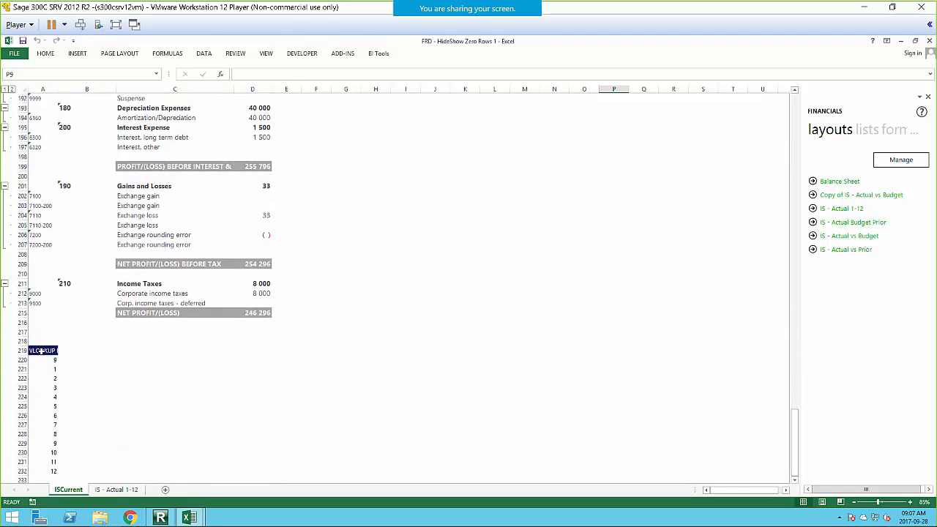
Widen column A to fit the VLOOKUP Periods heading and inspect the current-period formula in cell A220
drag(58, 89, 91, 90)
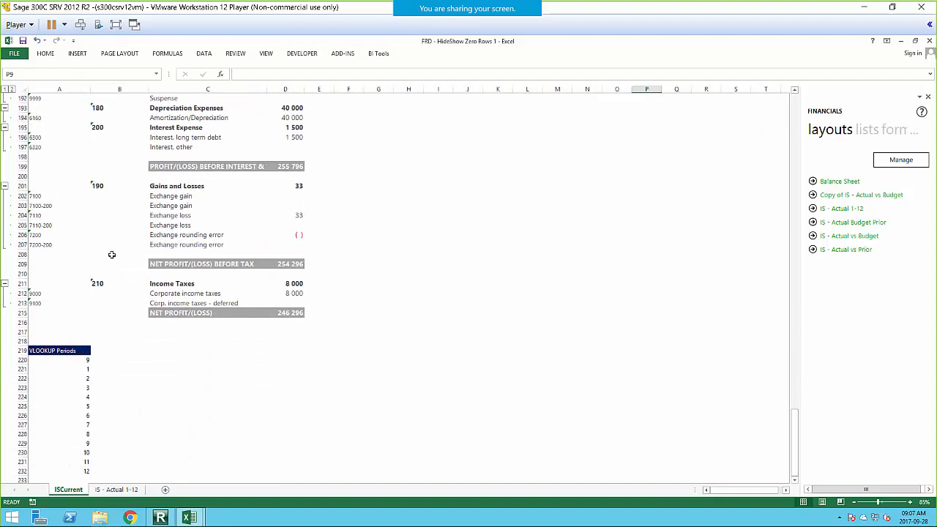
click(73, 360)
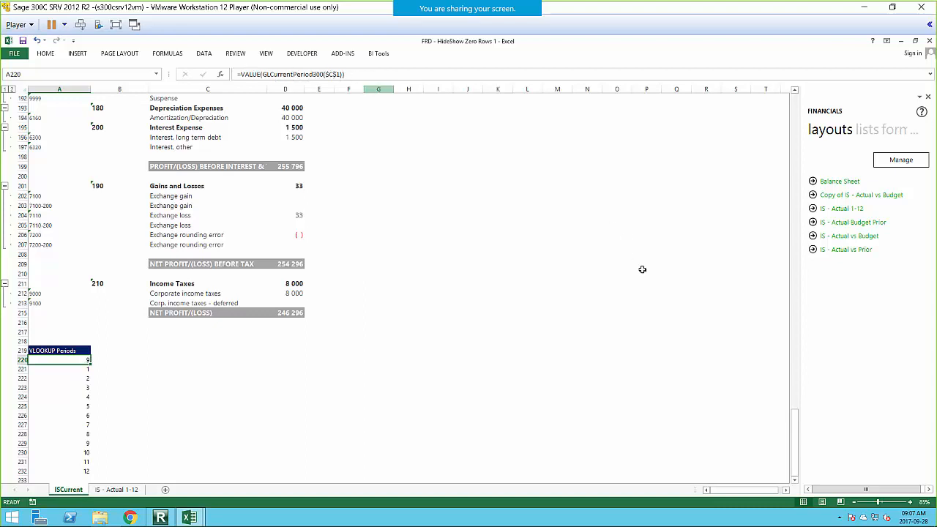
drag(793, 455, 800, 108)
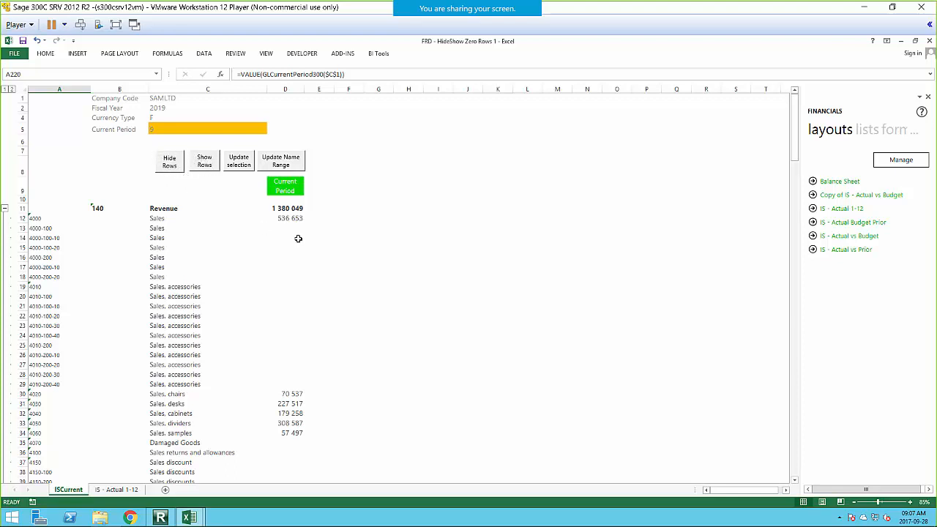
Select the Revenue account amounts D12:D39 and hide the section's zero-value rows with the Hide Rows macro
drag(294, 219, 279, 392)
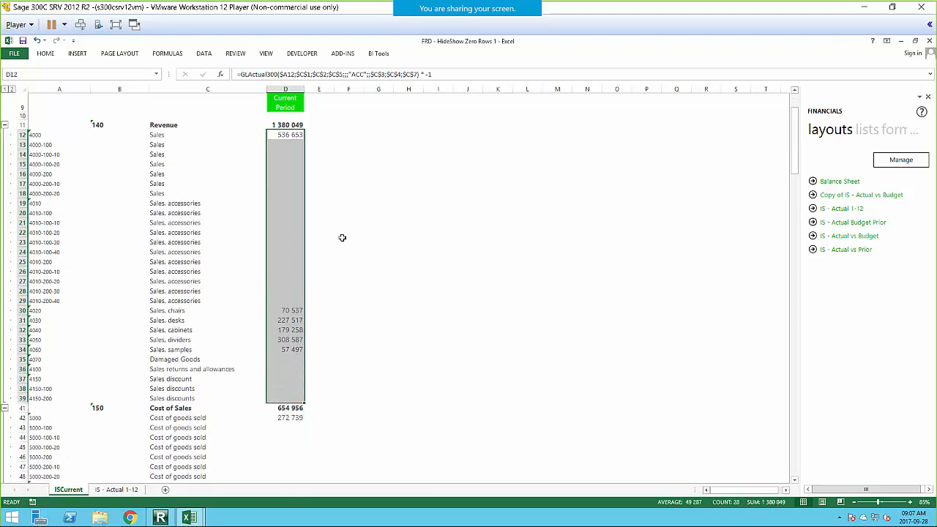
scroll(239, 210, up, 3)
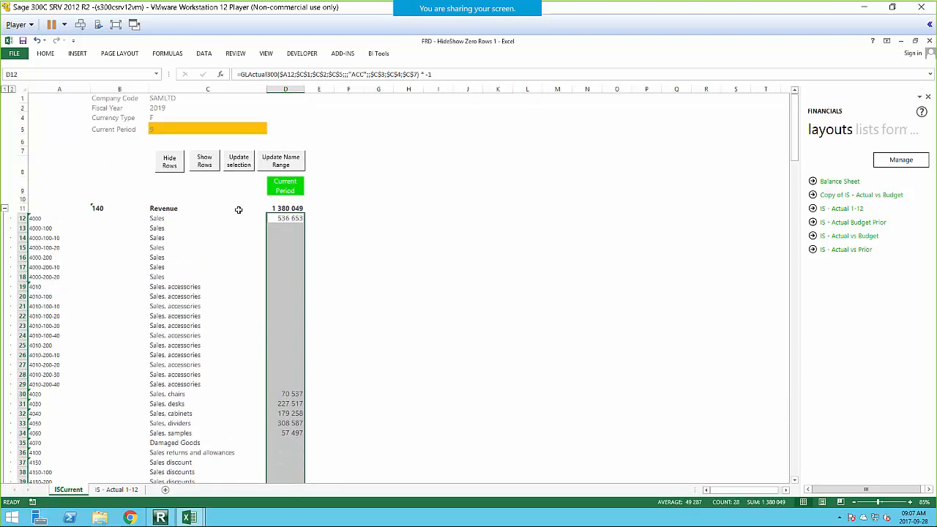
click(169, 162)
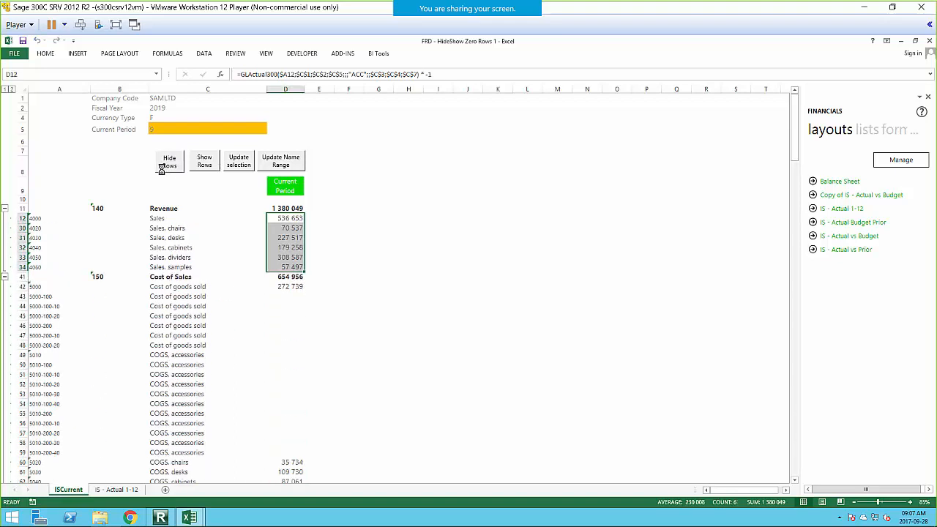
Show all Revenue account rows again and re-hide the zero-value ones
click(201, 165)
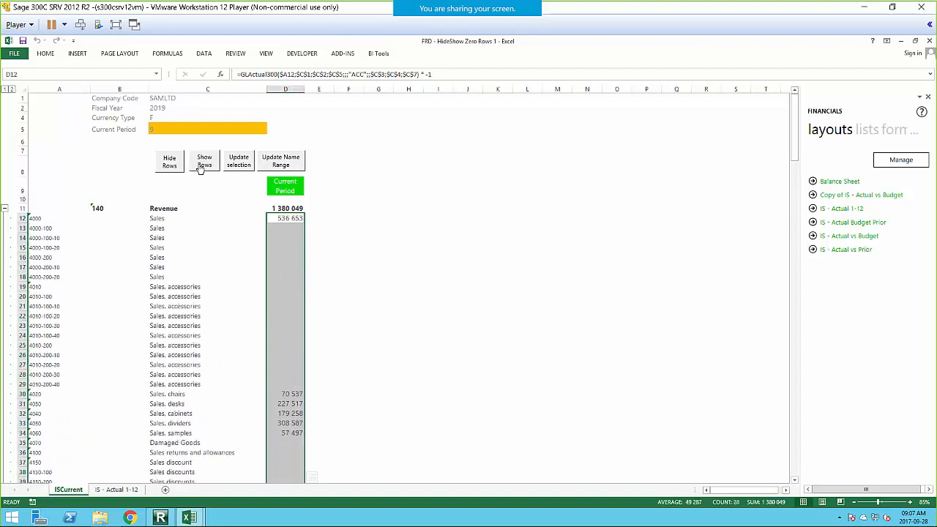
click(169, 163)
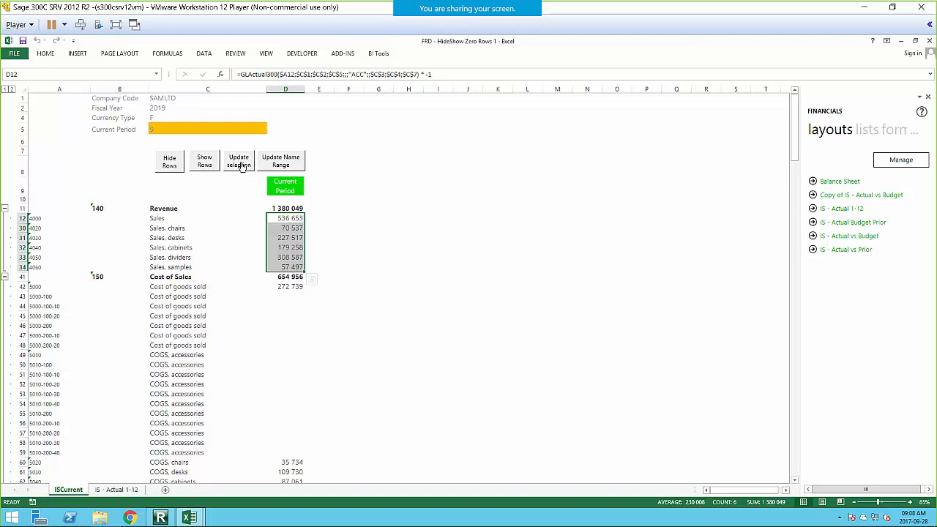
Select the Cost of Sales amounts D42:D61, and examine which cells the named range Hideshowrows covers
click(241, 162)
drag(287, 288, 290, 474)
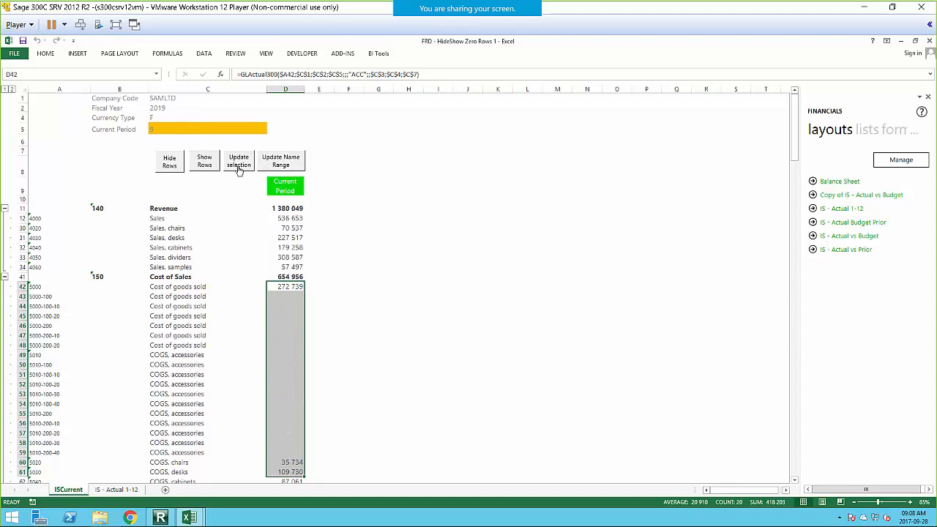
click(401, 209)
click(156, 74)
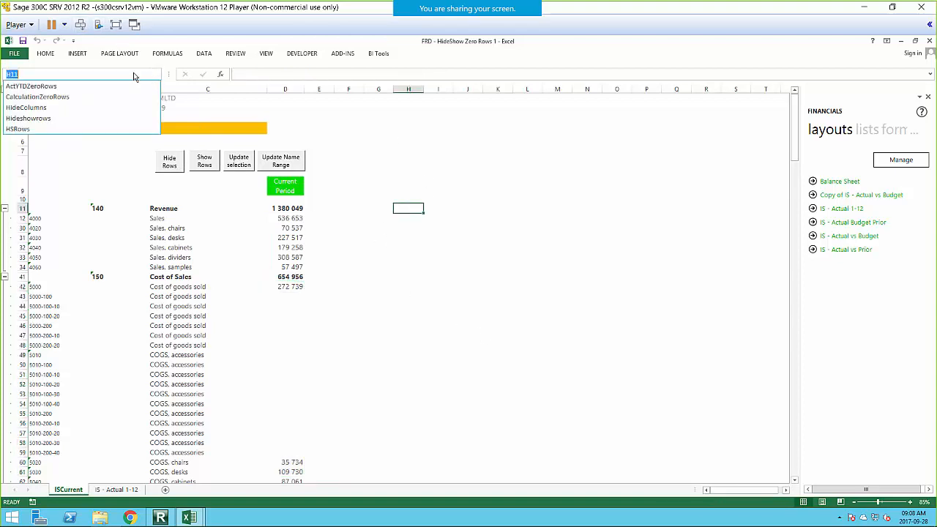
click(39, 120)
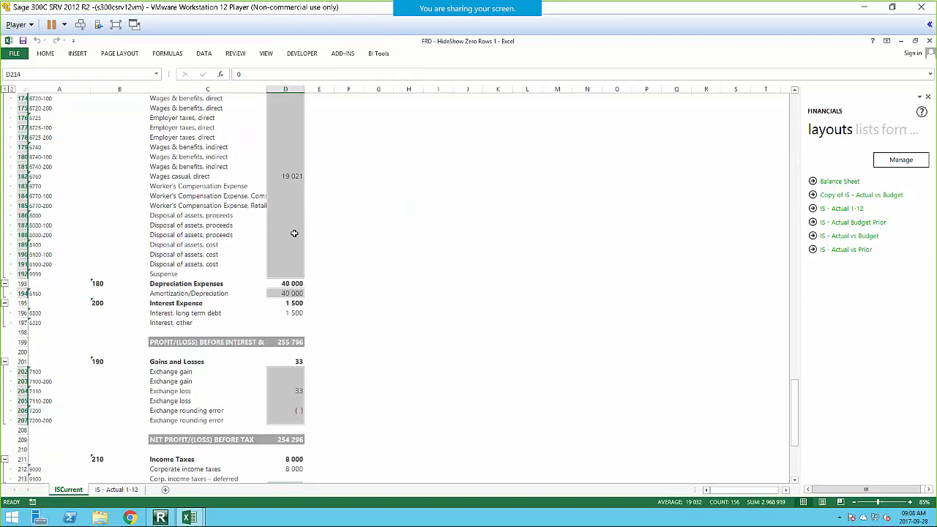
scroll(352, 399, up, 20)
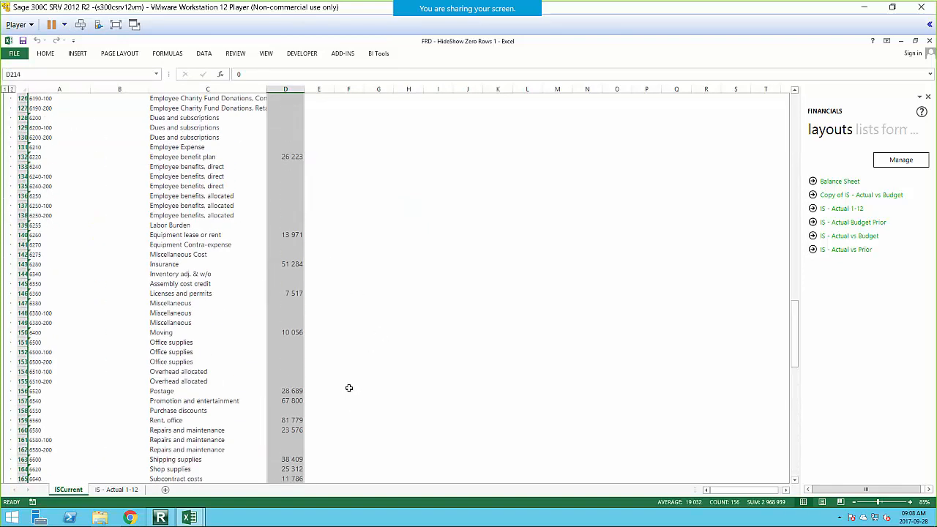
scroll(349, 386, up, 9)
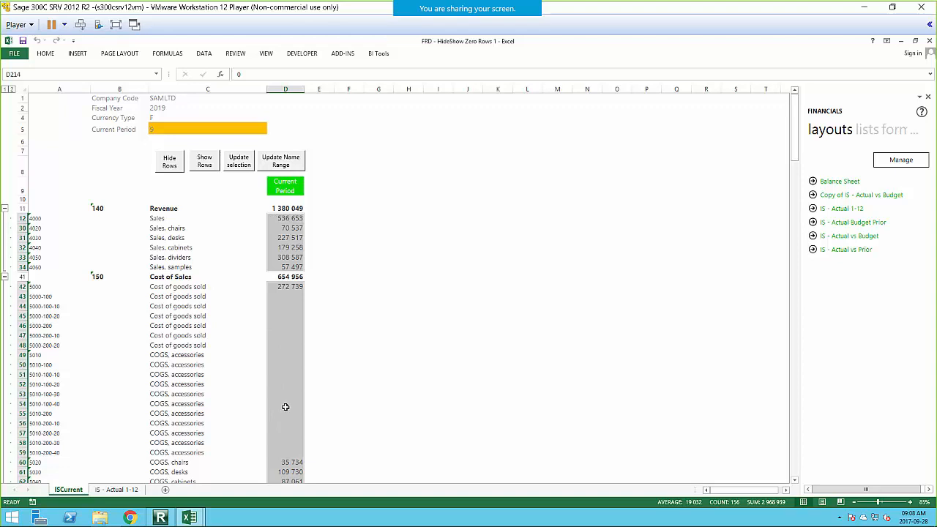
click(411, 183)
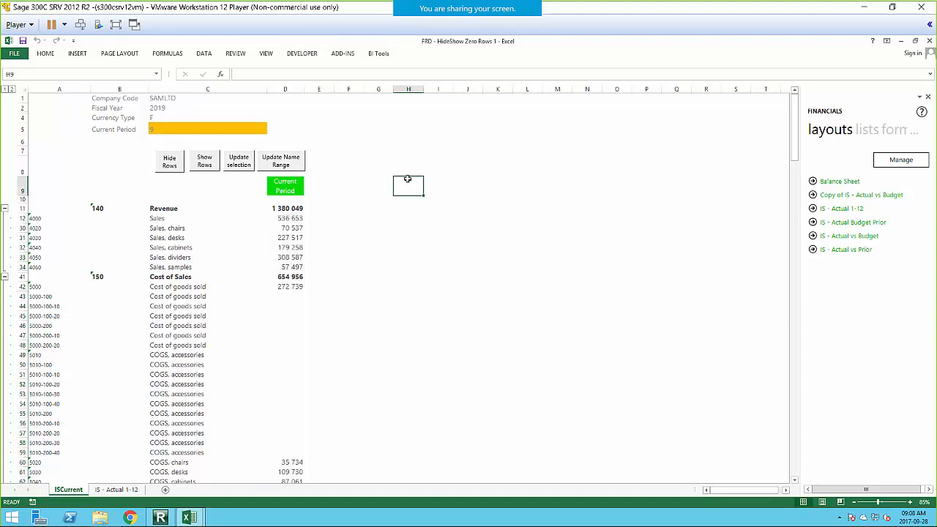
Hide the zero-value rows with the Update Name Range macro and review the whole income statement
click(278, 167)
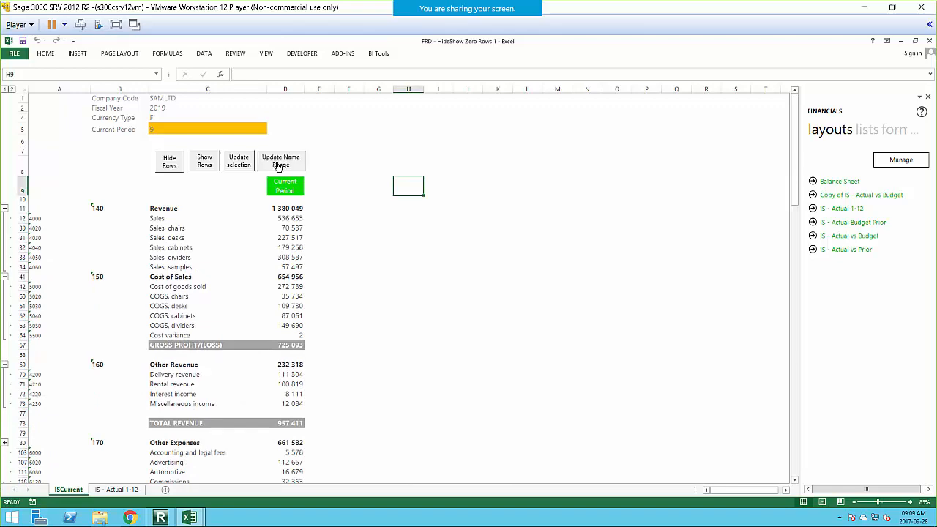
scroll(224, 388, down, 12)
scroll(224, 388, down, 2)
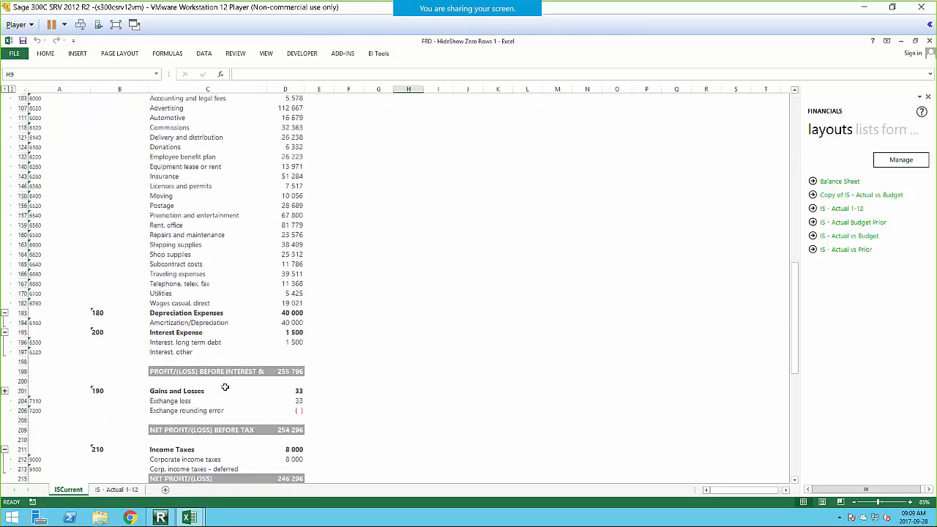
scroll(225, 384, up, 4)
scroll(225, 384, up, 10)
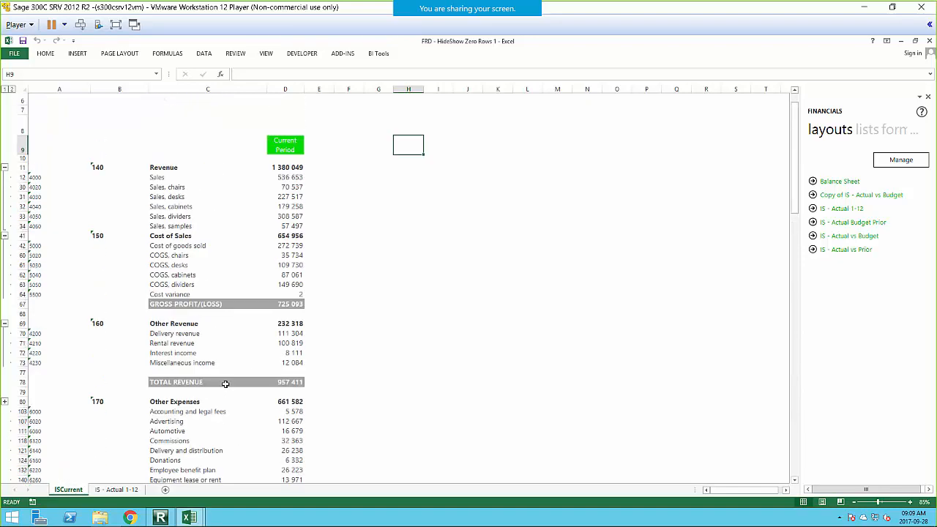
click(343, 144)
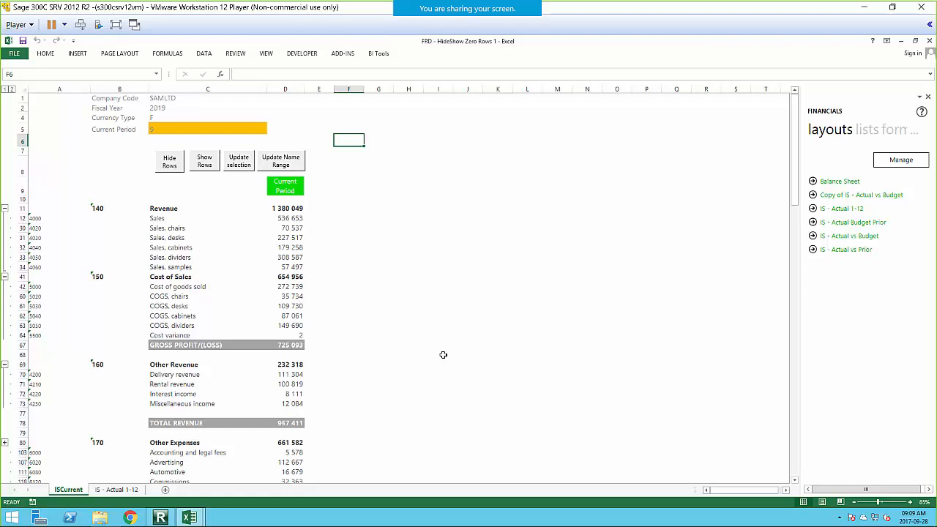
On the IS - Actual 1-12 sheet, unhide the columns between G and Q that hold periods 5 to 12
click(113, 490)
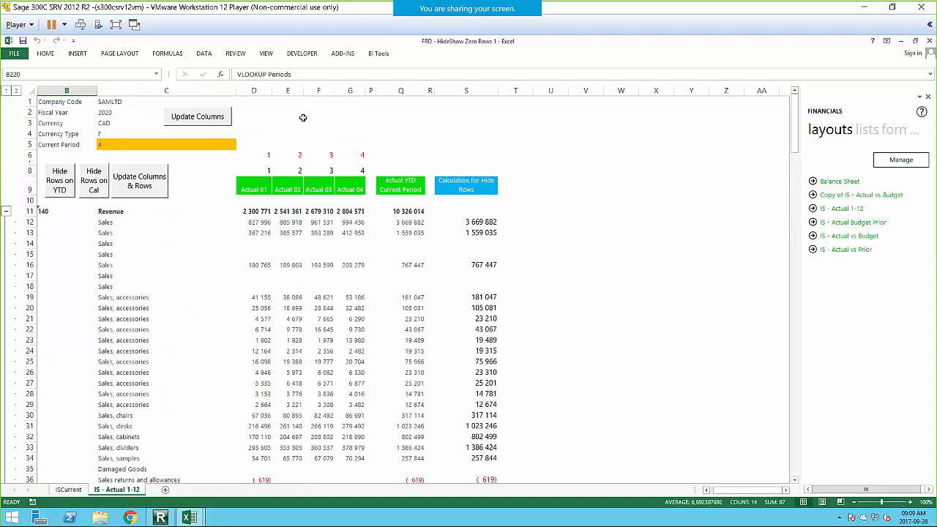
drag(350, 91, 398, 89)
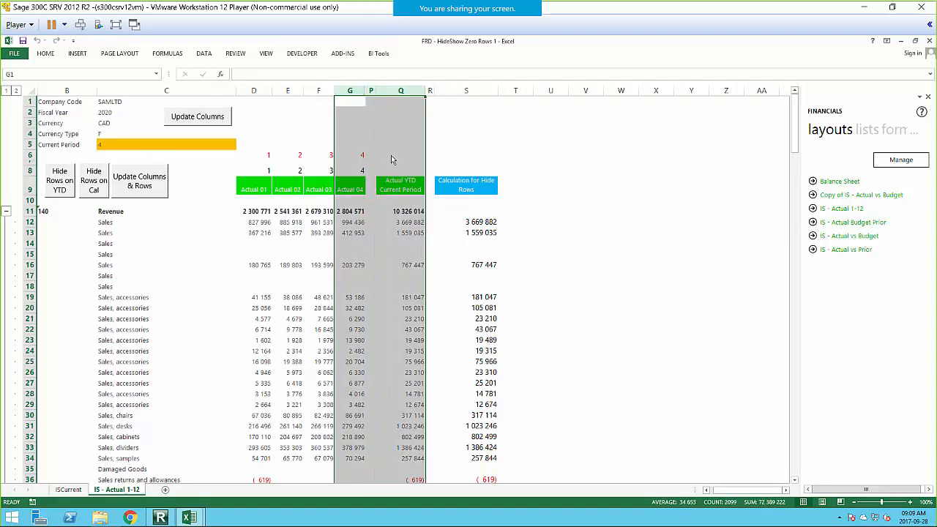
right_click(390, 157)
click(417, 295)
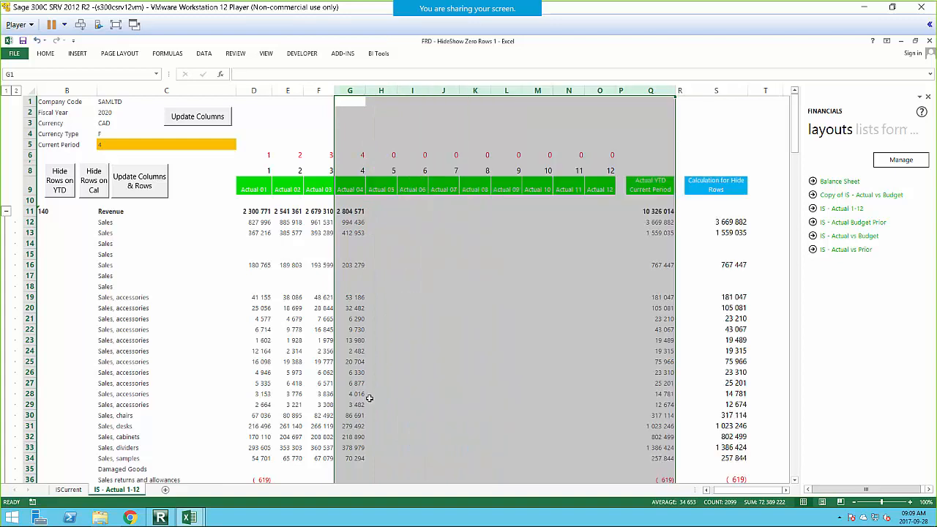
click(717, 122)
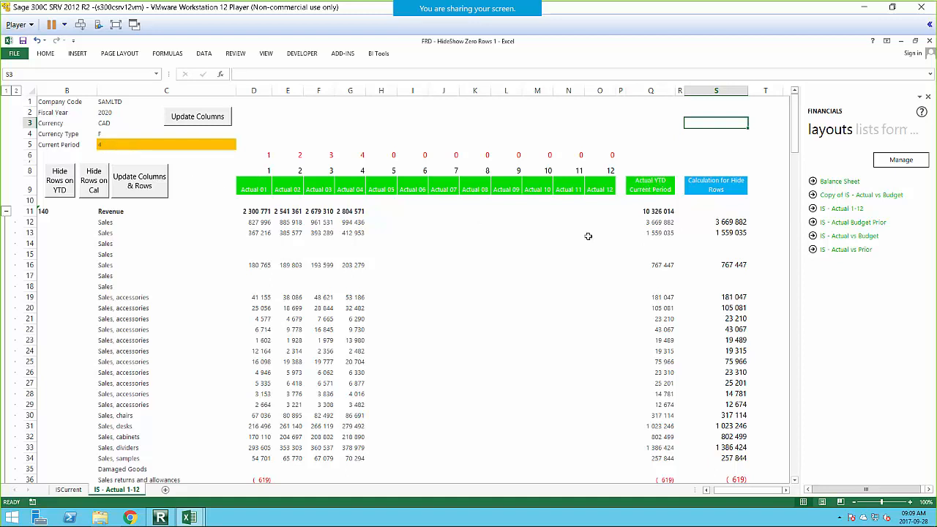
Inspect the SUM formula in cell S12 of the Calculation for Hide Rows column without changing it
click(728, 223)
double_click(724, 221)
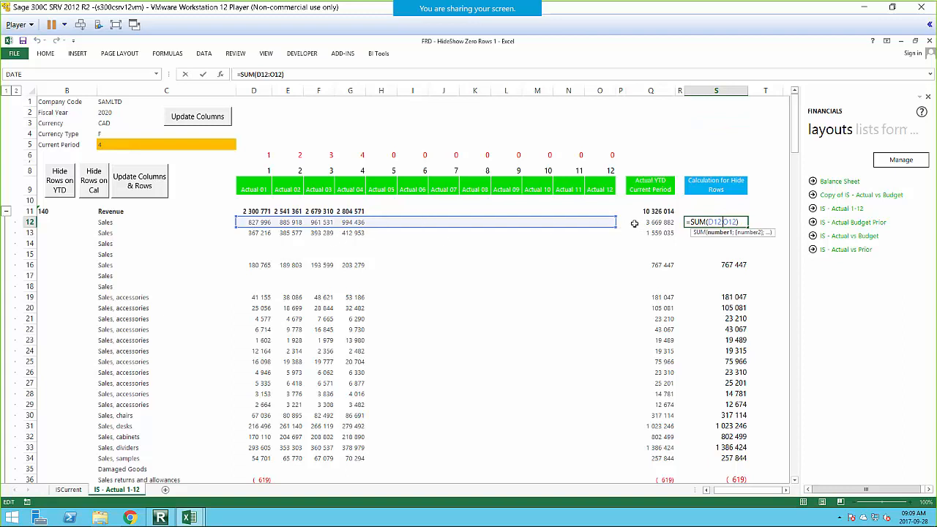
key(Return)
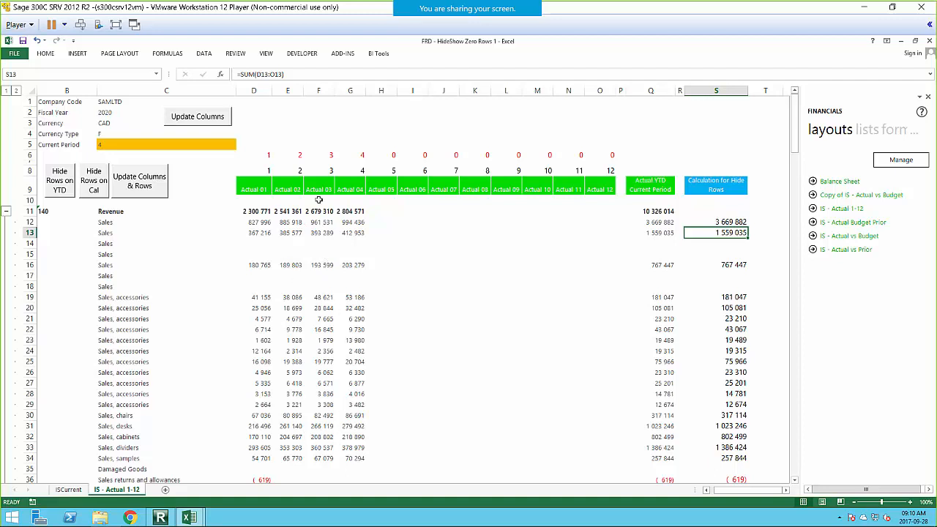
Hide the zero-value rows based on the Actual YTD column, and redisplay all account rows
click(59, 190)
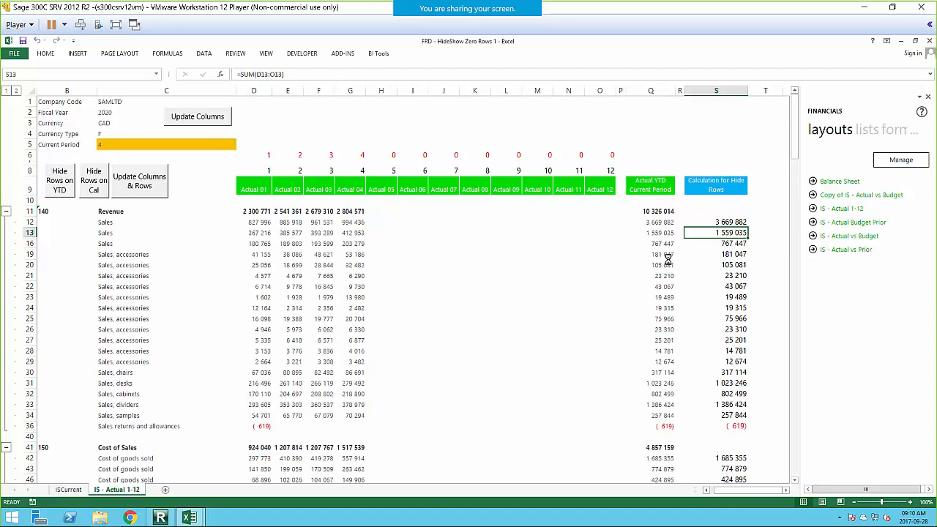
click(18, 92)
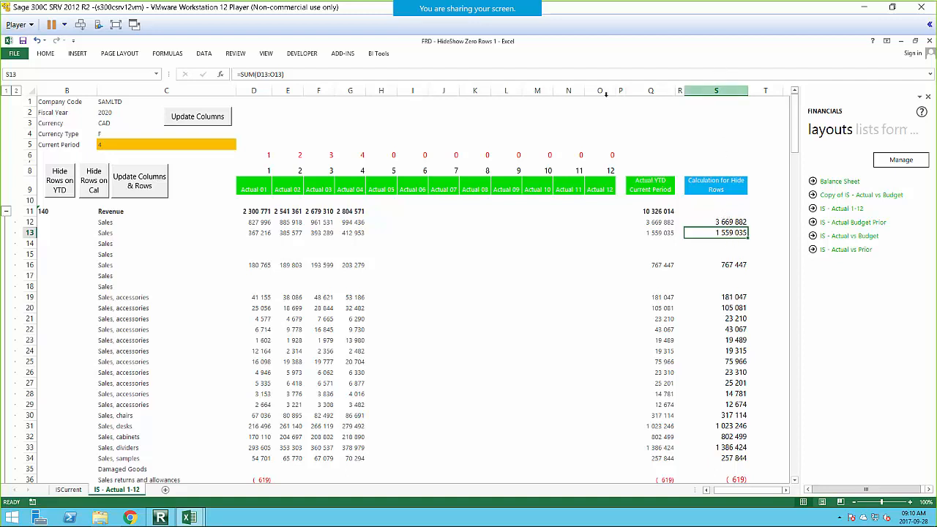
Hide the zero-value rows based on the Calculation for Hide Rows column
click(96, 189)
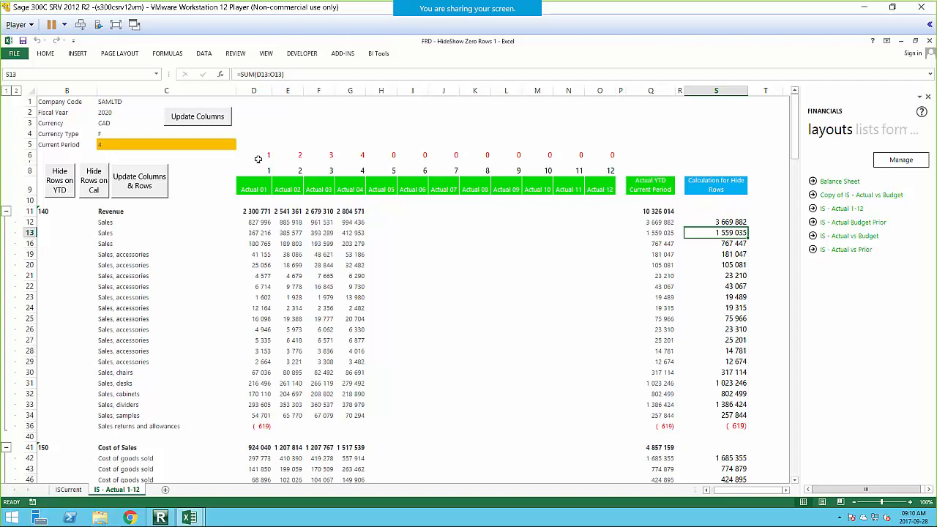
click(751, 136)
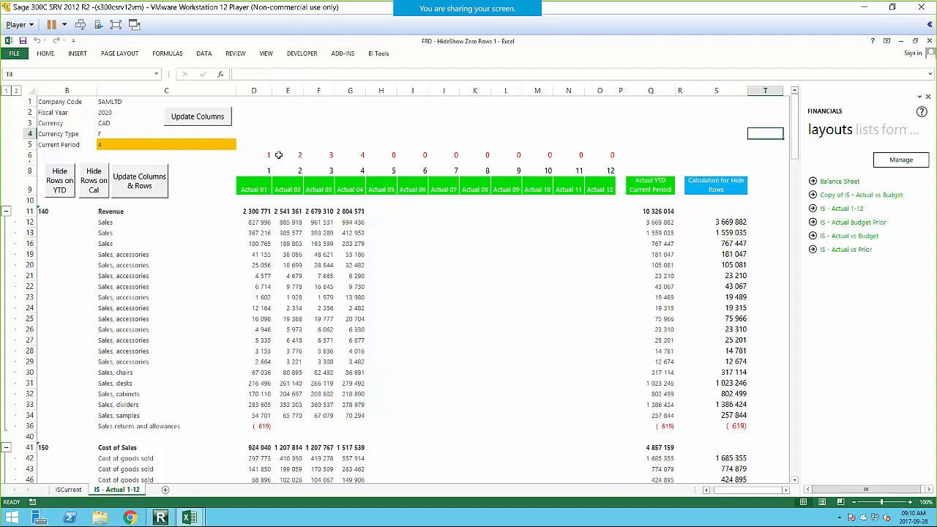
Set the report's Current Period to 5
click(190, 145)
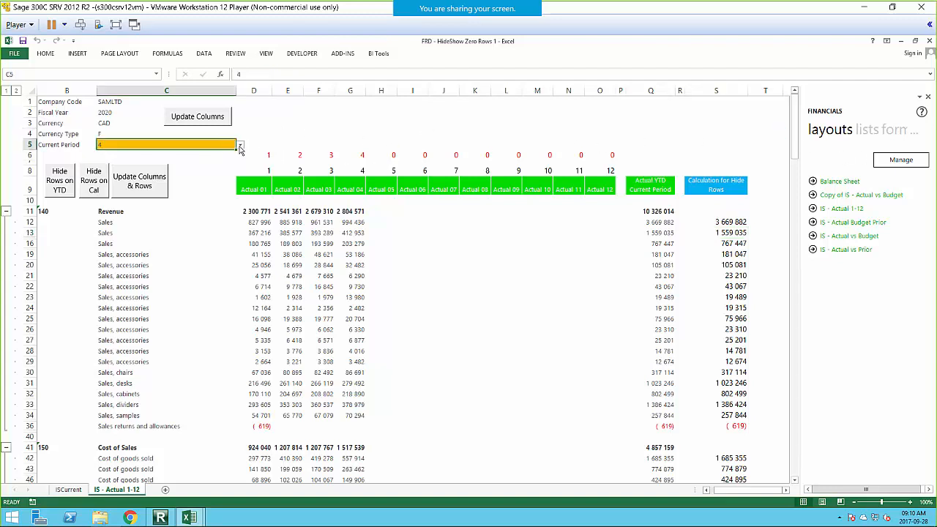
click(239, 146)
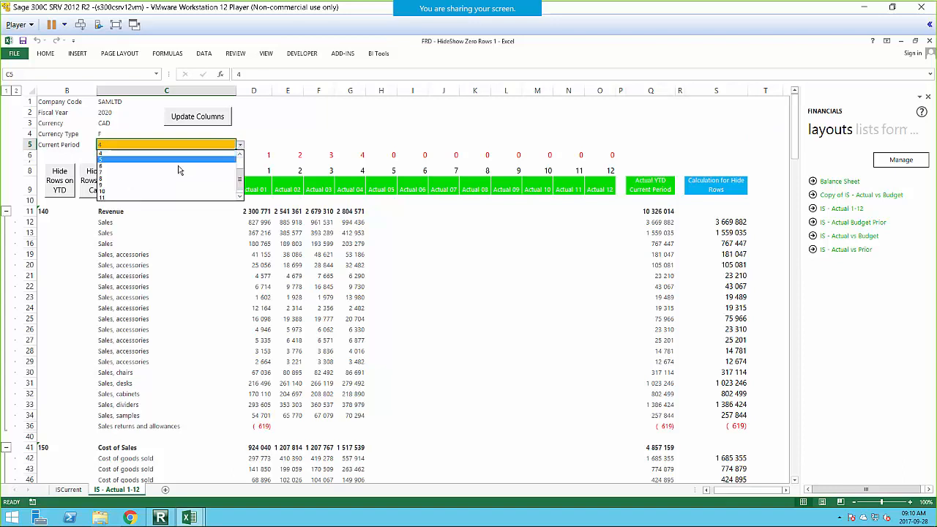
click(181, 165)
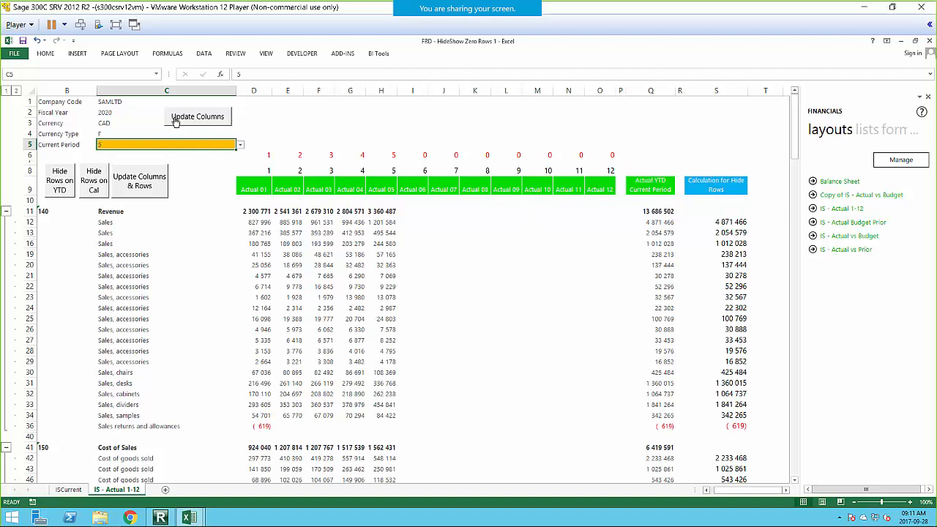
Redisplay all account rows and hide the unused period columns with the Update Columns macro
click(16, 91)
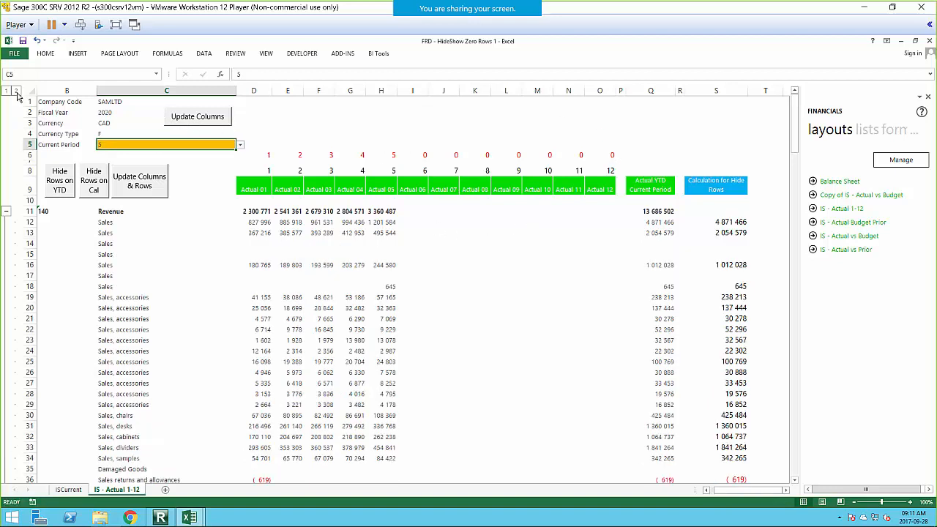
click(196, 120)
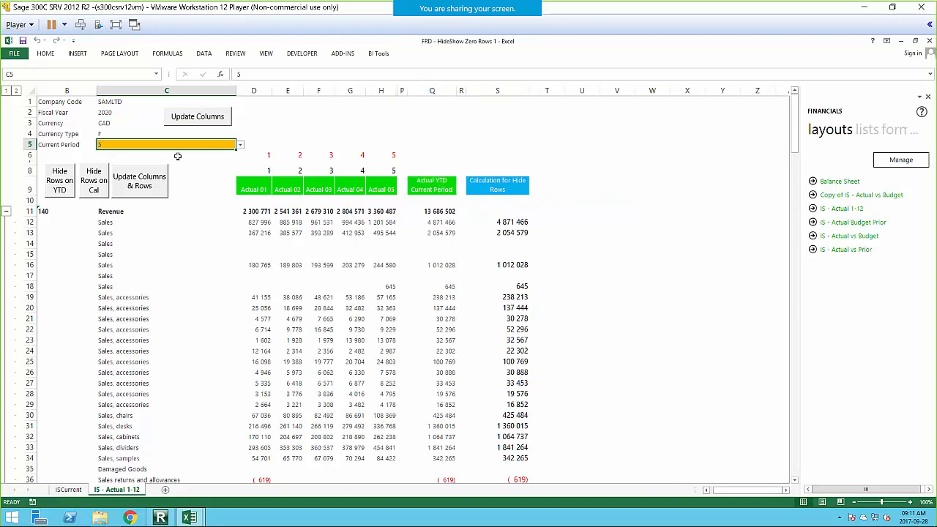
Set the report's Current Period to 8
click(241, 145)
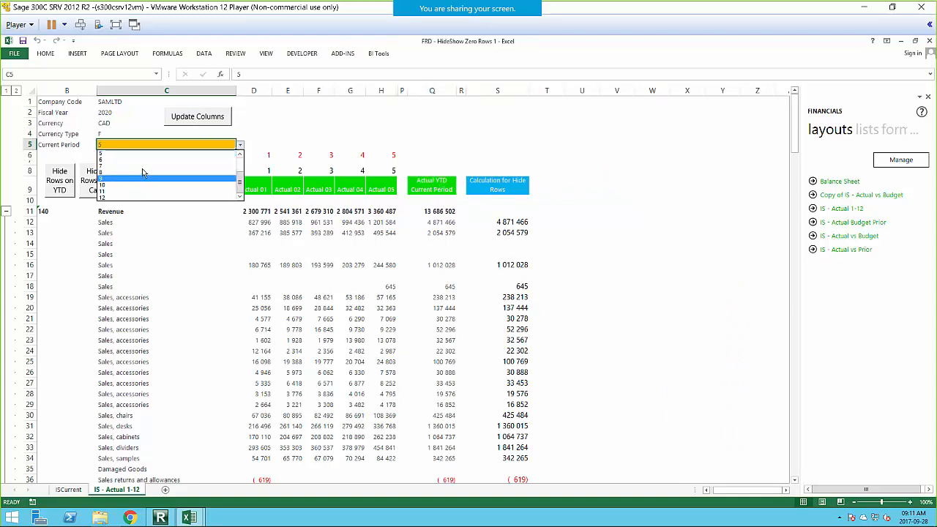
click(143, 170)
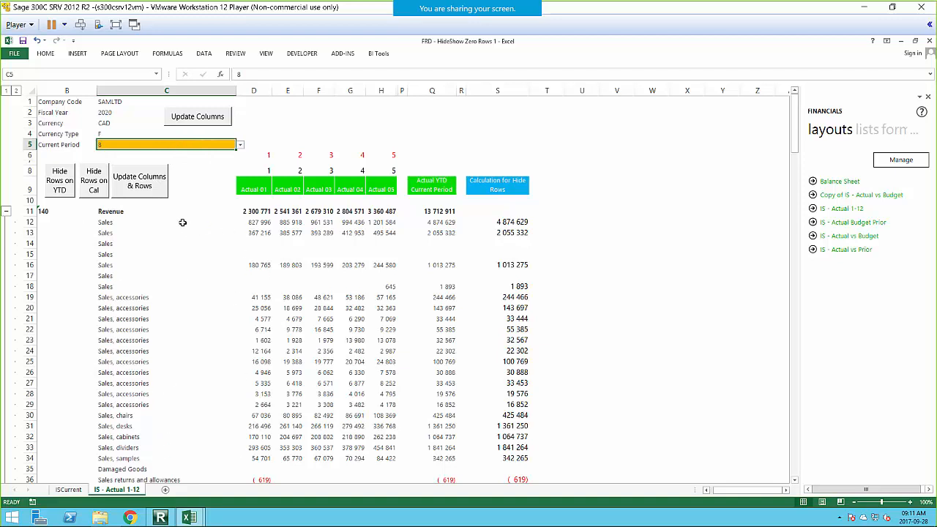
Run the Update Columns & Rows macro for the report, and close the workbook with its changes saved
click(134, 187)
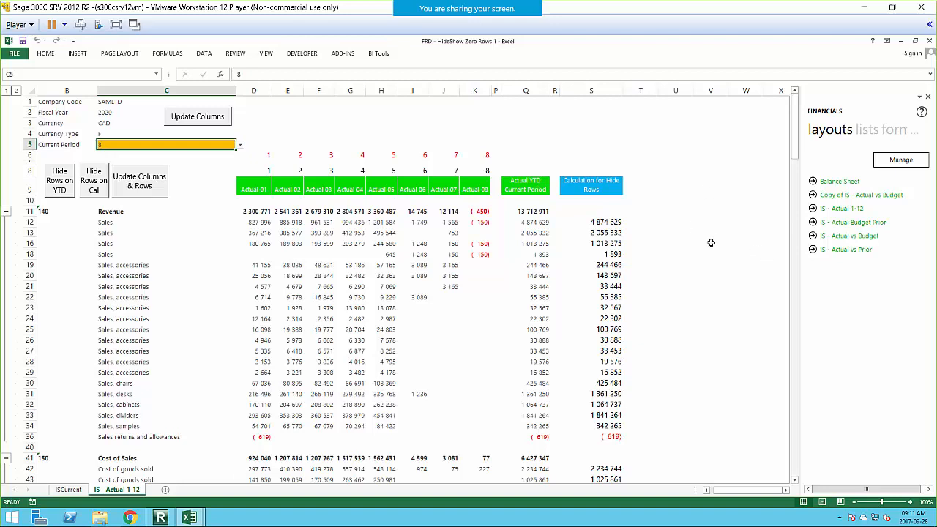
click(930, 41)
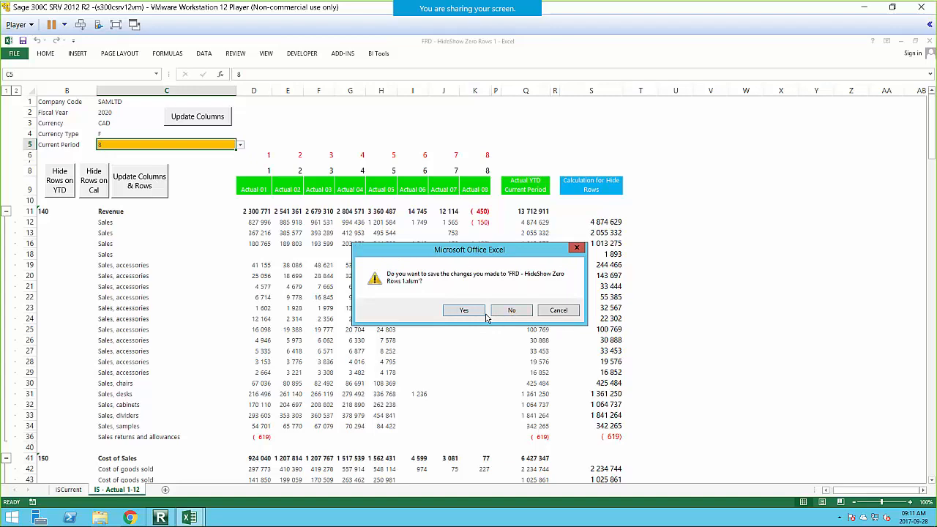
click(460, 312)
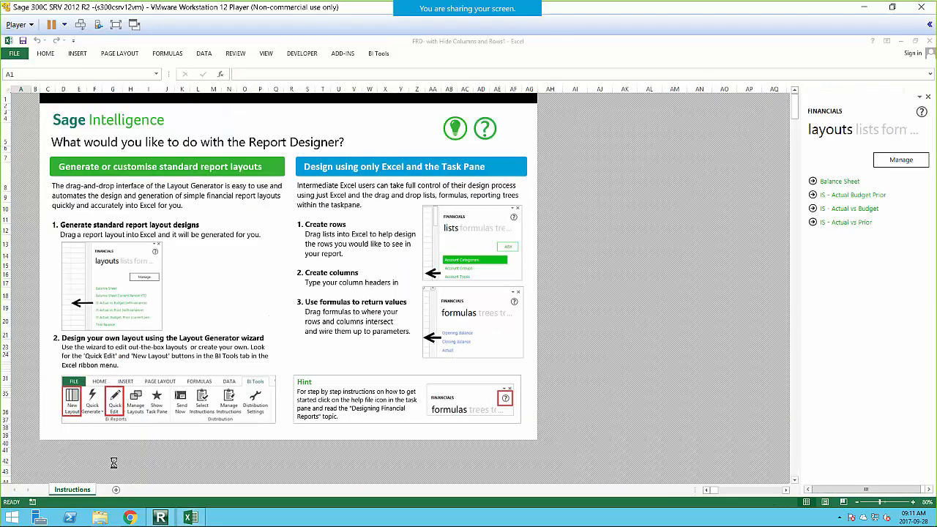
Switch to the Sage 300 Intelligence Reporting Report Manager and run the FRD- with Hide Columns and Rows report from the Webcast Folder
click(159, 518)
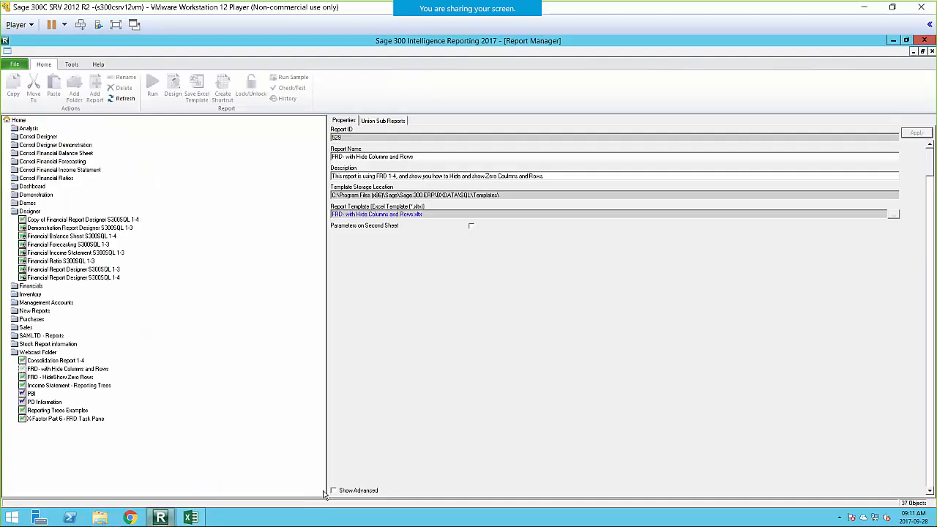
click(77, 279)
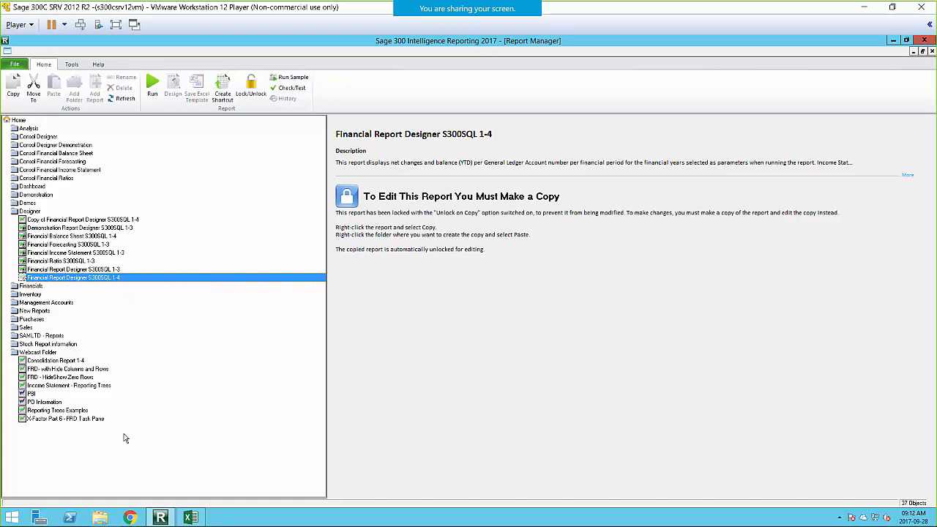
click(63, 369)
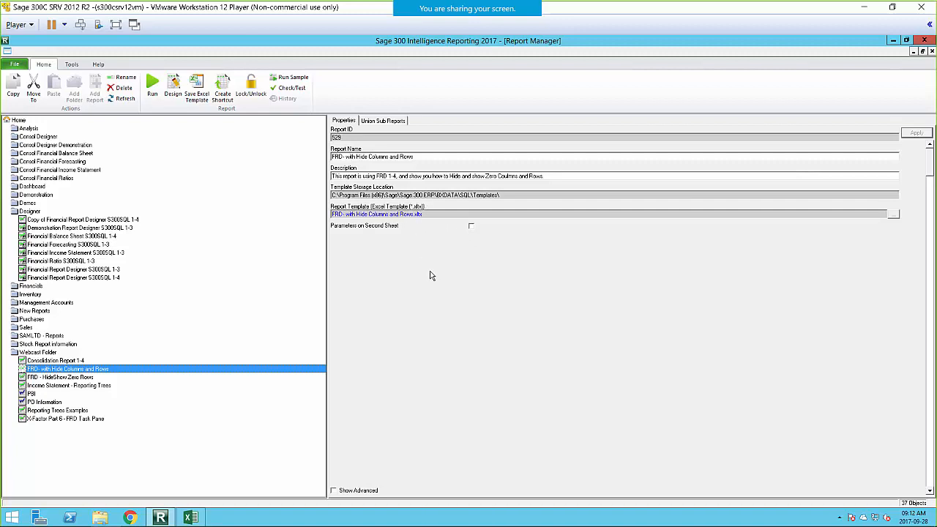
click(44, 369)
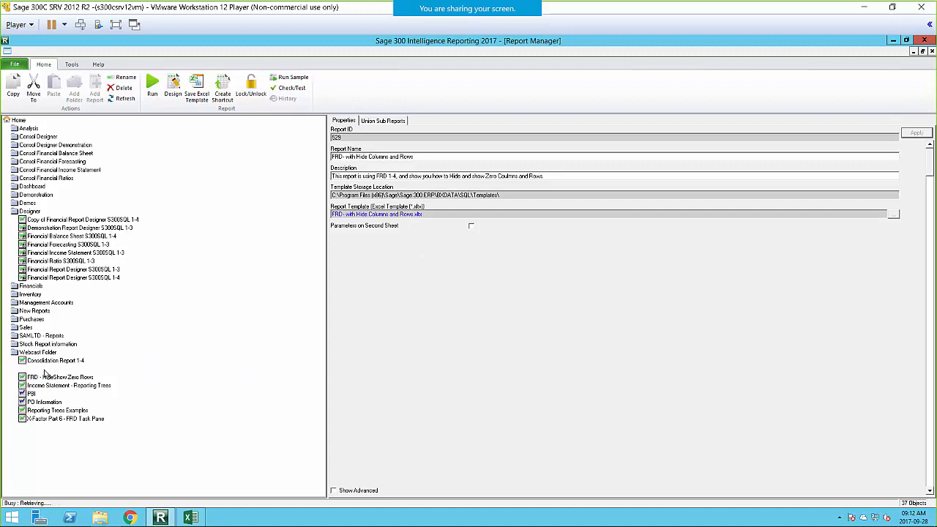
click(152, 91)
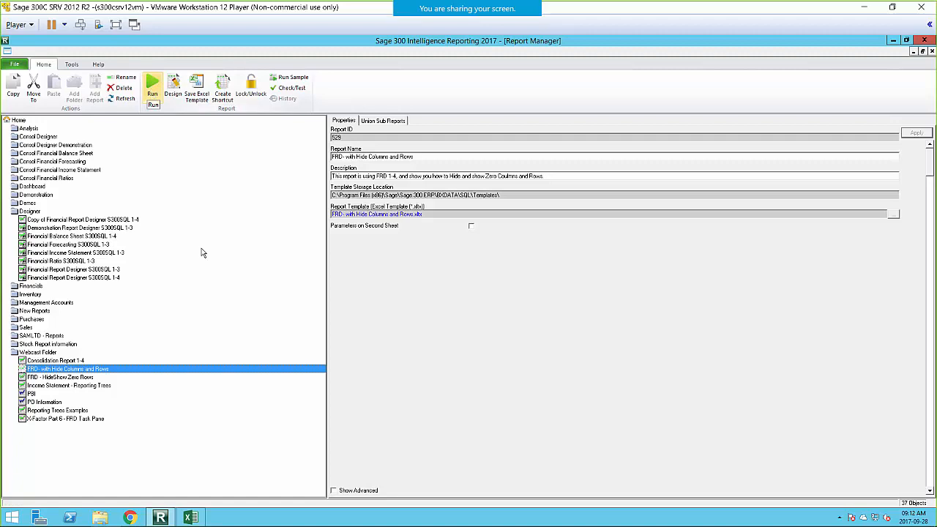
Switch to the Excel report workbook and copy the IS - Actual vs Budget layout under the name IS - Actual current period
click(196, 520)
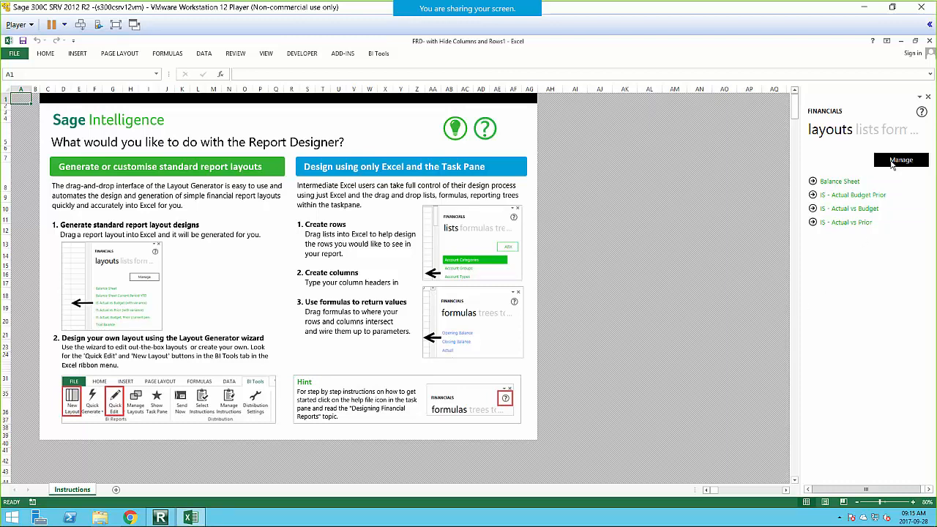
click(893, 161)
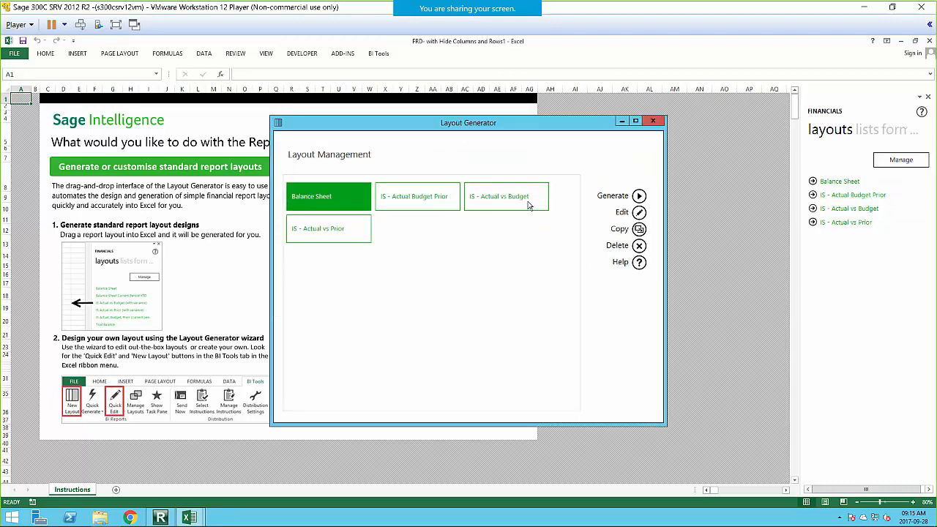
click(495, 198)
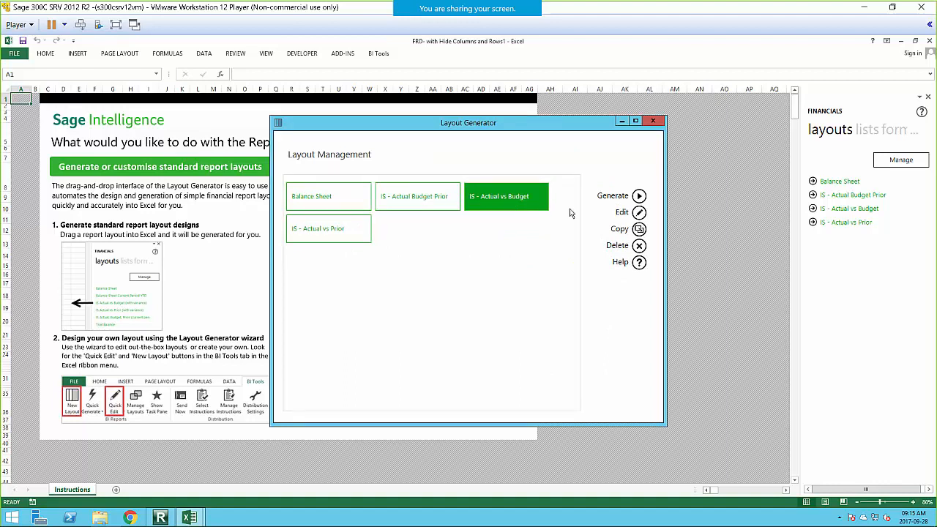
click(639, 229)
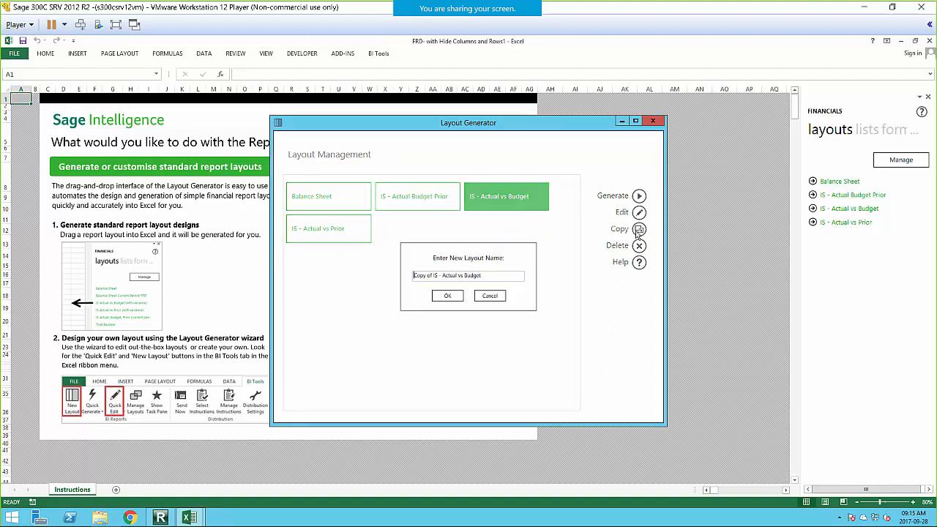
drag(433, 276, 485, 278)
key(BackSpace)
text(current period)
click(448, 295)
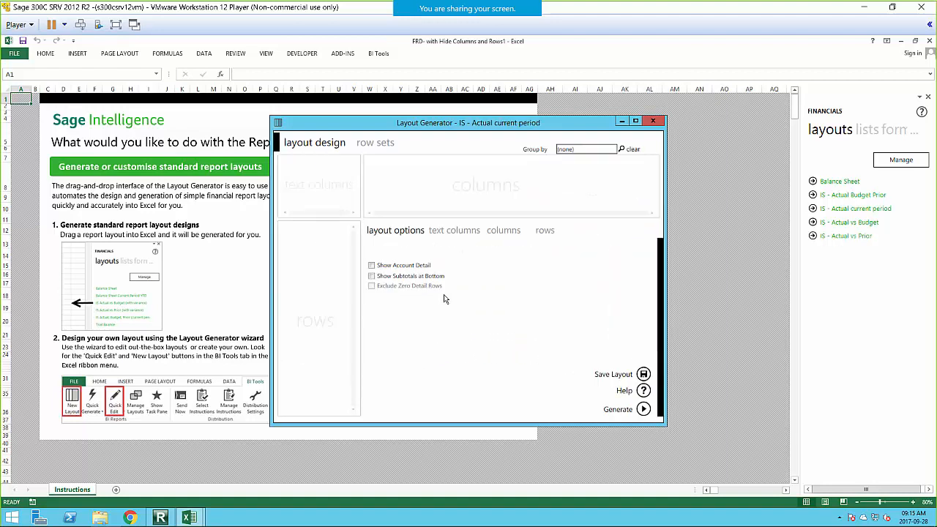
Search the column formulas for "current" and add Actual Current Period as a column of the layout
click(503, 230)
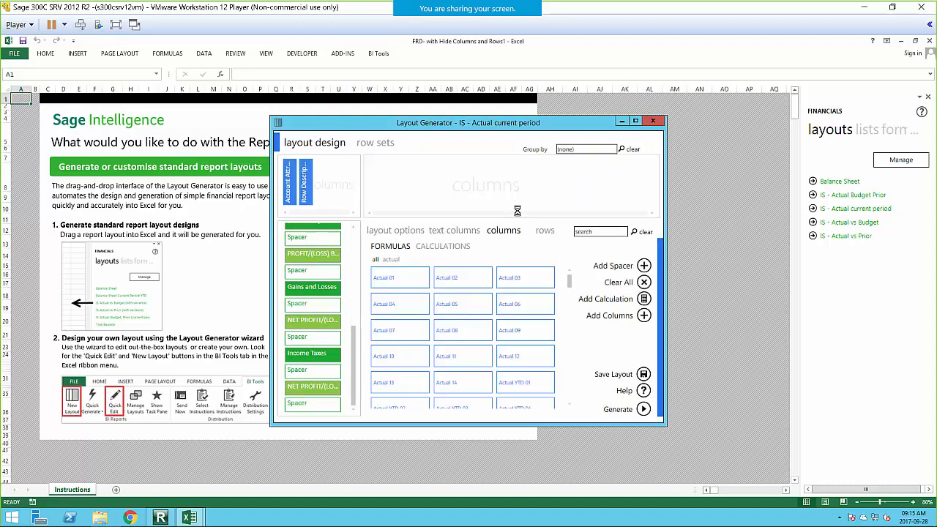
click(587, 232)
text(current)
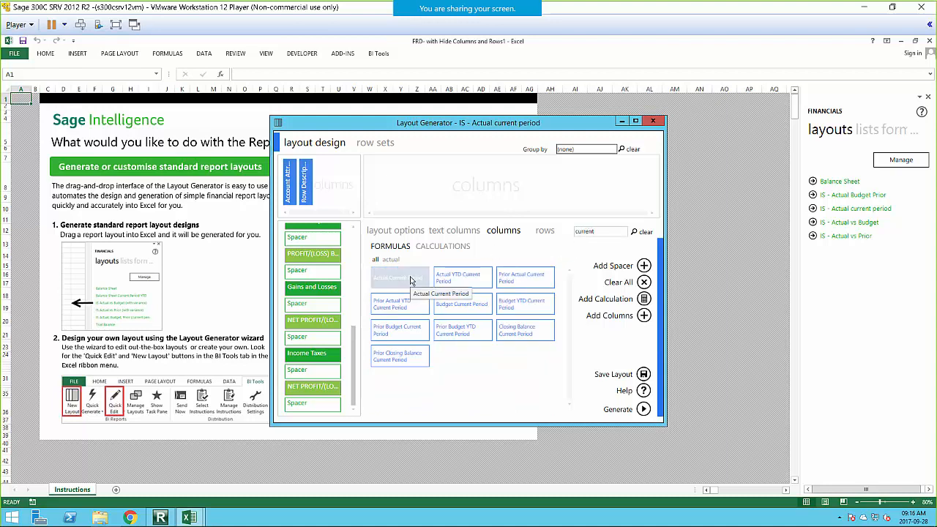
double_click(413, 279)
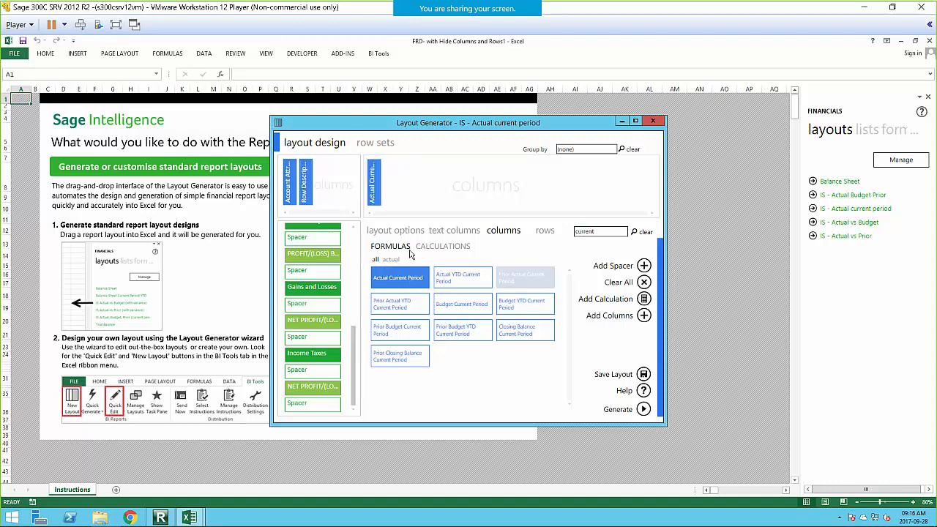
Set the layout's Company Code to SAMLTD and its Fiscal Year to 2019
click(399, 231)
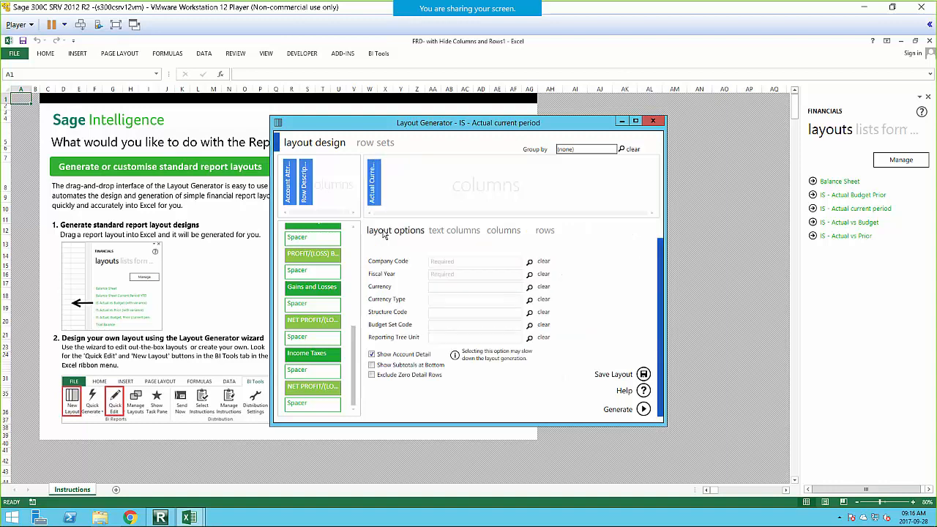
click(530, 261)
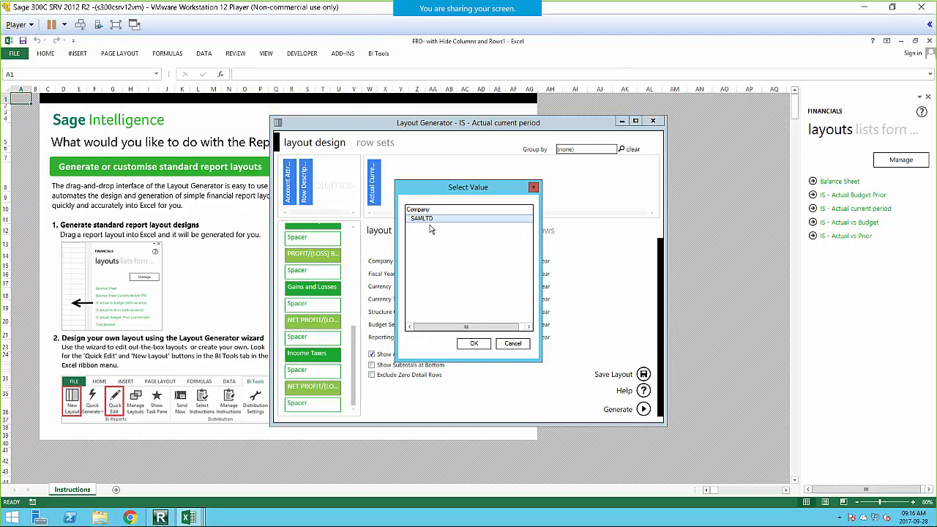
click(473, 343)
click(530, 275)
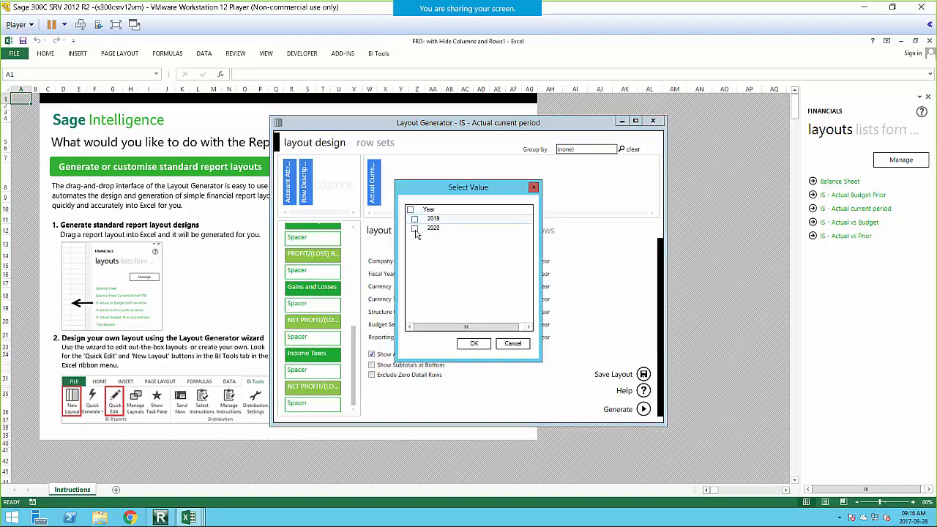
click(414, 219)
click(472, 347)
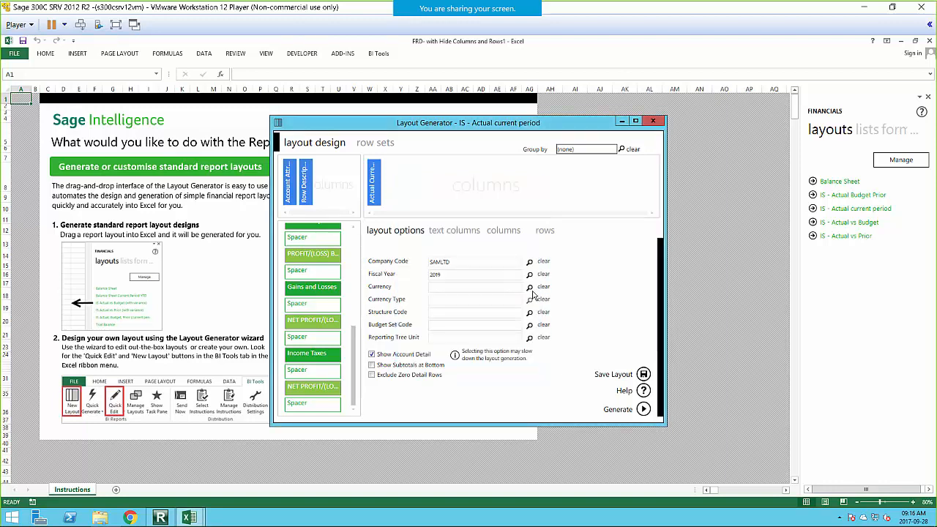
Set the layout's Currency to CAD and its Currency Type to Functional
click(530, 286)
click(414, 266)
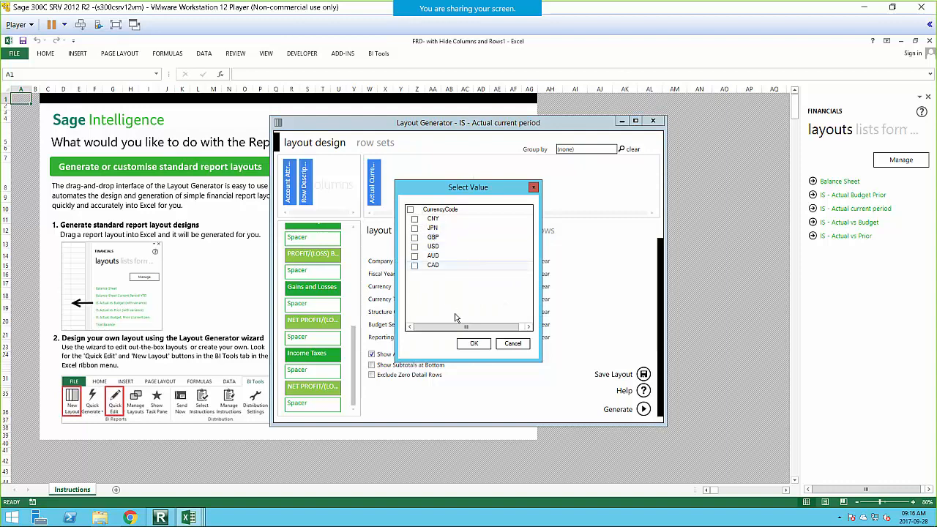
click(474, 343)
click(530, 300)
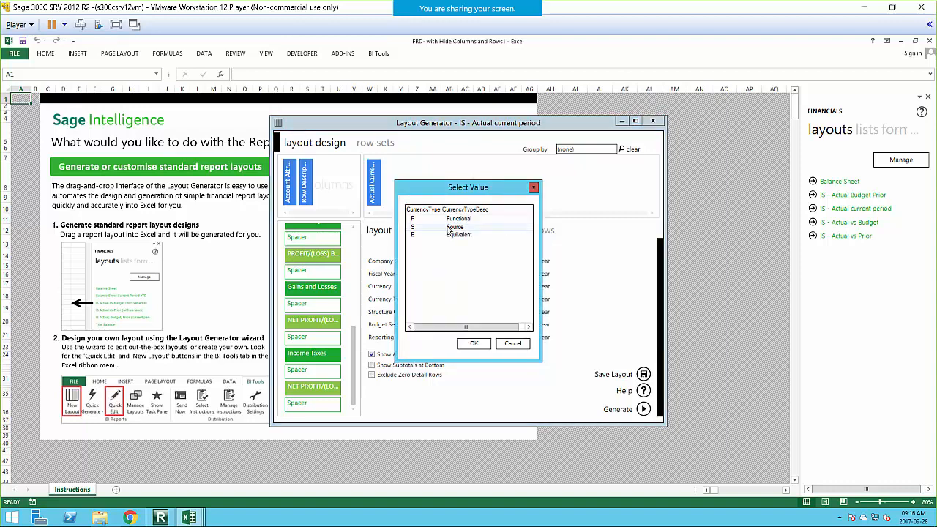
click(415, 223)
click(476, 347)
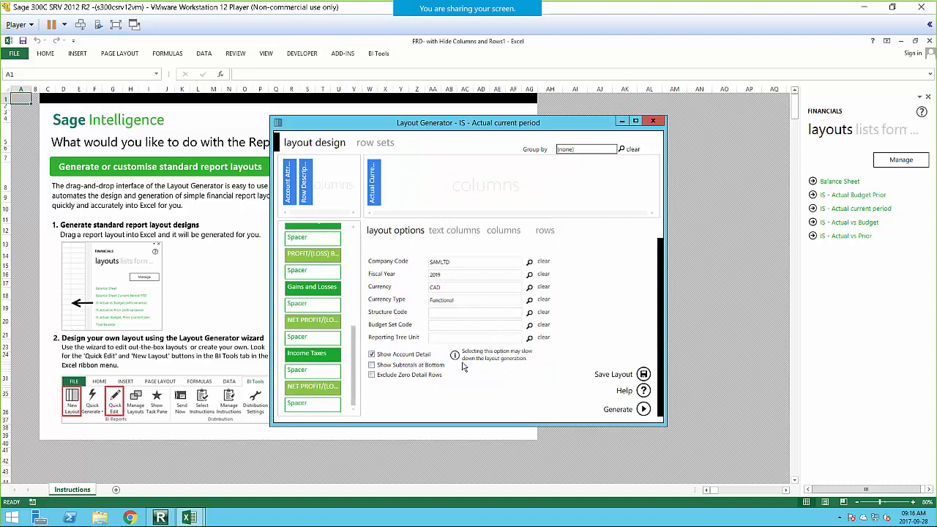
Generate the IS - Actual current period layout as a new worksheet
click(644, 409)
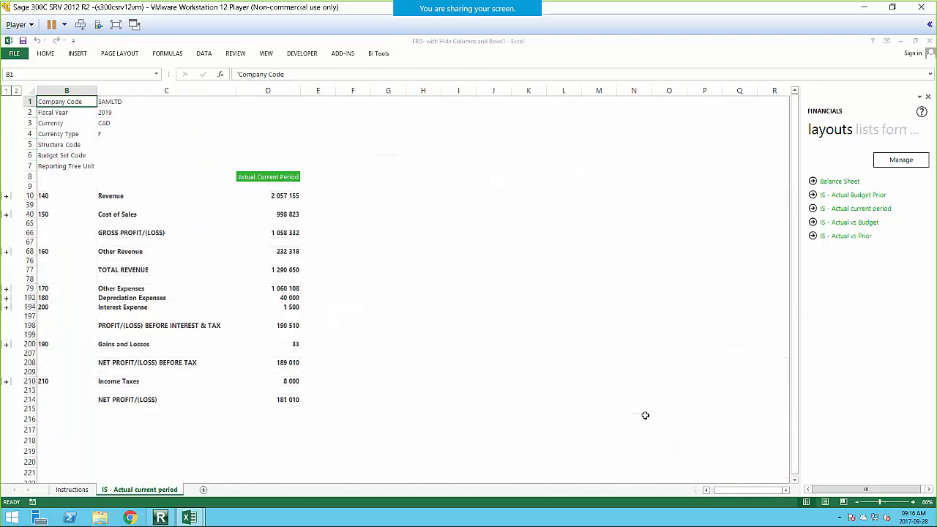
click(542, 311)
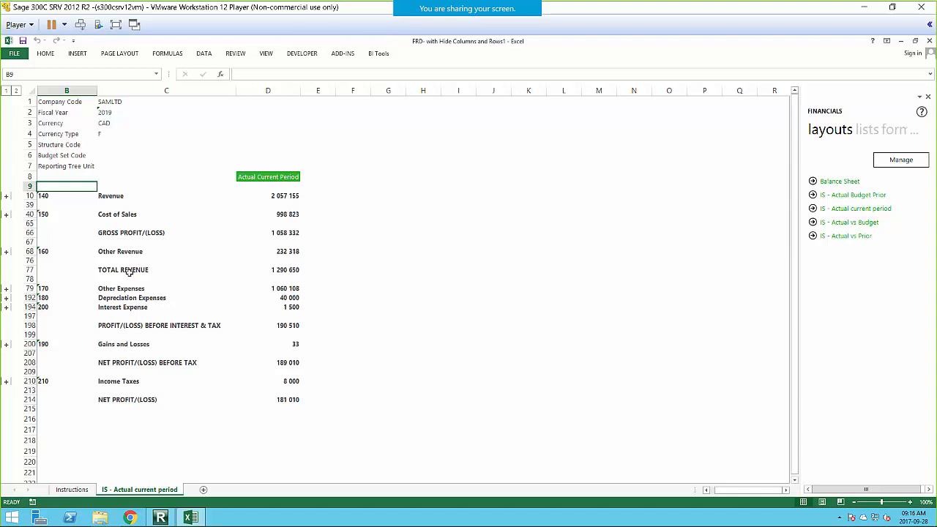
Hide the Currency and Currency Type parameter rows, rows 3 and 4
click(29, 123)
right_click(29, 123)
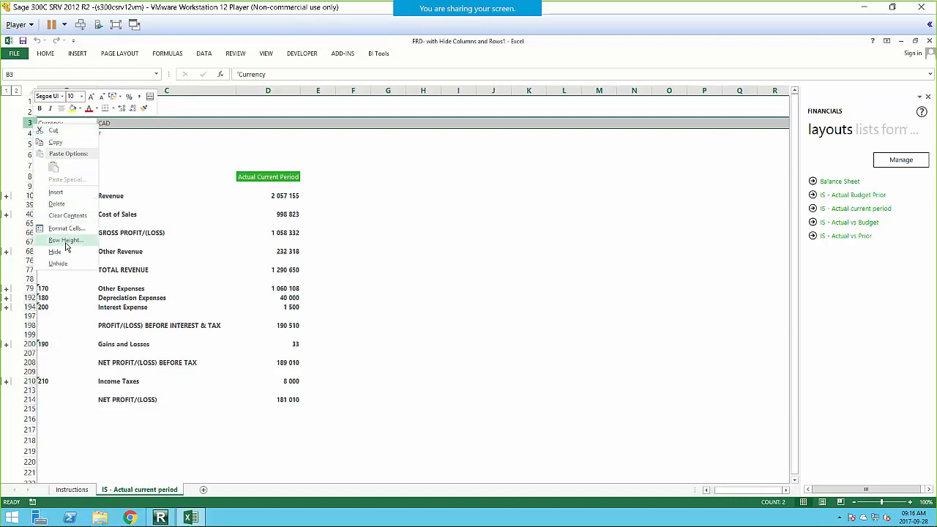
click(62, 252)
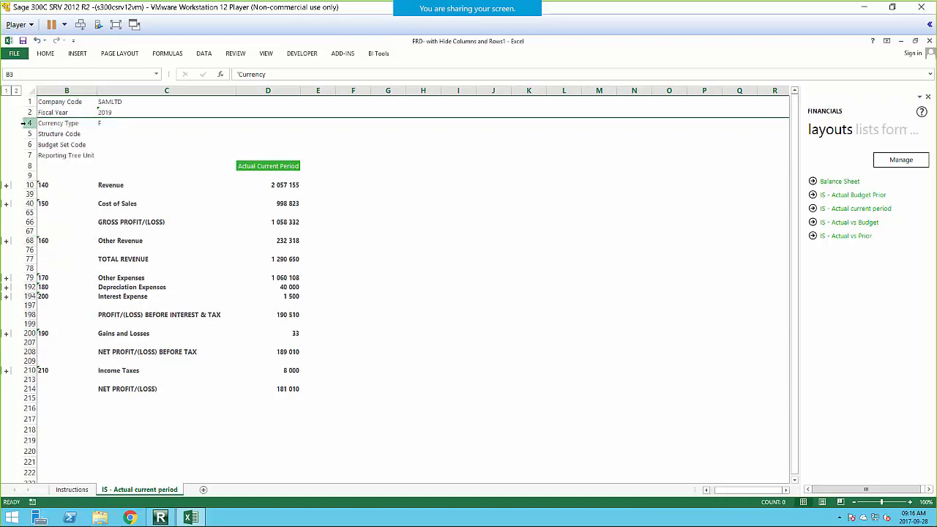
click(24, 123)
right_click(28, 123)
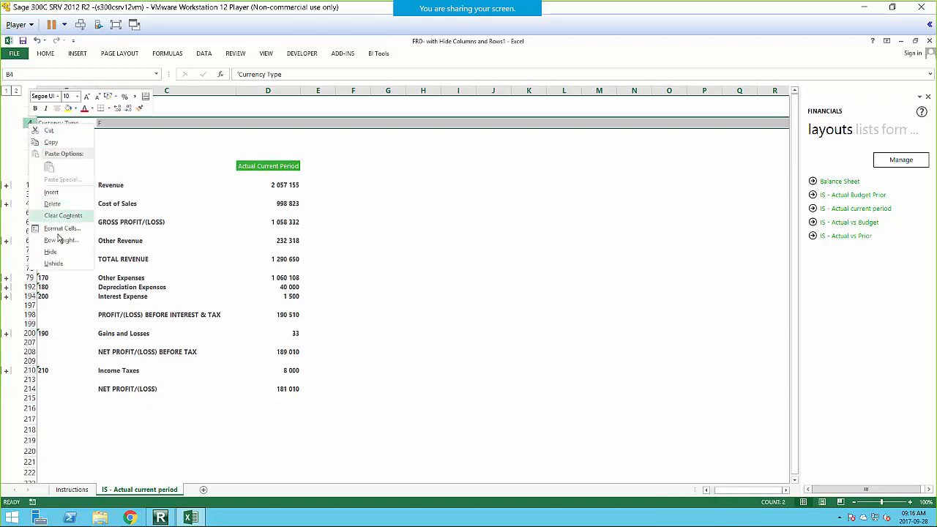
click(50, 252)
Insert two blank rows directly above the Structure Code row
click(47, 125)
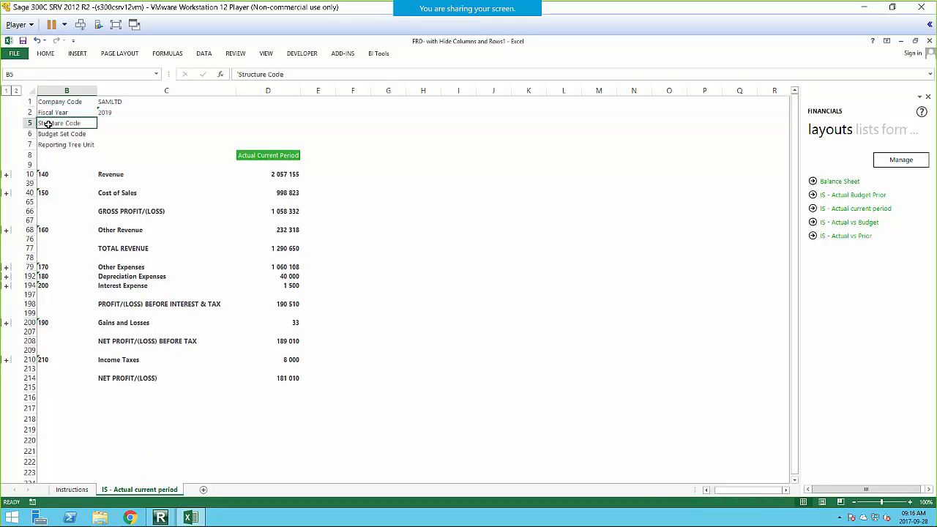
drag(29, 123, 29, 145)
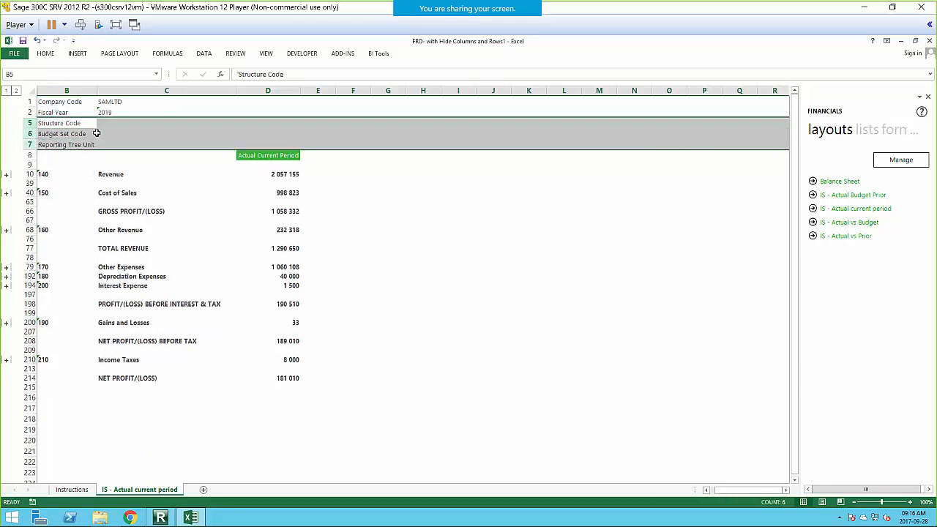
click(29, 154)
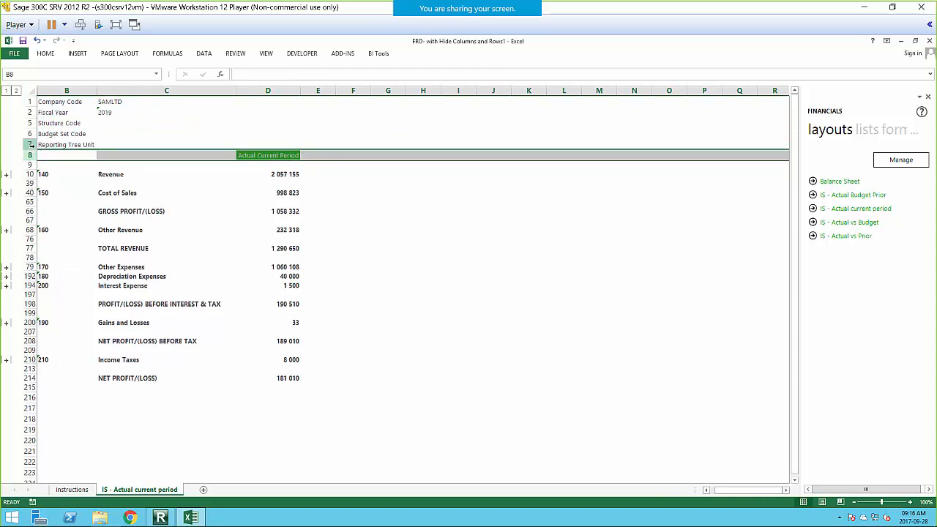
click(32, 144)
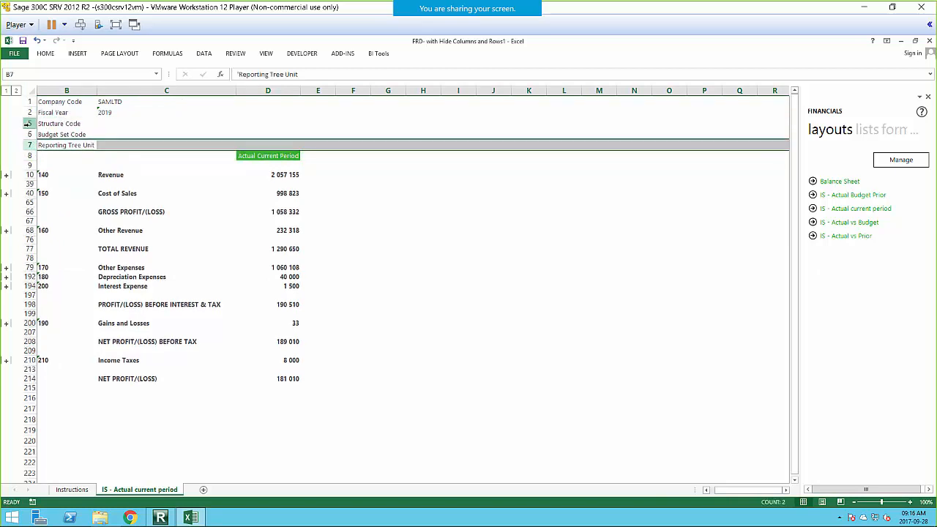
right_click(29, 123)
click(52, 193)
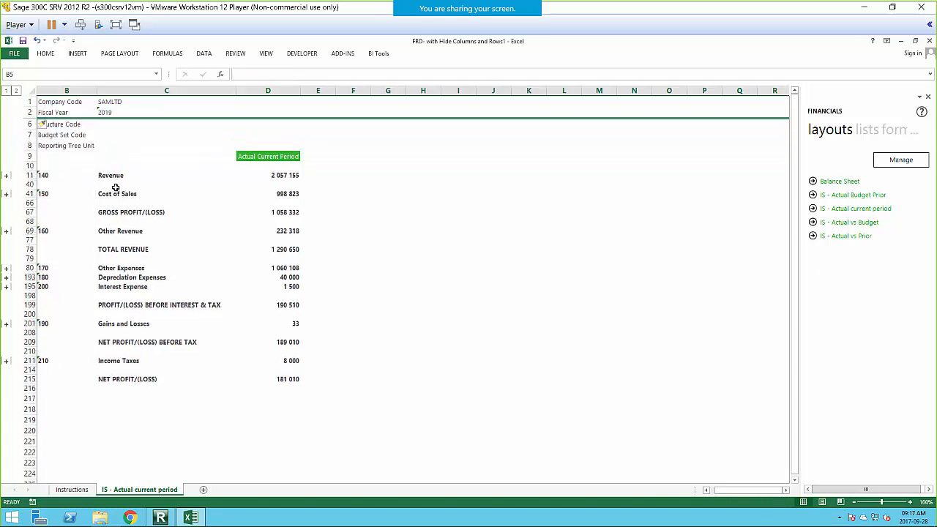
right_click(29, 123)
click(52, 193)
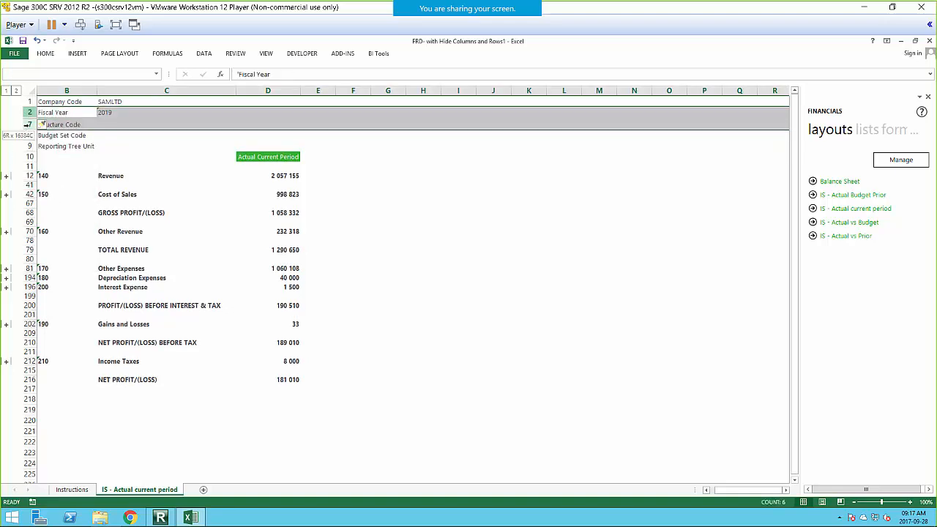
Unhide the rows between Fiscal Year and Structure Code
drag(29, 112, 29, 130)
right_click(92, 126)
click(116, 263)
double_click(31, 131)
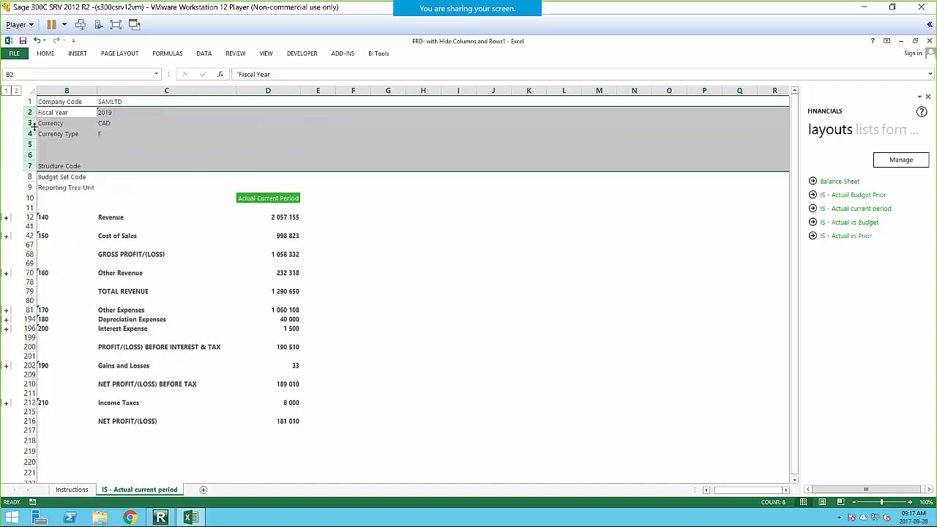
Label cell B5 "Current Period" in the parameter block below Currency Type
click(109, 143)
click(55, 142)
text(Current Period)
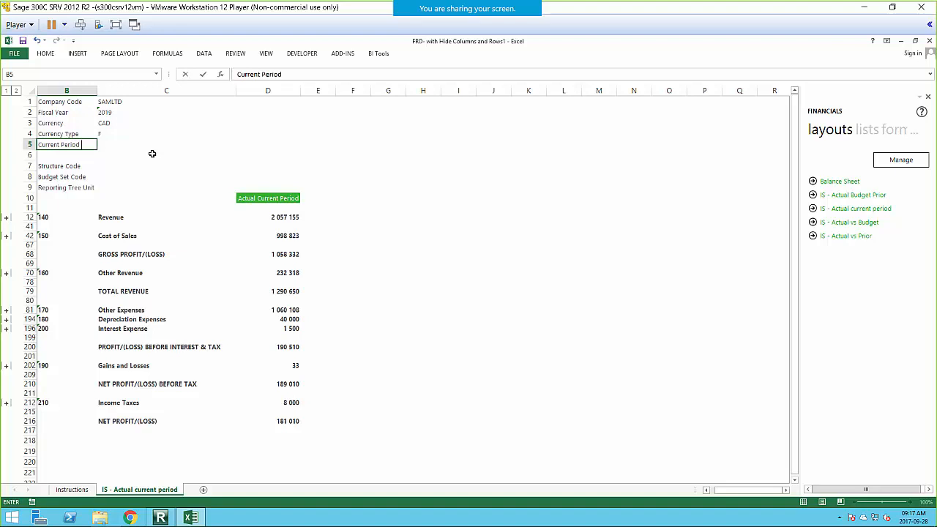
click(187, 143)
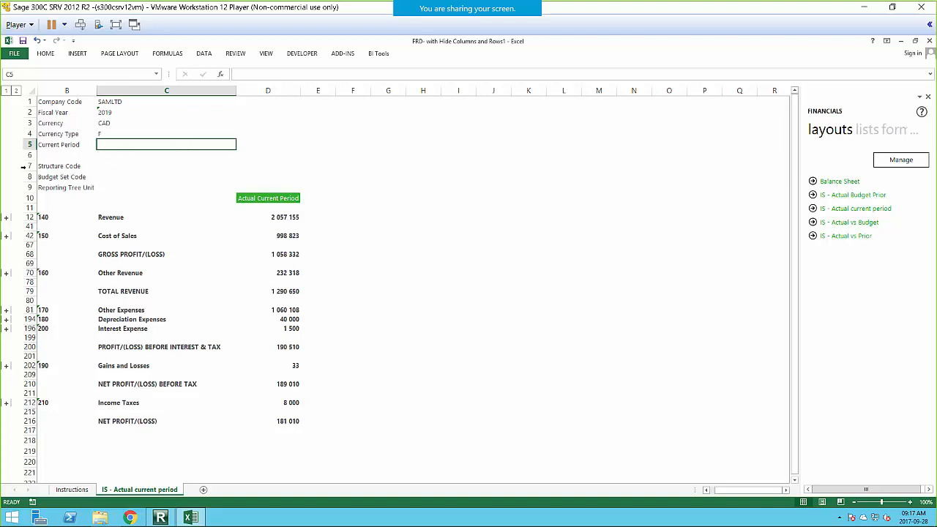
Hide the Structure Code, Budget Set Code and Reporting Tree Unit rows, plus the Currency and Currency Type rows
drag(30, 167, 29, 188)
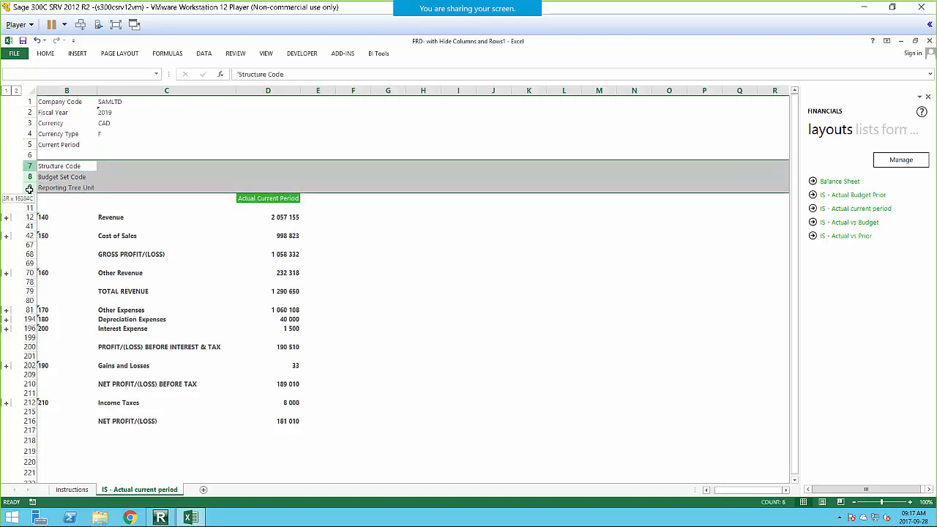
right_click(151, 176)
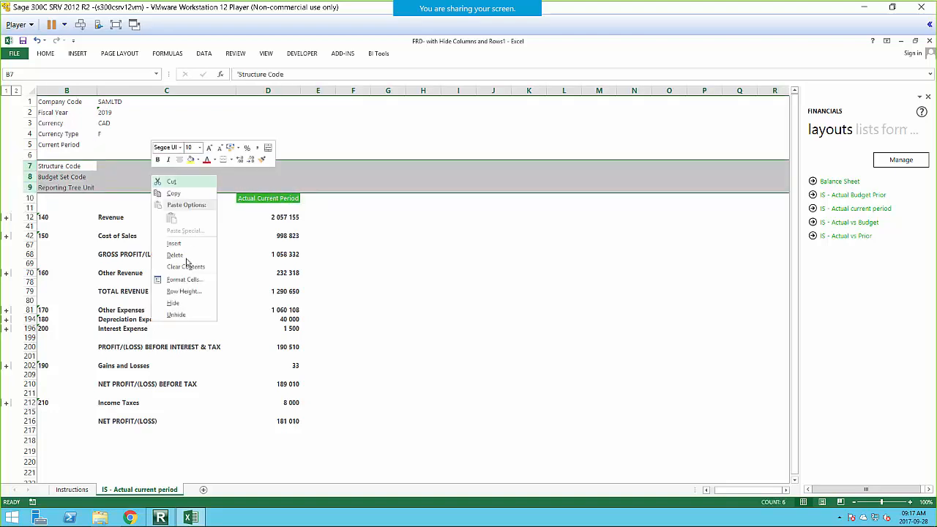
click(175, 304)
drag(28, 123, 33, 132)
right_click(157, 128)
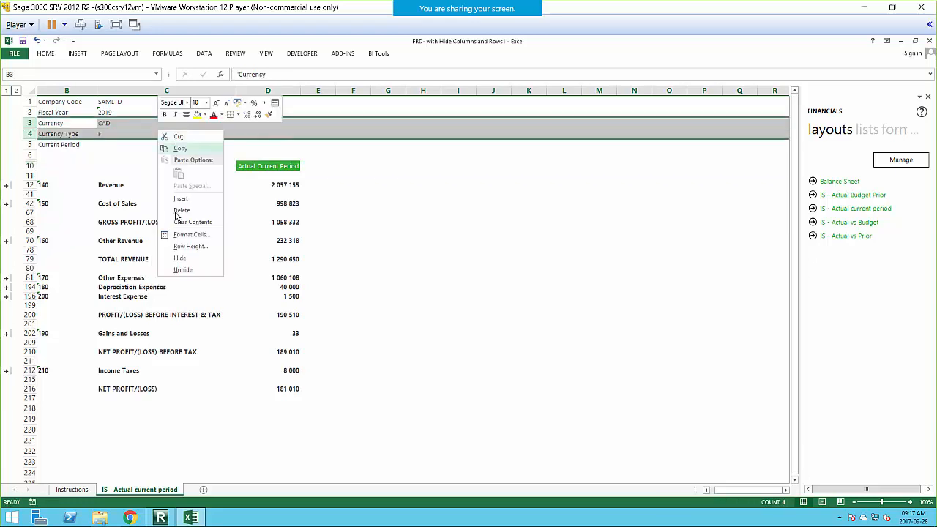
click(181, 259)
click(110, 135)
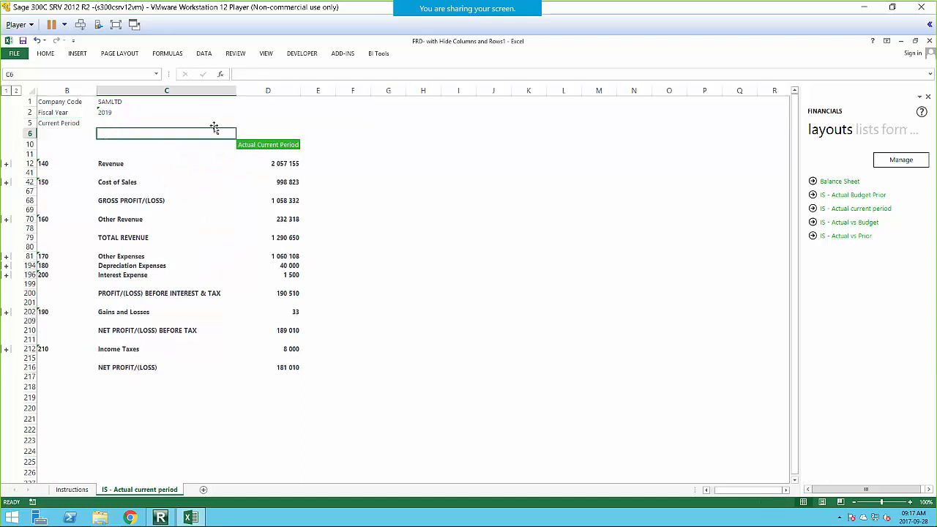
click(136, 125)
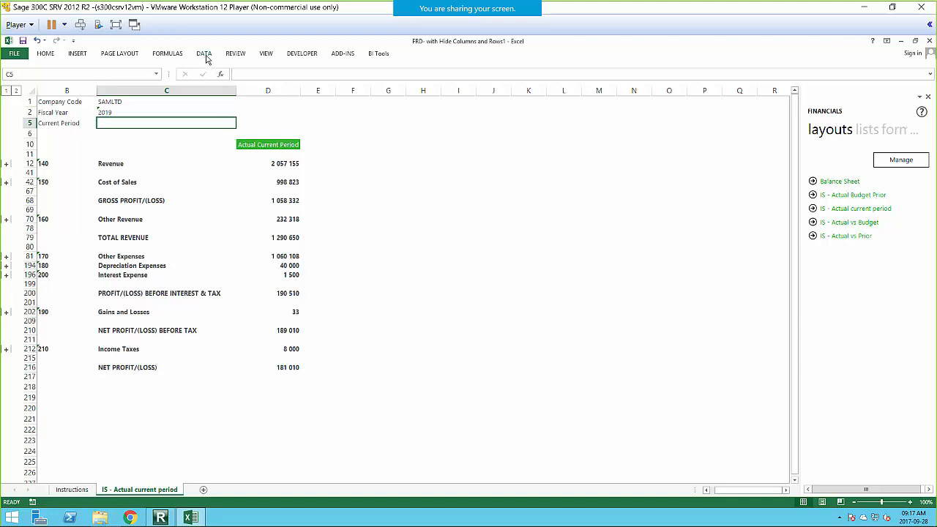
Enter the heading "Periods" in cell B220 below the income statement
click(60, 410)
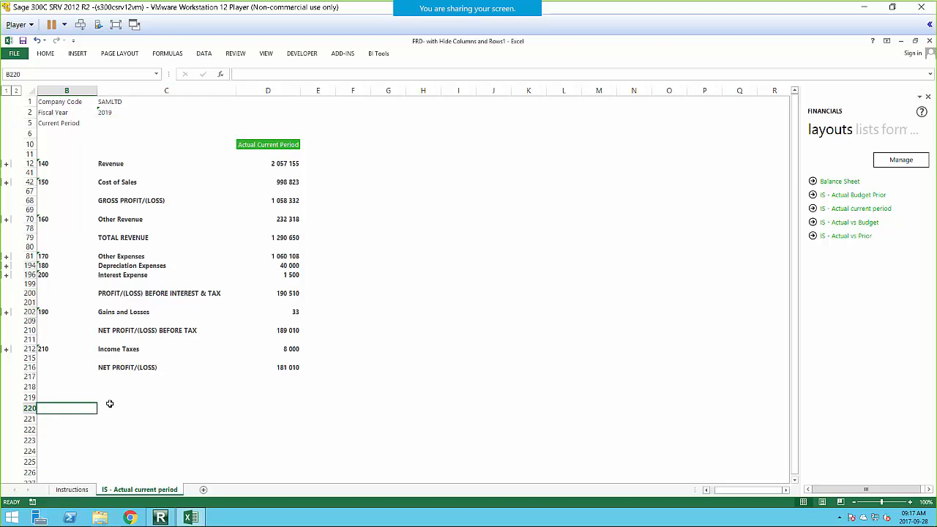
text(Period)
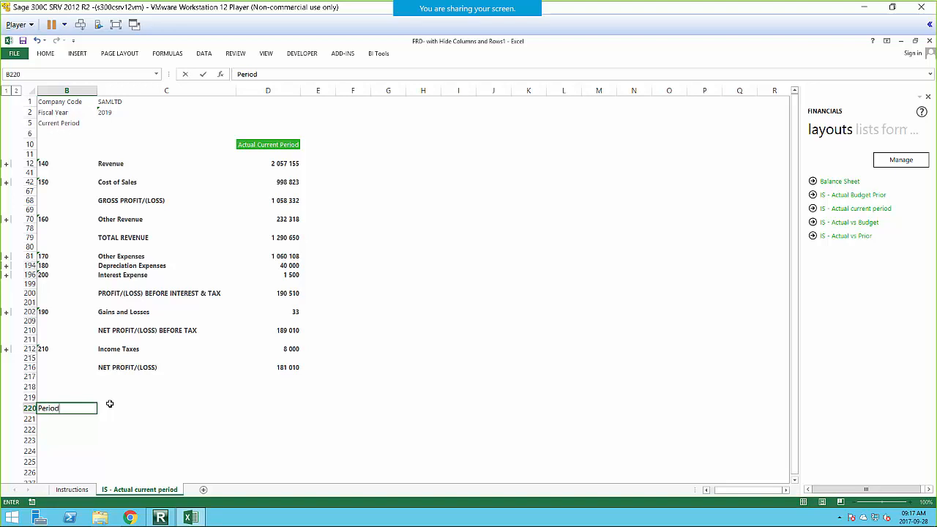
text(s)
key(Return)
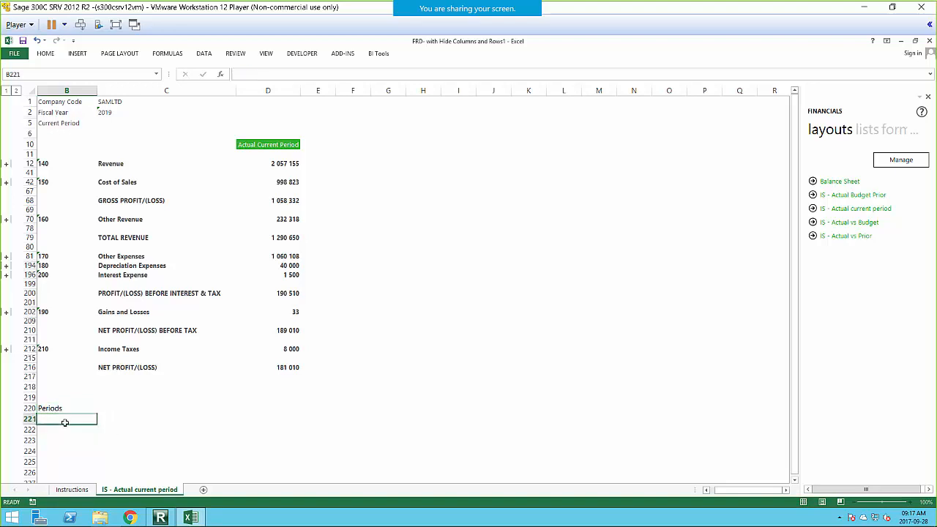
Place the Financials Current Period formula in B221 and wrap it in NUMBERVALUE so it returns a number
click(889, 136)
click(831, 258)
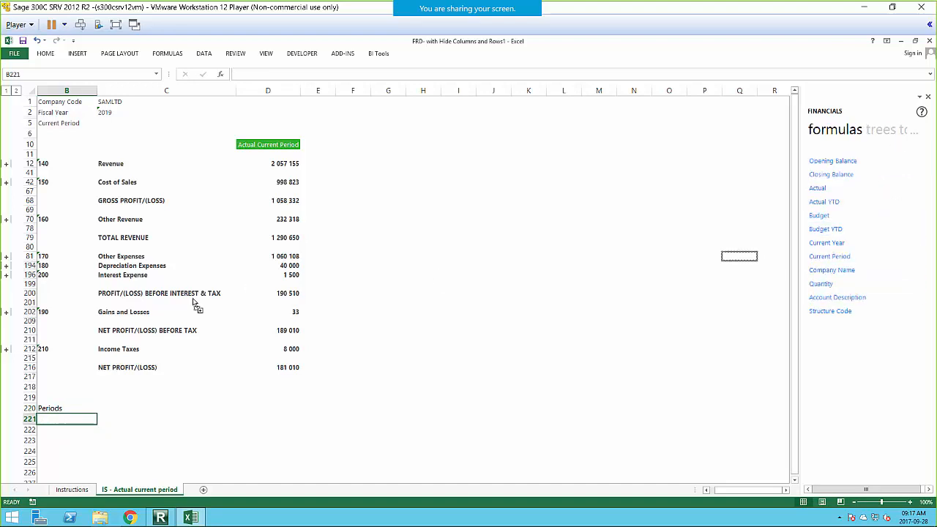
click(65, 419)
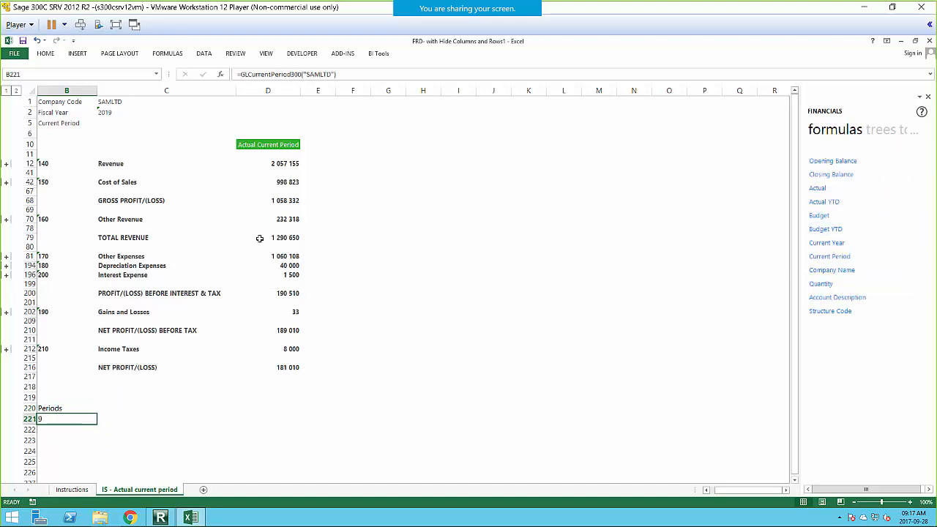
click(260, 73)
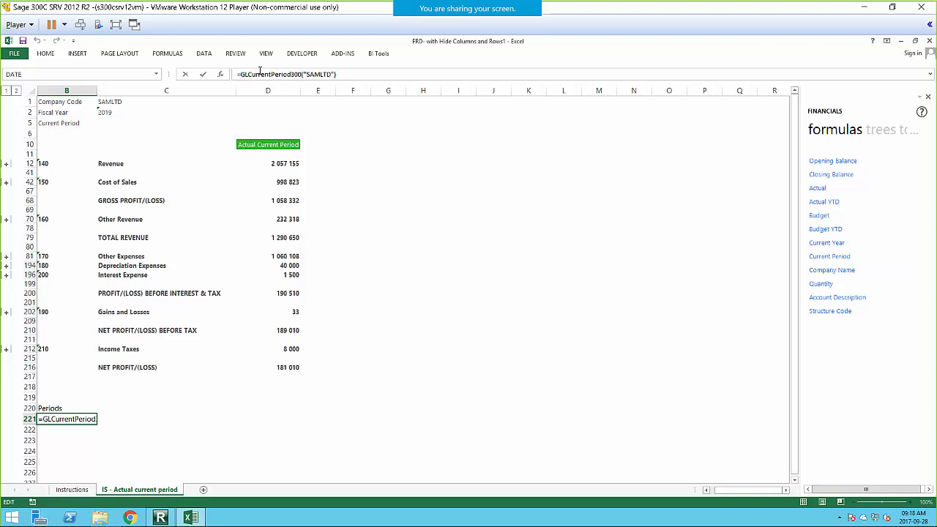
text(N)
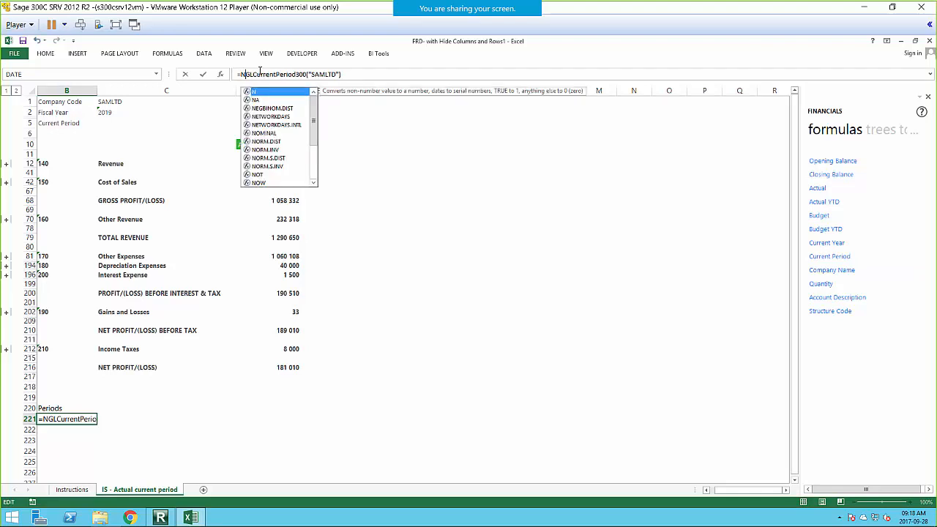
text(umbe)
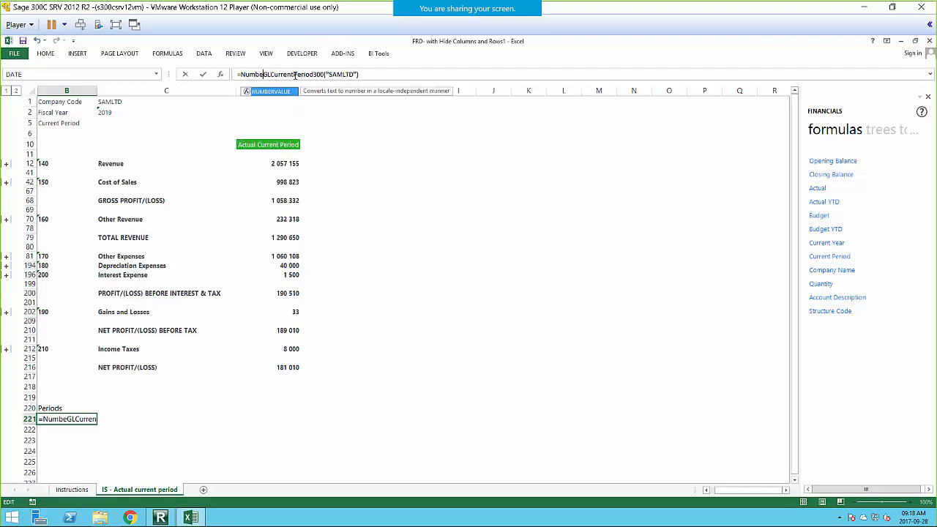
double_click(271, 92)
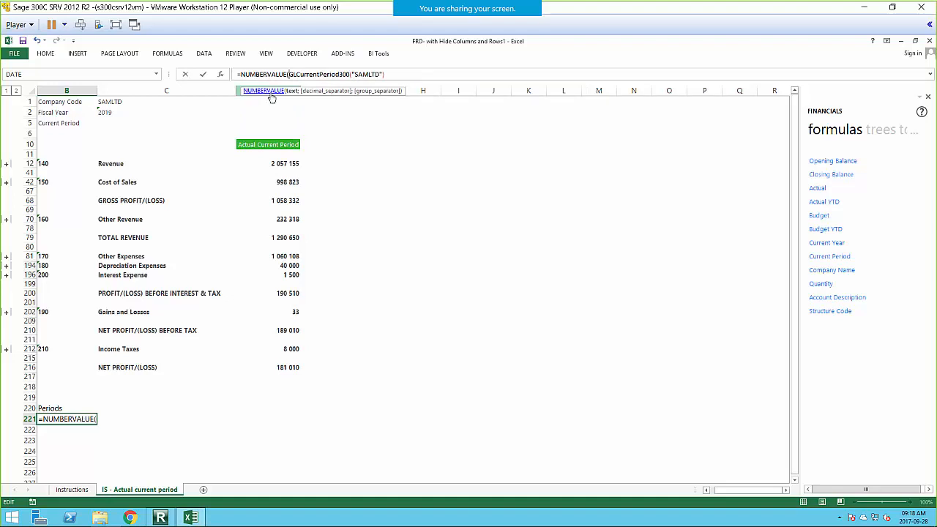
text())
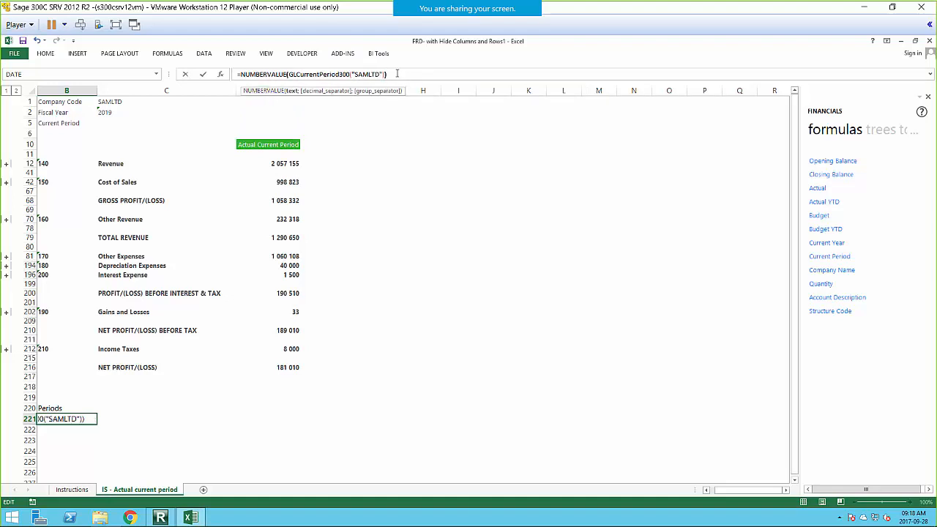
key(Return)
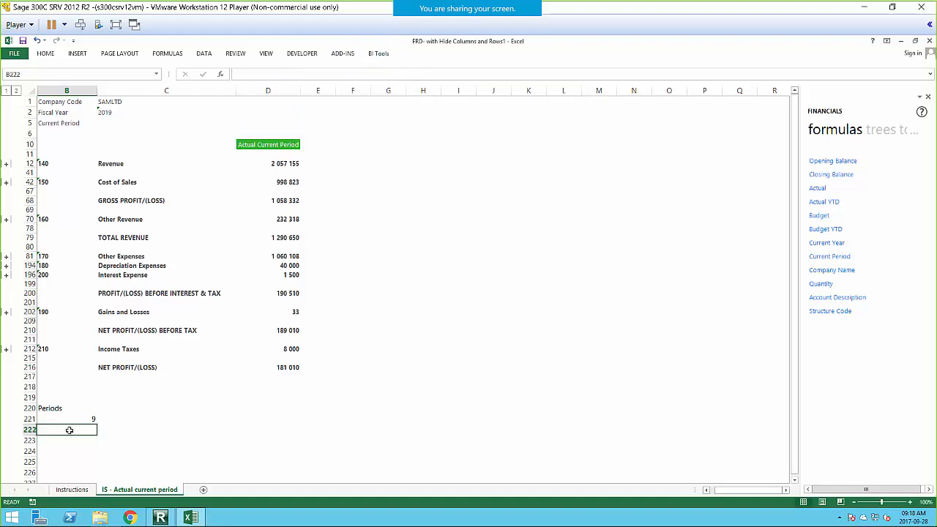
Enter 1 and 2 in B222 and B223 and extend the series down to 12 in B233
text(1)
key(Return)
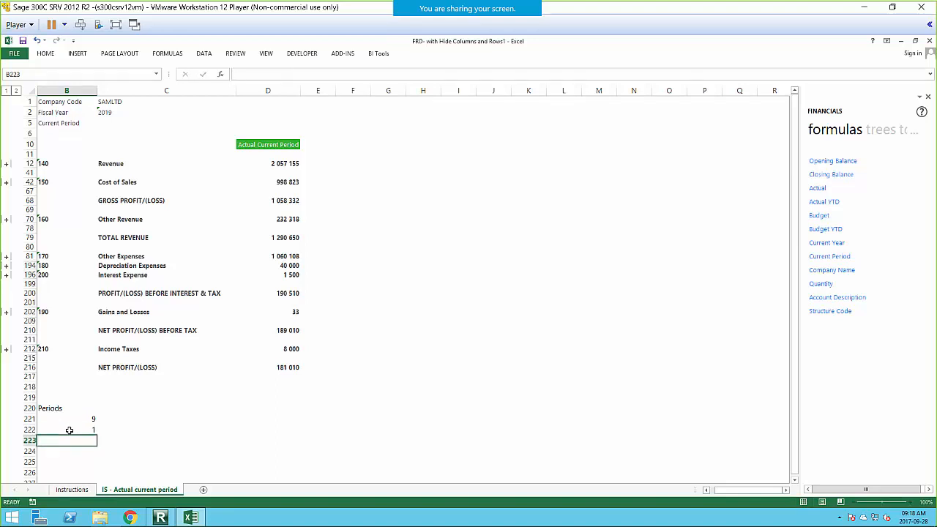
text(2)
key(Return)
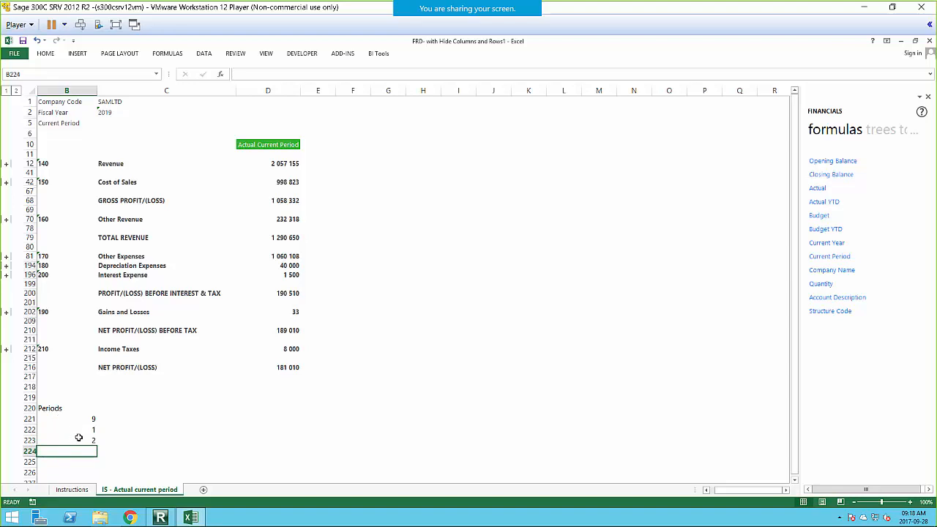
click(78, 437)
drag(74, 429, 84, 441)
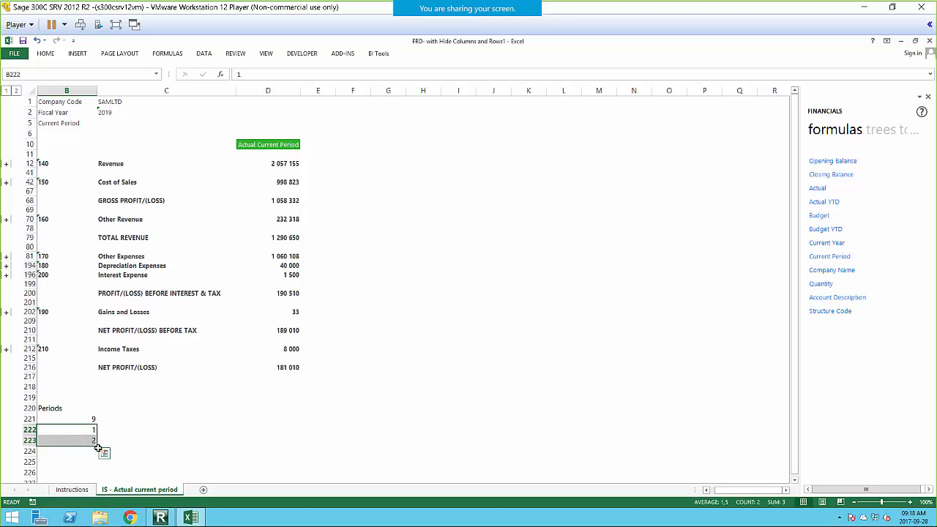
drag(95, 476, 91, 455)
click(306, 381)
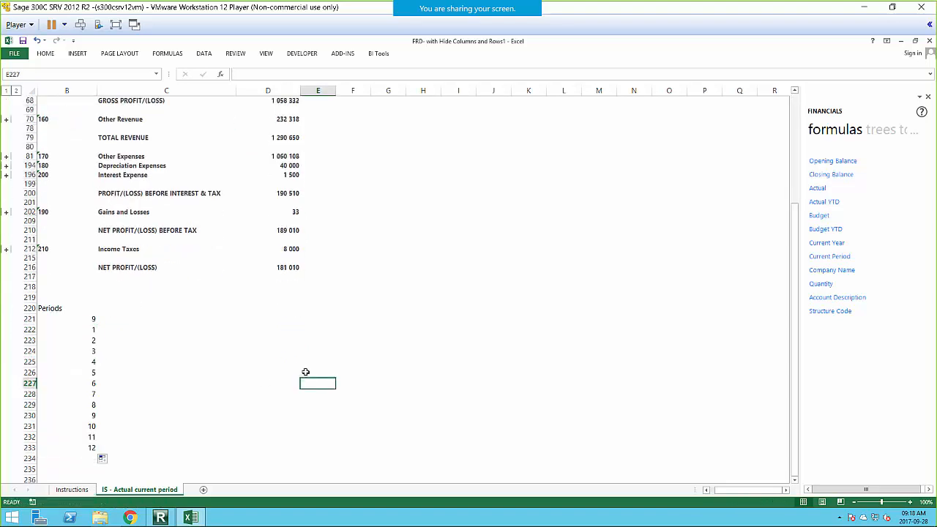
Add list data validation to the Current Period cell C5 with source =$B$221:$B$233, and choose 9 from it
scroll(306, 375, up, 3)
click(124, 124)
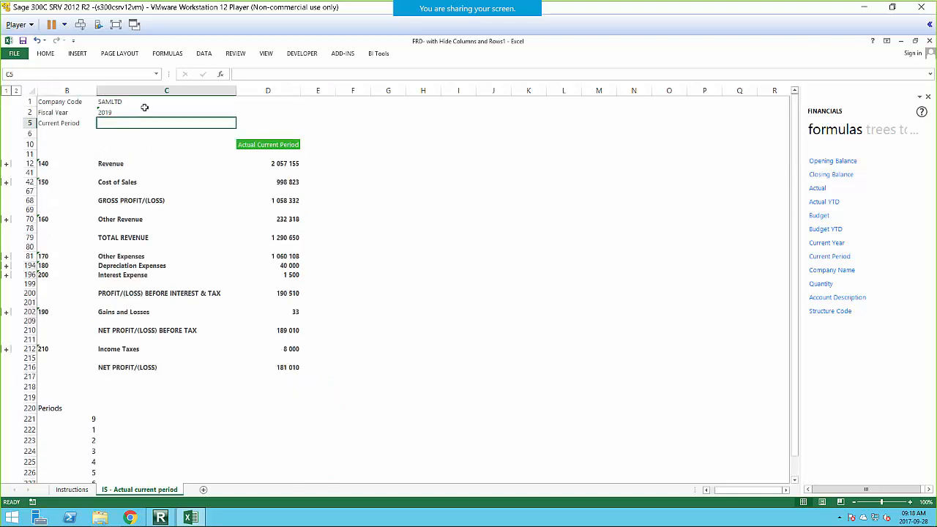
click(204, 54)
click(404, 90)
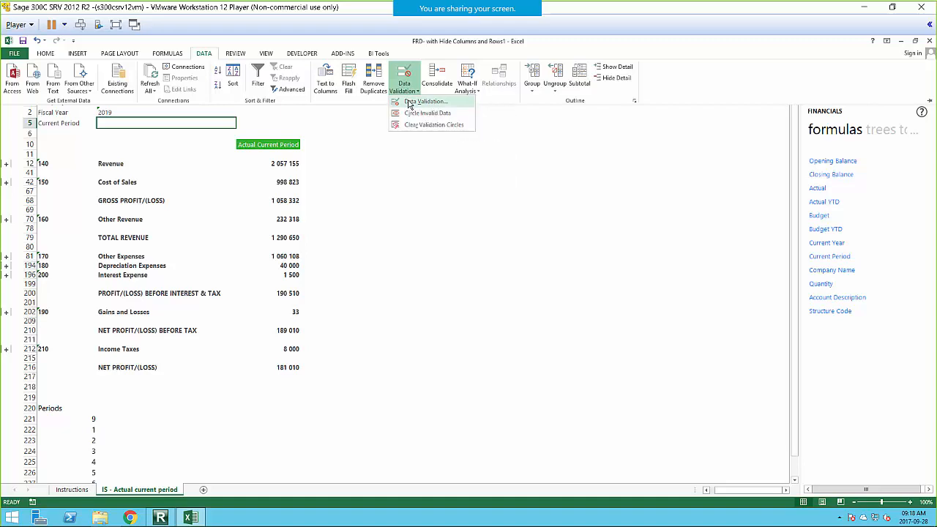
click(424, 102)
click(539, 167)
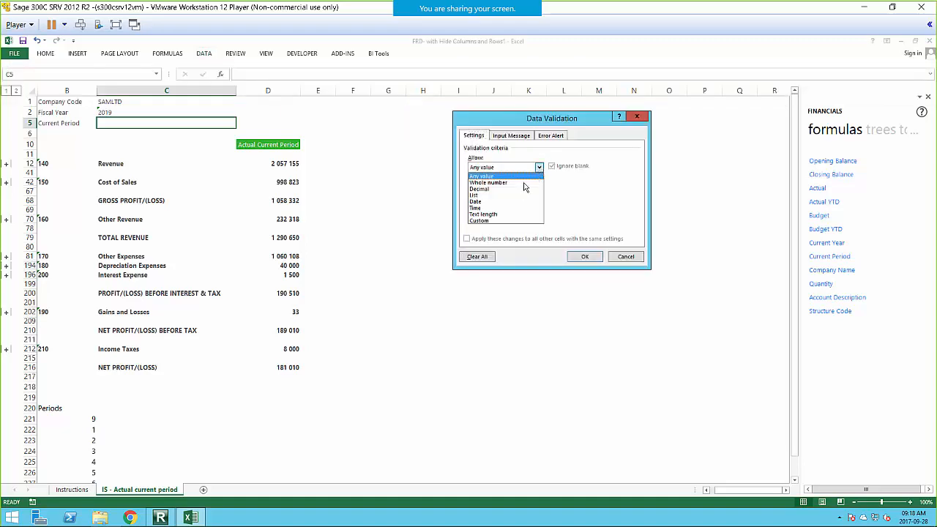
click(515, 196)
click(599, 210)
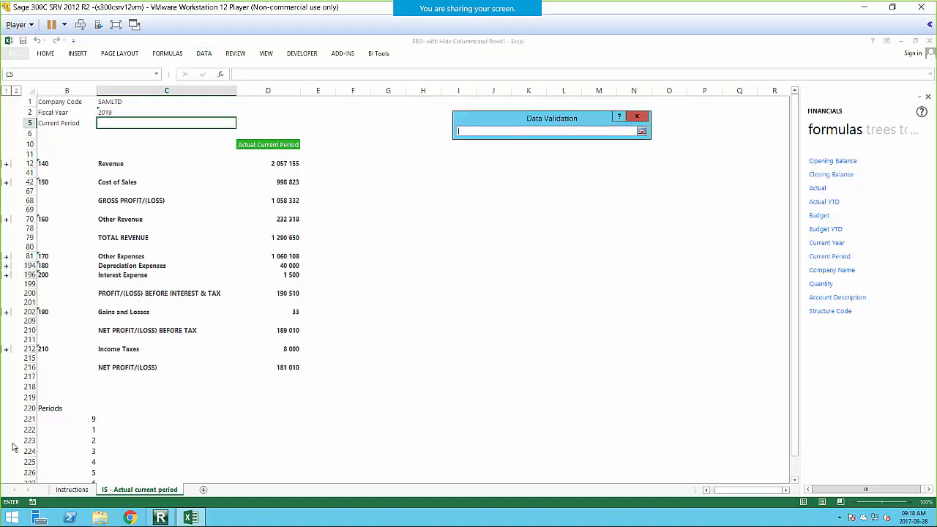
drag(67, 419, 58, 464)
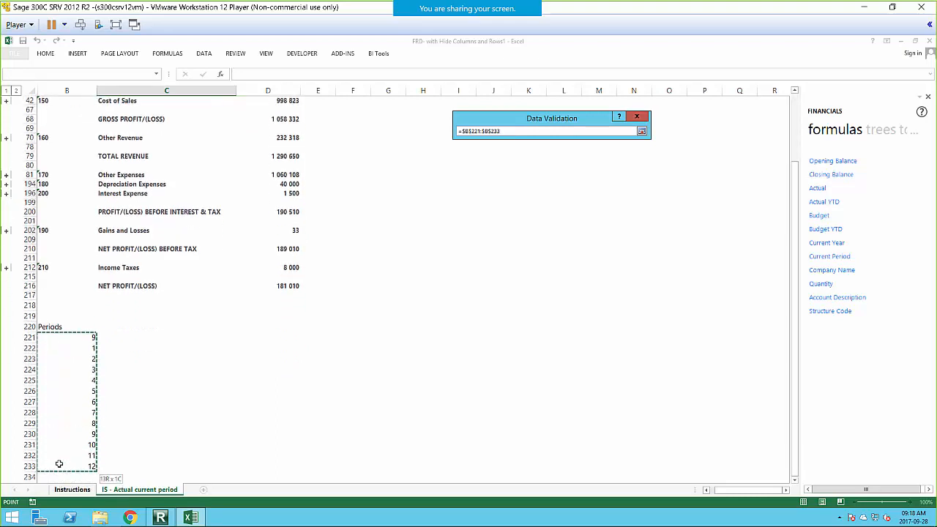
click(644, 132)
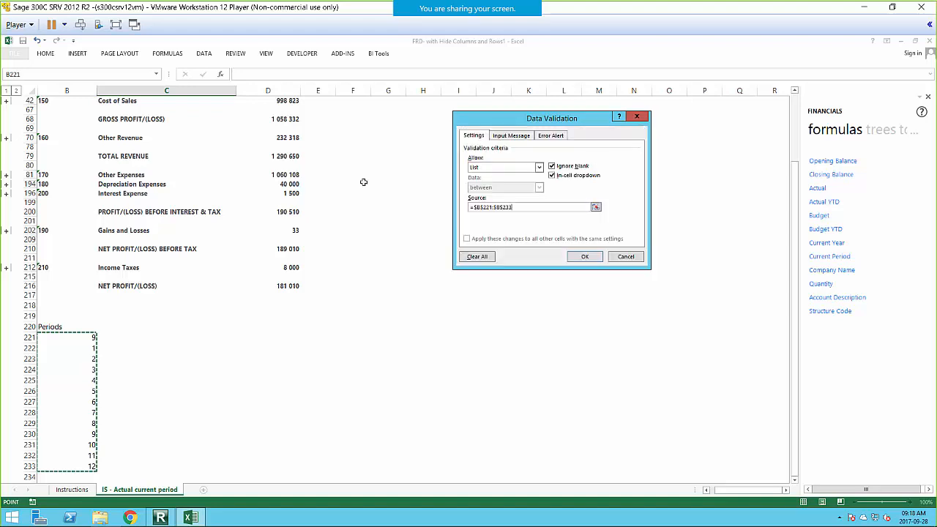
click(587, 257)
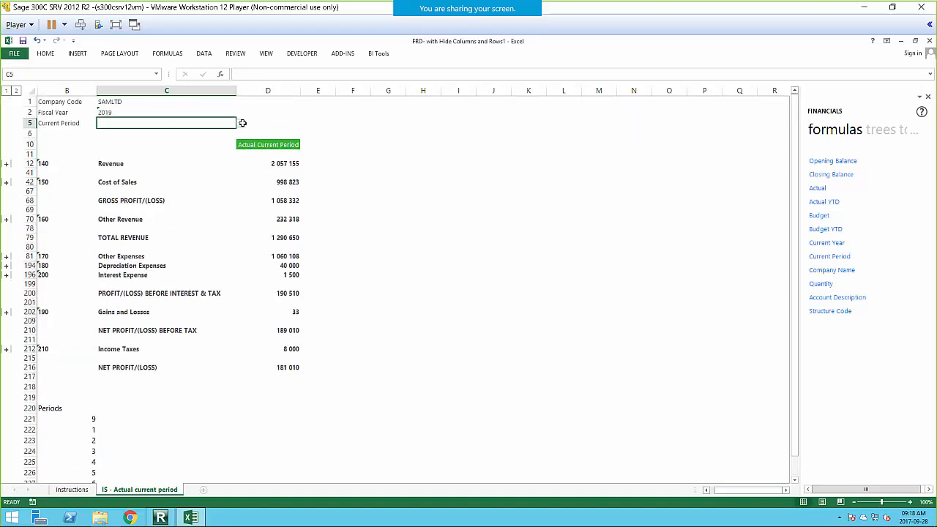
click(240, 123)
click(128, 132)
Expand the Revenue group and replace GLCurrentPeriod300($C$1) in the D13 formula with the absolute reference $C$5
click(7, 164)
click(285, 175)
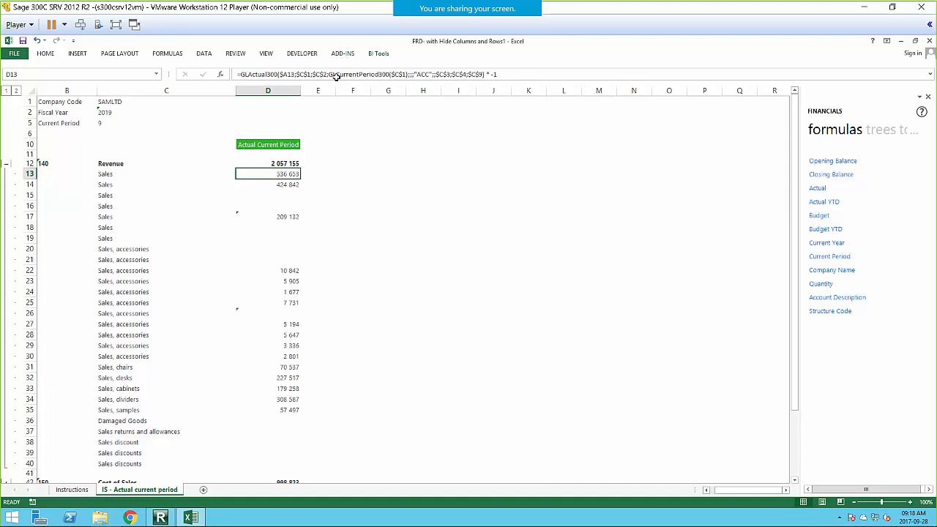
drag(328, 74, 406, 74)
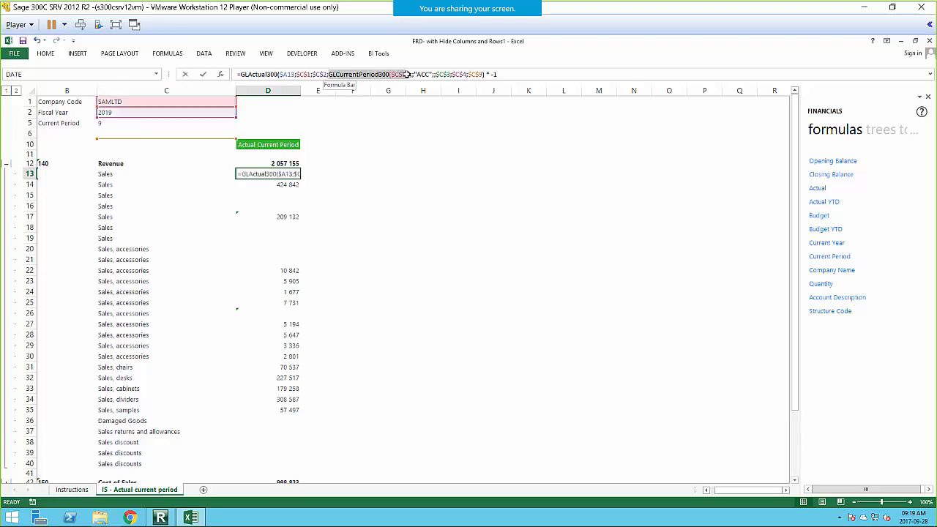
click(121, 124)
key(F4)
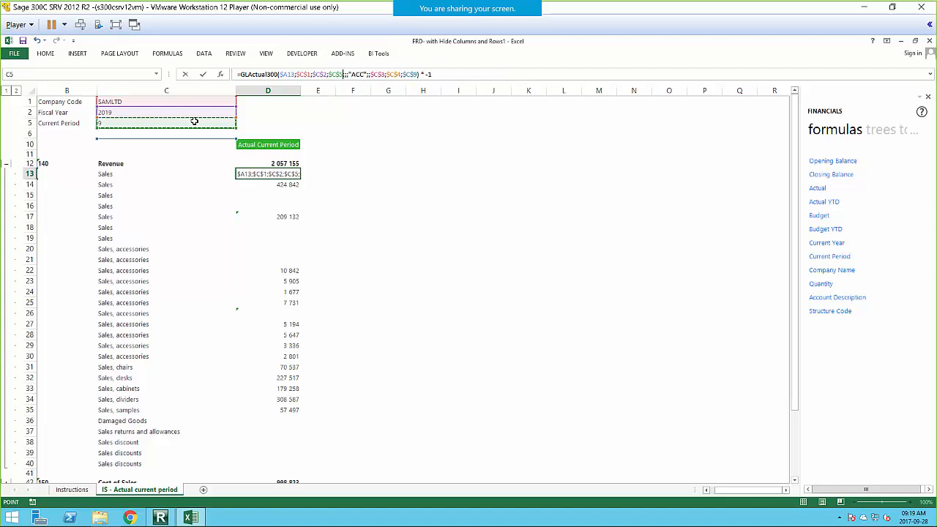
key(Return)
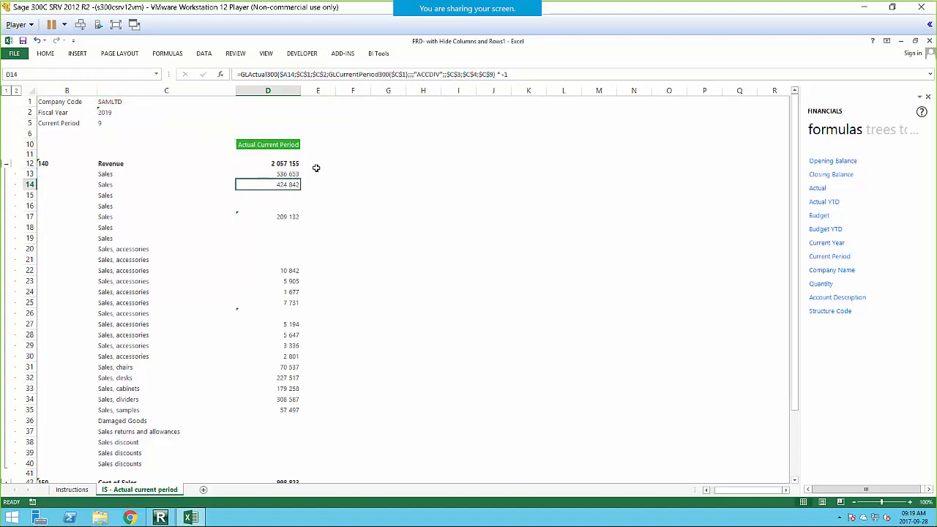
Copy the D13 formula and paste it as formulas only into the remaining Revenue rows, D14 to D40
click(288, 173)
key(ctrl+c)
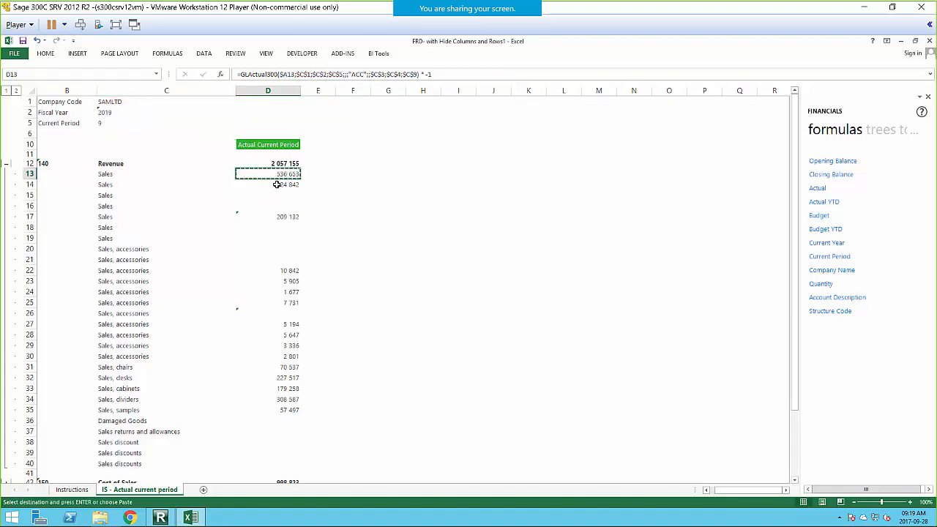
drag(278, 185, 272, 445)
right_click(282, 258)
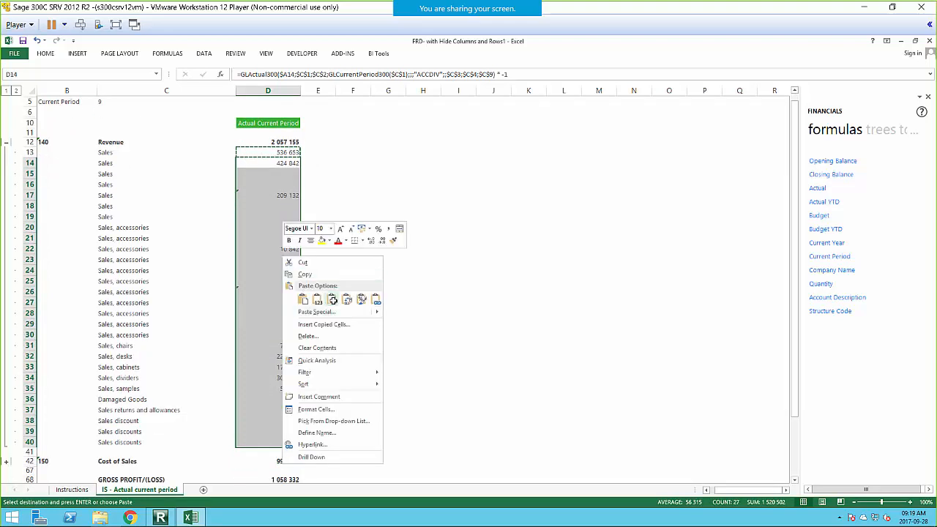
click(331, 300)
click(435, 288)
Expand the Cost of Sales group and replace GLCurrentPeriod300($C$1) in the D43 formula with the absolute reference $C$5
scroll(358, 285, down, 7)
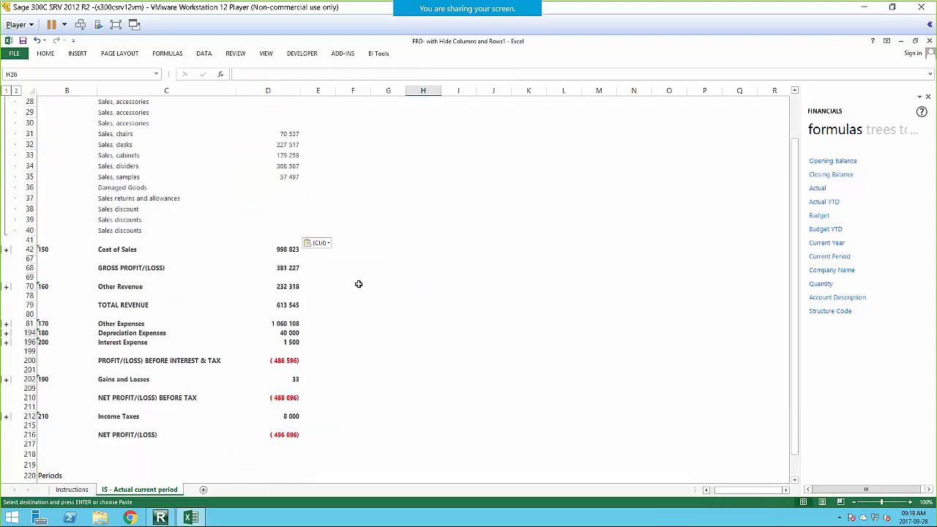
click(6, 250)
scroll(6, 250, down, 1)
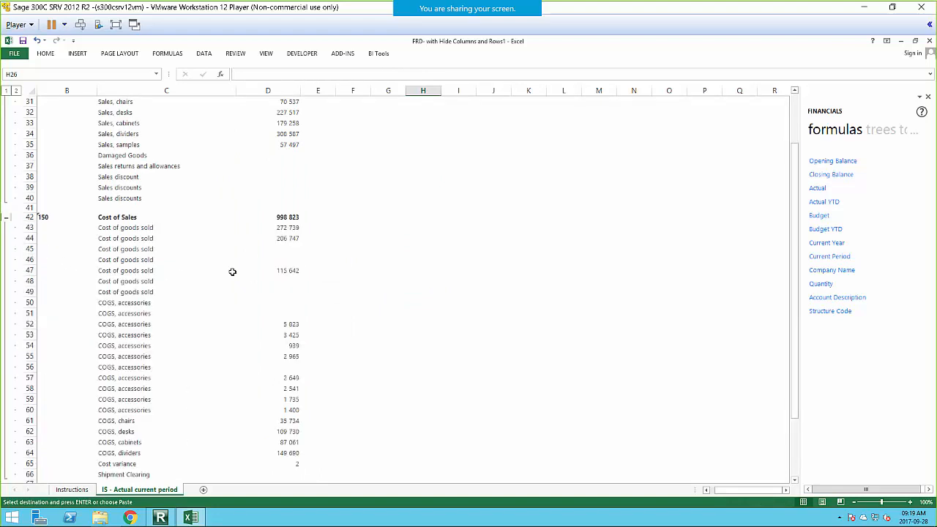
click(286, 228)
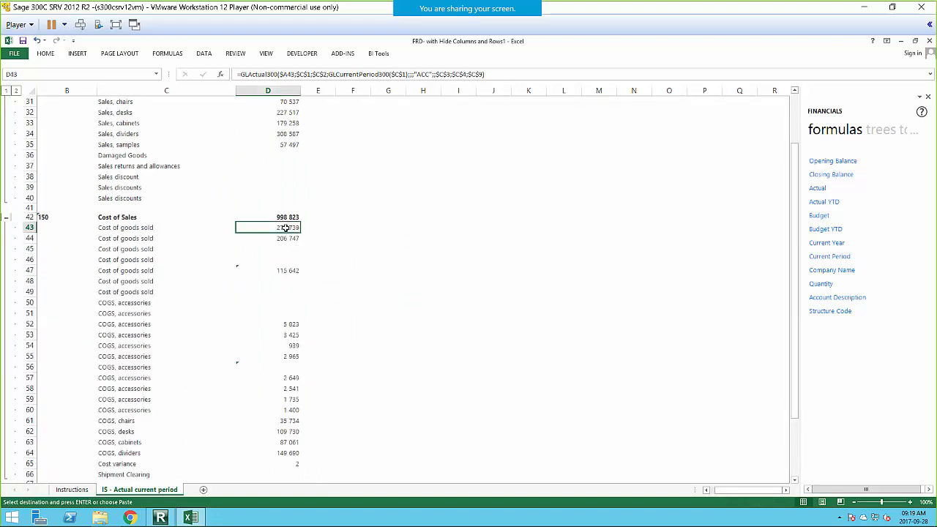
click(337, 74)
drag(329, 74, 407, 74)
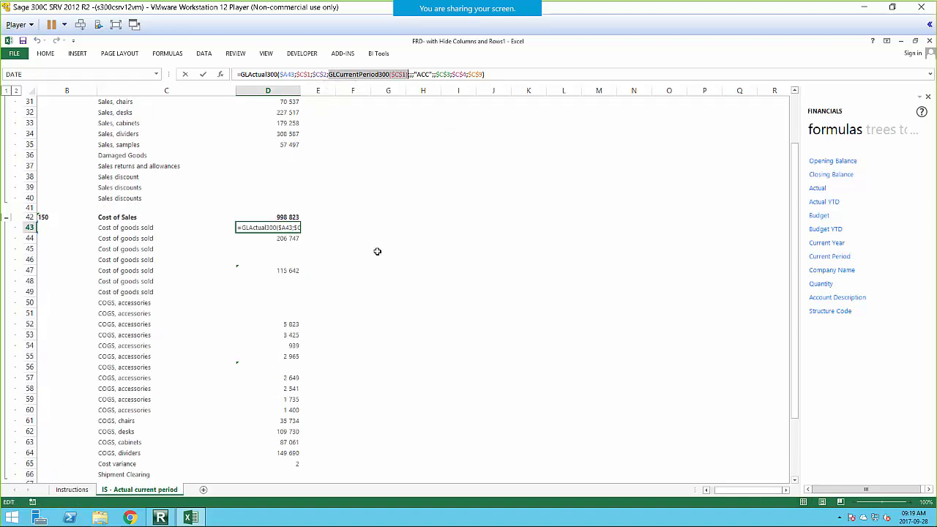
key(Delete)
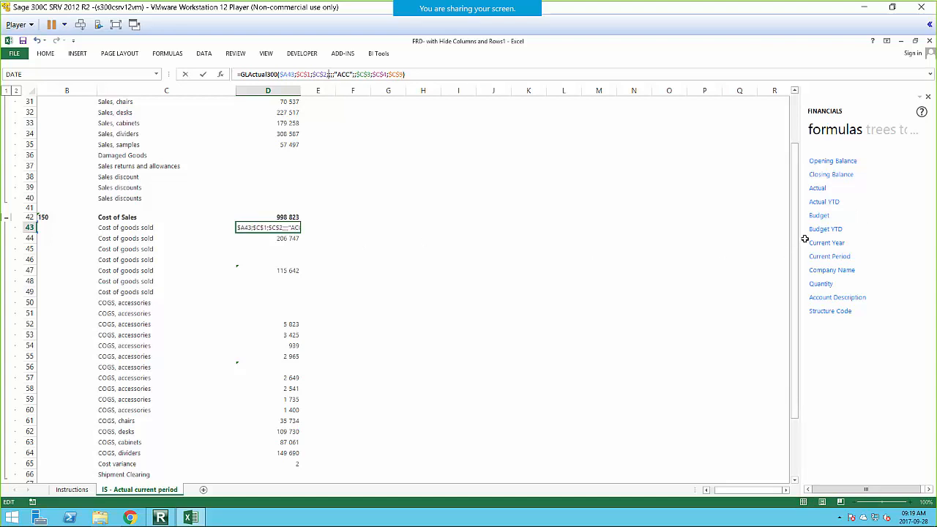
drag(797, 245, 726, 119)
click(105, 123)
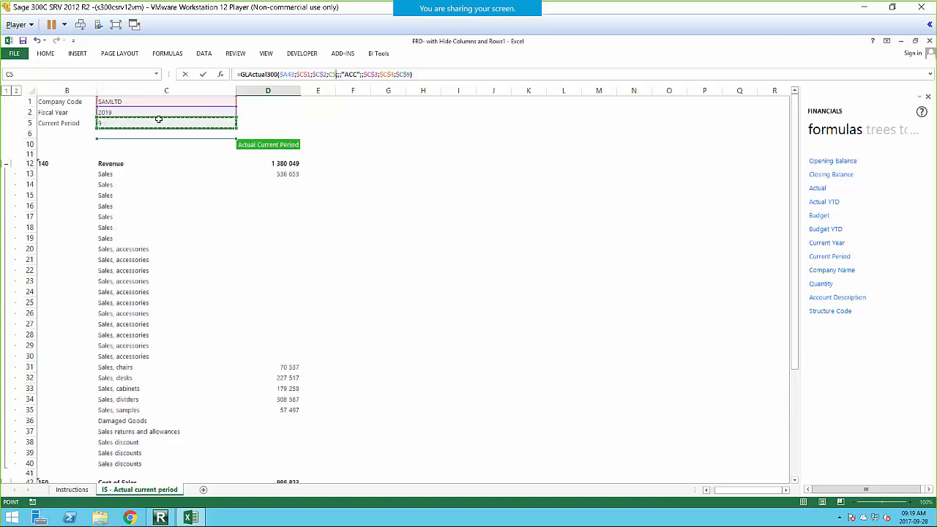
key(F4)
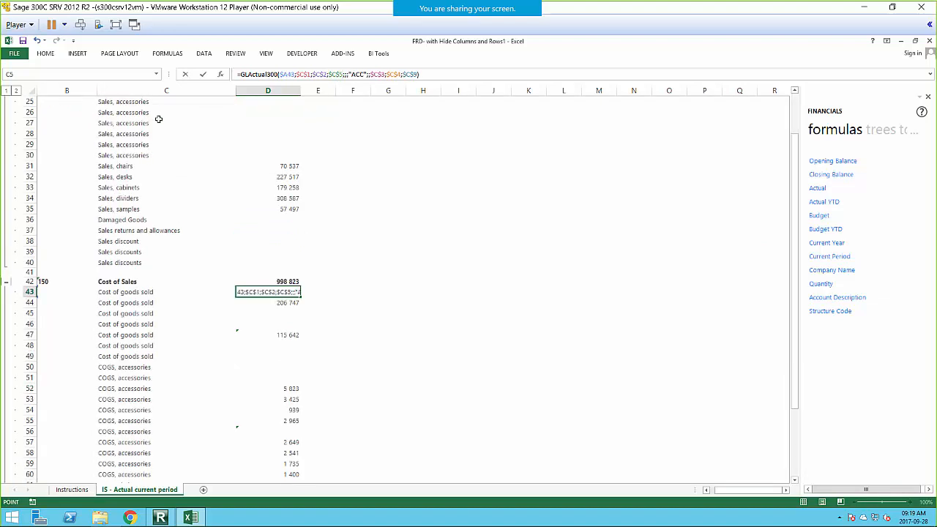
key(Return)
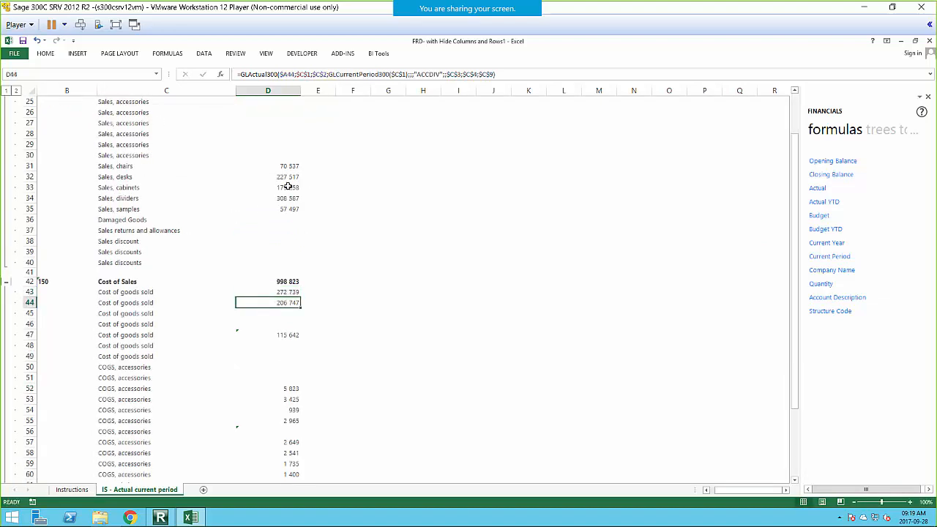
Fill the D43 formula down the Cost of Sales rows to D66
click(281, 154)
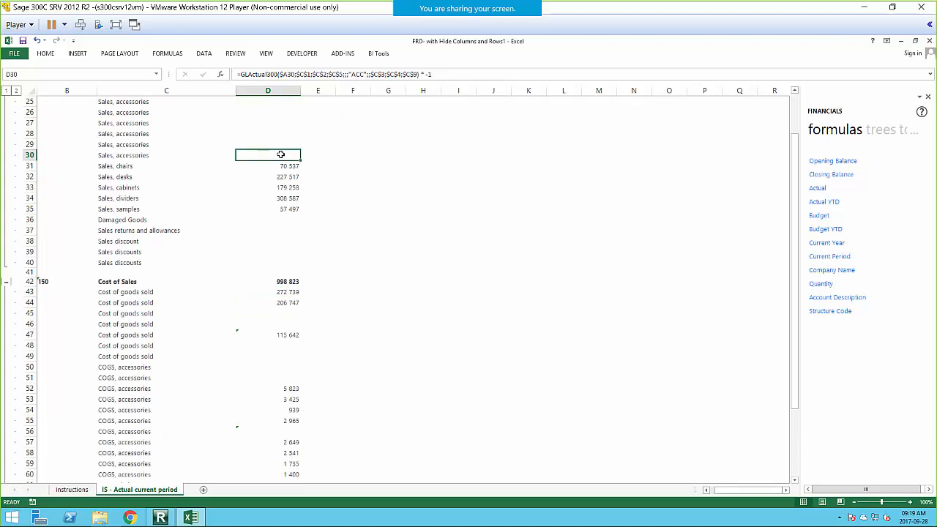
click(305, 345)
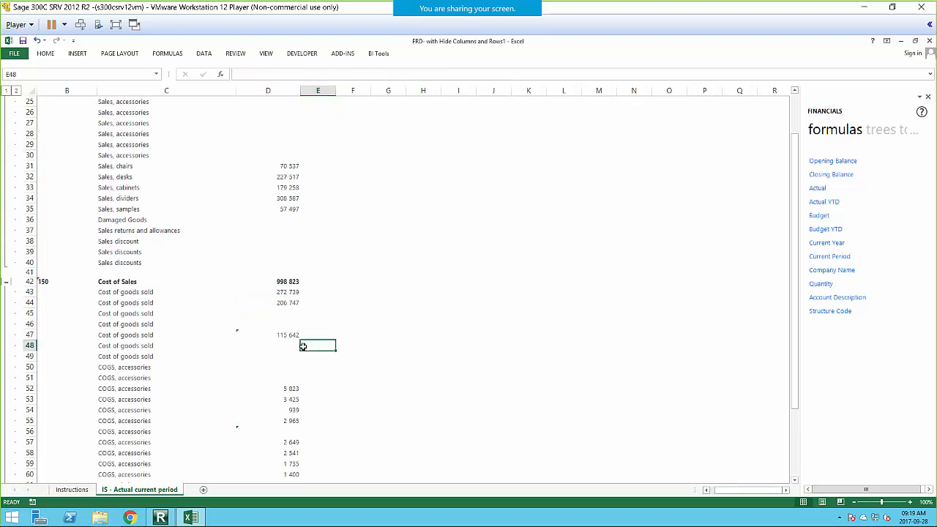
scroll(296, 346, down, 3)
click(292, 196)
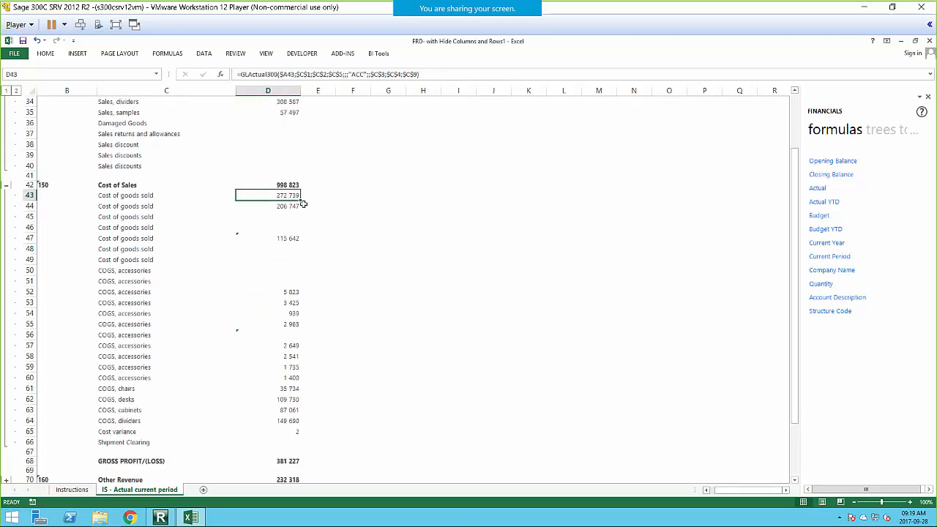
drag(300, 200, 301, 444)
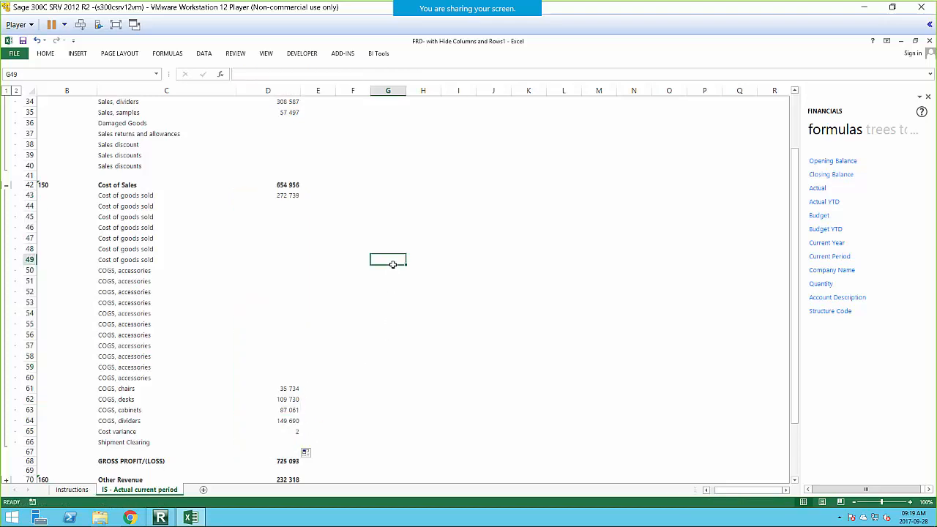
Check in Excel's ribbon customization options that the Developer tab is enabled, and expand its groups
scroll(397, 253, up, 11)
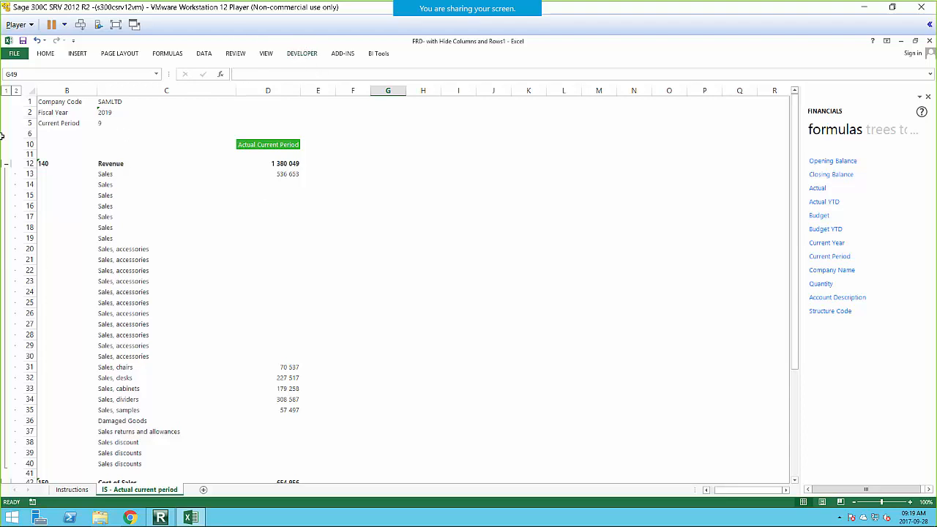
click(13, 55)
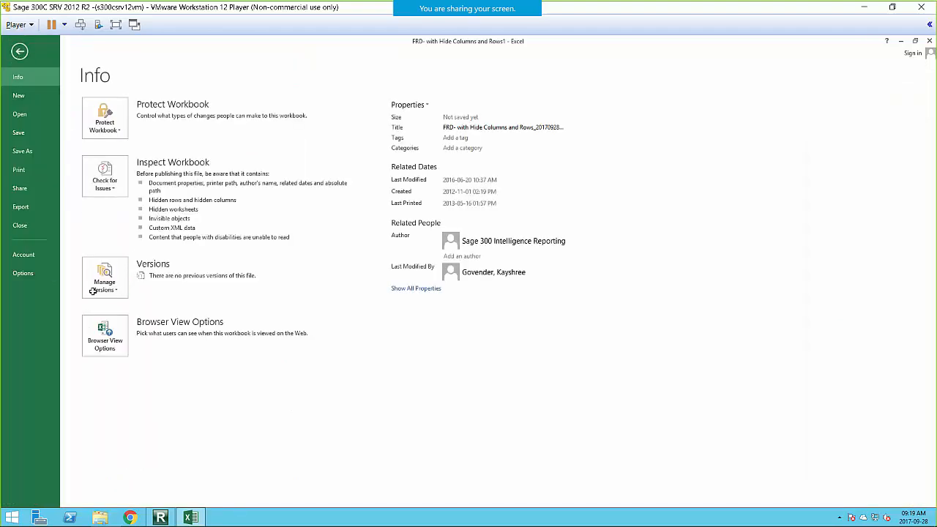
click(28, 274)
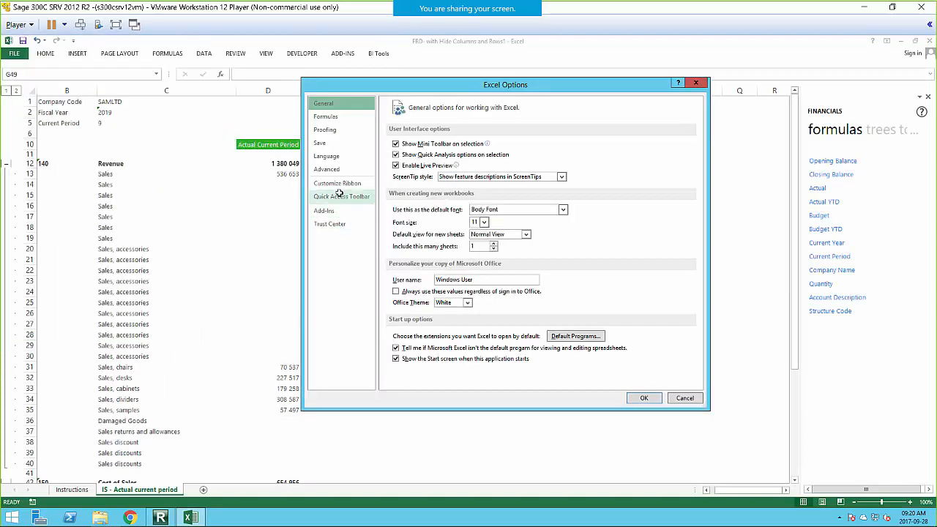
click(339, 183)
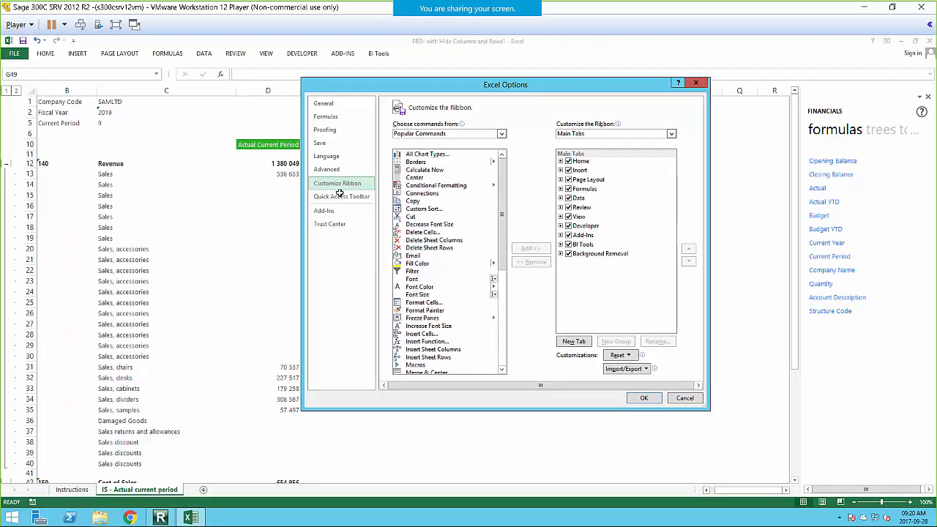
click(561, 226)
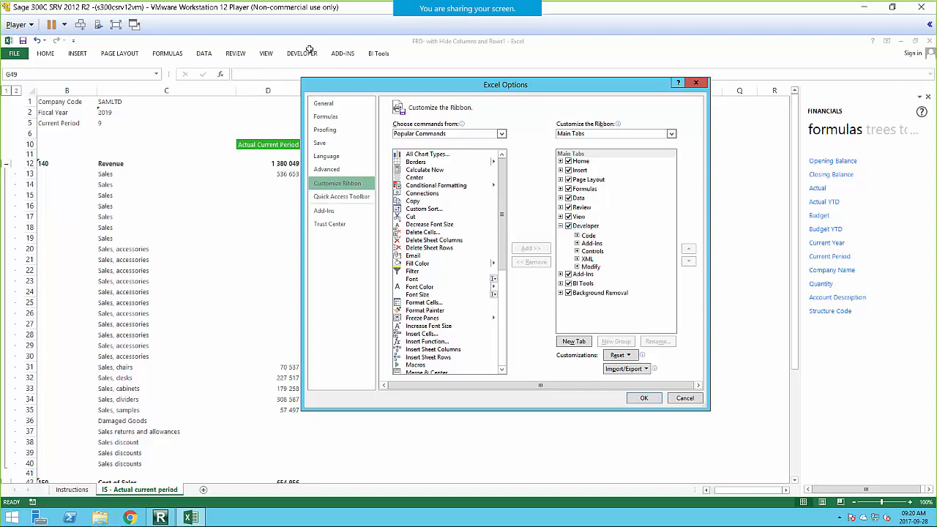
click(638, 400)
Open the Visual Basic editor and bring up the code window of ThisWorkbook
click(303, 54)
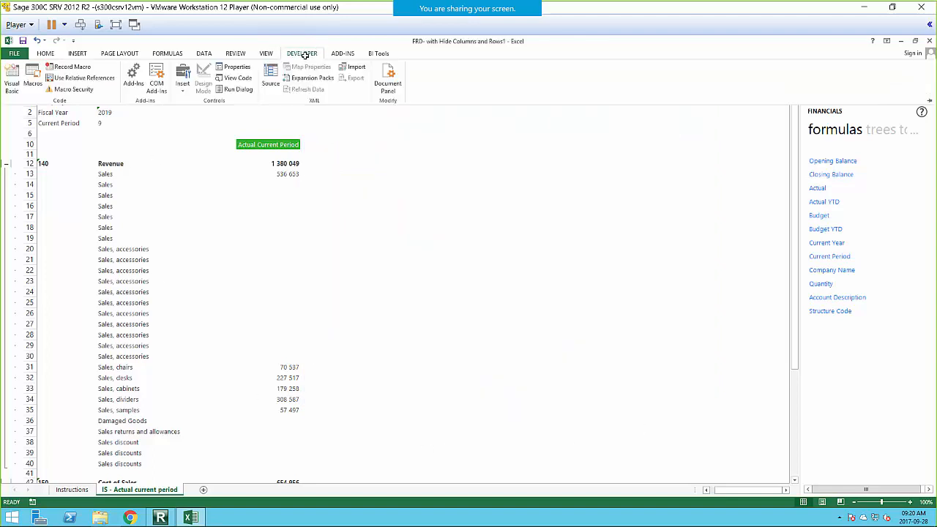
click(12, 77)
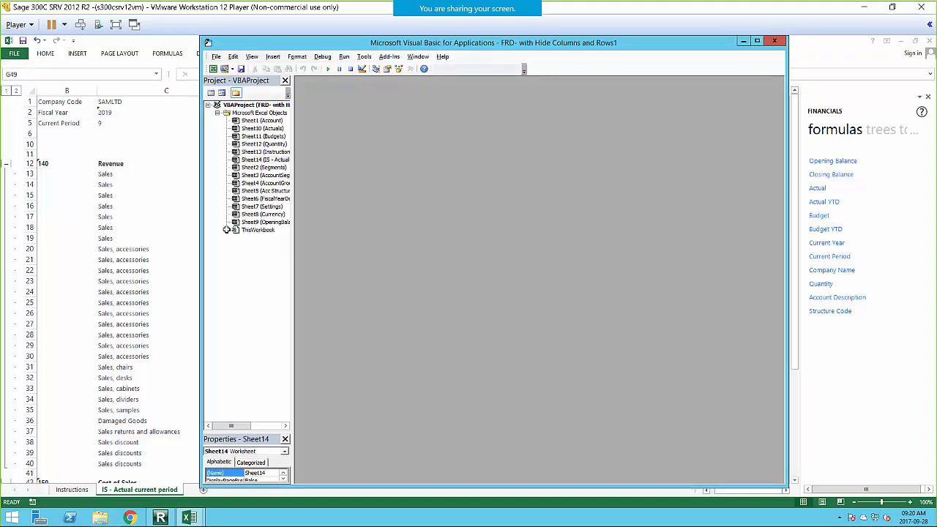
click(249, 230)
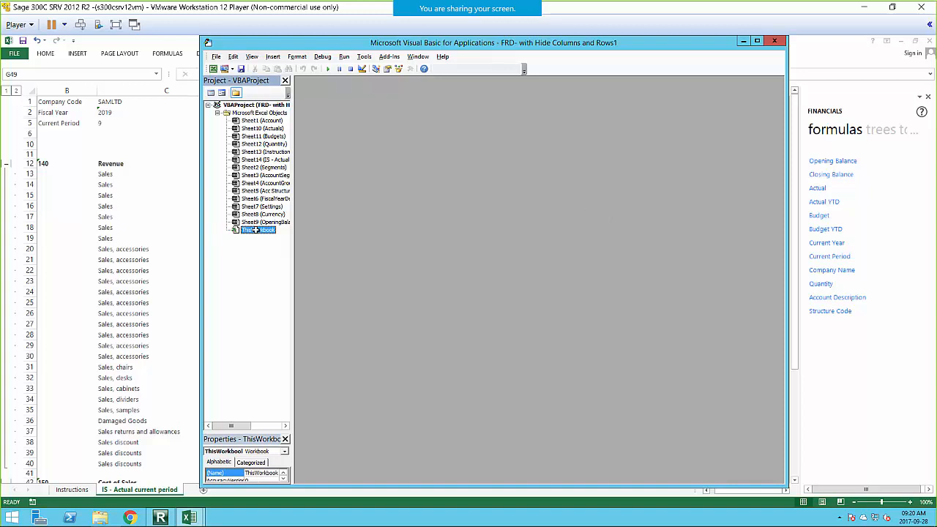
double_click(256, 229)
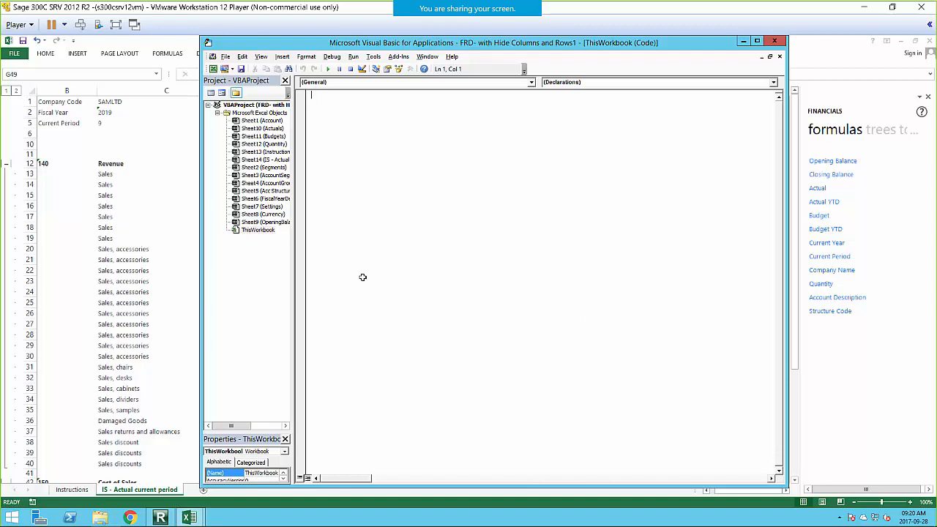
Switch to Final Macros.txt in Notepad, copy the HideZeroRows and ShowZeroRows macros, and paste them into the ThisWorkbook code in the Visual Basic editor
mouse_move(84, 517)
click(166, 517)
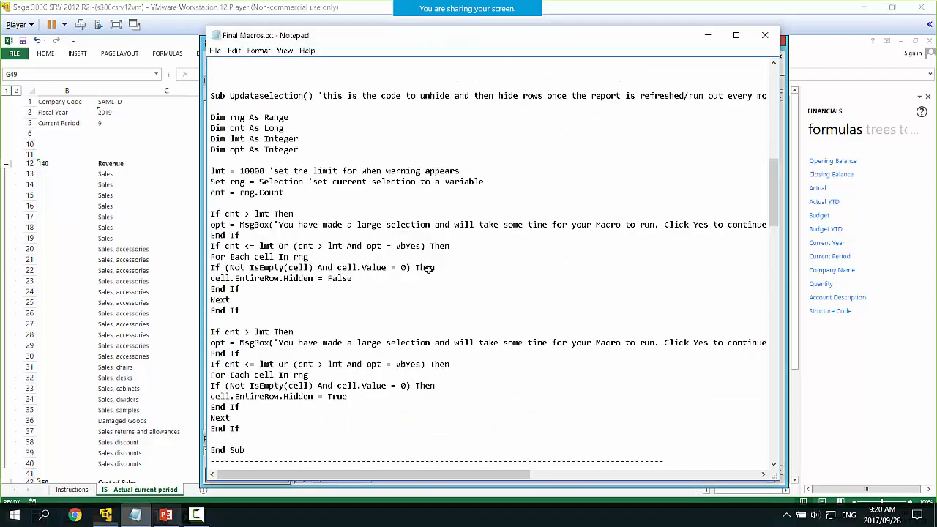
scroll(483, 179, up, 15)
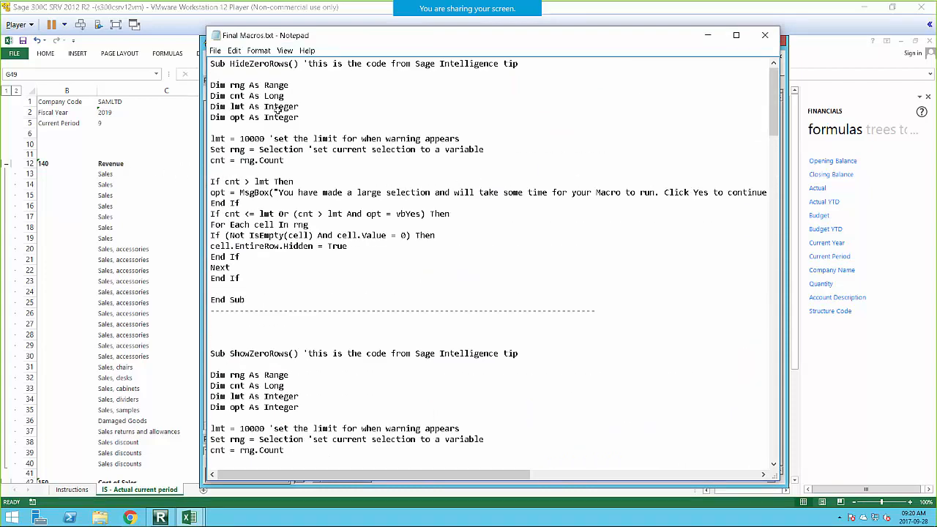
drag(210, 64, 418, 291)
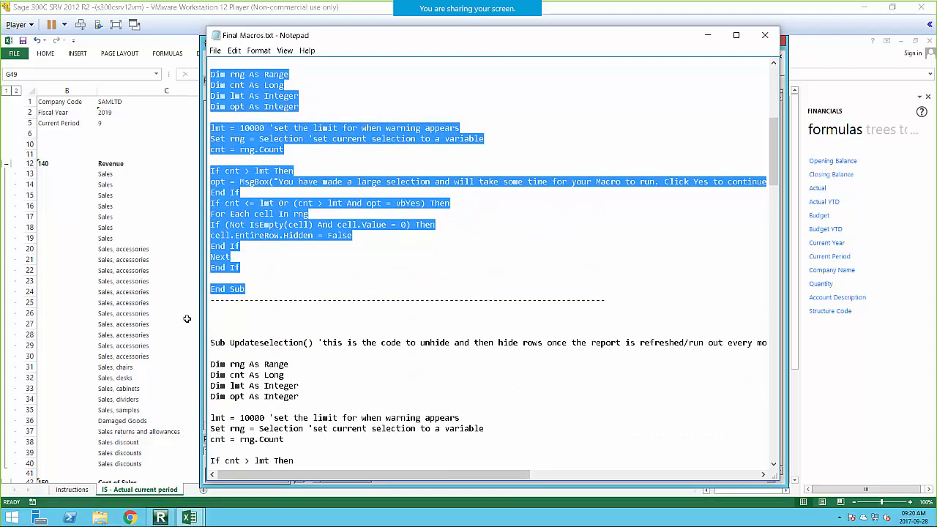
key(alt+Tab)
click(326, 105)
key(ctrl+v)
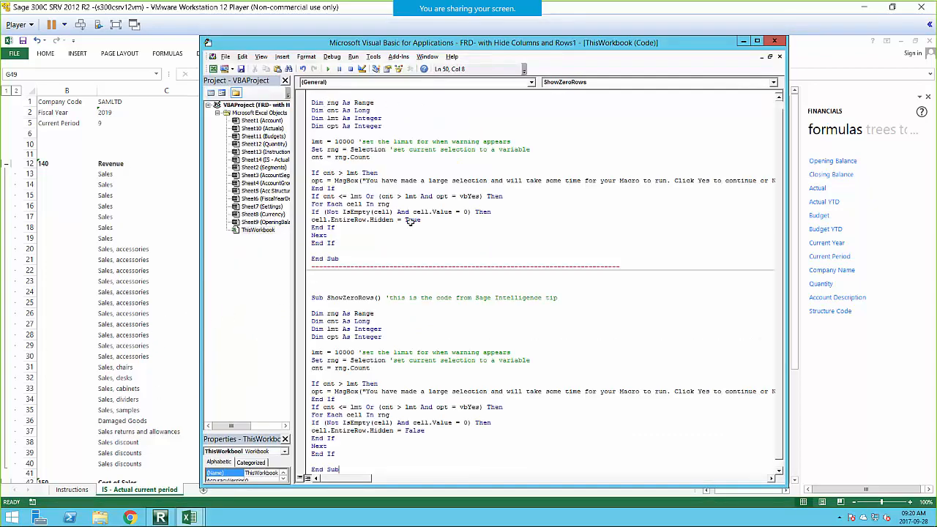
Delete the dashed separator line between the HideZeroRows and ShowZeroRows macros, and review both procedures
drag(311, 266, 721, 266)
key(Delete)
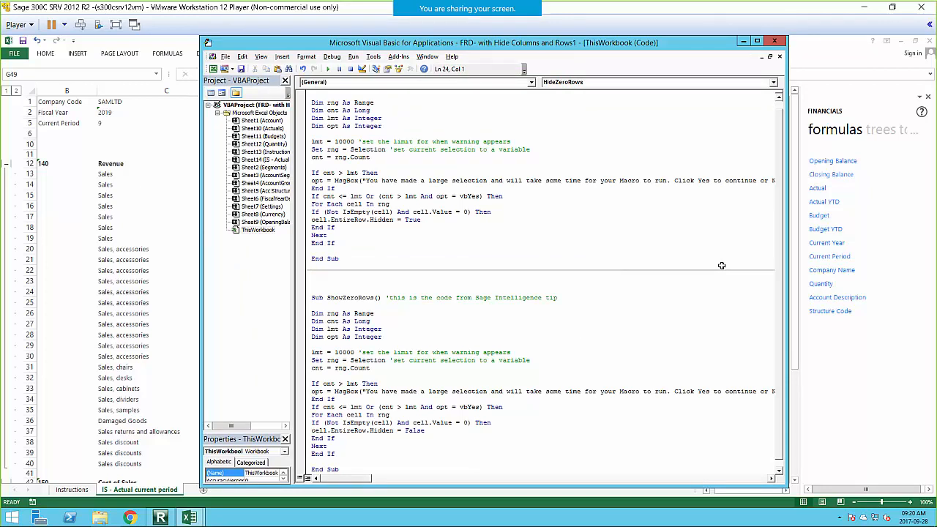
scroll(388, 237, up, 1)
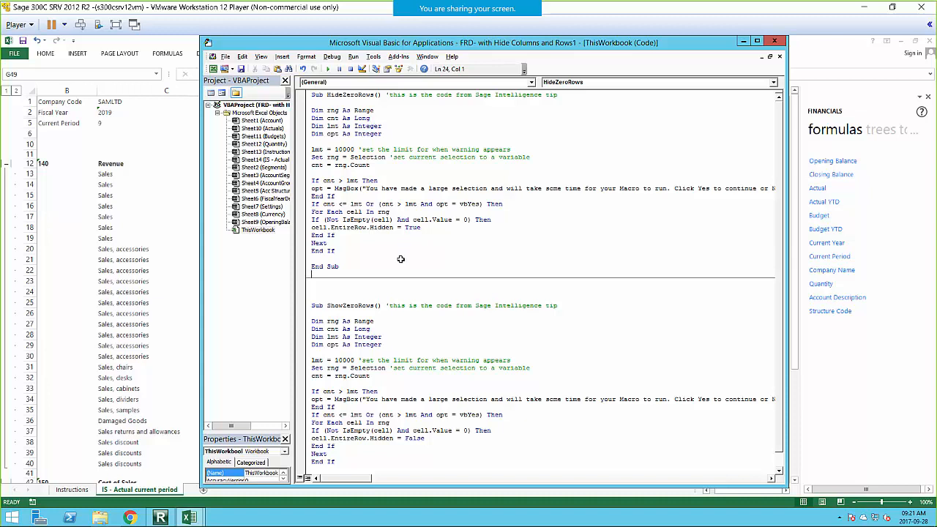
scroll(410, 285, down, 1)
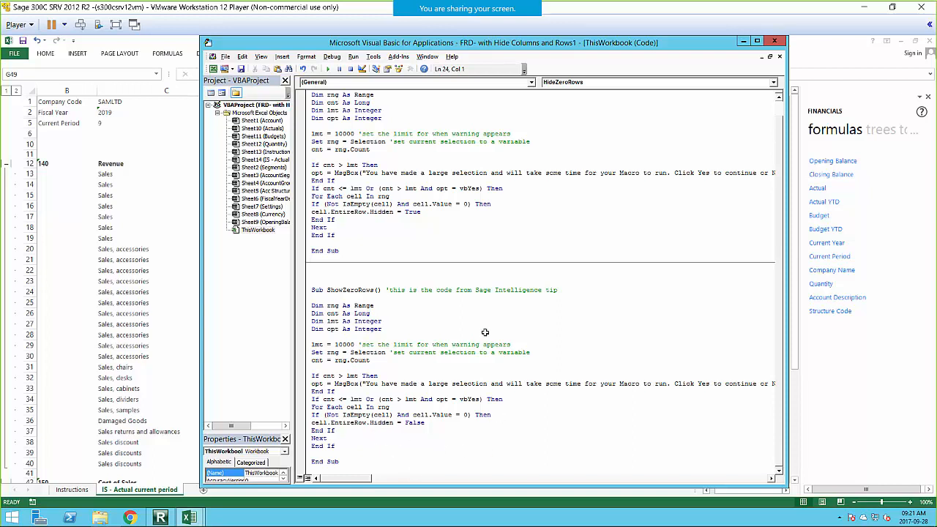
Save the workbook on the Desktop as FRD- with Hide Columns and Rows1 in the Excel Macro-Enabled Workbook format
click(242, 68)
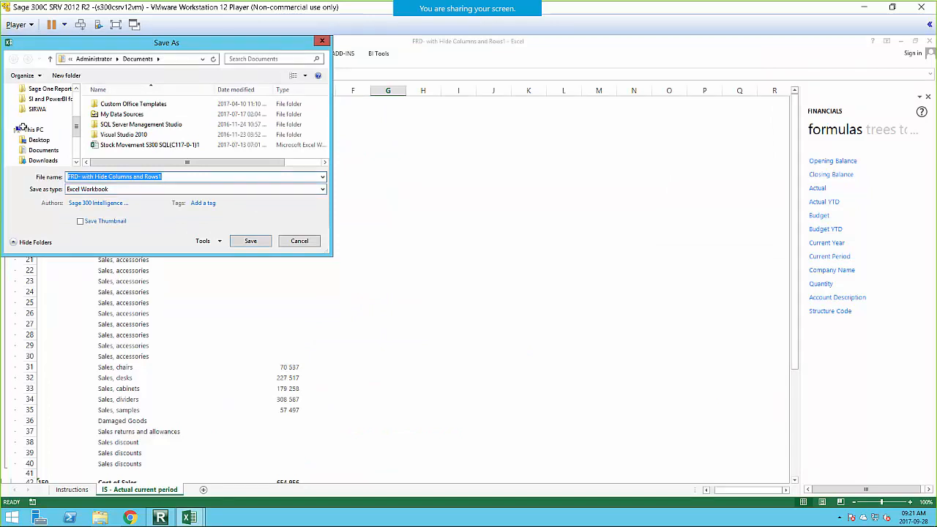
click(30, 140)
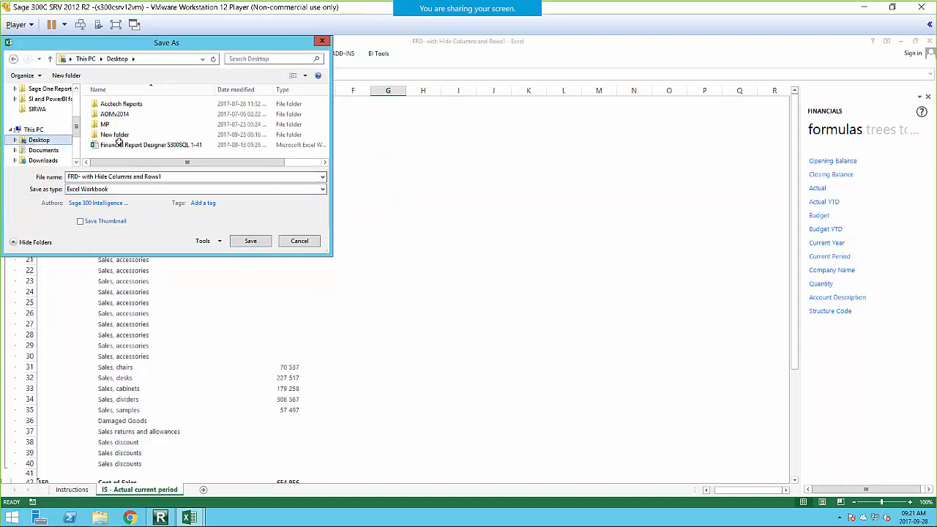
click(86, 189)
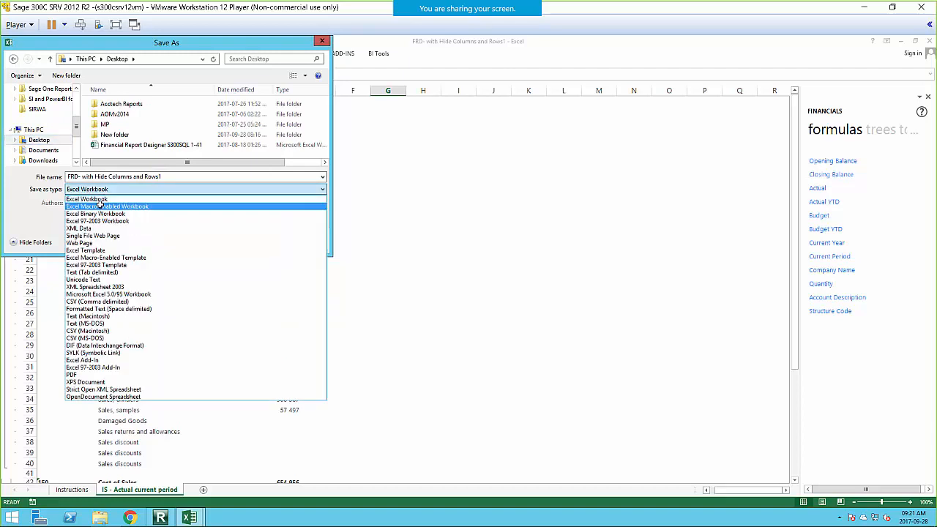
click(100, 205)
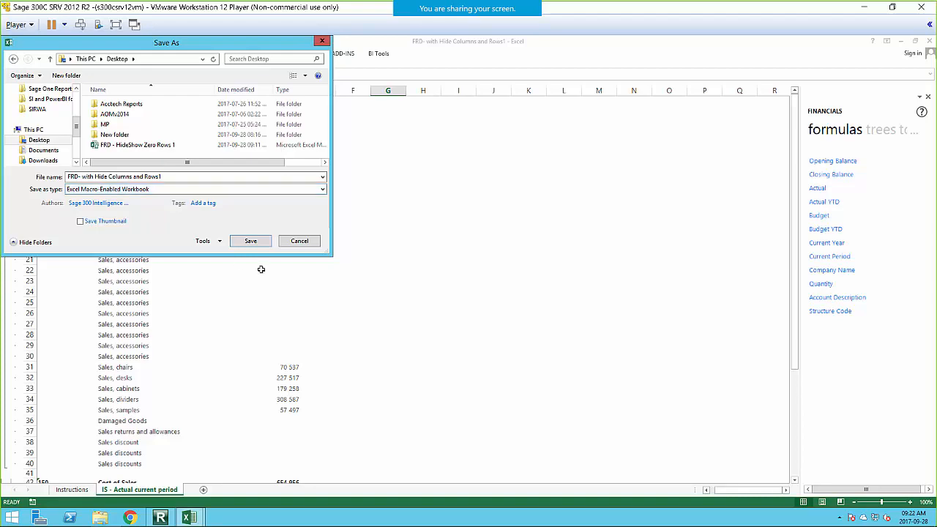
click(251, 240)
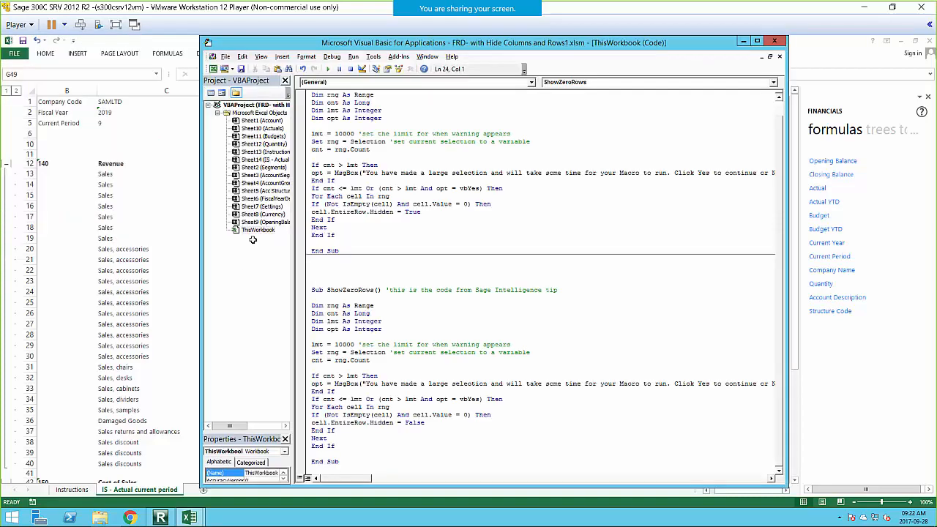
Close the Visual Basic editor and check the list of macros available in the workbook
click(775, 42)
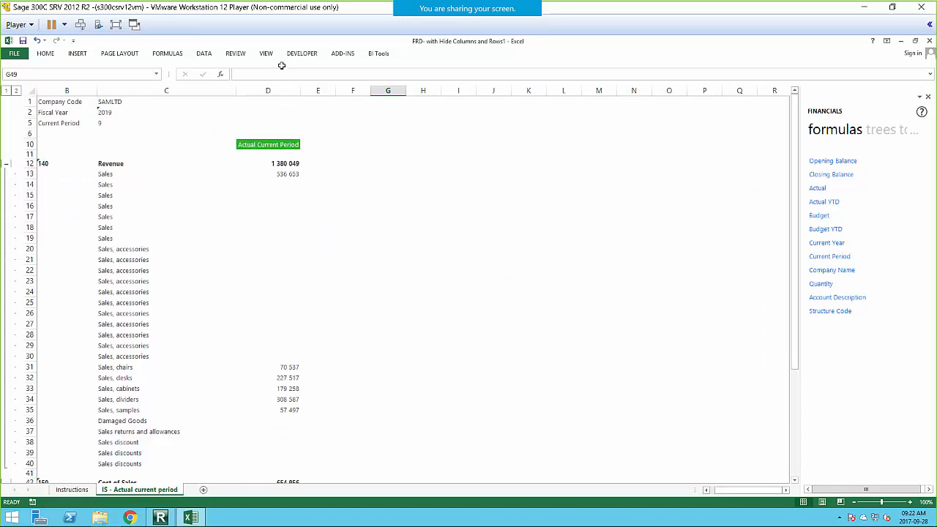
click(301, 53)
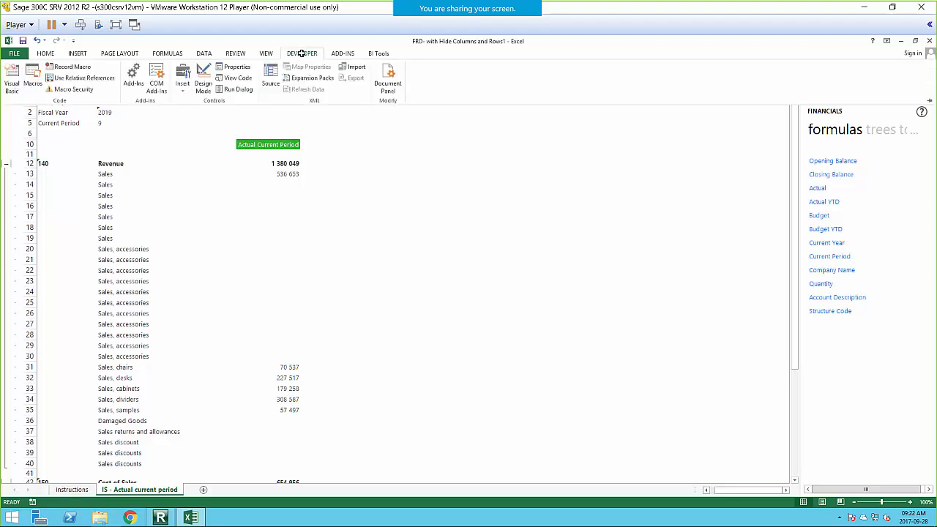
click(42, 87)
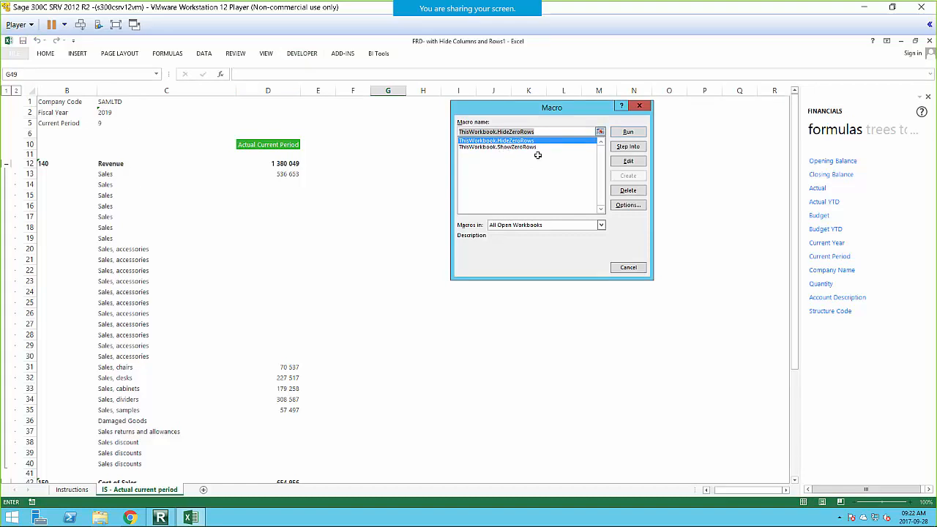
click(638, 106)
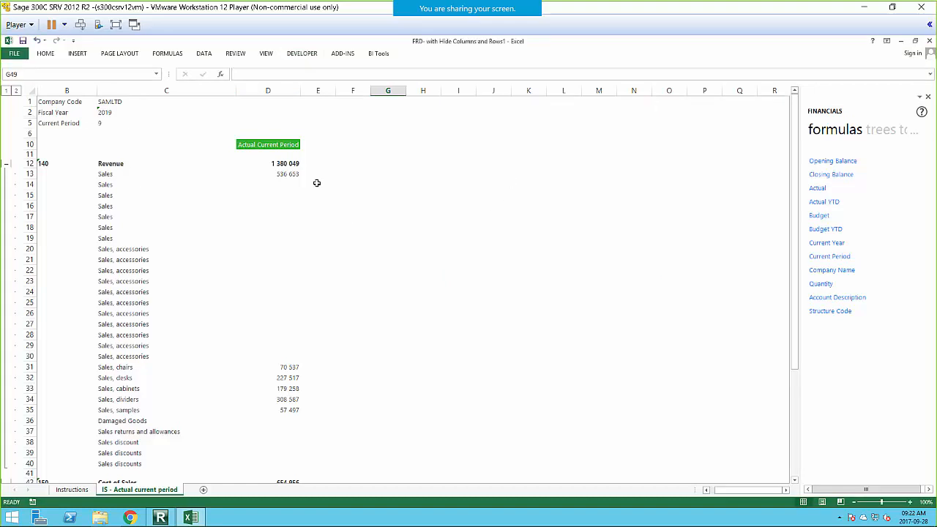
Run the HideZeroRows macro on the Revenue amounts in D13:D41
drag(284, 175, 285, 475)
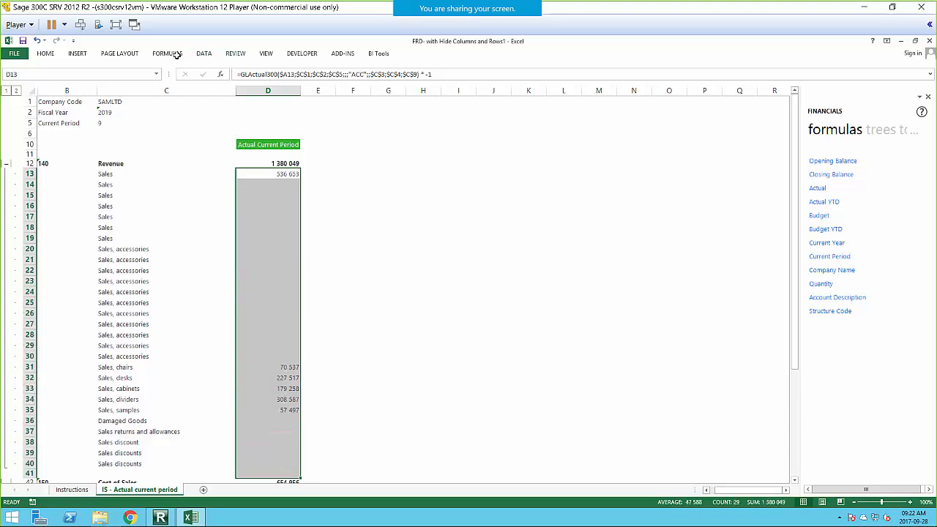
click(299, 53)
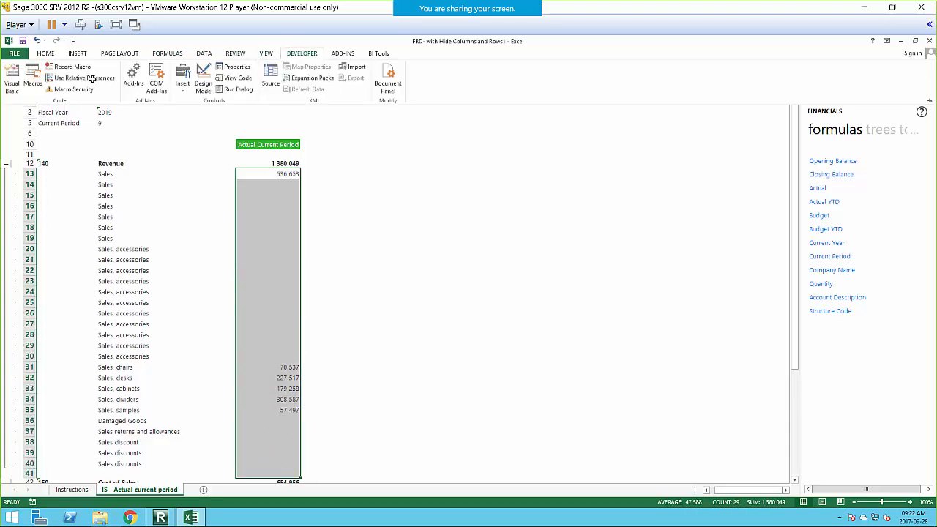
click(32, 72)
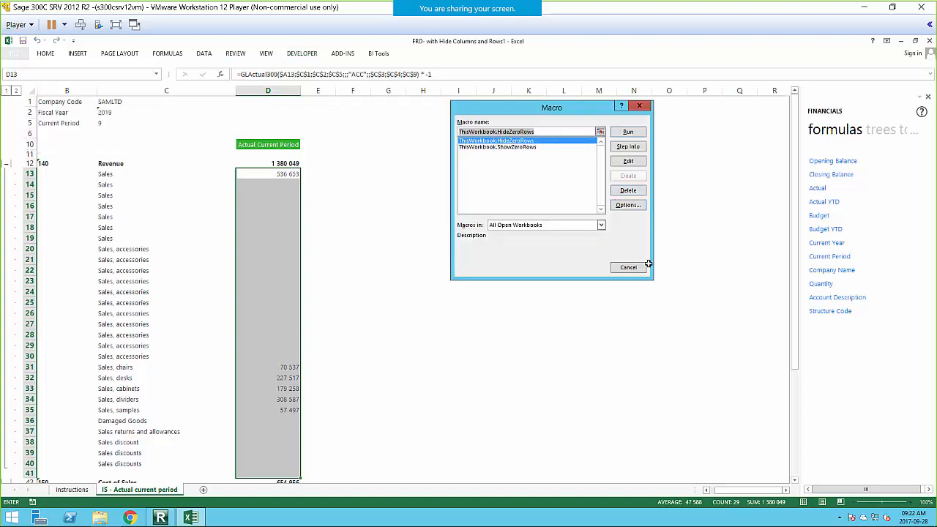
click(628, 131)
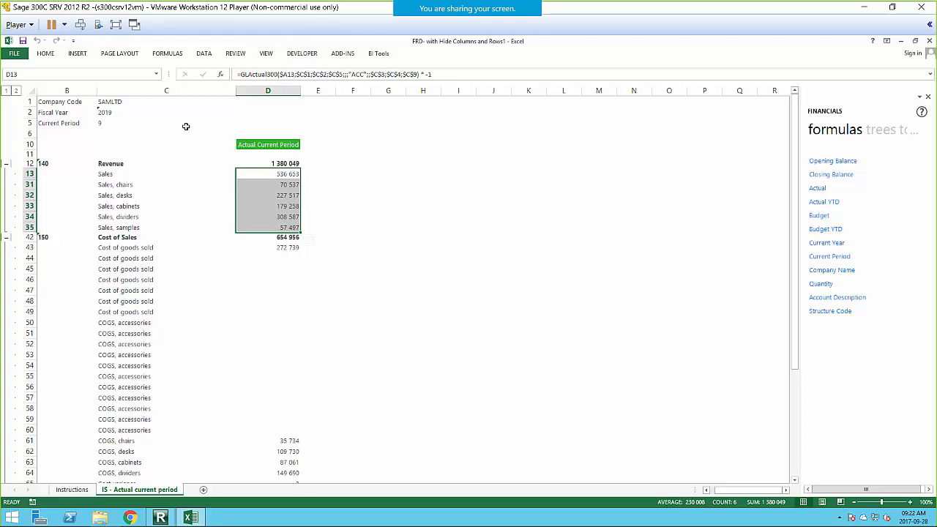
Insert a form control button over column C beside the report parameters and assign the HideZeroRows macro to it
click(301, 53)
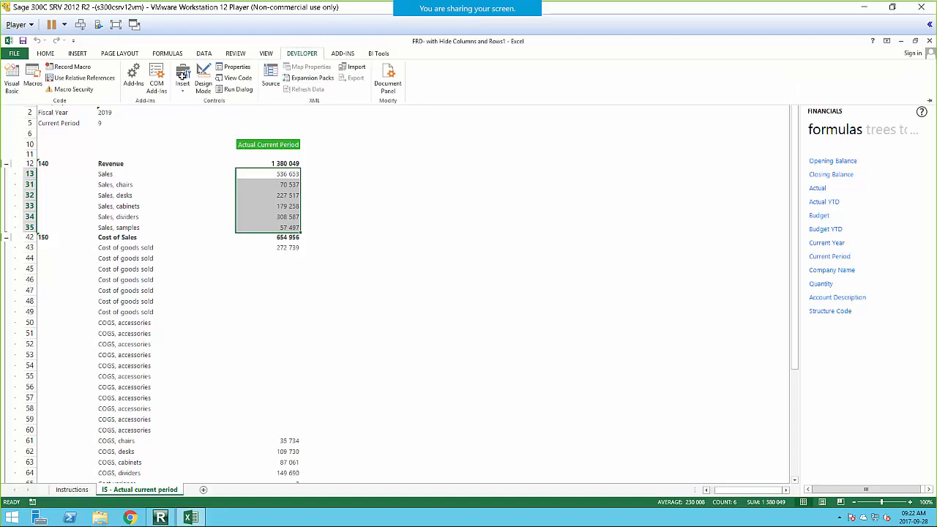
click(182, 87)
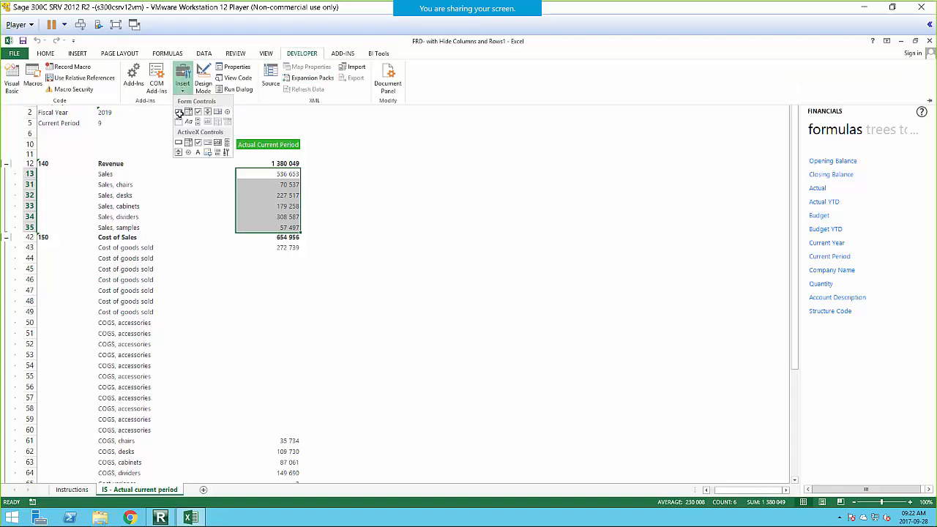
click(178, 115)
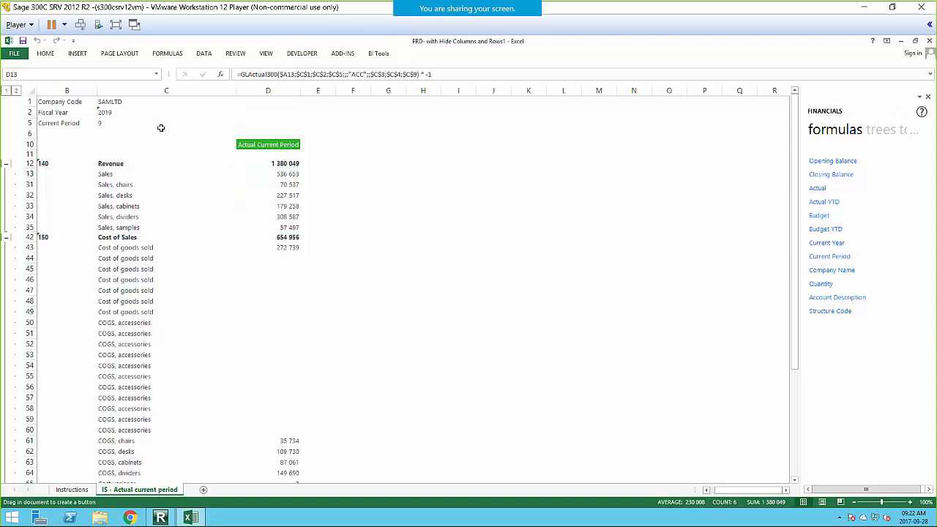
drag(146, 105, 193, 131)
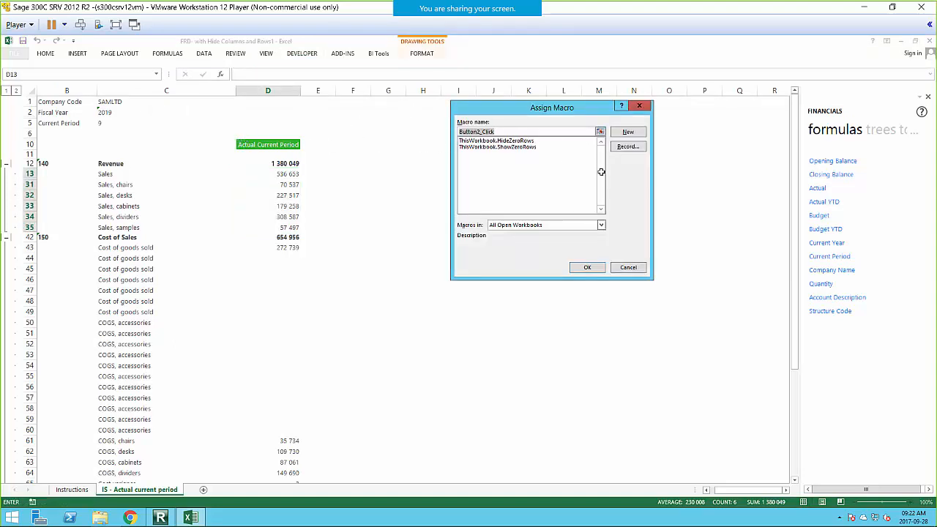
click(508, 141)
click(587, 267)
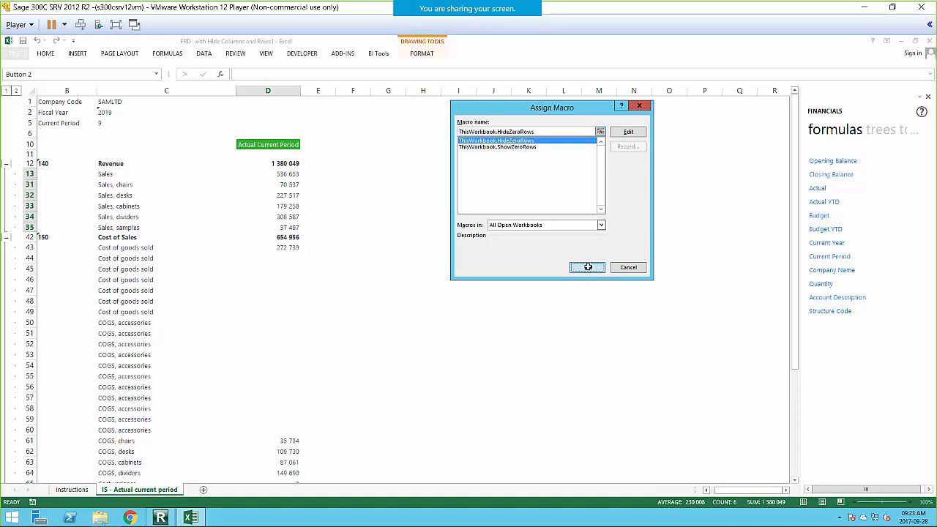
Label the new button Hide Rows
right_click(163, 117)
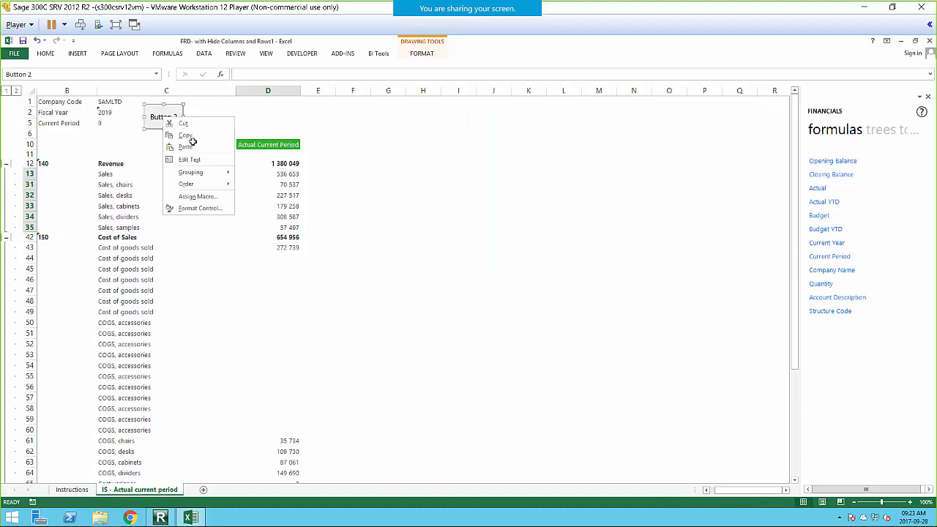
click(199, 159)
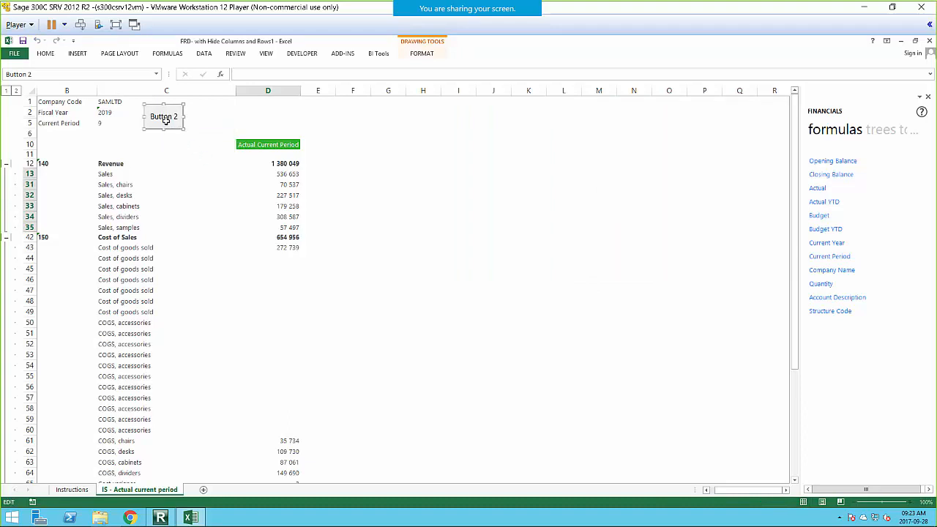
drag(151, 117, 207, 117)
text(Hide Rows)
click(207, 117)
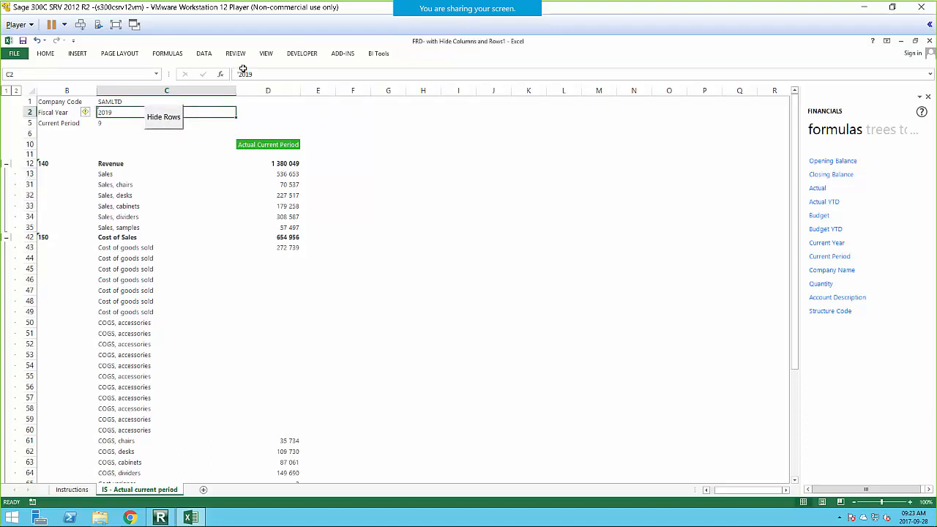
click(198, 125)
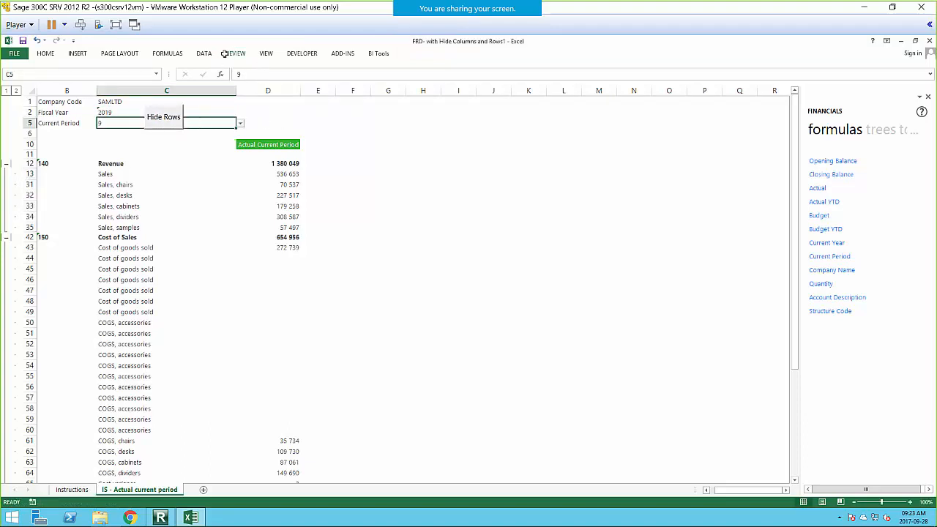
Insert a second form control button above the Actual Current Period heading and assign the ShowZeroRows macro to it
click(303, 54)
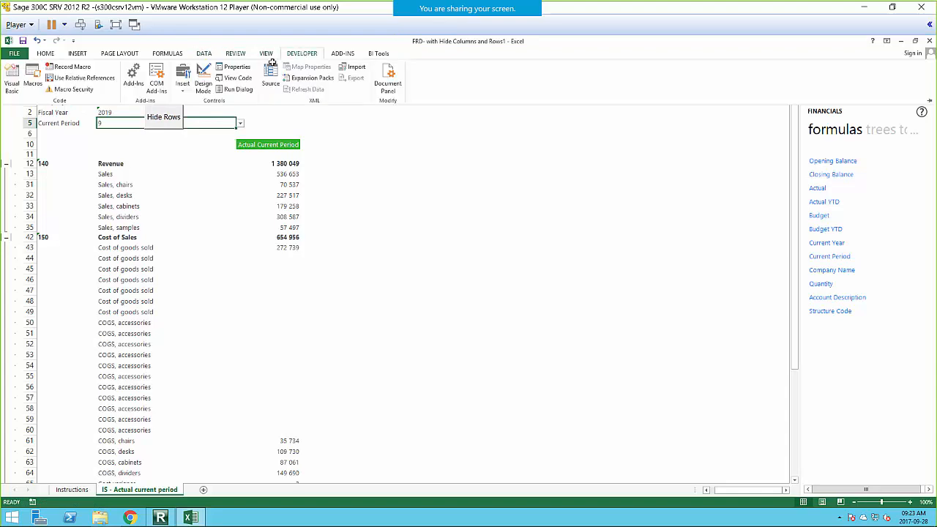
click(176, 84)
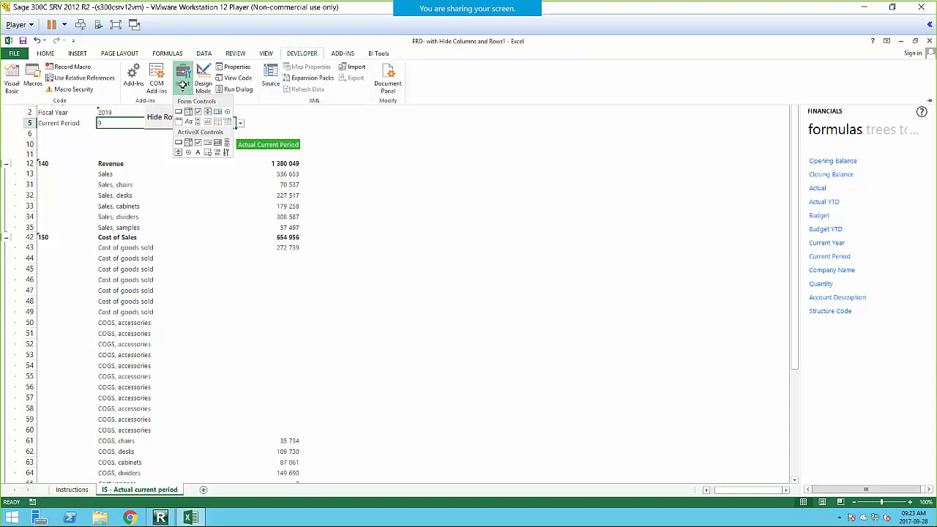
click(179, 111)
drag(250, 110, 284, 128)
click(501, 148)
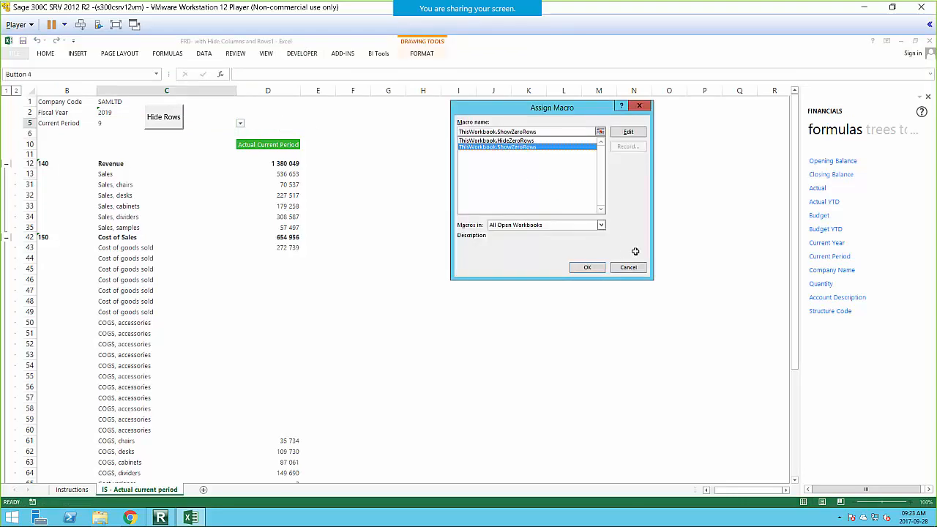
click(586, 266)
Label the second button Show Rows
right_click(261, 119)
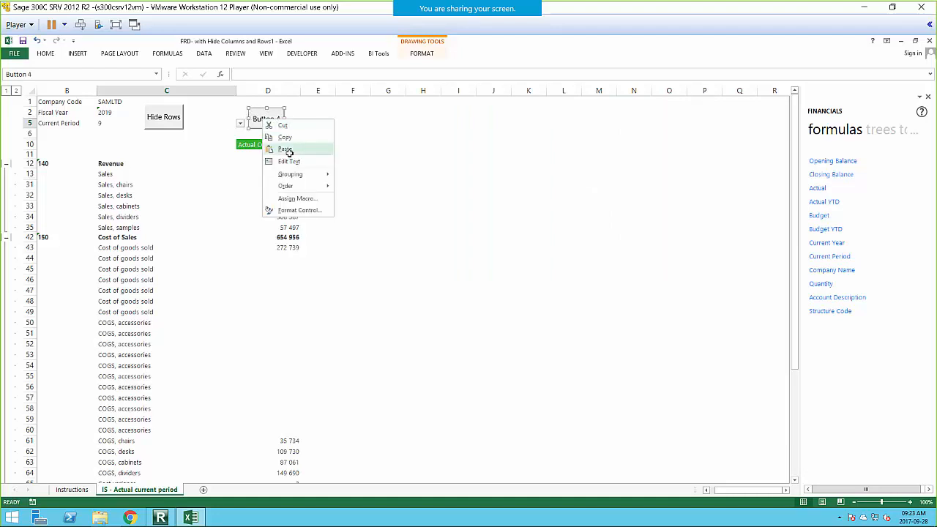
click(294, 159)
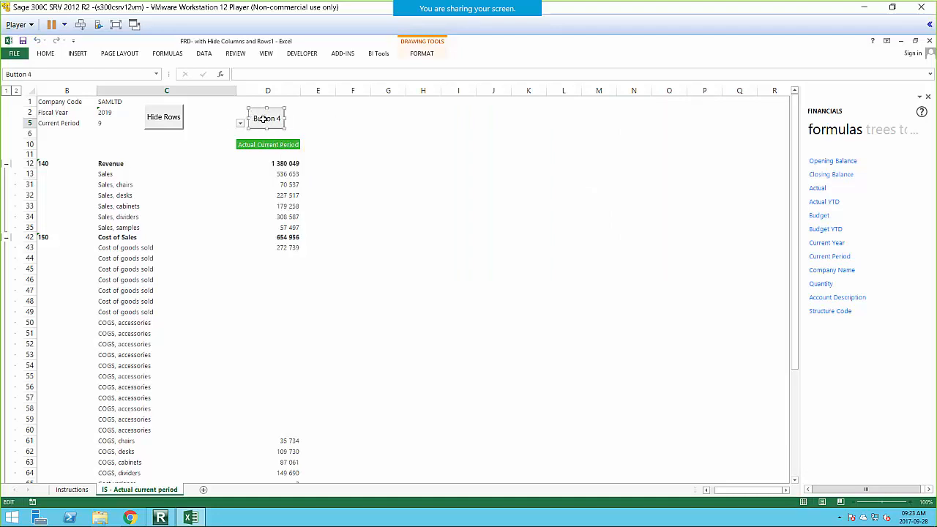
drag(253, 118, 284, 120)
text(Show Rows)
click(300, 118)
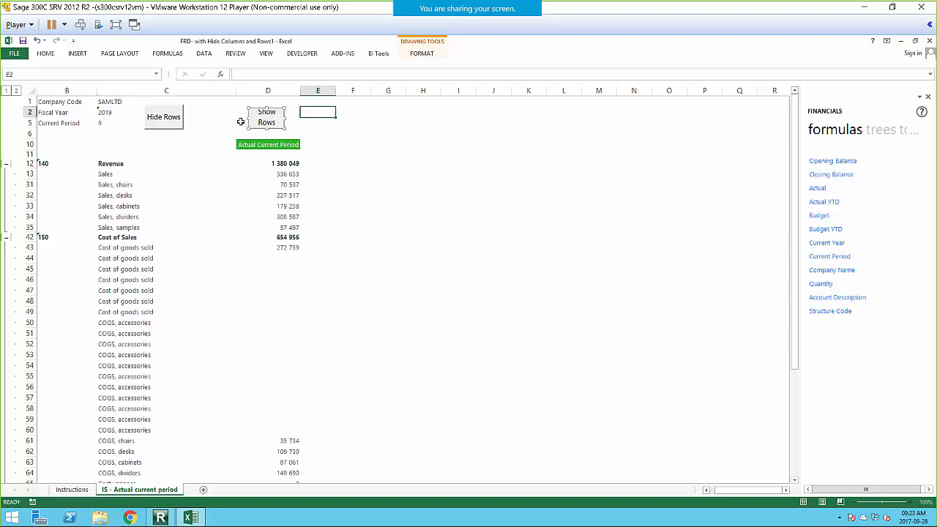
Move the Hide Rows and Show Rows buttons side by side over columns E and F, and enlarge Show Rows so its label fits on one line
right_click(167, 107)
key(Escape)
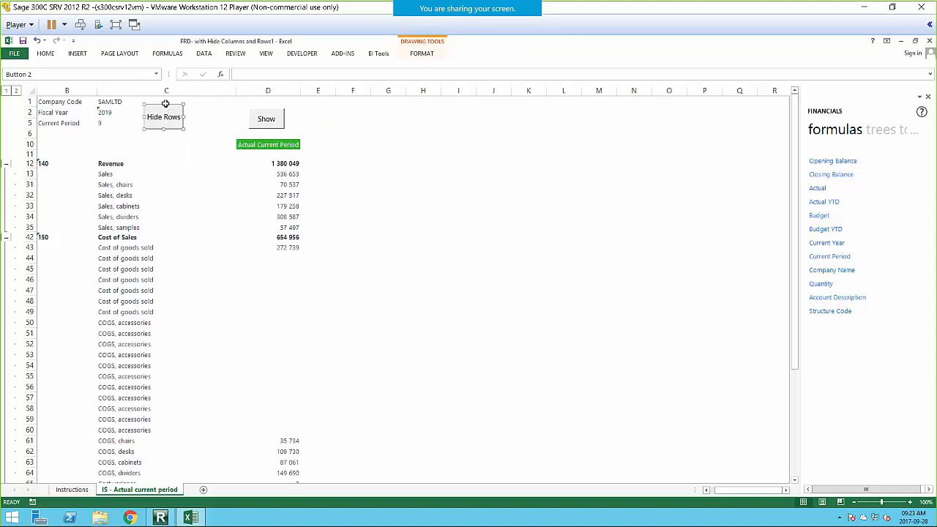
mouse_move(182, 104)
mouse_down()
mouse_move(358, 101)
mouse_move(372, 128)
mouse_up()
right_click(267, 109)
key(Escape)
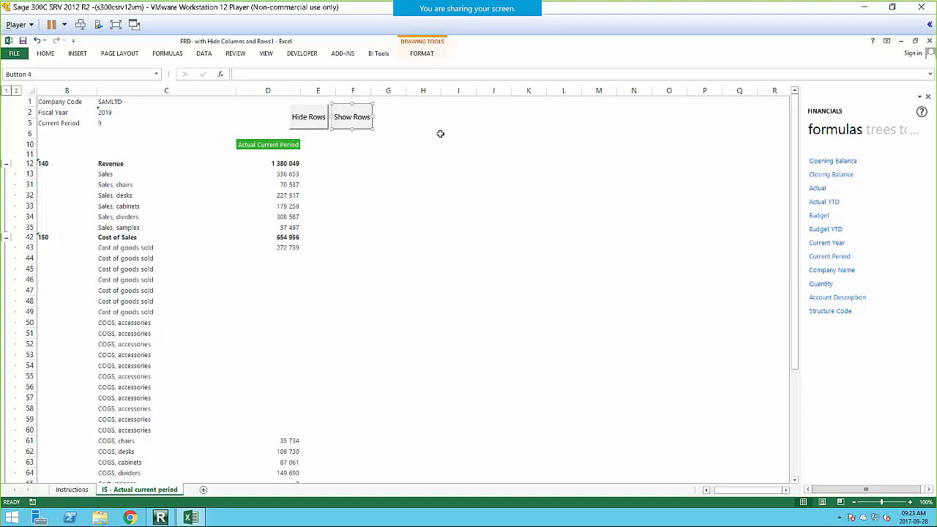
click(433, 133)
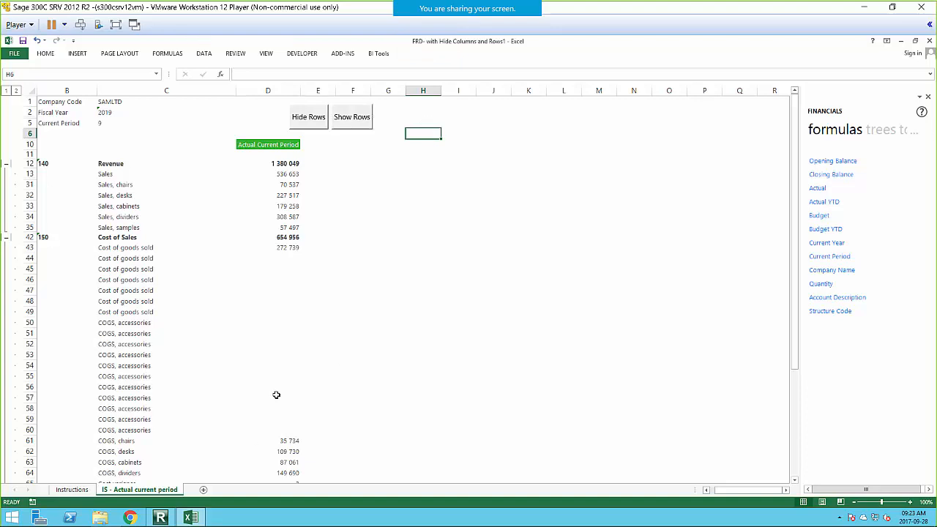
Test Hide Rows on the Cost of Sales amounts from D43 down, and Show Rows on the amounts from D31 down through Cost of Sales
drag(281, 255, 283, 451)
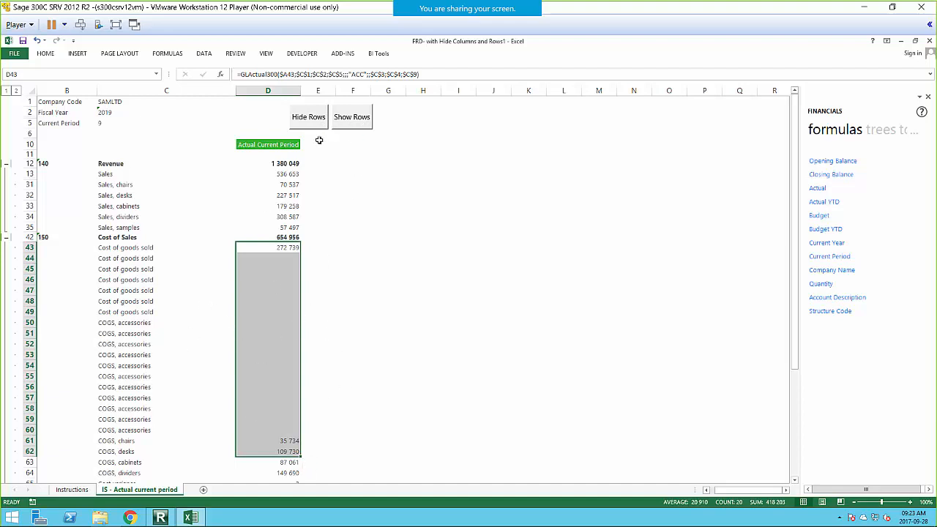
click(308, 117)
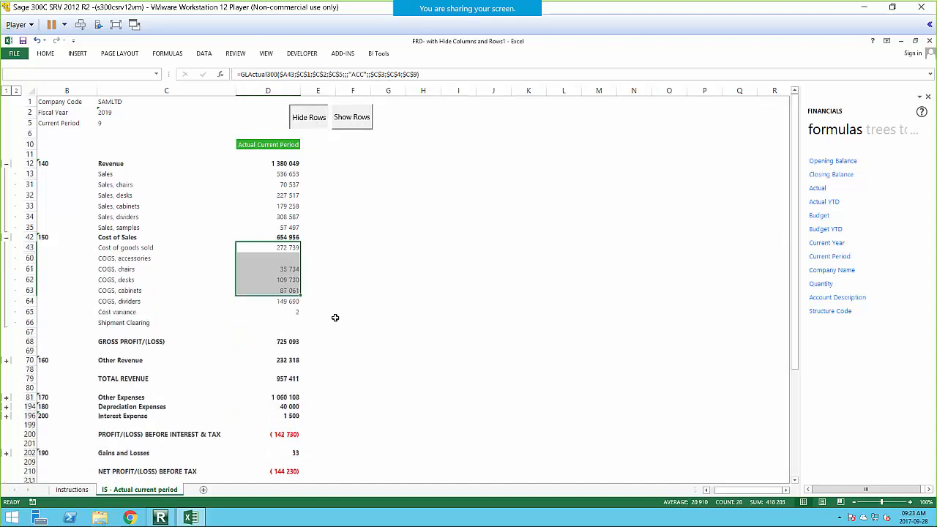
drag(281, 184, 286, 300)
click(358, 117)
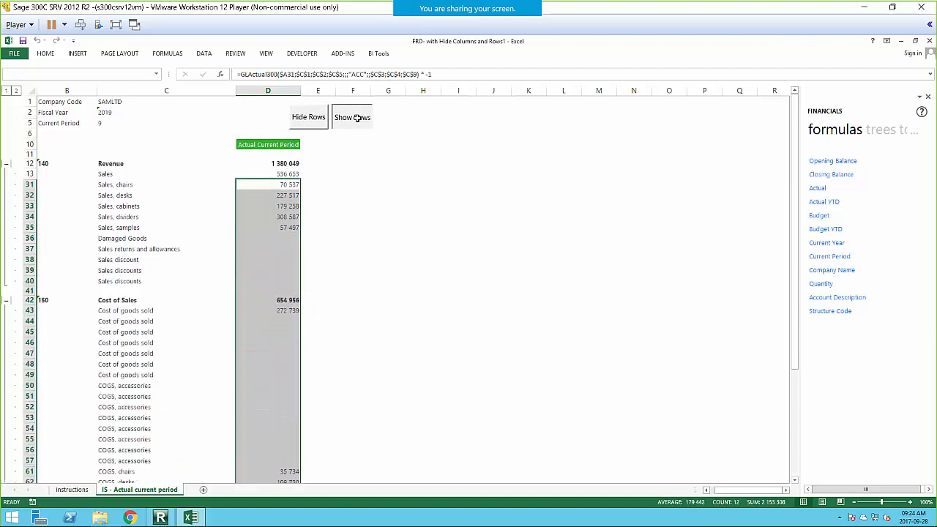
click(480, 363)
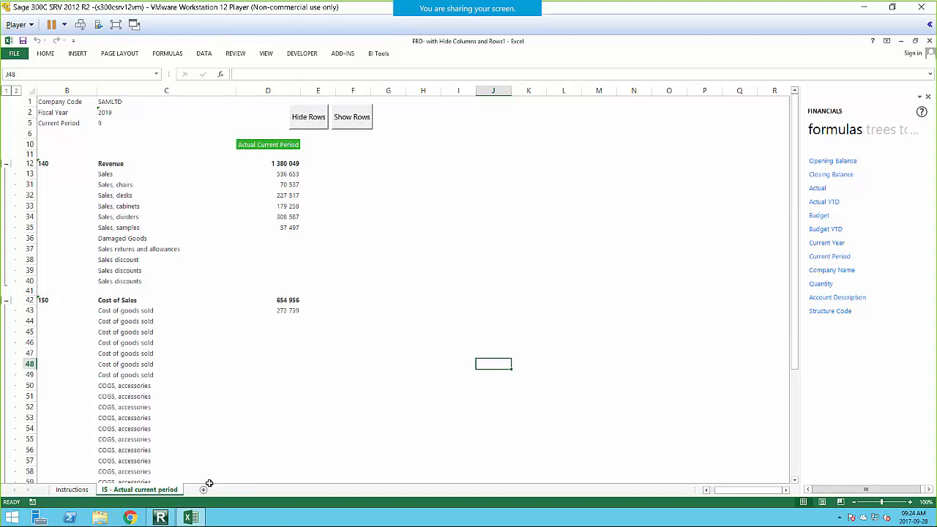
Switch to Final Macros.txt in Notepad and copy the entire Updateselection macro, from its Sub line through End Sub
mouse_move(208, 523)
click(135, 515)
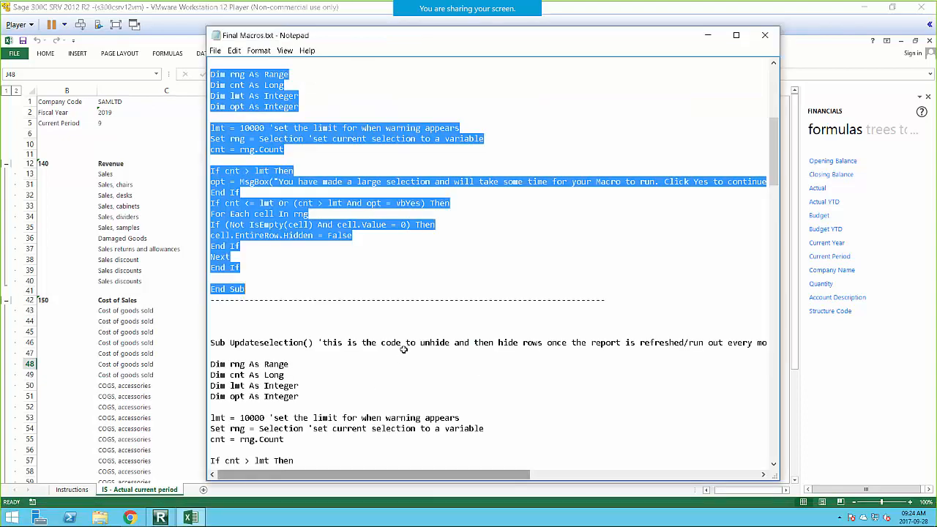
click(399, 348)
scroll(398, 292, down, 5)
scroll(398, 293, down, 3)
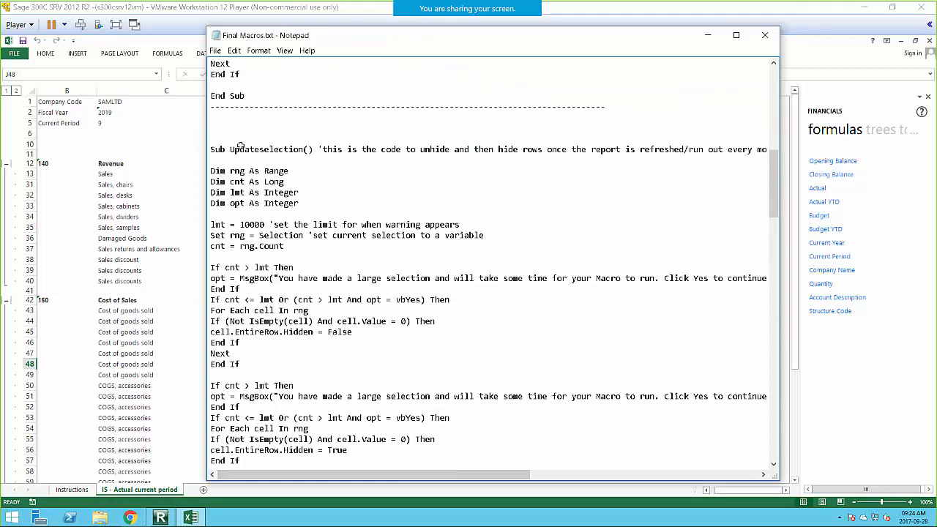
drag(211, 150, 478, 425)
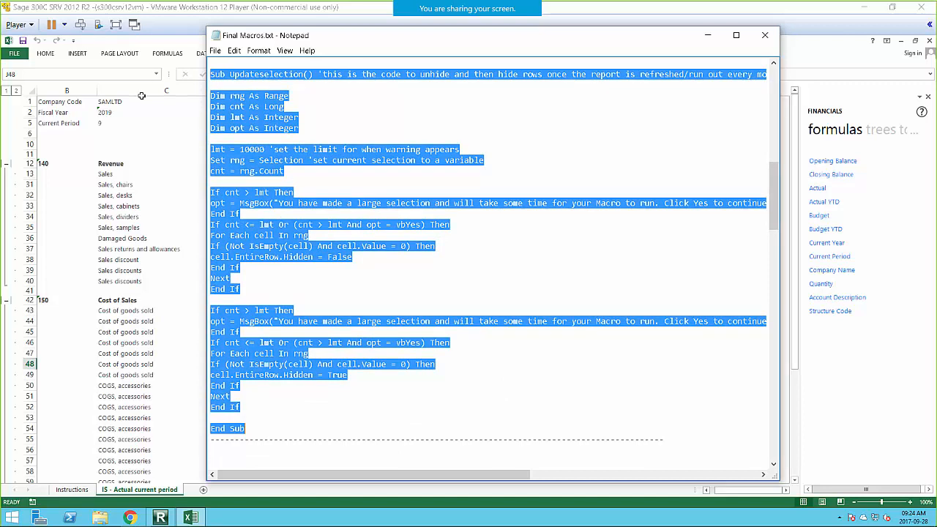
Paste the Updateselection macro into the ThisWorkbook code, a few blank lines below the end of ShowZeroRows
click(182, 135)
click(302, 54)
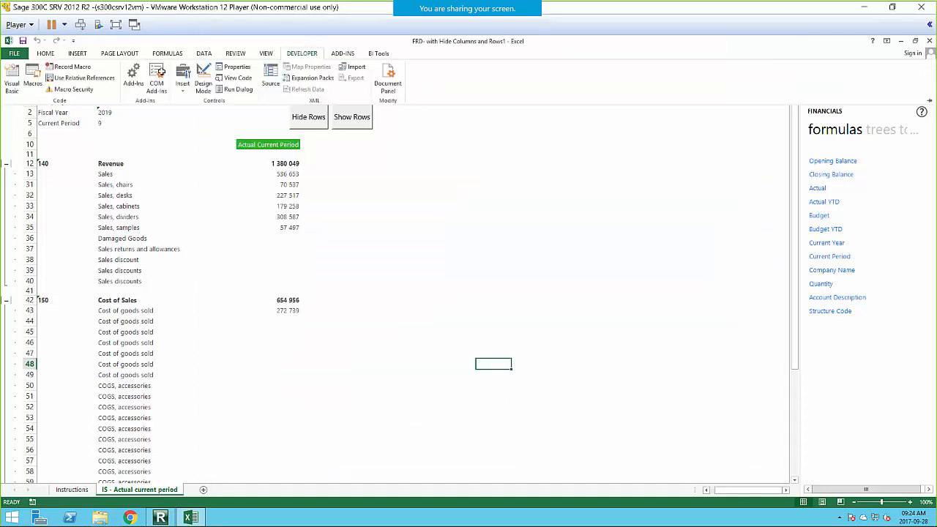
click(9, 80)
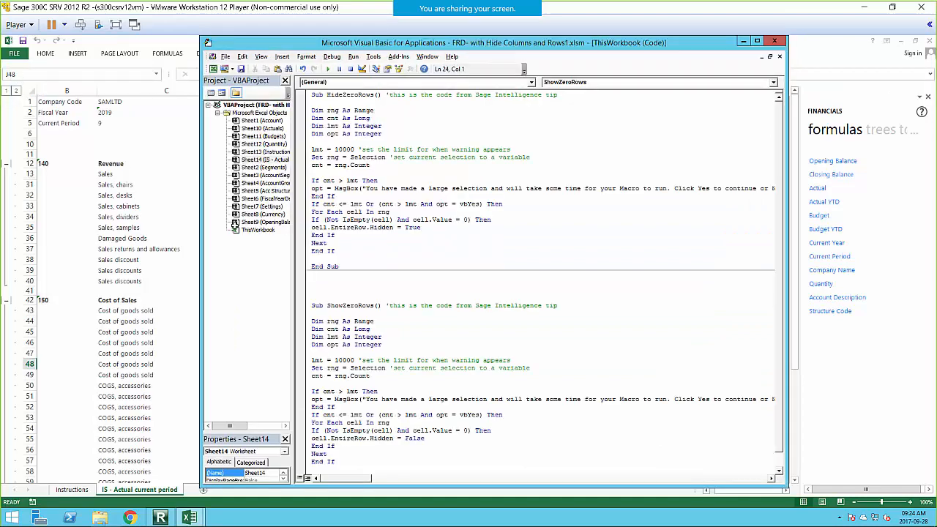
click(251, 230)
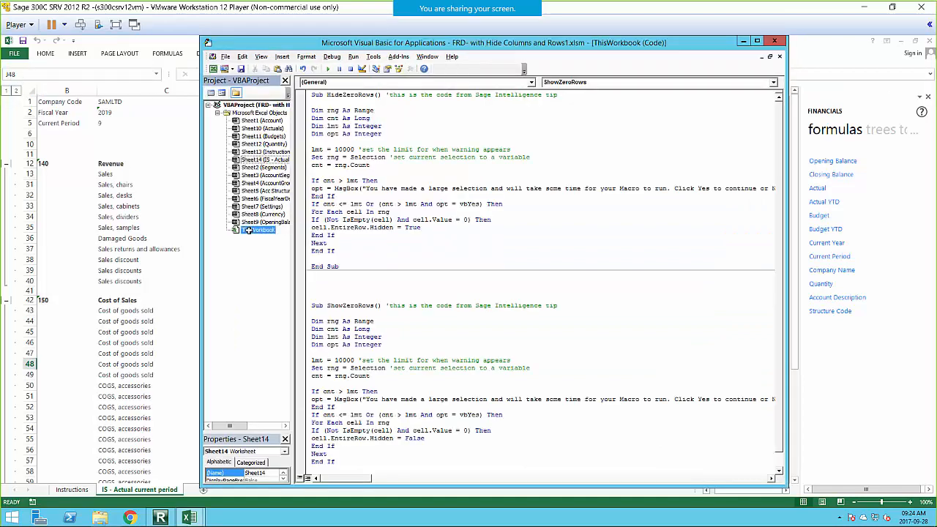
click(572, 411)
scroll(556, 421, down, 1)
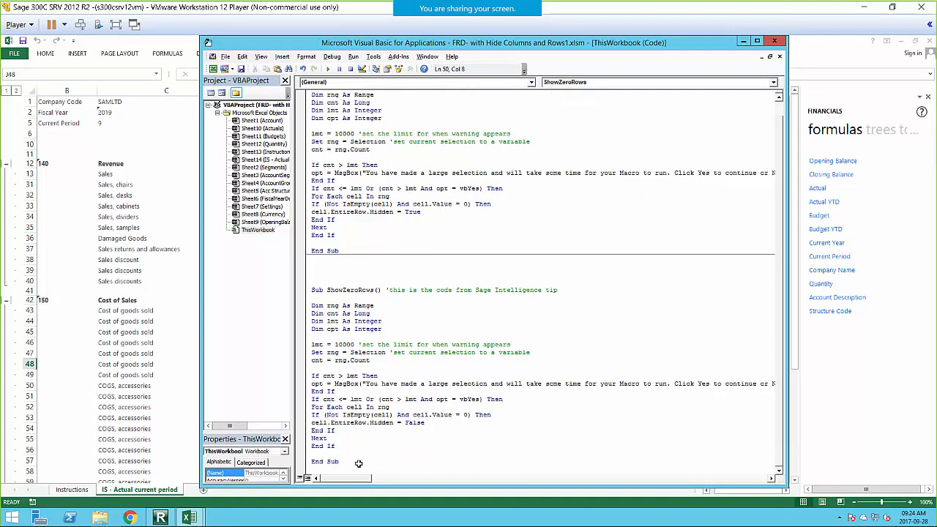
key(Return)
key(Return)
key(Return)
key(Return)
key(Return)
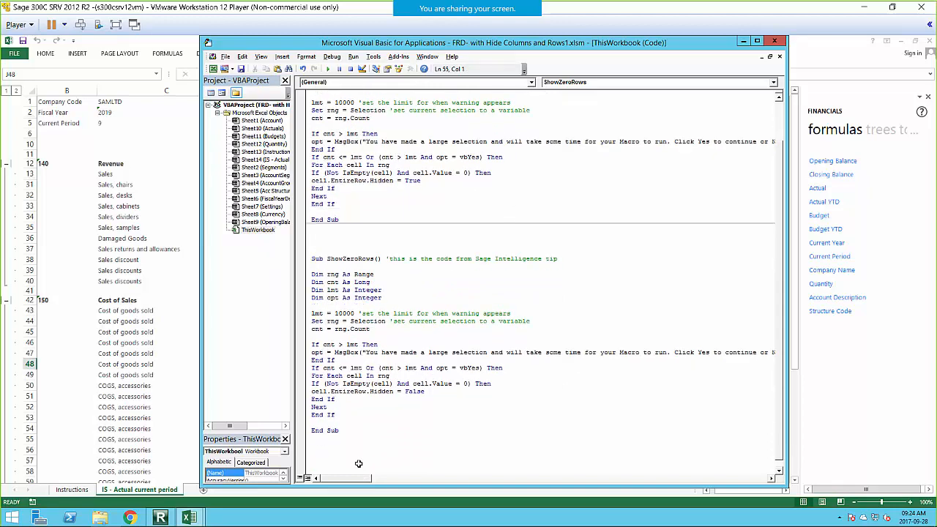
key(ctrl+v)
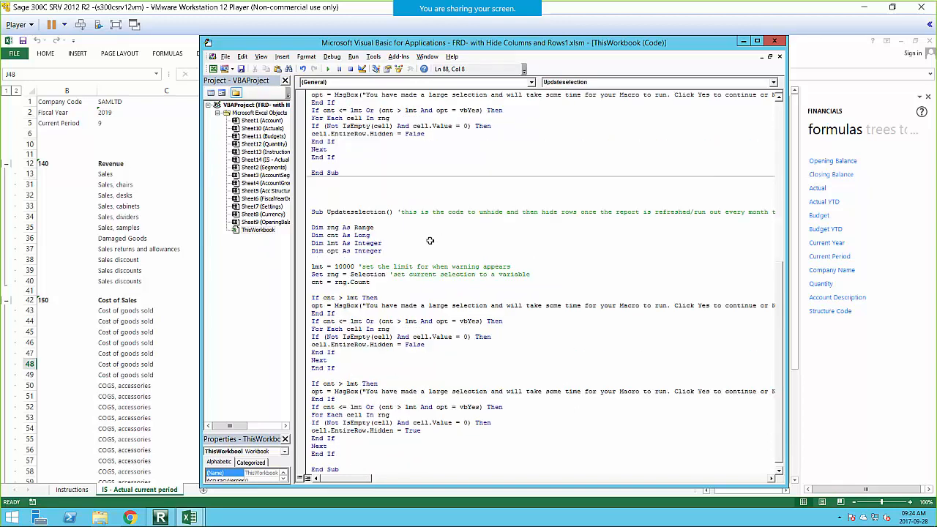
Examine the Updateselection macro's name, its block that unhides zero-value rows and its block that hides them
drag(327, 212, 377, 212)
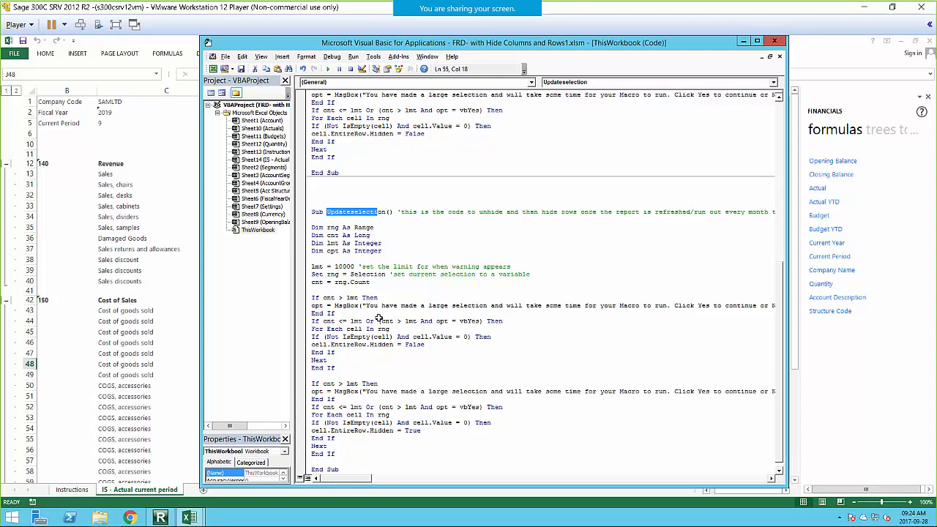
scroll(379, 319, down, 1)
click(498, 260)
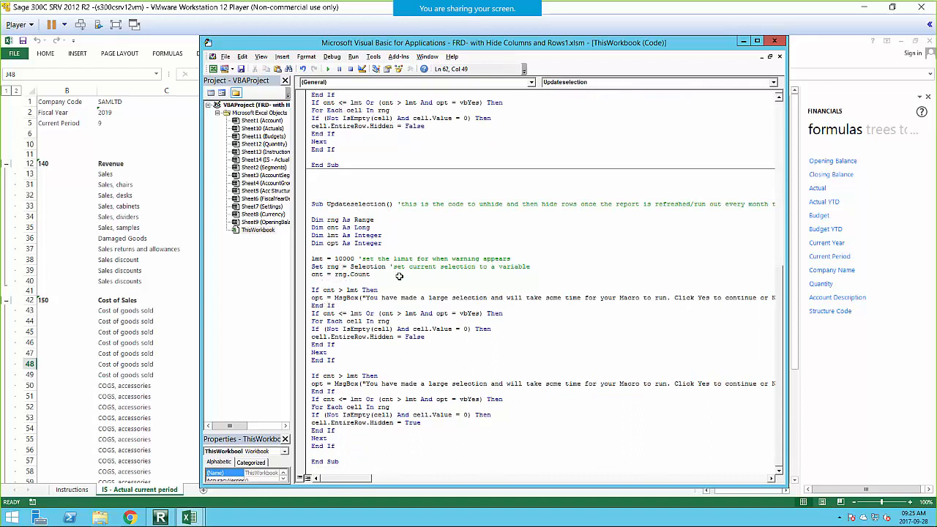
drag(312, 261, 368, 360)
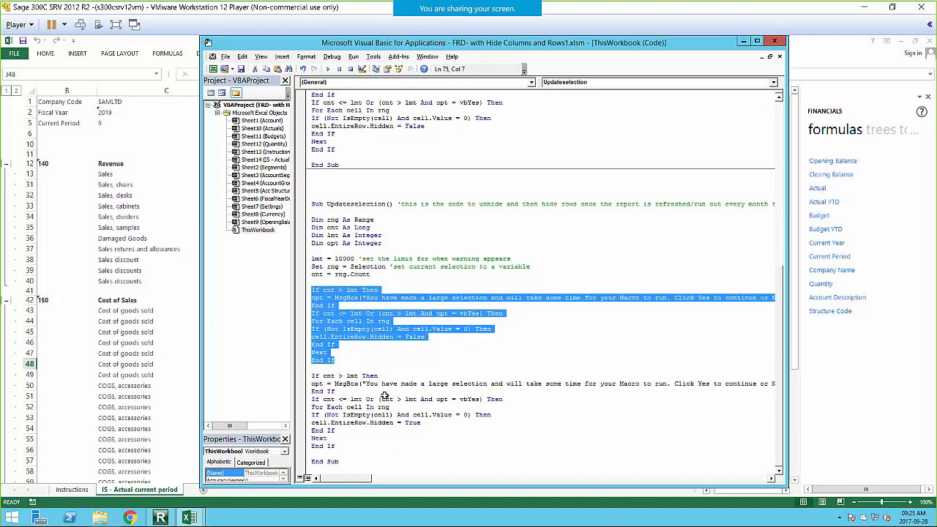
drag(312, 376, 359, 444)
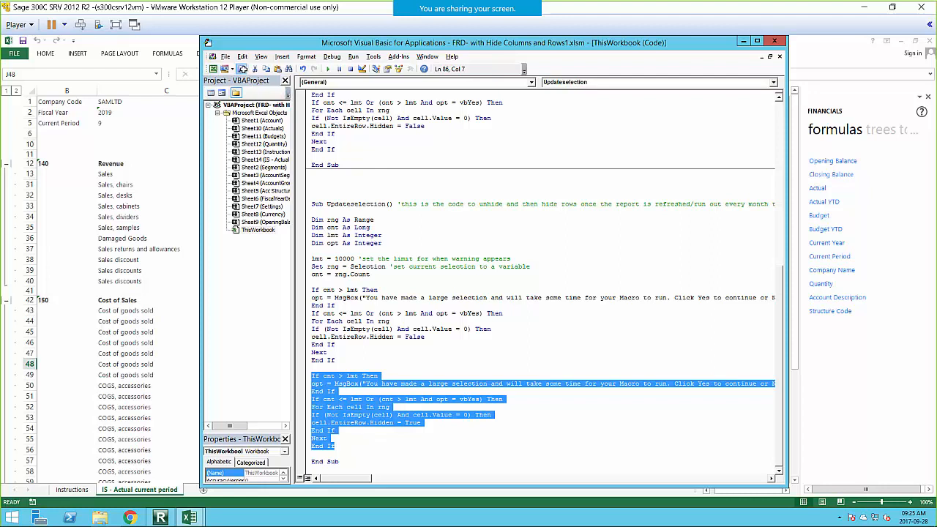
Draw a third form button over columns G and H beside Show Rows and assign it the ThisWorkbook.Updateselection macro
click(137, 145)
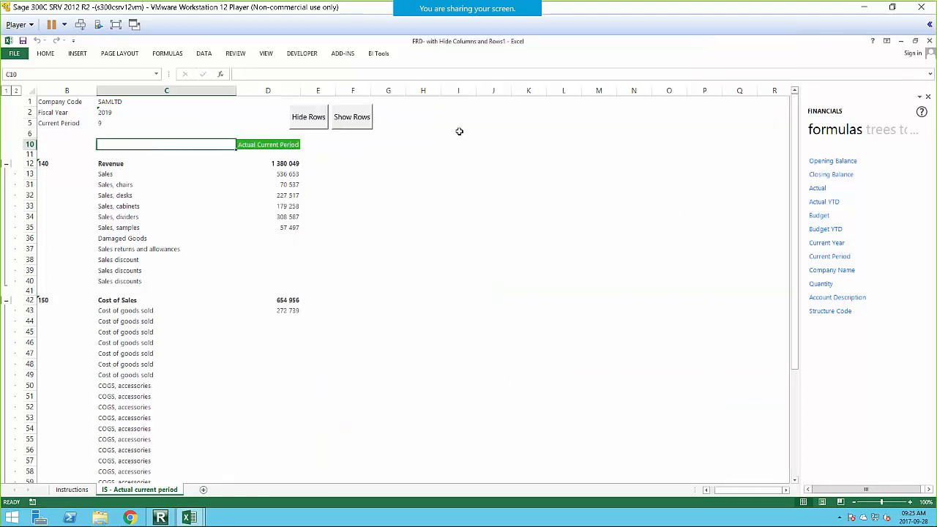
click(406, 111)
click(301, 53)
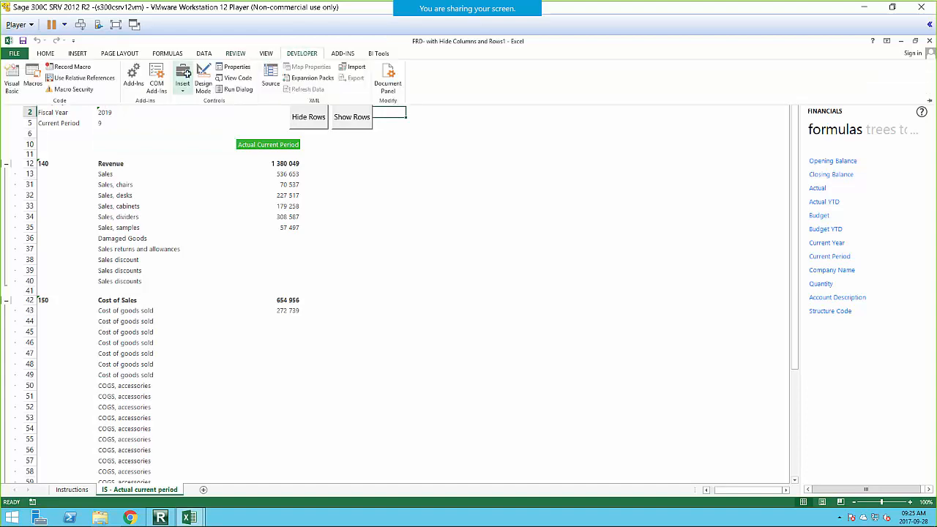
click(183, 82)
click(179, 113)
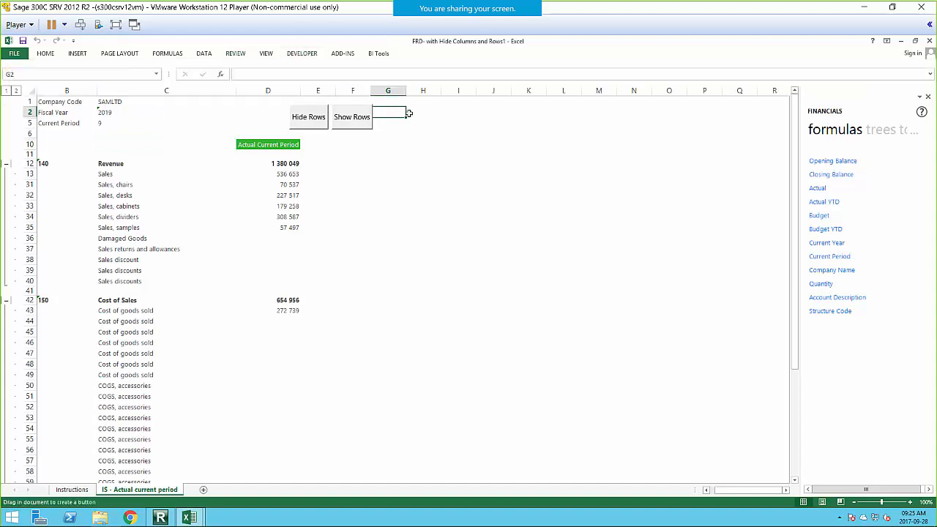
drag(383, 105, 430, 129)
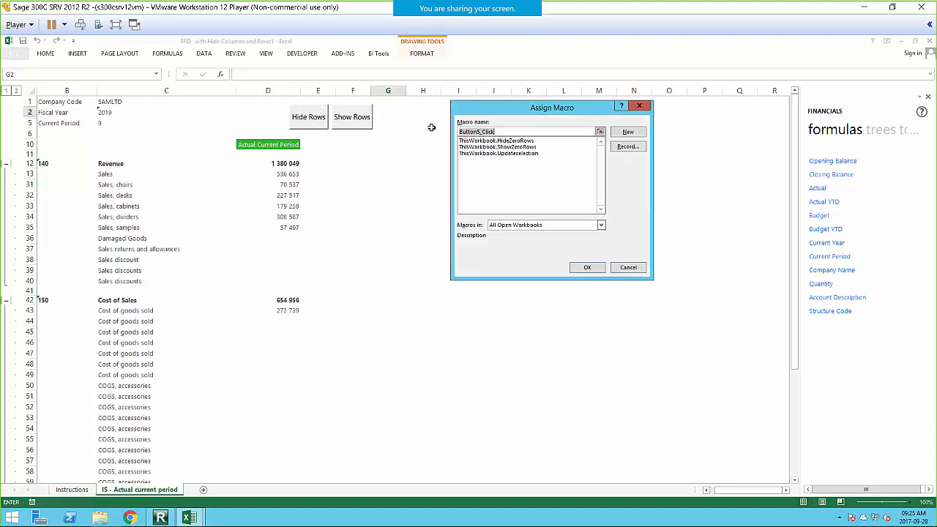
click(503, 153)
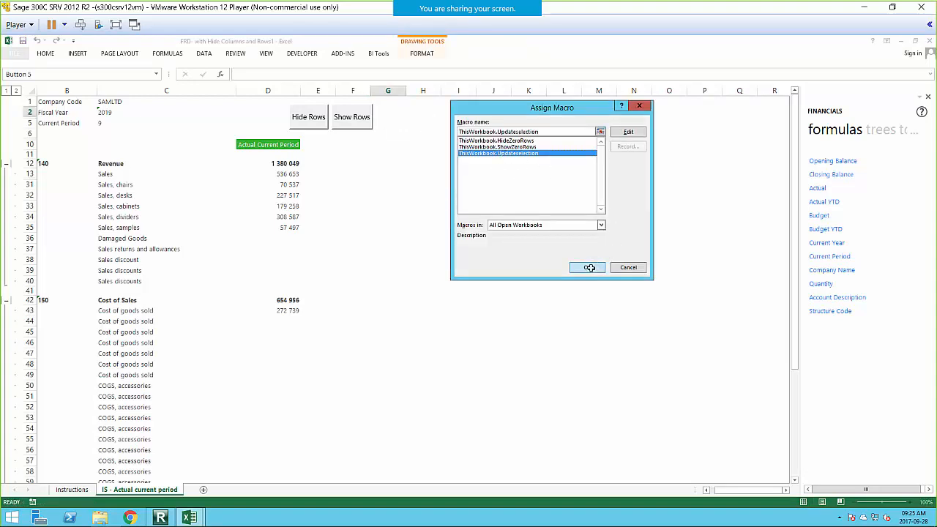
click(586, 268)
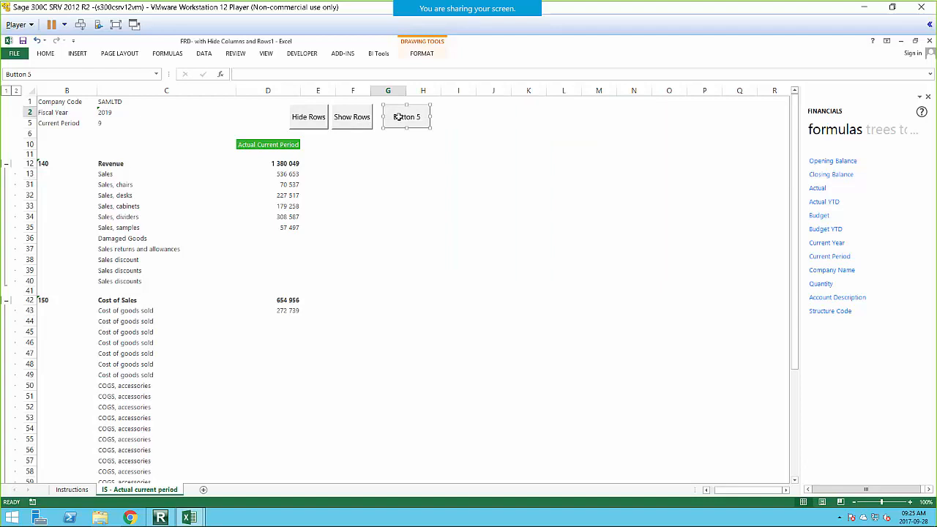
Label the third button Update
right_click(396, 117)
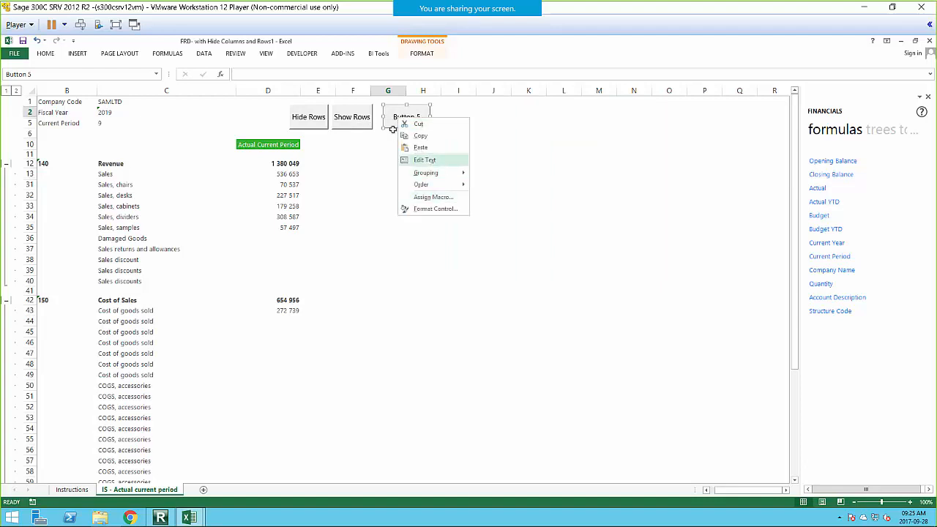
click(418, 160)
drag(397, 118, 443, 115)
key(BackSpace)
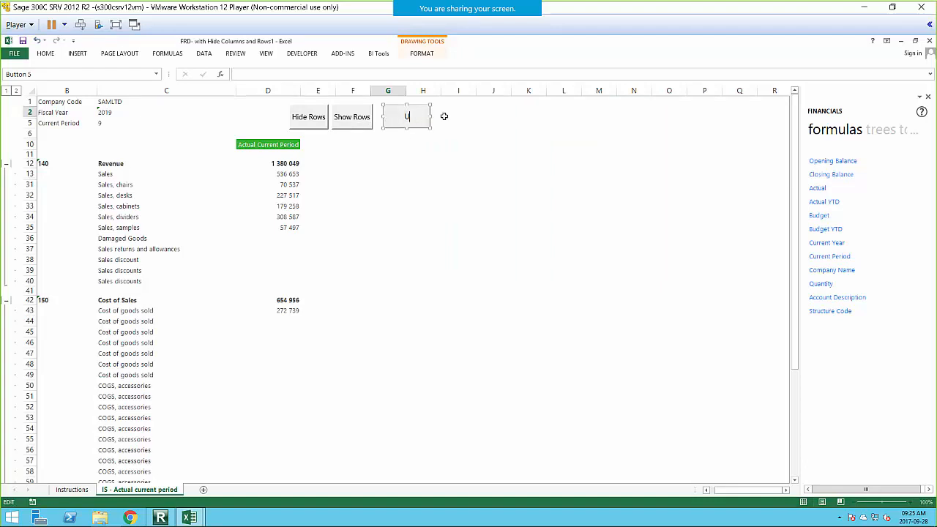
text(Update)
click(461, 145)
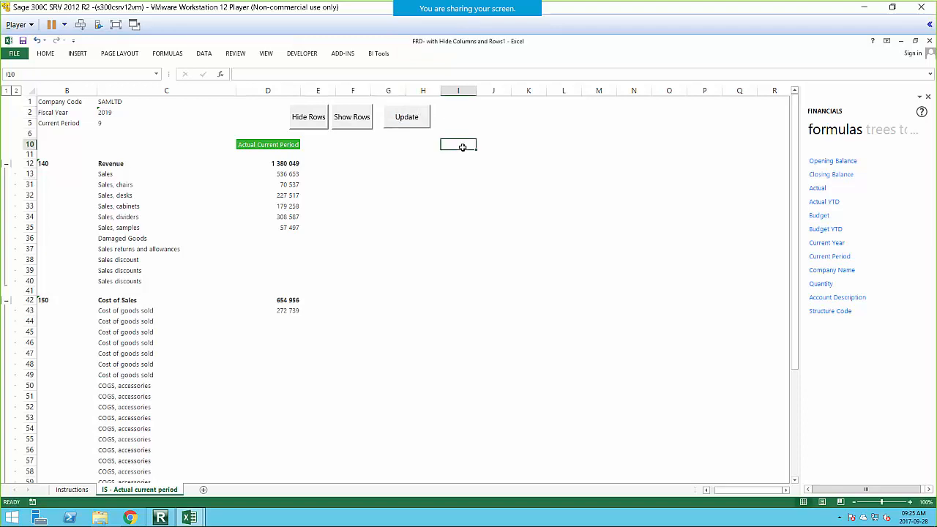
Test Hide Rows and Update on the amounts in D13 through D66, covering Revenue and Cost of Sales
drag(285, 174, 282, 300)
drag(278, 348, 249, 463)
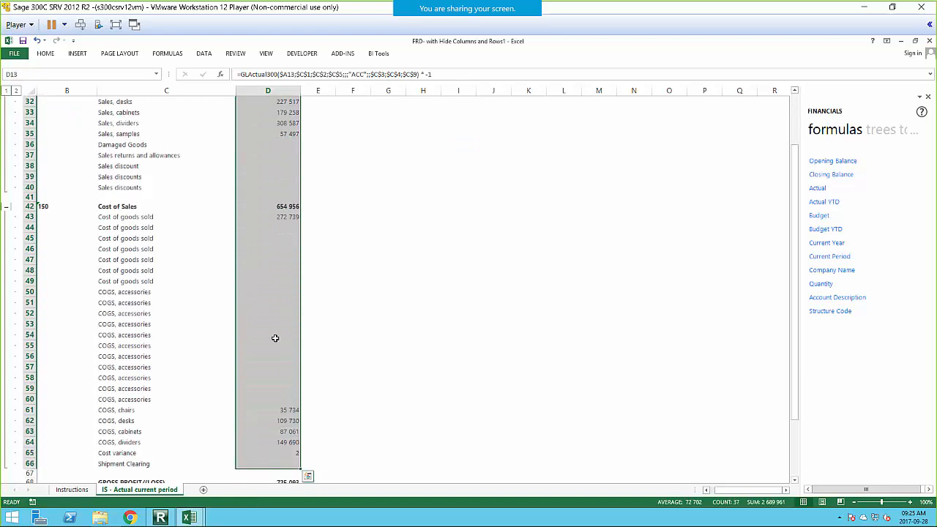
scroll(388, 247, up, 3)
click(310, 116)
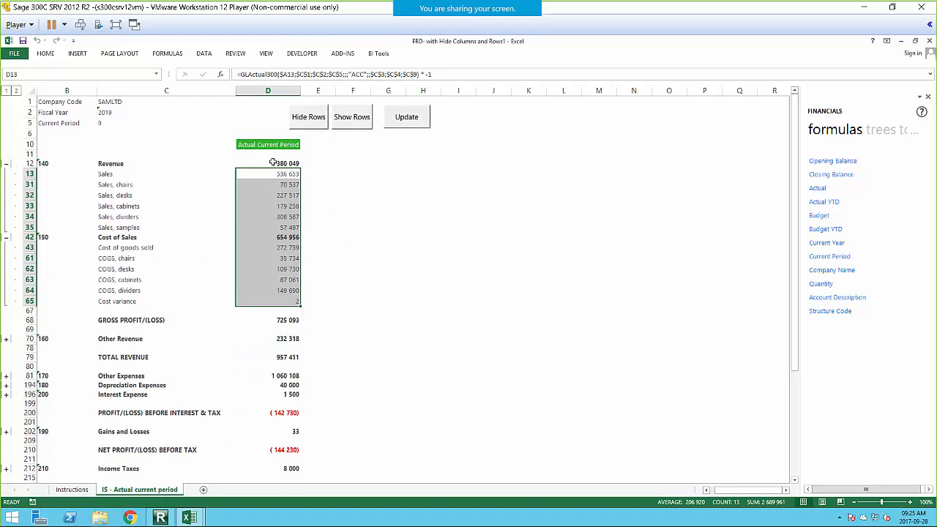
click(407, 118)
click(484, 195)
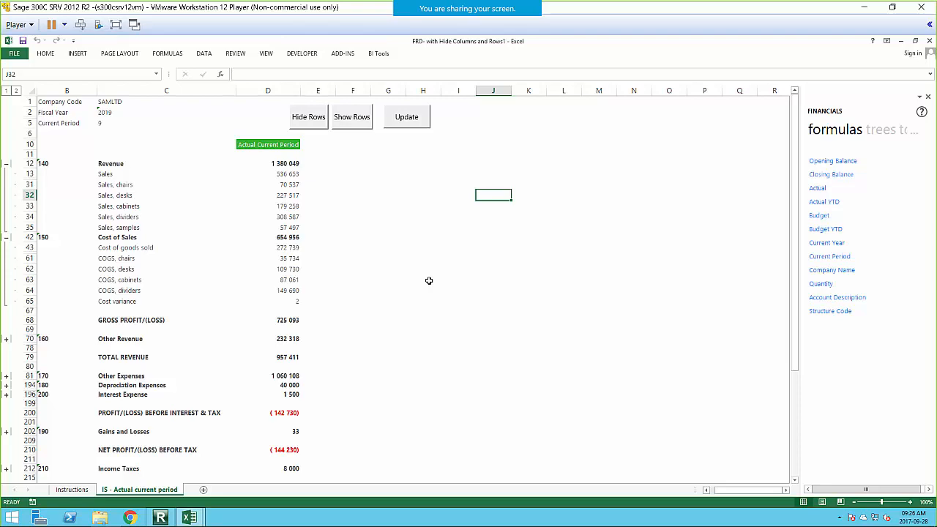
Switch to Final Macros.txt in Notepad and copy the entire UpdateNameRange macro, from its Sub line through End Sub
click(143, 518)
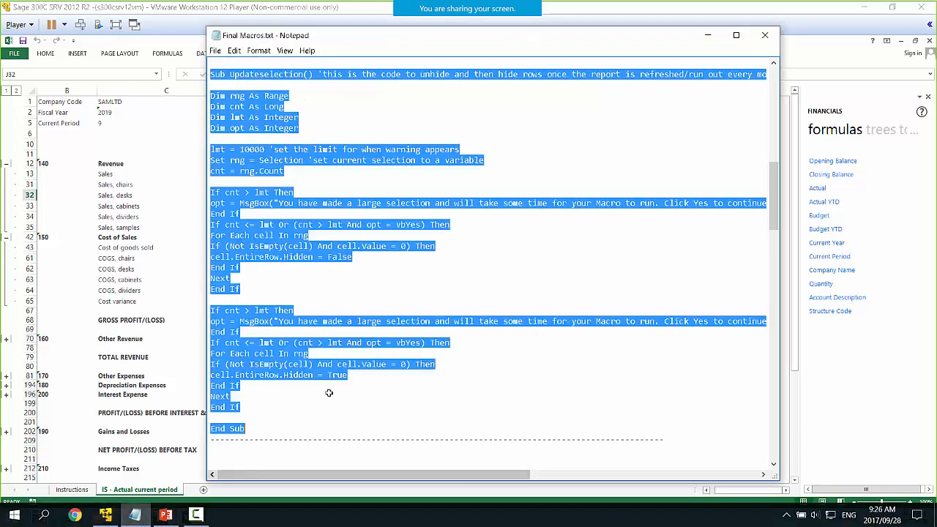
click(497, 366)
scroll(497, 365, down, 10)
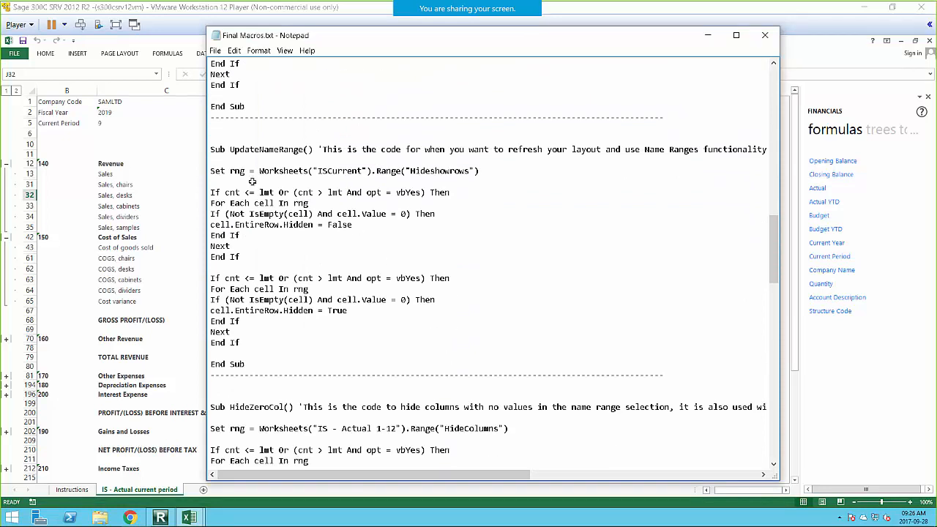
drag(214, 149, 294, 358)
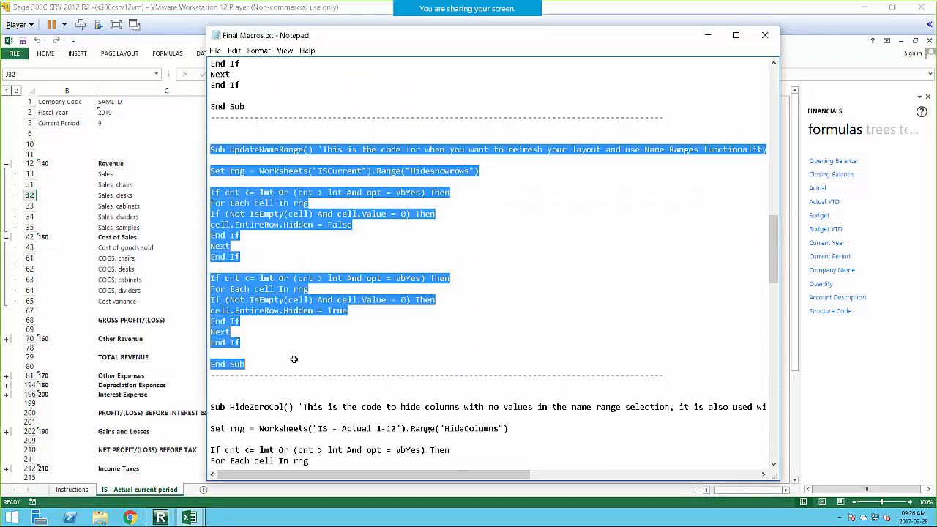
Switch to the Visual Basic editor and paste the UpdateNameRange macro below the end of Updateselection in the ThisWorkbook code
click(165, 134)
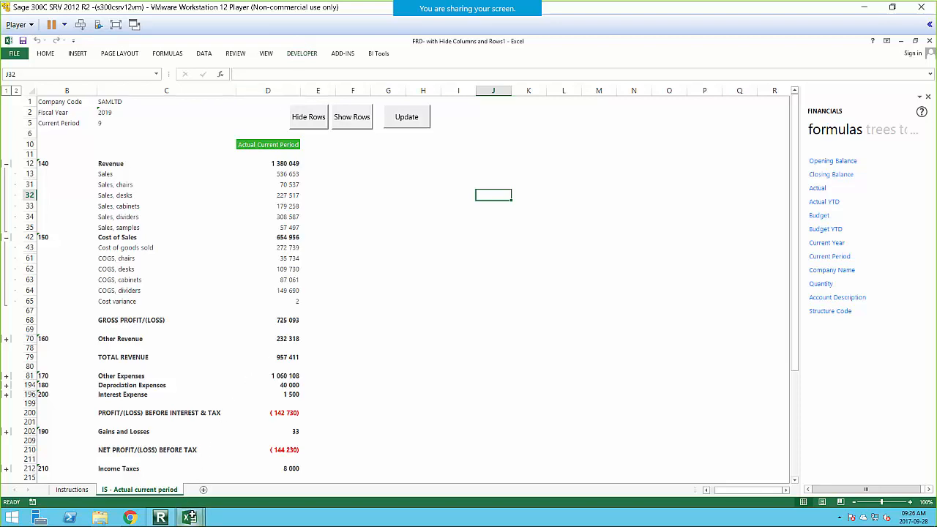
mouse_move(189, 514)
click(370, 461)
click(482, 408)
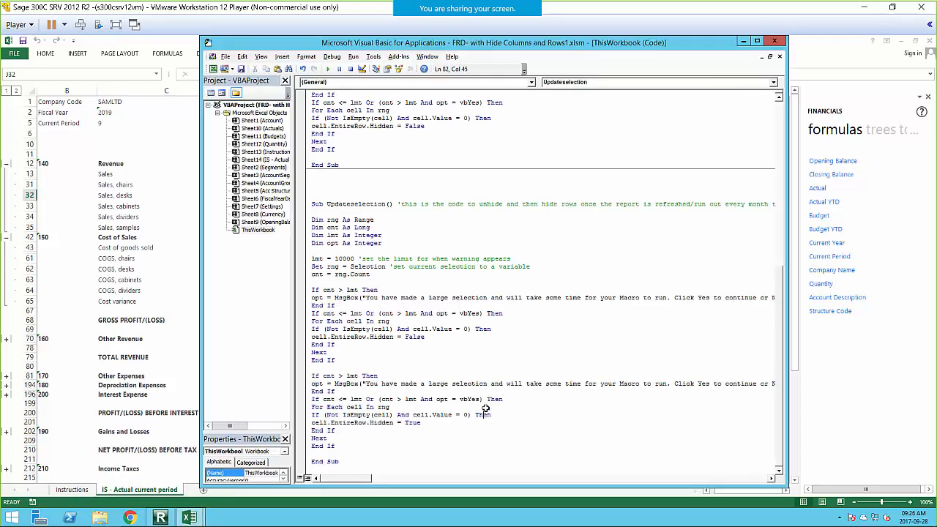
double_click(354, 461)
key(Down)
key(Down)
key(Down)
key(Down)
key(Down)
key(Down)
key(Down)
key(Down)
key(Down)
key(Down)
key(Down)
key(Down)
key(Down)
key(Down)
key(Down)
key(Down)
key(Down)
key(Down)
key(Down)
key(Down)
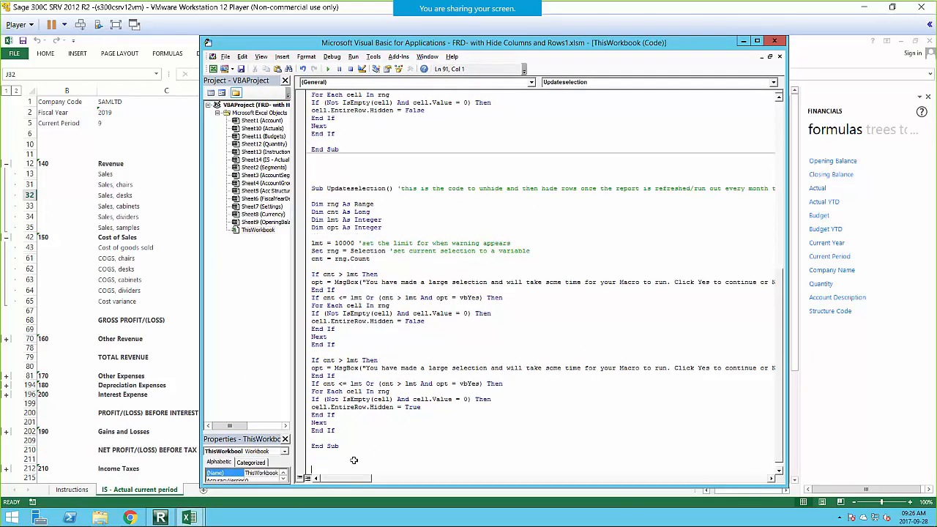
scroll(435, 381, down, 1)
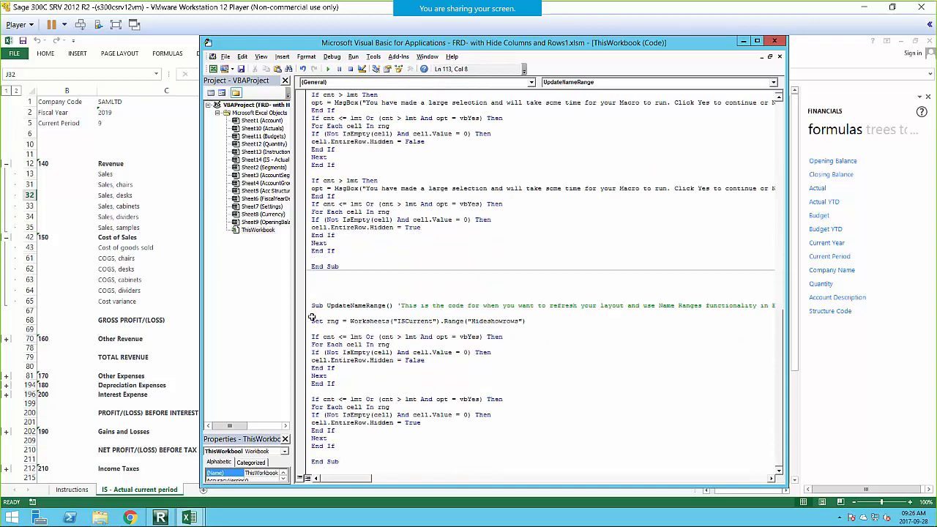
In UpdateNameRange's Set rng line, replace the worksheet name ISCurrent with the report sheet's name, IS - Actual current period
drag(315, 321, 525, 322)
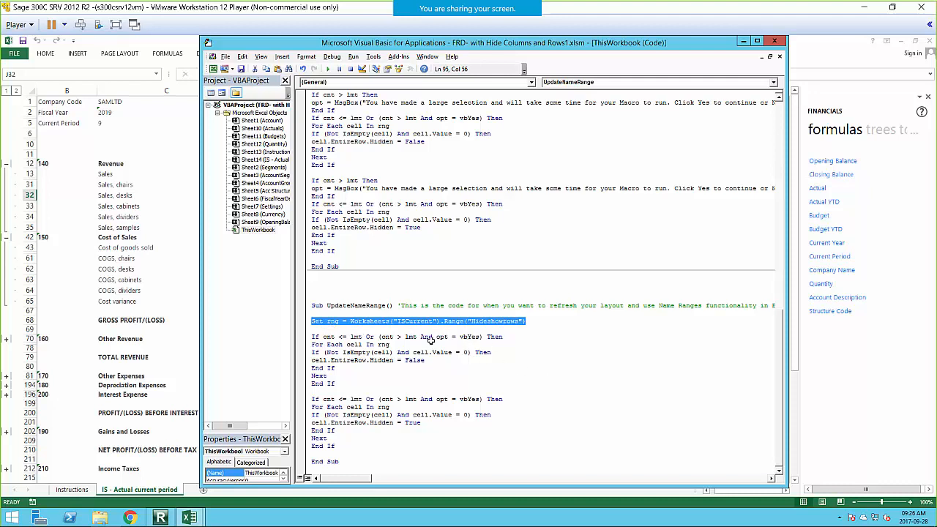
click(411, 320)
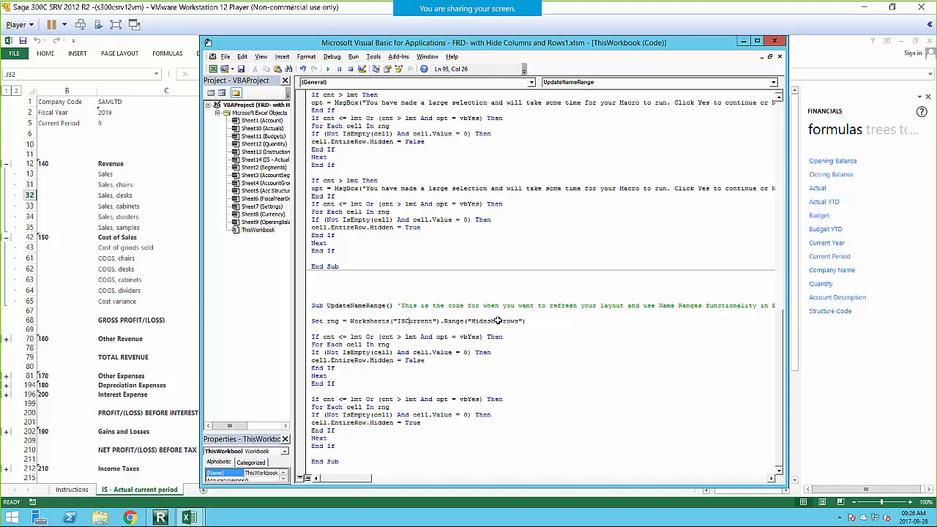
right_click(123, 490)
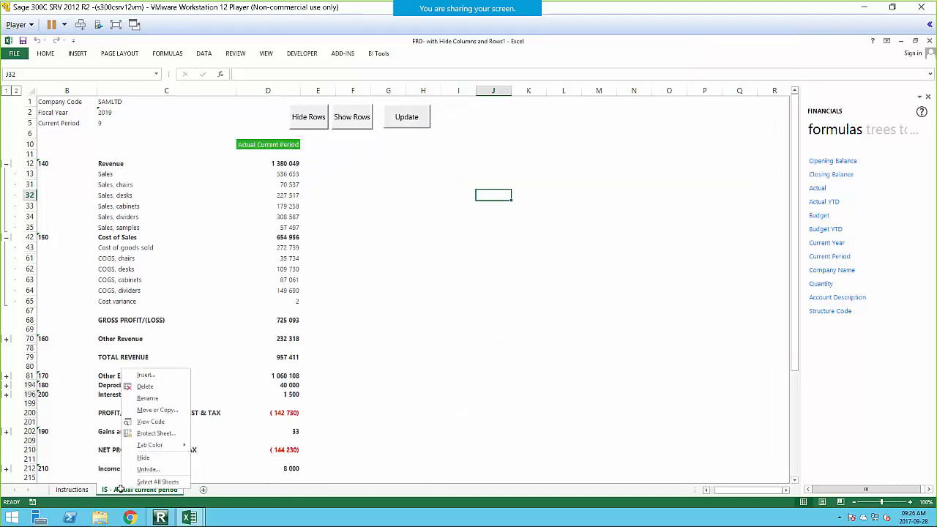
click(157, 399)
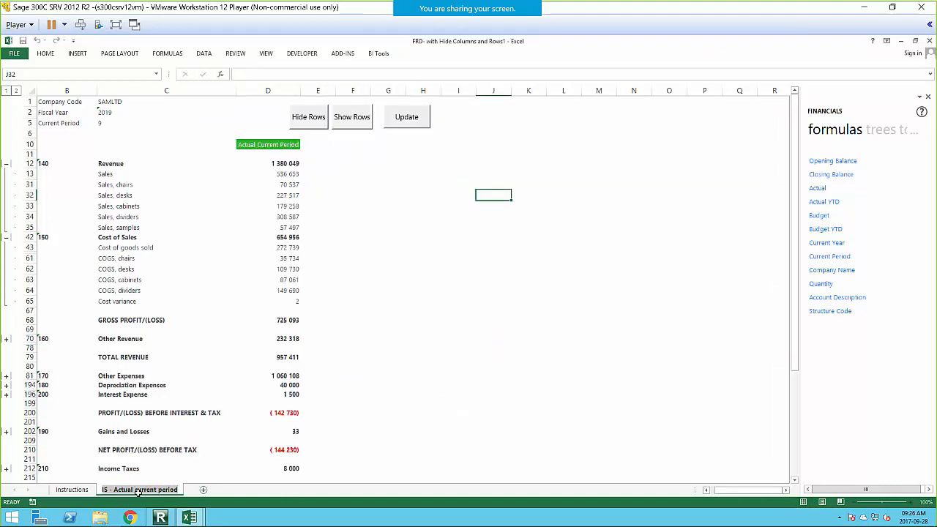
mouse_move(188, 516)
click(257, 473)
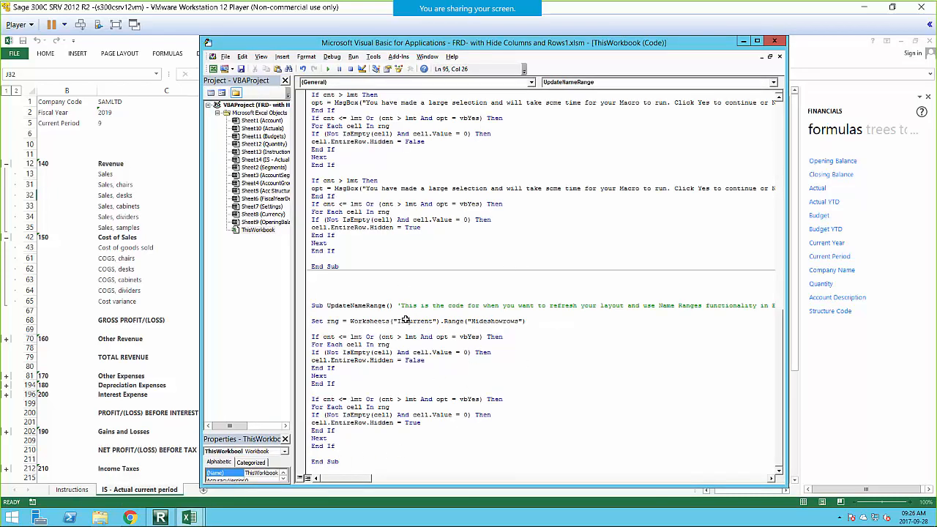
double_click(405, 320)
text(IS - Actual current period)
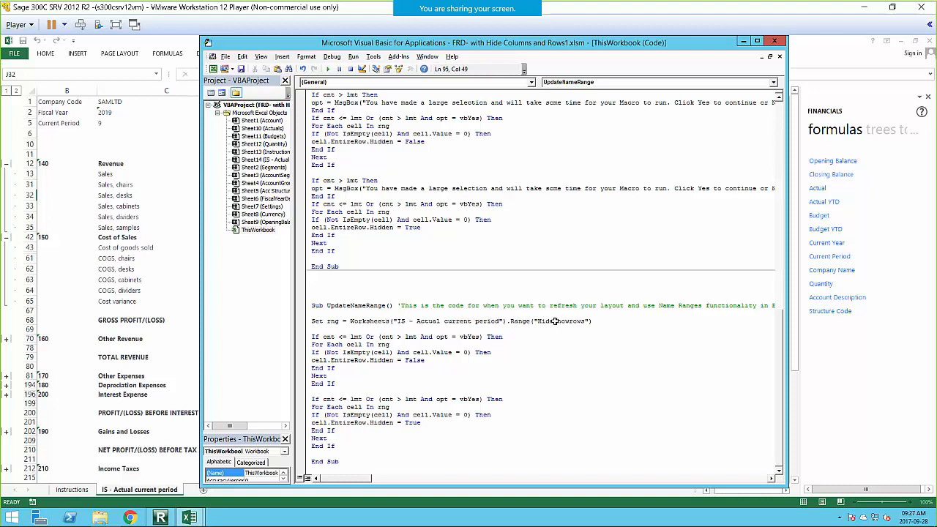
Select the range name Hideshowrows in UpdateNameRange's Set rng line, then switch to the Excel report sheet and expand all grouped rows
drag(538, 321, 586, 323)
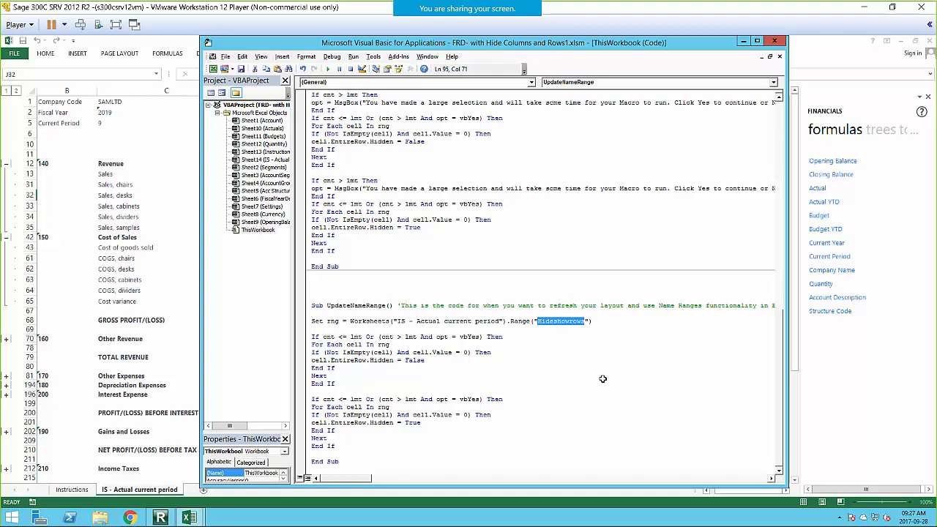
click(140, 146)
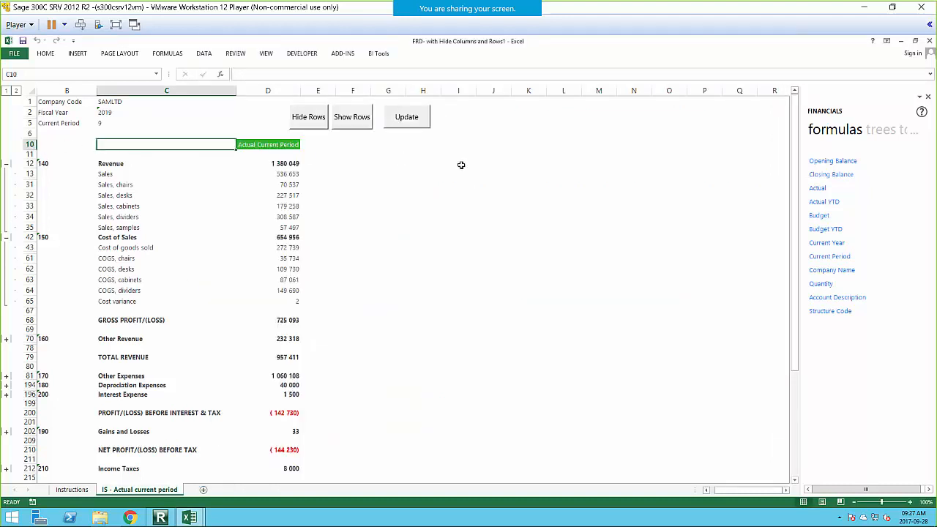
drag(286, 174, 288, 227)
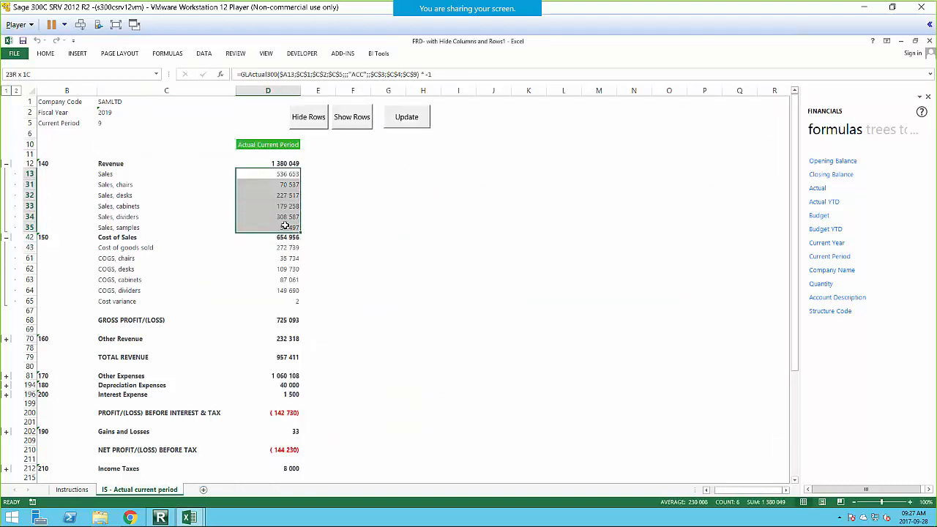
click(16, 91)
scroll(311, 205, down, 5)
scroll(302, 151, up, 5)
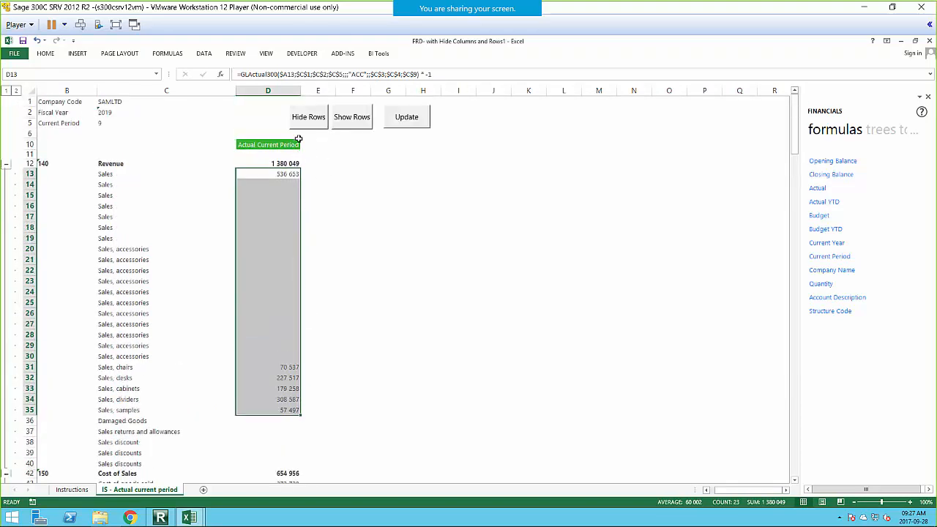
Select the account amounts in D13:D40, D43:D66, D71:D77 and D82:D193 together, leaving out the heading and total rows
drag(282, 173, 295, 463)
scroll(288, 365, down, 9)
scroll(288, 364, down, 4)
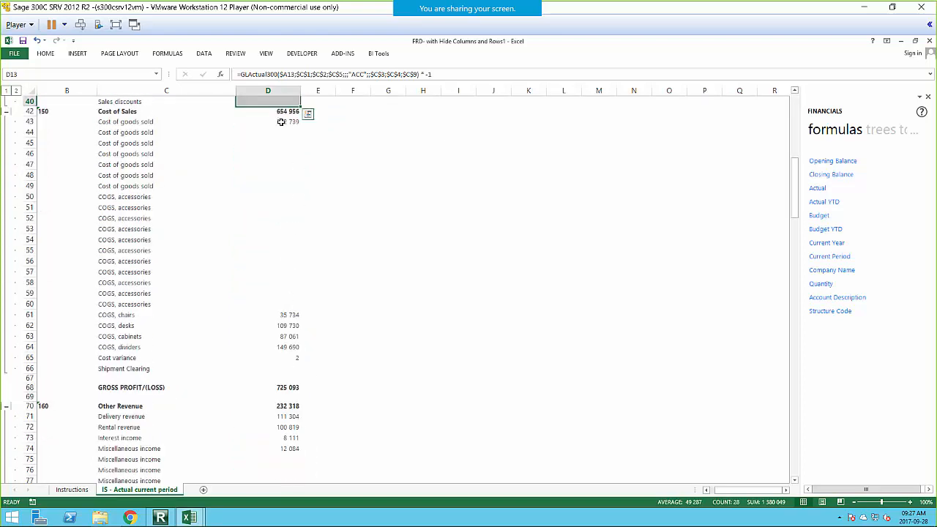
drag(280, 123, 277, 371)
scroll(285, 307, down, 7)
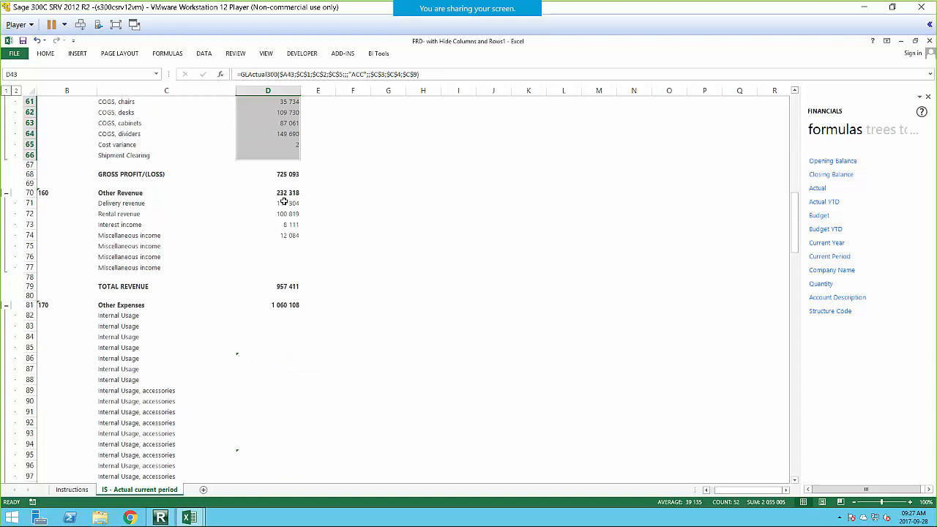
drag(284, 202, 281, 269)
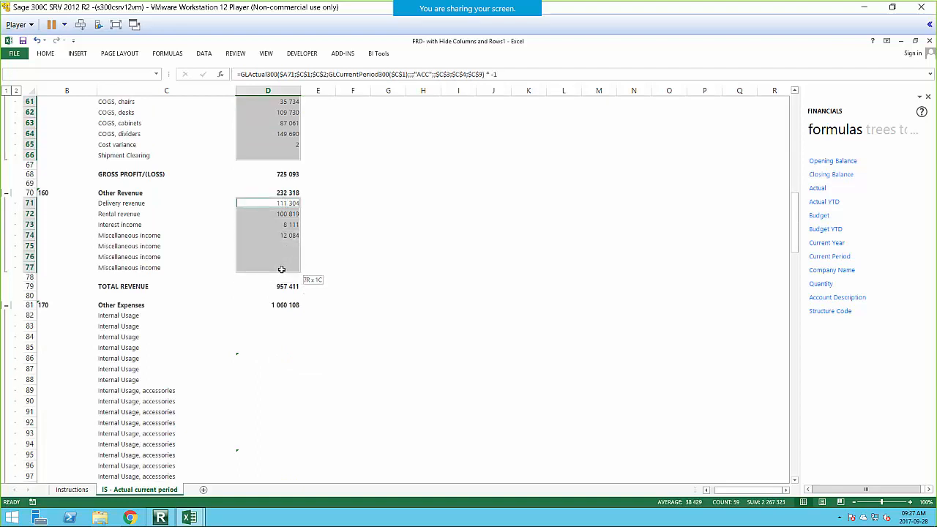
scroll(281, 269, down, 6)
drag(293, 127, 275, 265)
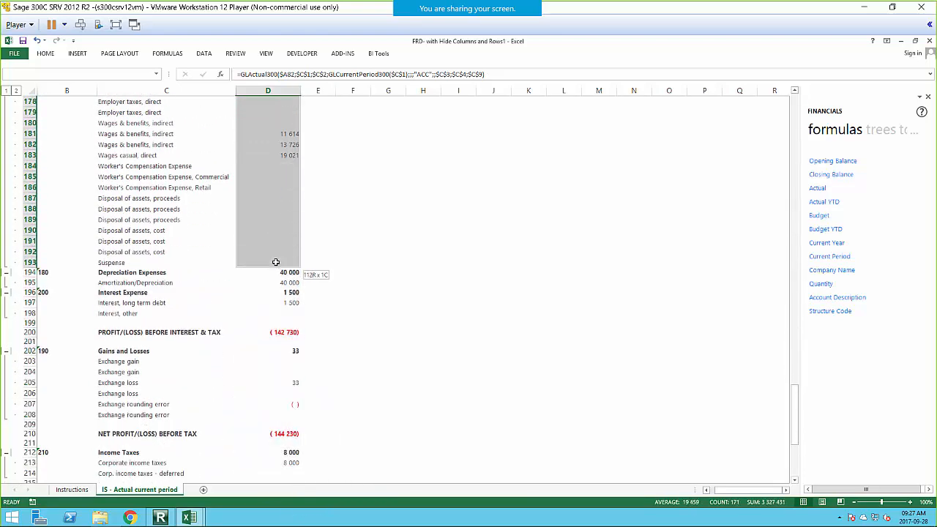
Add the remaining account amounts in D195, D197:D198, D203:D208 and D213:D214 to the selection
click(282, 284)
ctrl+click(283, 304)
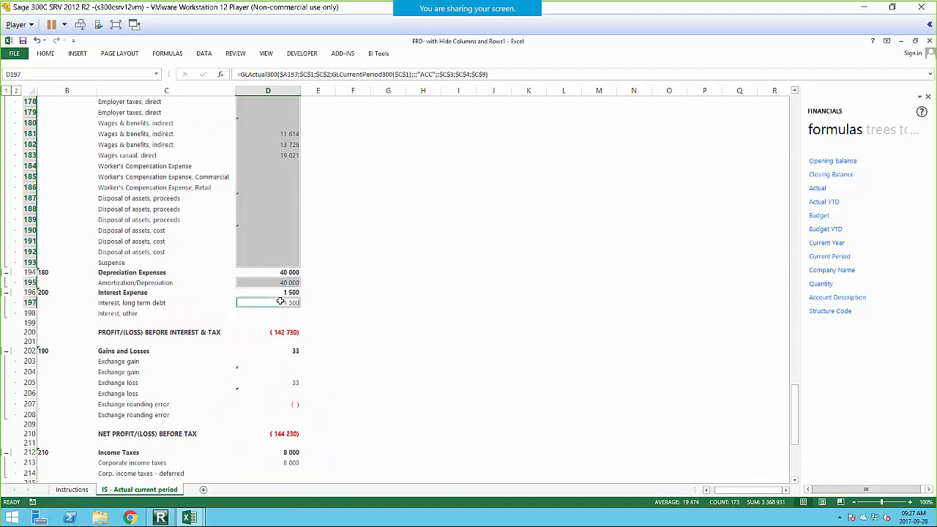
scroll(283, 278, down, 3)
ctrl+click(280, 217)
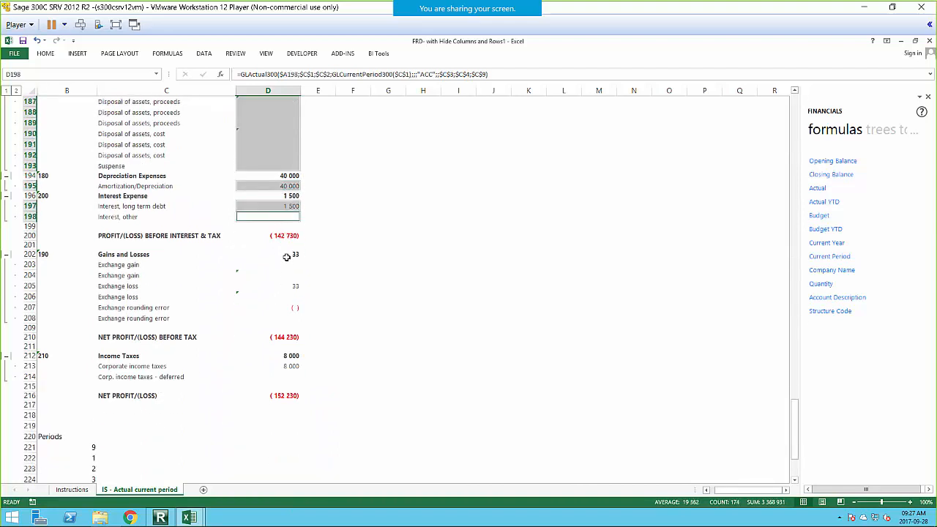
drag(281, 265, 278, 316)
drag(285, 371, 280, 374)
scroll(278, 372, down, 5)
scroll(273, 371, up, 6)
scroll(253, 358, up, 20)
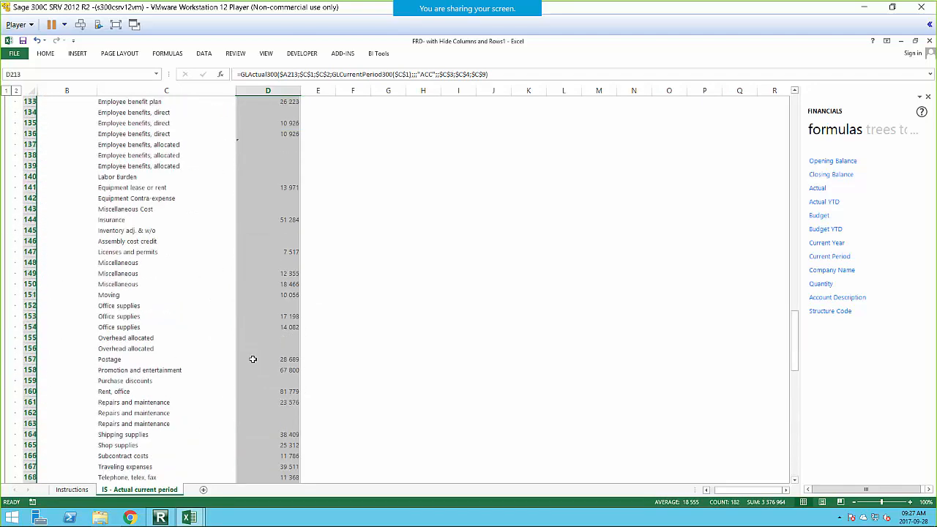
scroll(253, 359, up, 4)
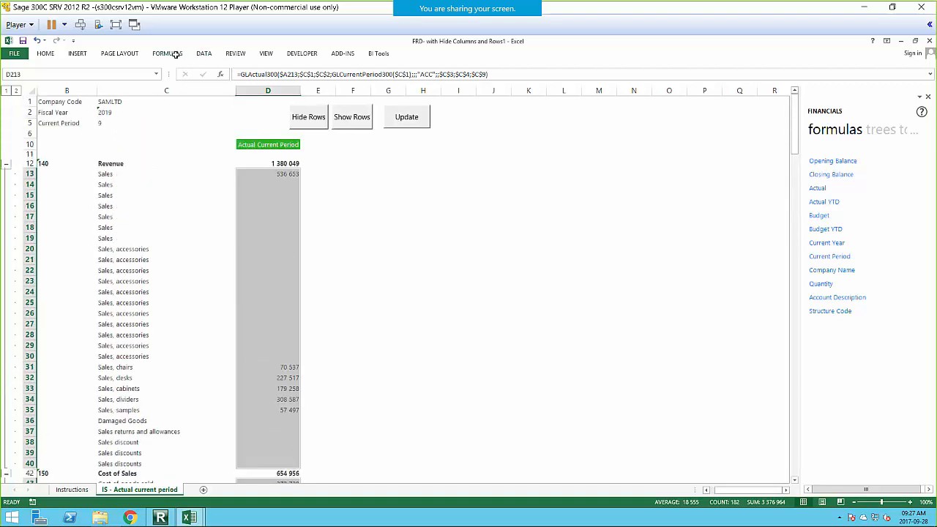
Define the name Hideshowrows with Workbook scope for the selected account amounts in column D
click(174, 56)
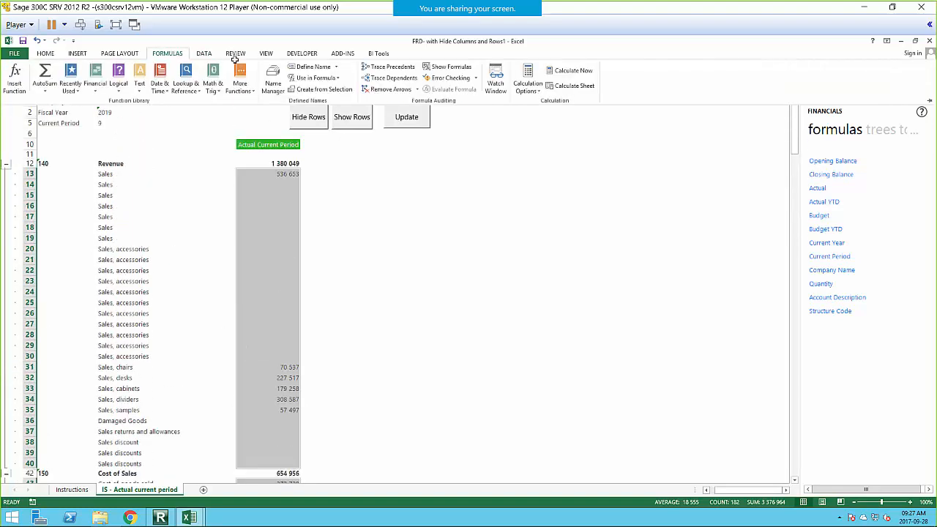
click(314, 66)
text(Hideshowrows)
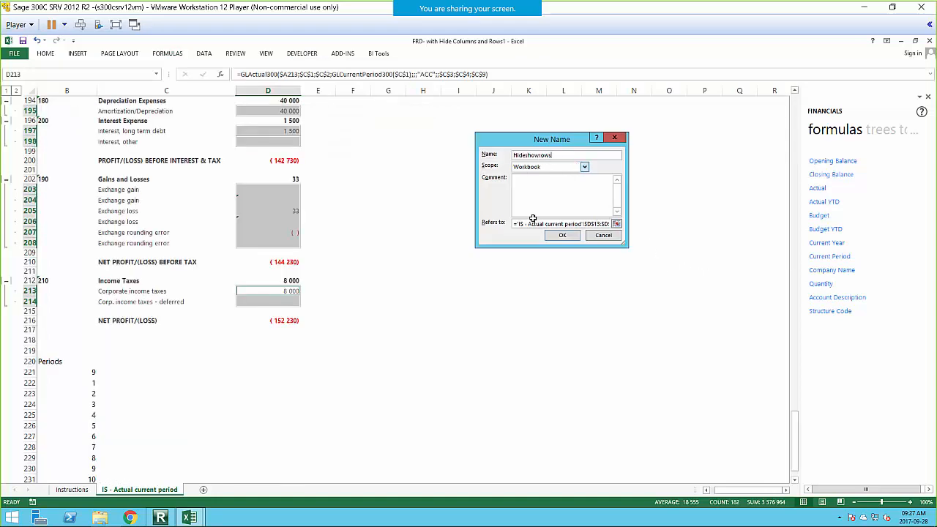
click(564, 235)
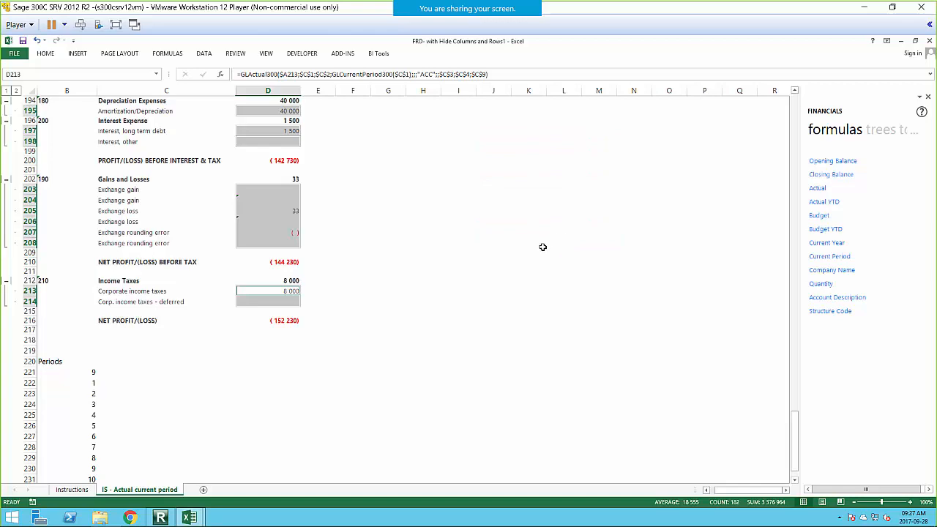
drag(793, 444, 806, 95)
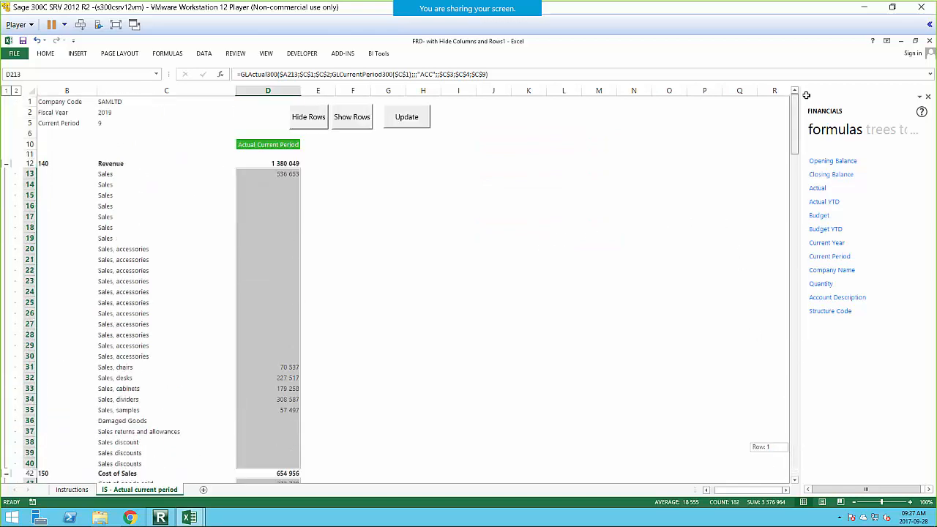
Review the row unhide loop of the UpdateNameRange macro in the Visual Basic editor and save the project
click(188, 517)
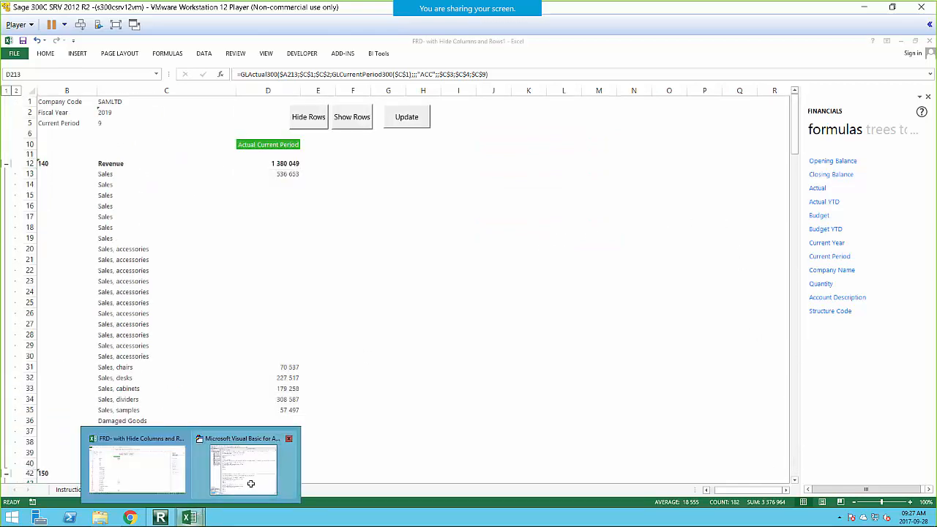
click(250, 483)
click(452, 372)
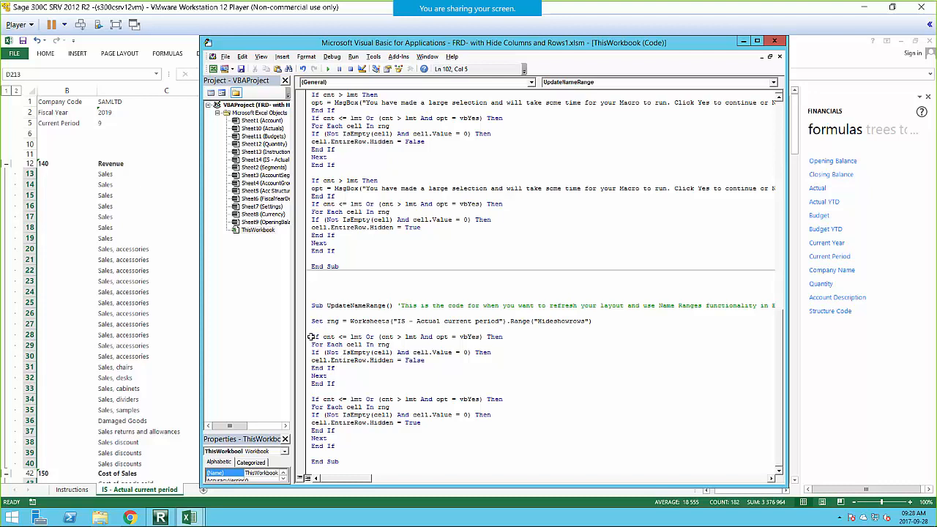
drag(310, 337, 347, 390)
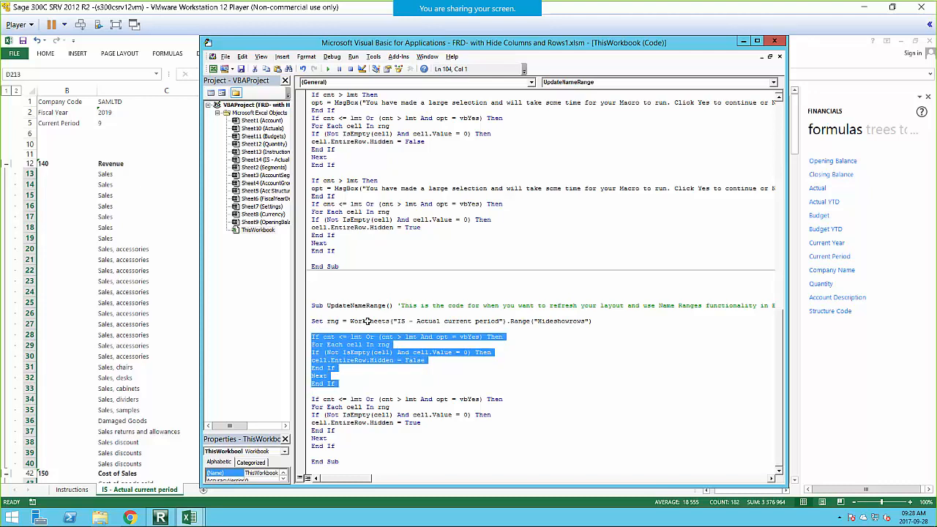
scroll(351, 150, up, 4)
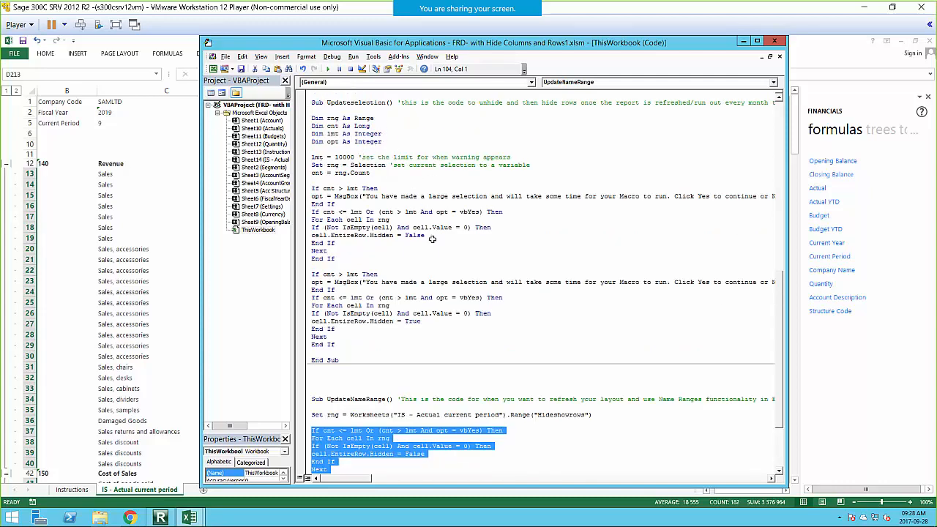
scroll(453, 390, down, 4)
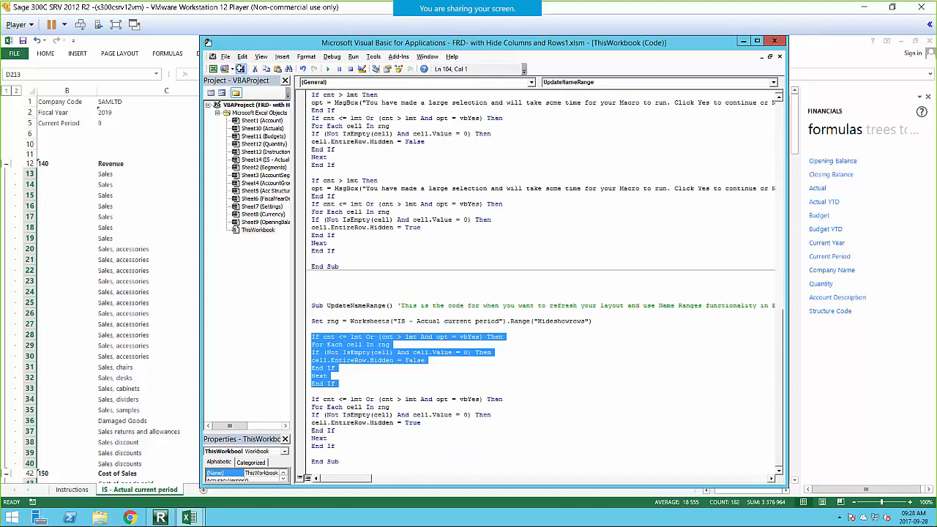
click(240, 69)
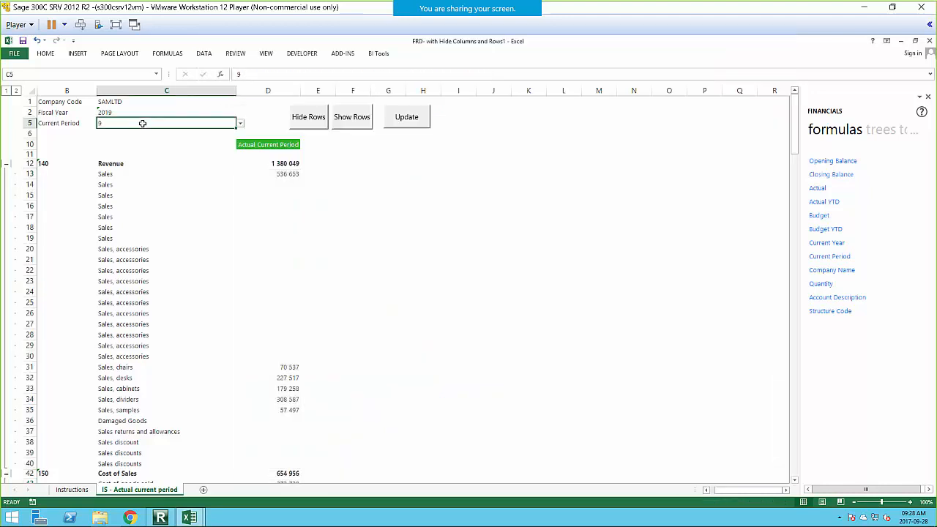
click(501, 146)
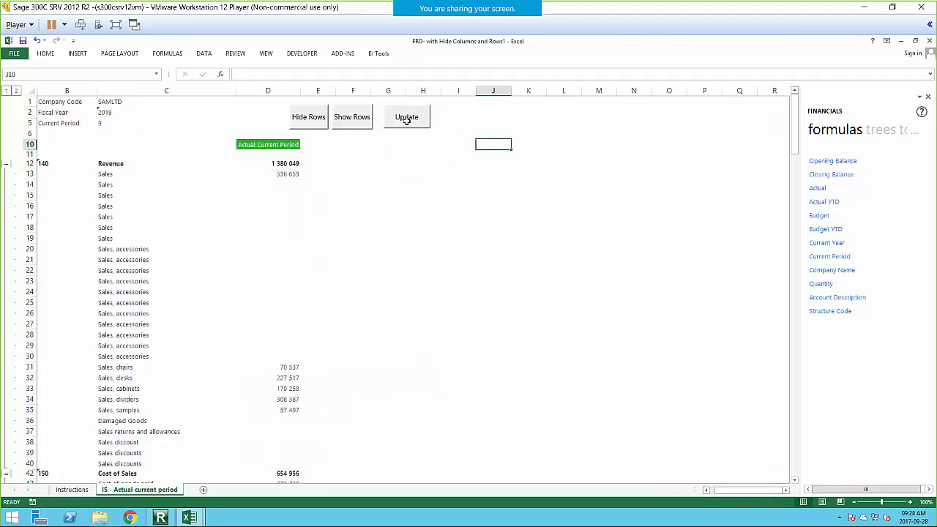
click(407, 119)
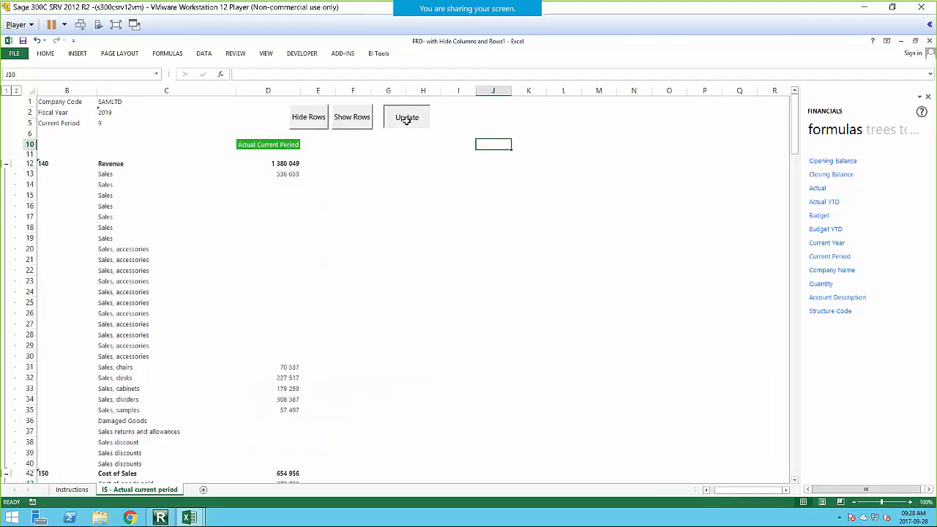
click(467, 114)
Insert a form control button beside the Update button and assign it the ThisWorkbook.UpdateNameRange macro
click(302, 53)
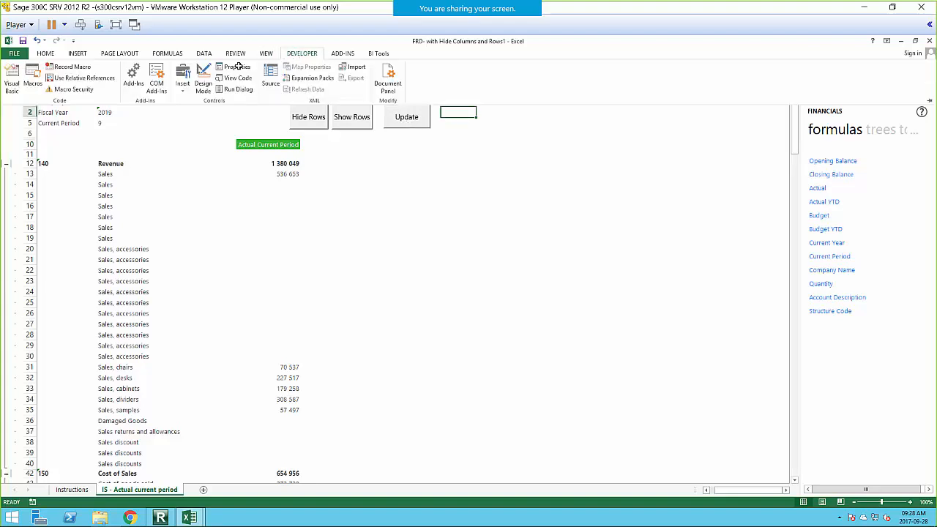
click(183, 84)
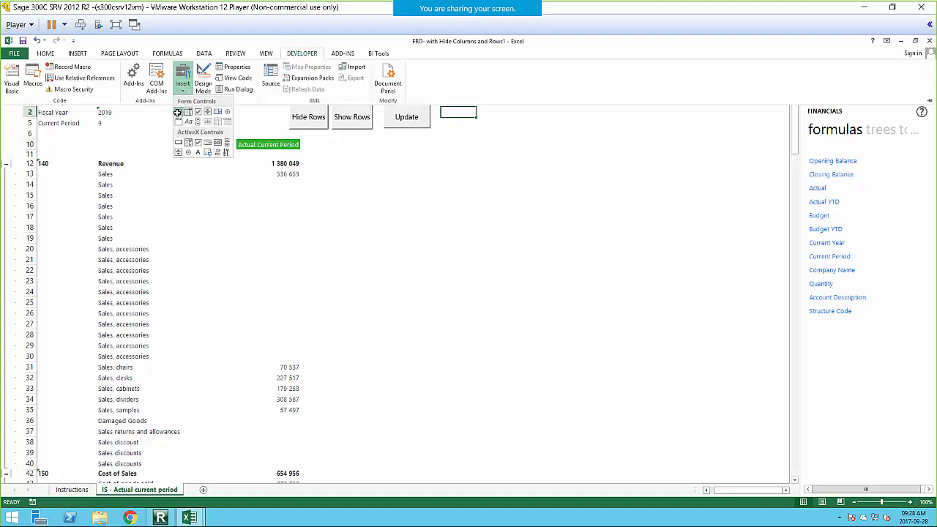
click(179, 111)
drag(437, 108, 495, 129)
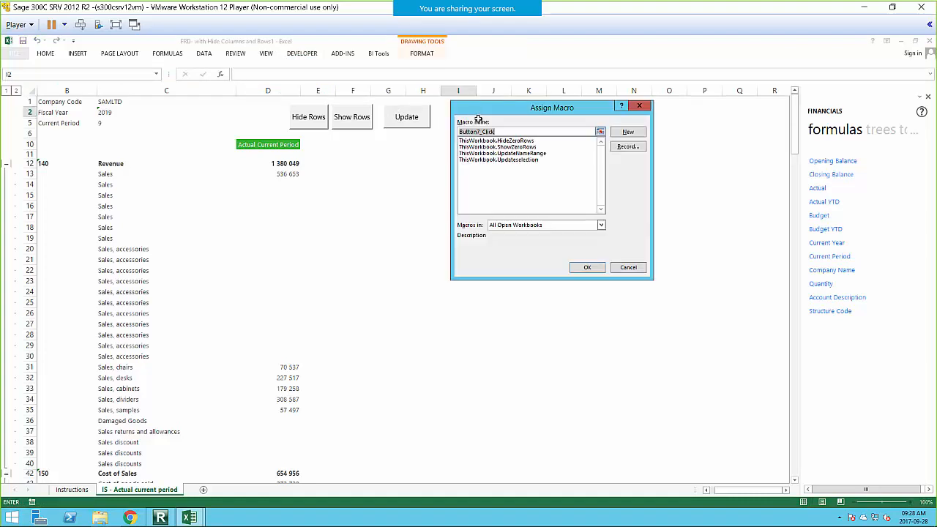
click(514, 159)
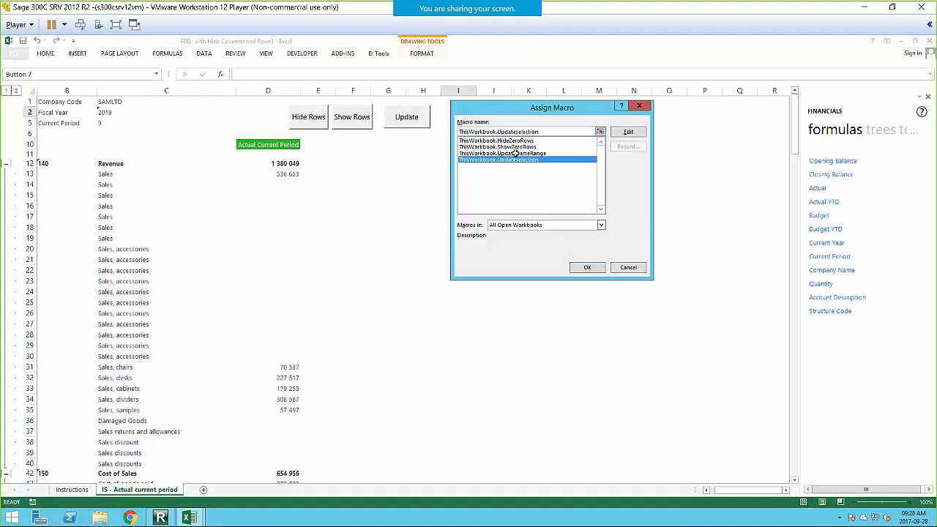
click(514, 153)
click(586, 268)
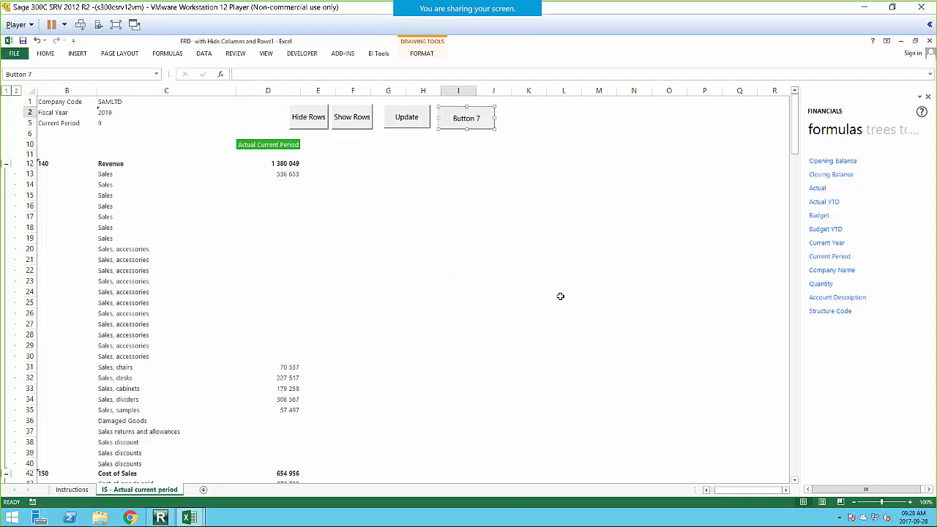
Change the new button's label to "Name Range"
right_click(455, 118)
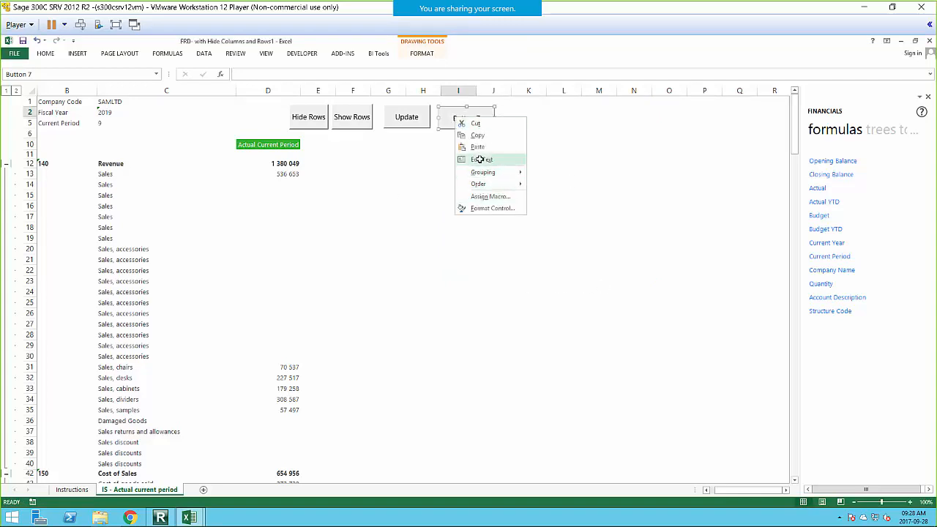
click(484, 160)
drag(453, 118, 493, 121)
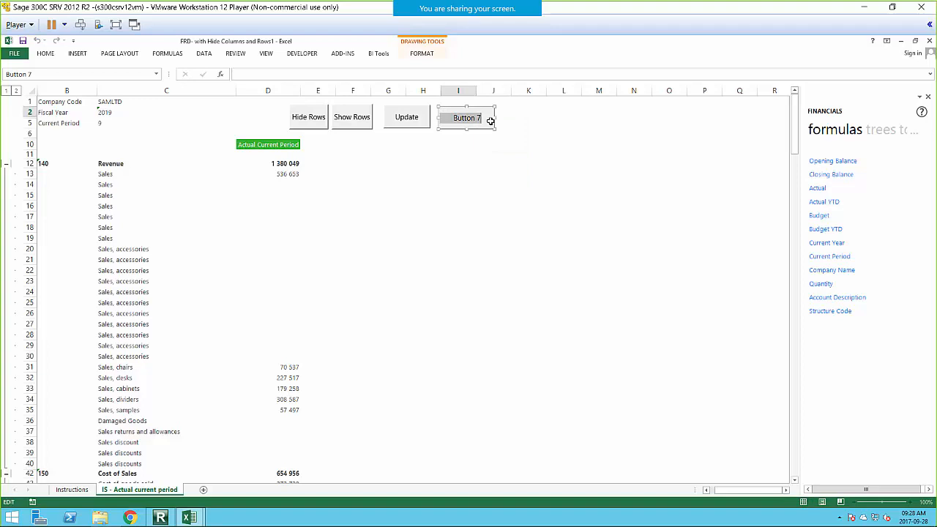
text(Name)
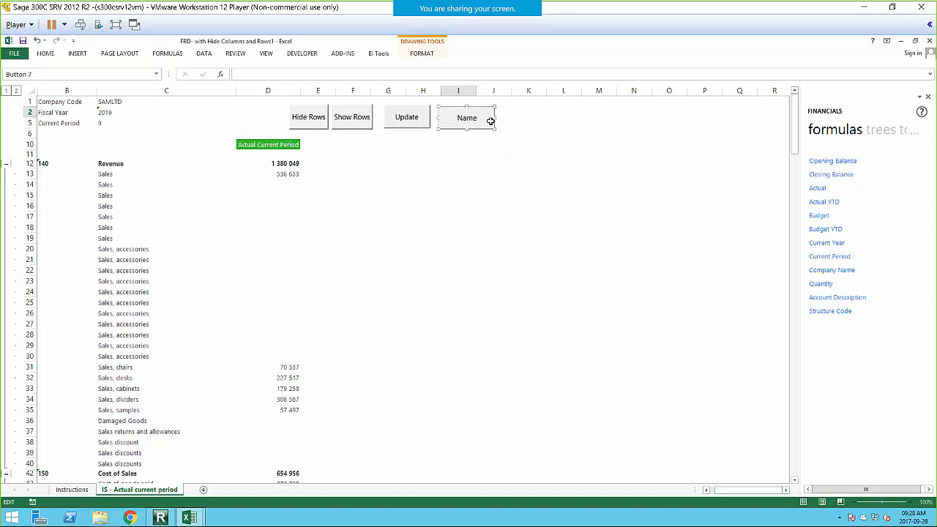
text( Range)
click(510, 153)
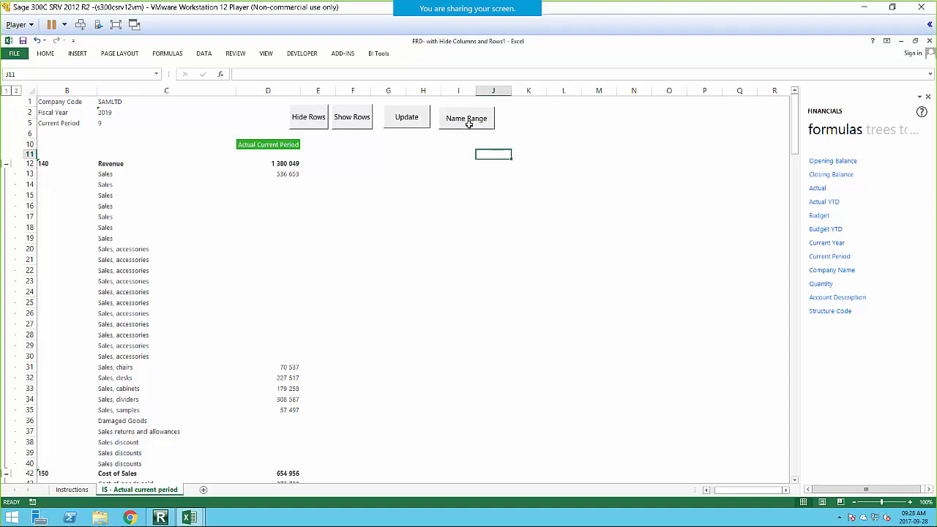
Run the Name Range button's macro with an empty cell outside the report data selected
click(389, 146)
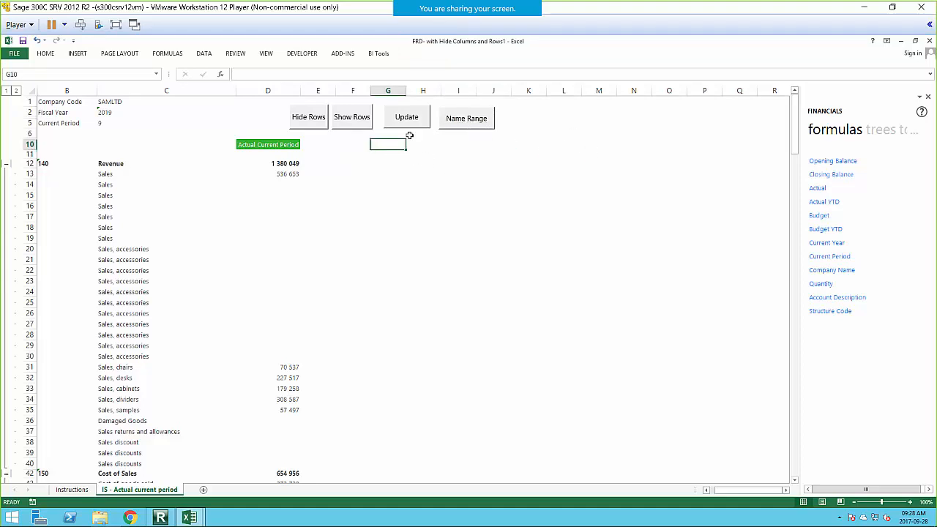
click(463, 121)
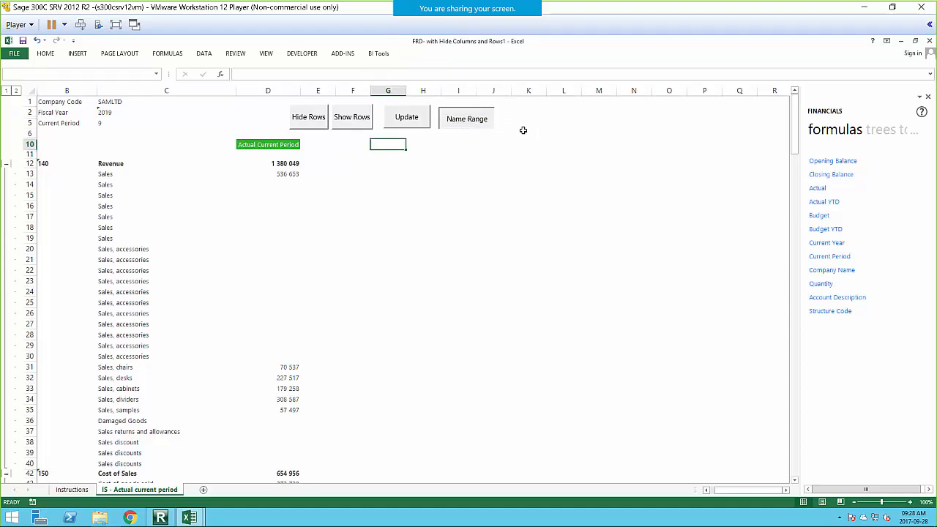
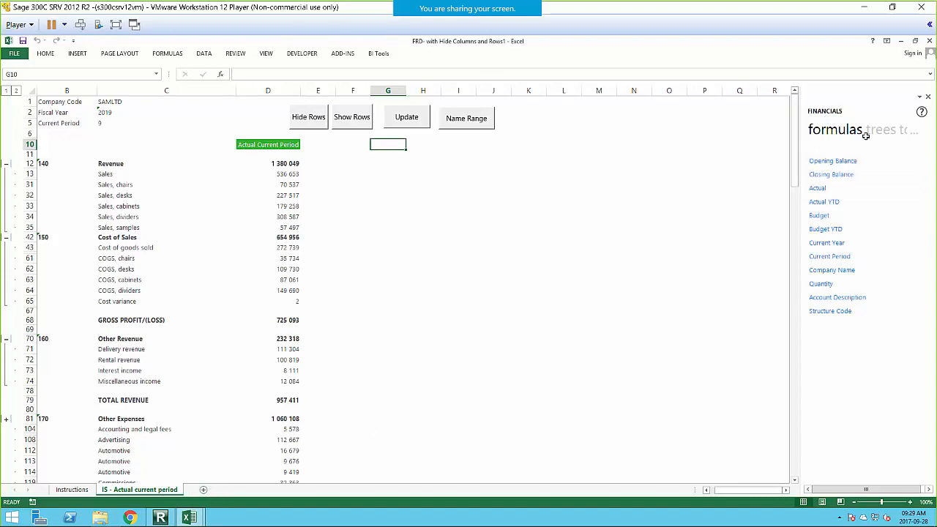
Copy the "IS - Actual current period" layout in Layout Management and name the copy "IS - Actual 1-12"
click(908, 132)
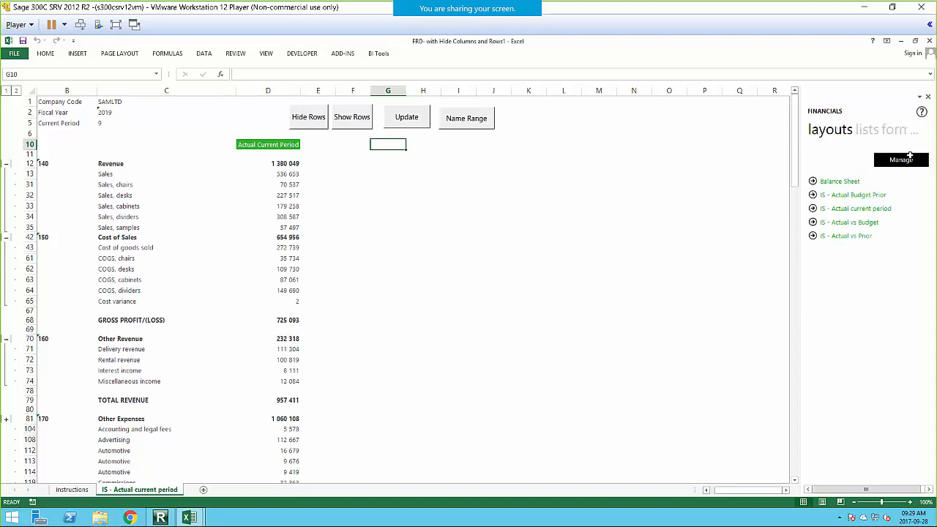
click(900, 159)
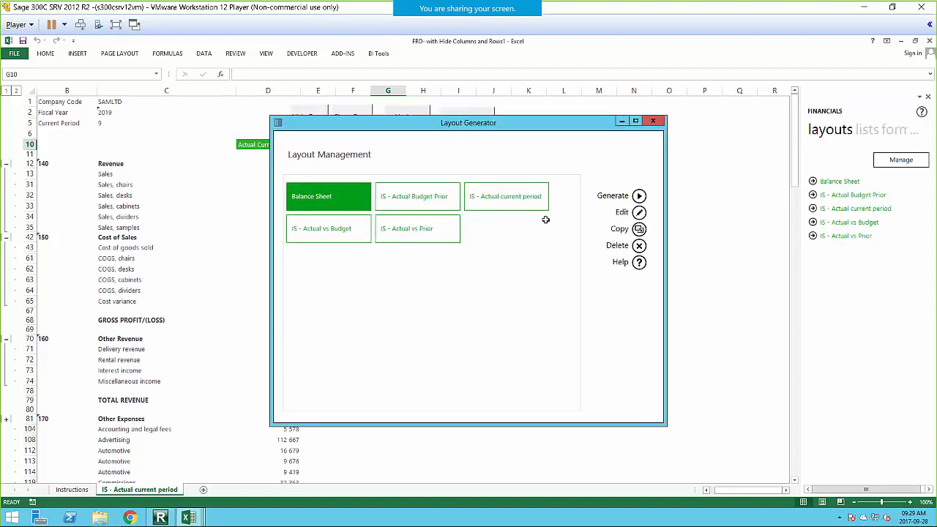
click(505, 203)
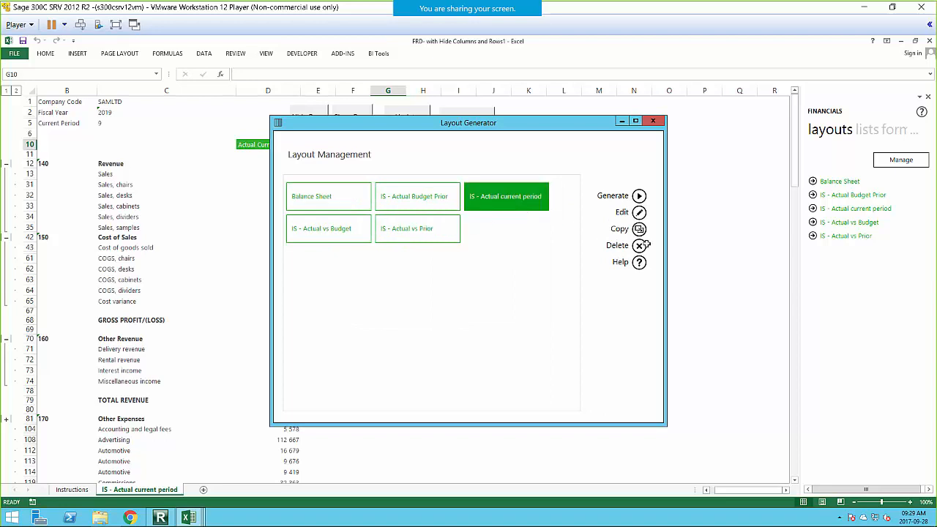
click(639, 229)
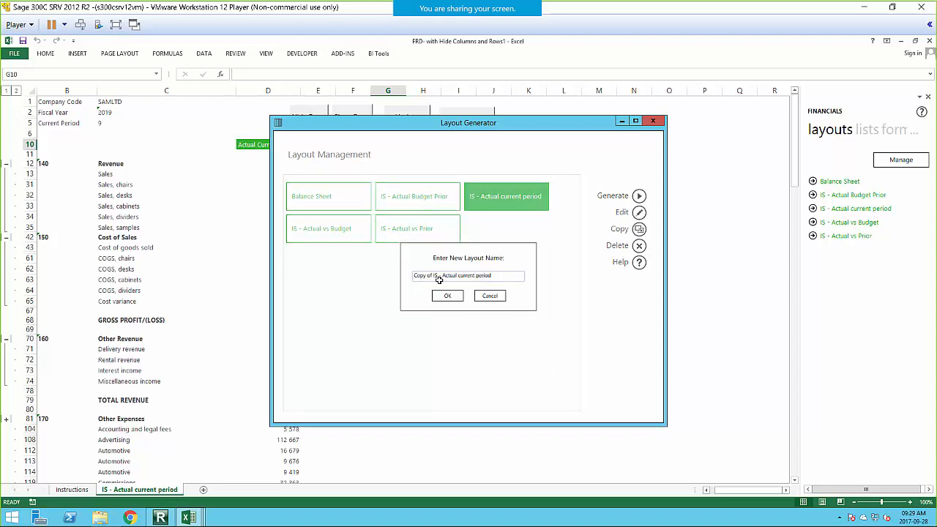
drag(432, 277, 343, 276)
key(BackSpace)
key(Delete)
drag(439, 277, 524, 280)
text(1-12)
click(448, 295)
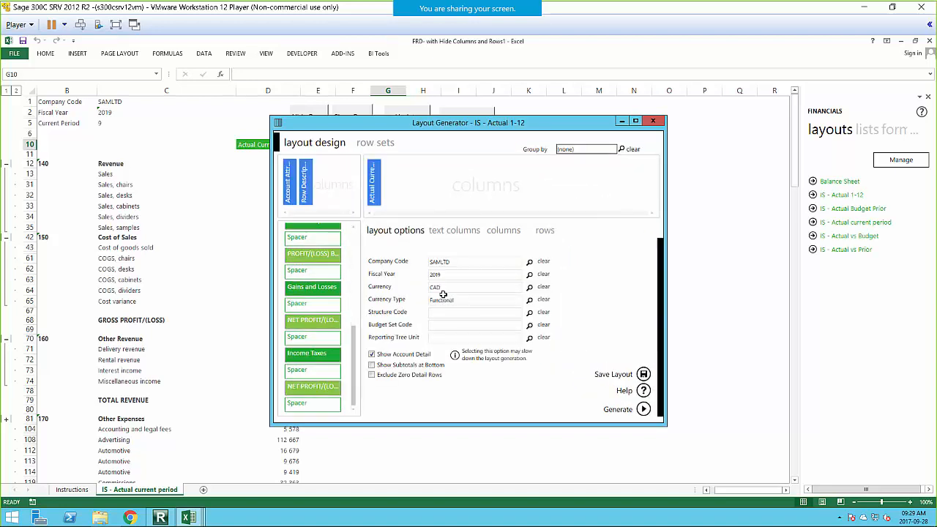
Clear all columns from the layout and add Actual columns for each period of the fiscal year
click(501, 231)
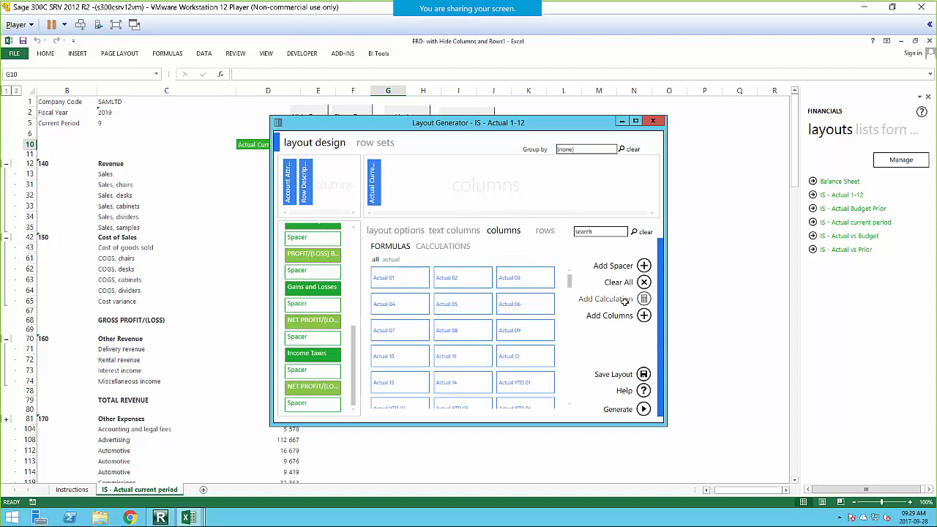
click(643, 282)
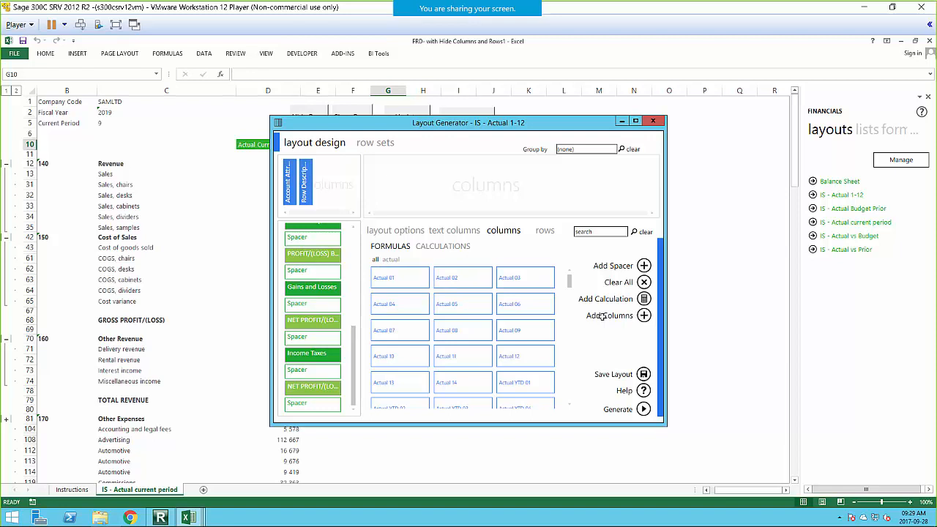
click(602, 316)
click(393, 214)
click(388, 261)
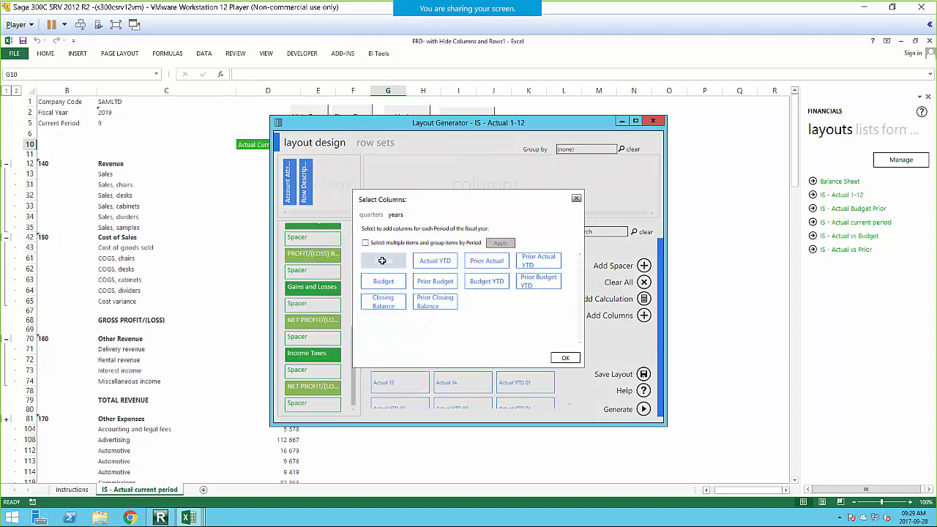
click(564, 357)
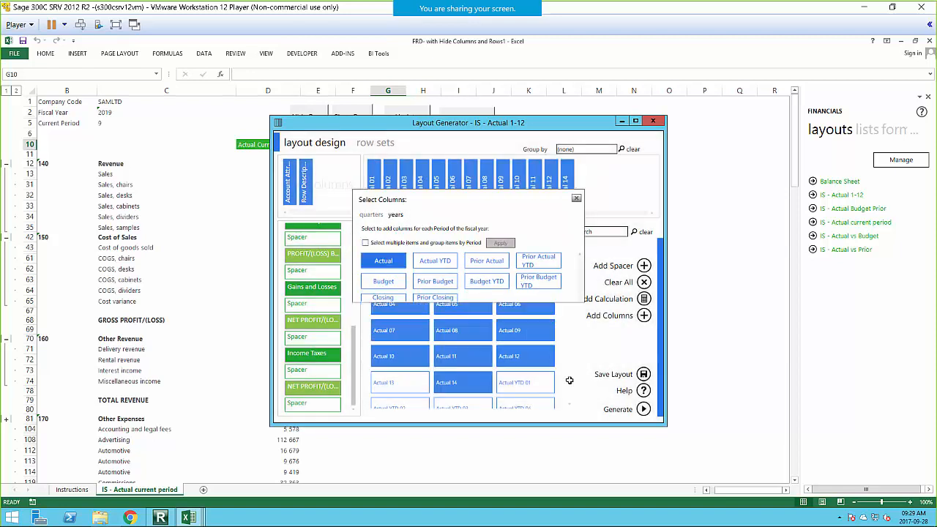
Search the column formulas for "current", add the Actual YTD Current Period column and generate the layout
click(584, 233)
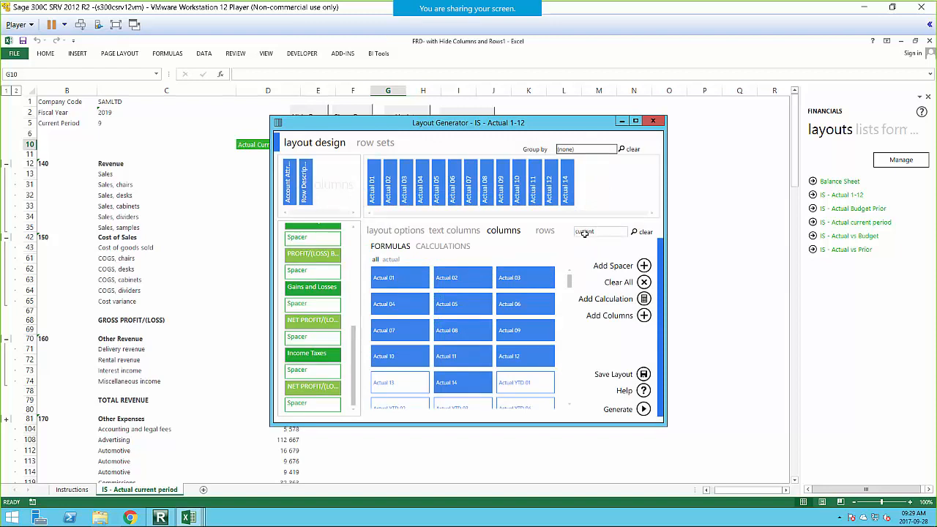
key(Return)
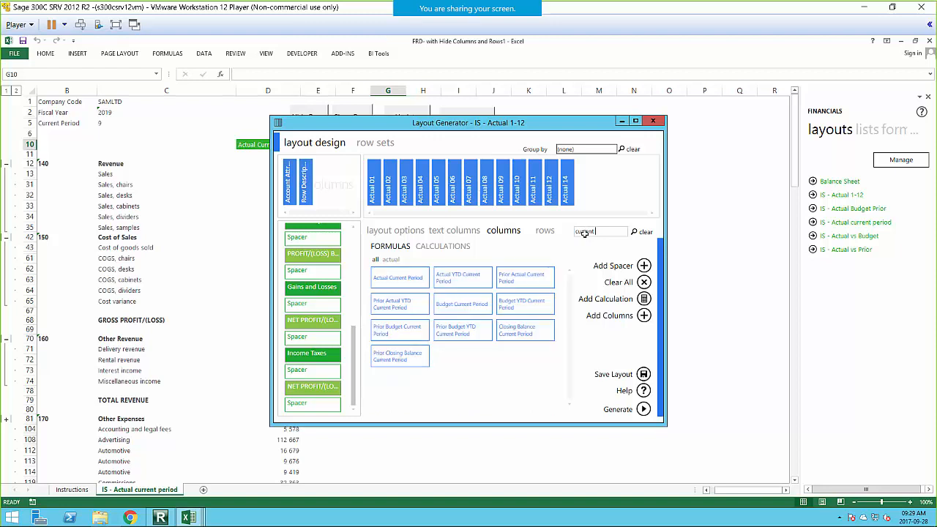
double_click(456, 282)
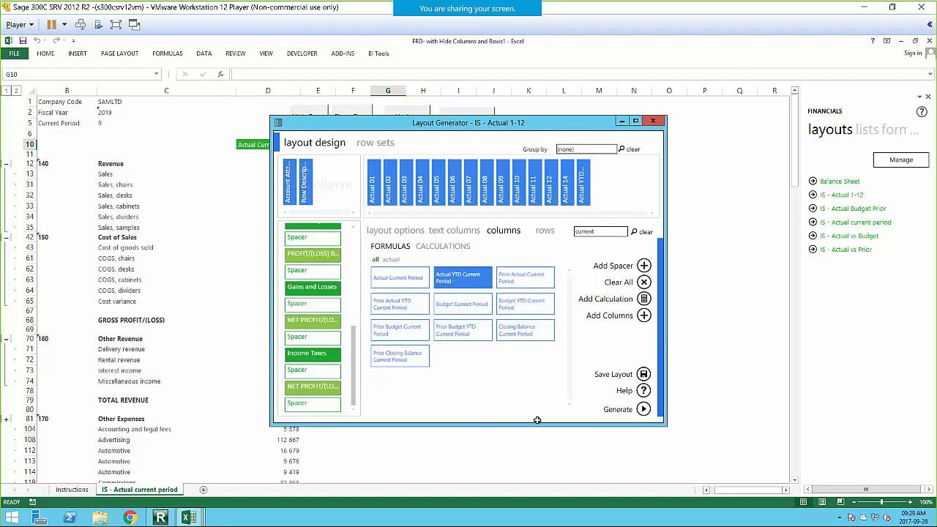
click(643, 410)
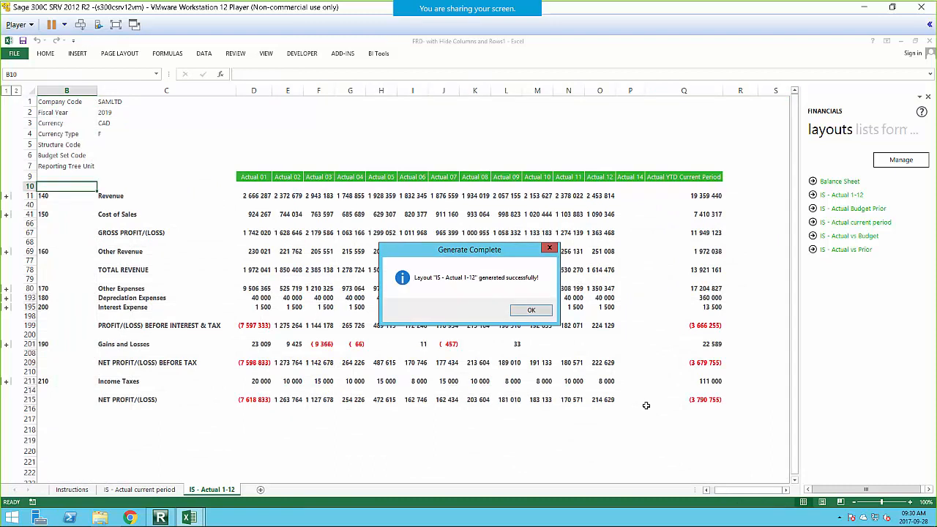
click(528, 310)
Set the Fiscal Year of the IS - Actual 1-12 report to 2020
click(109, 112)
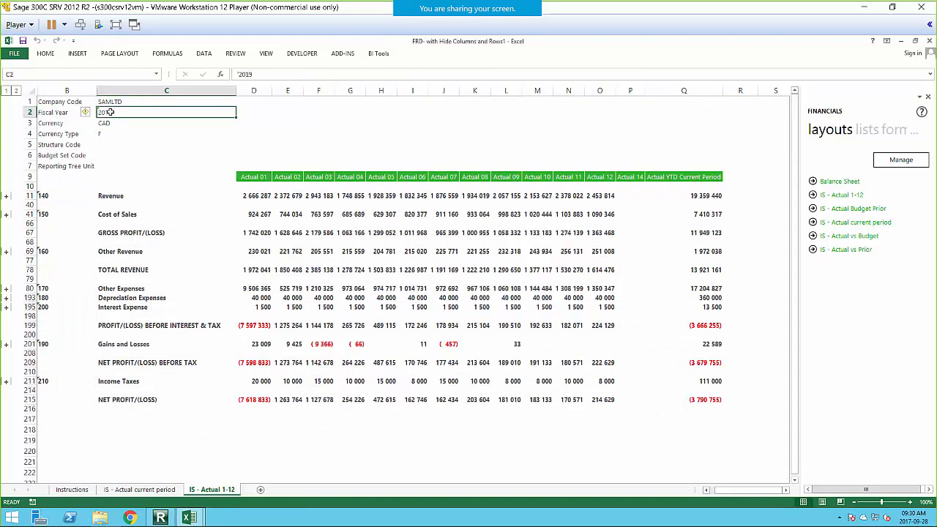
text(20)
key(Return)
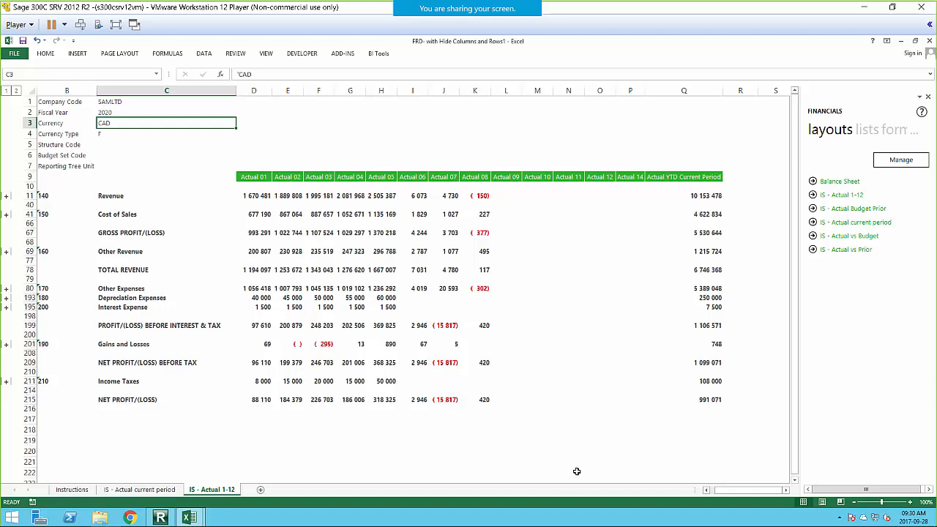
Copy the whole HideZeroCol macro code from the Final Macros.txt file in Notepad
drag(505, 90, 629, 93)
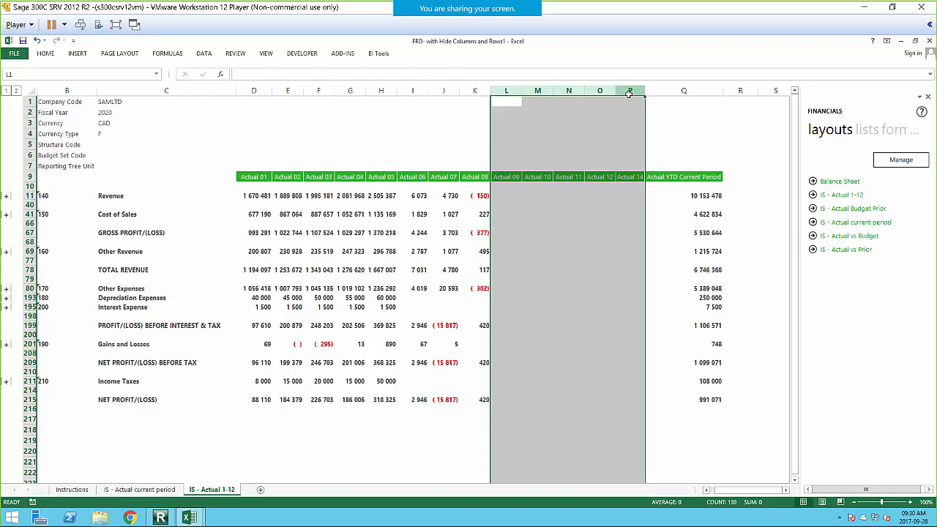
click(194, 518)
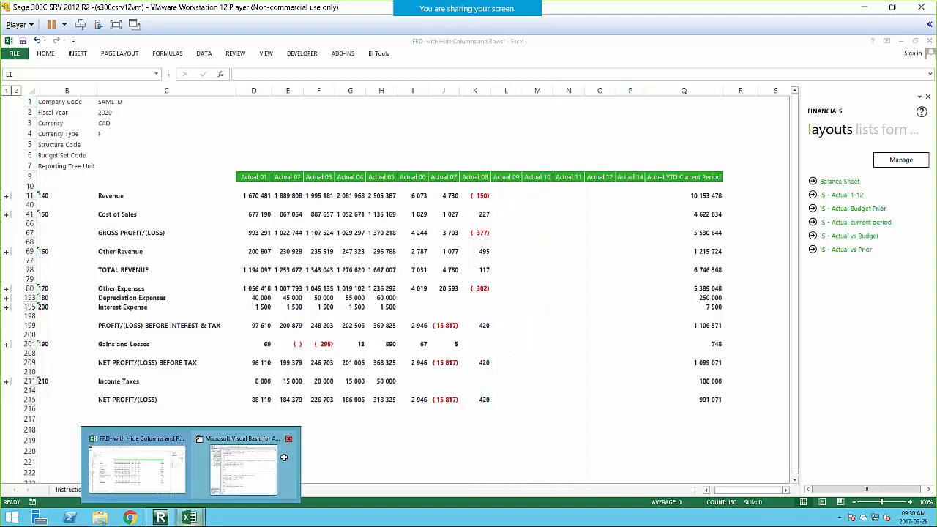
click(262, 463)
click(659, 364)
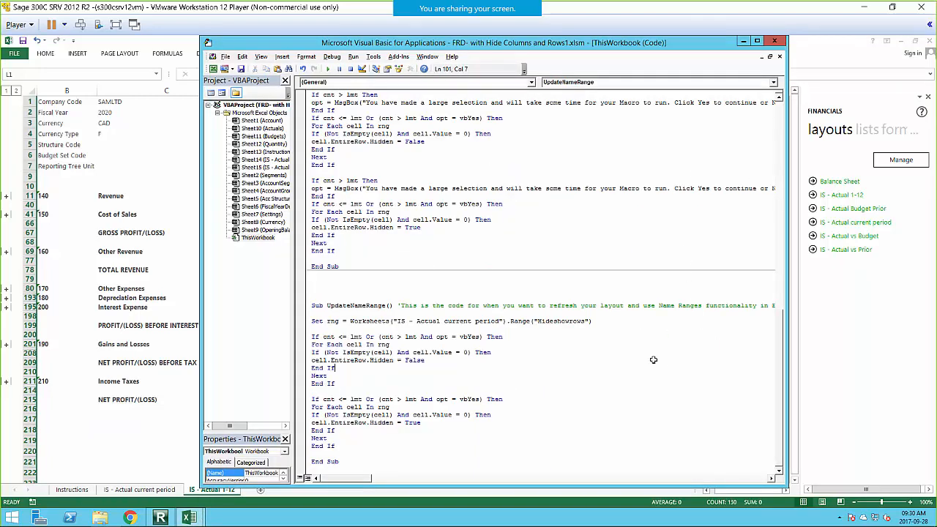
mouse_move(192, 525)
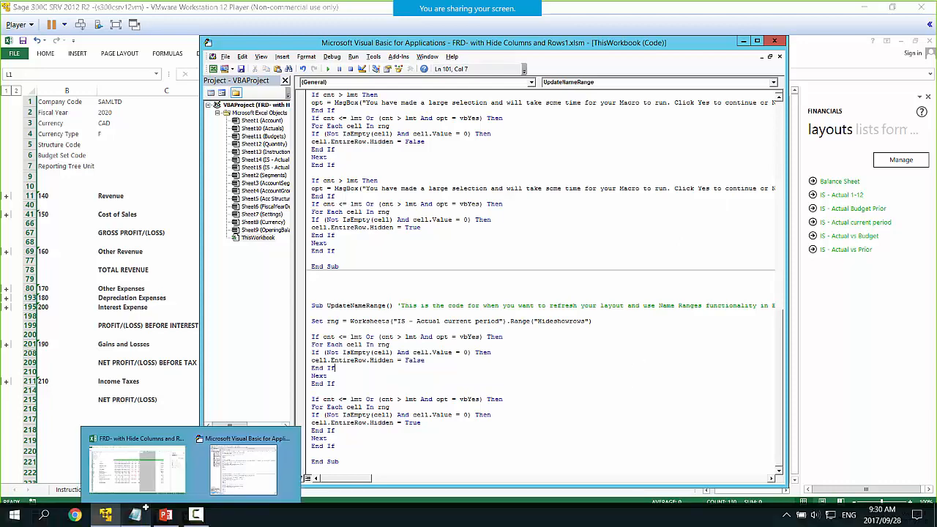
click(132, 518)
click(541, 311)
scroll(542, 311, down, 7)
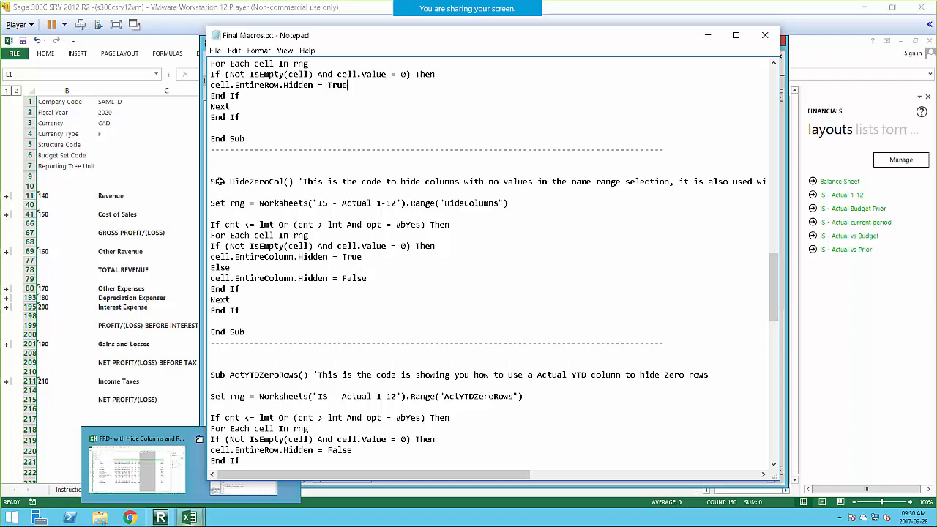
drag(210, 181, 302, 328)
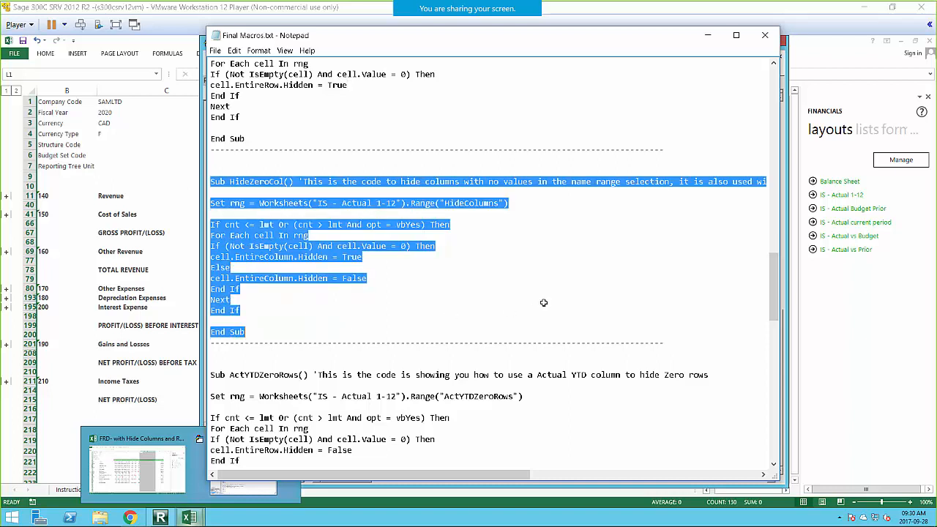
Paste the HideZeroCol macro below the UpdateNameRange macro in the ThisWorkbook code of the Visual Basic editor
click(229, 489)
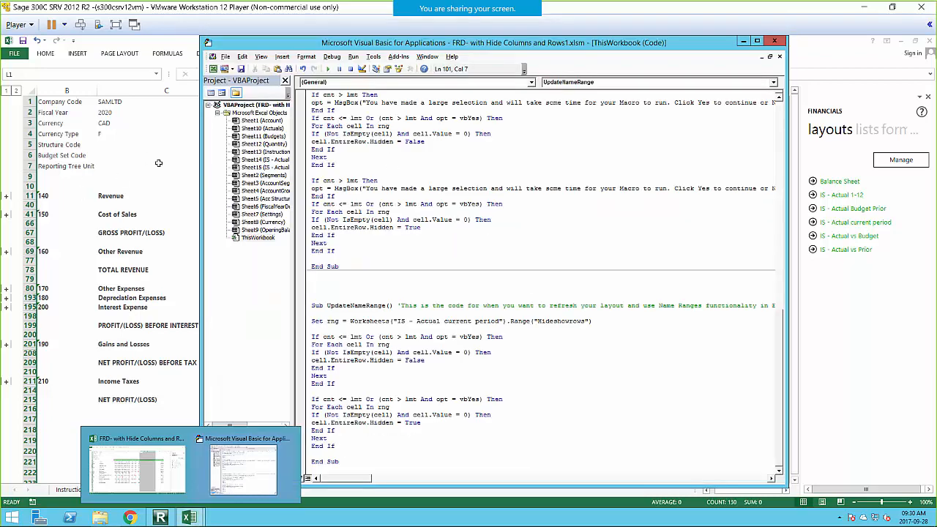
click(372, 460)
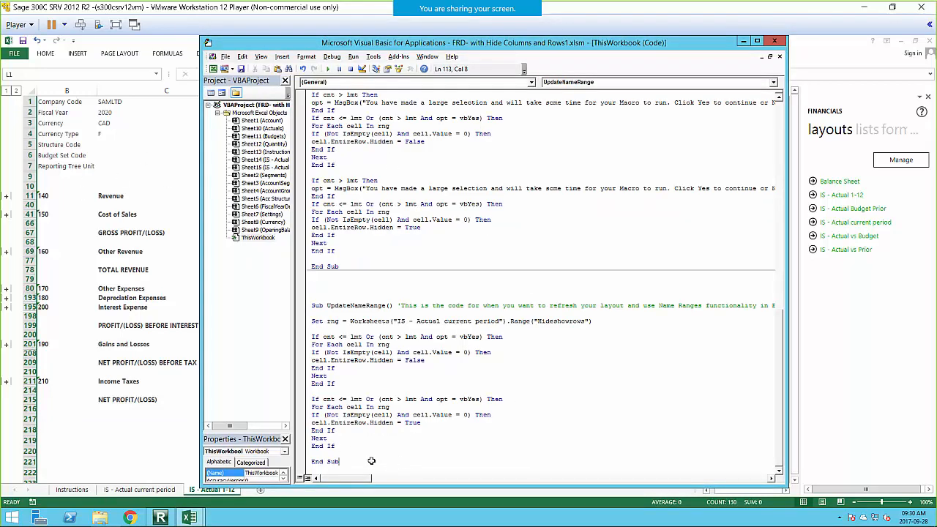
key(ctrl+v)
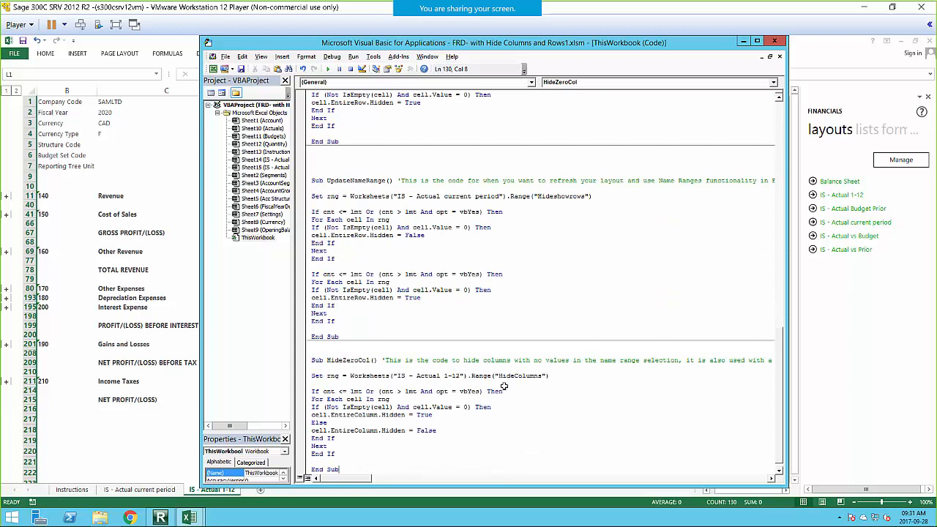
scroll(505, 383, down, 1)
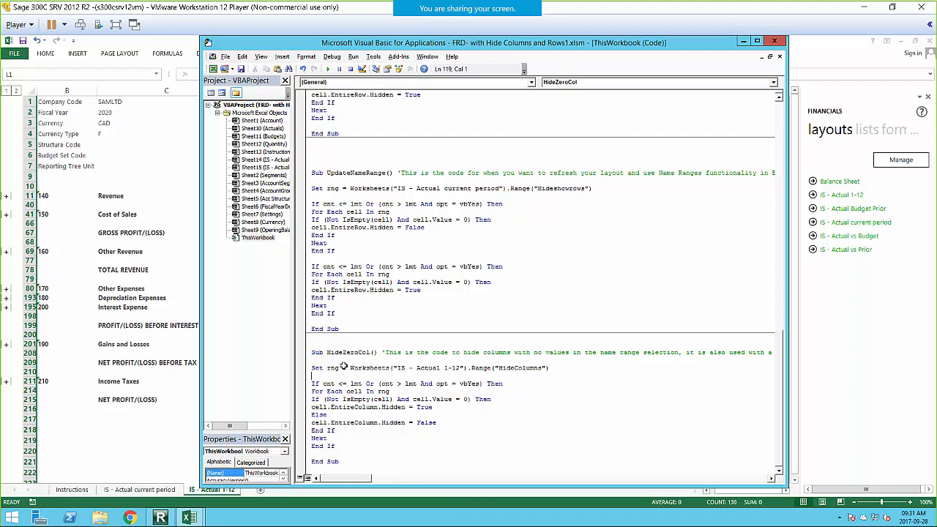
Compare the worksheet name in the HideZeroCol macro with the report's sheet tab name and check its named range reference
drag(396, 368, 458, 368)
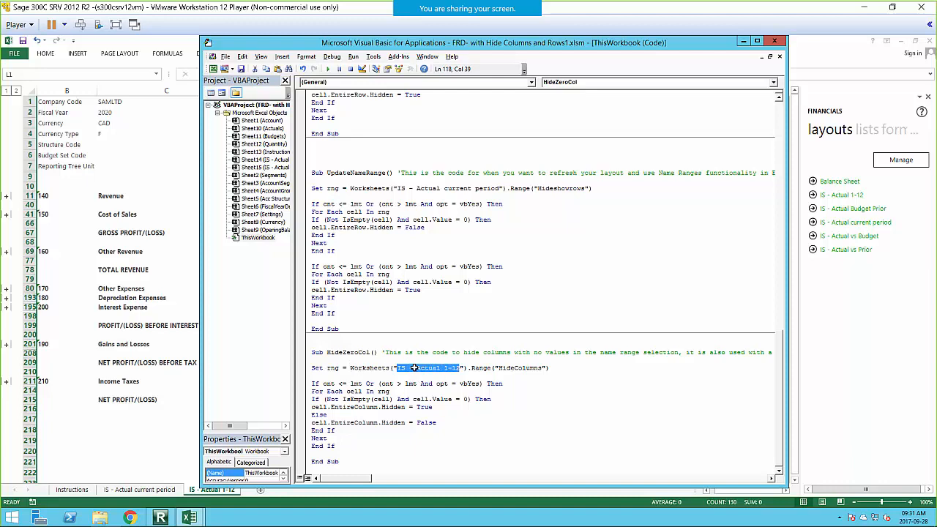
click(216, 493)
right_click(210, 491)
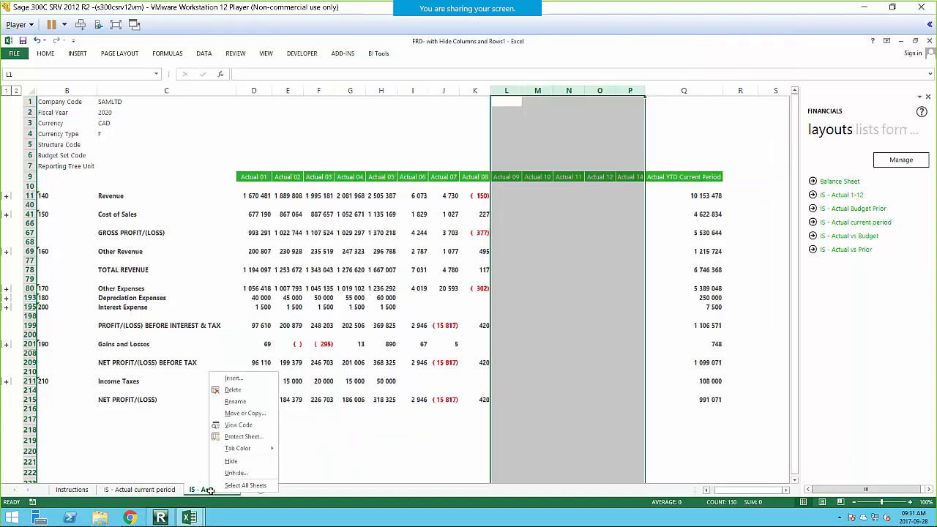
click(237, 401)
key(Return)
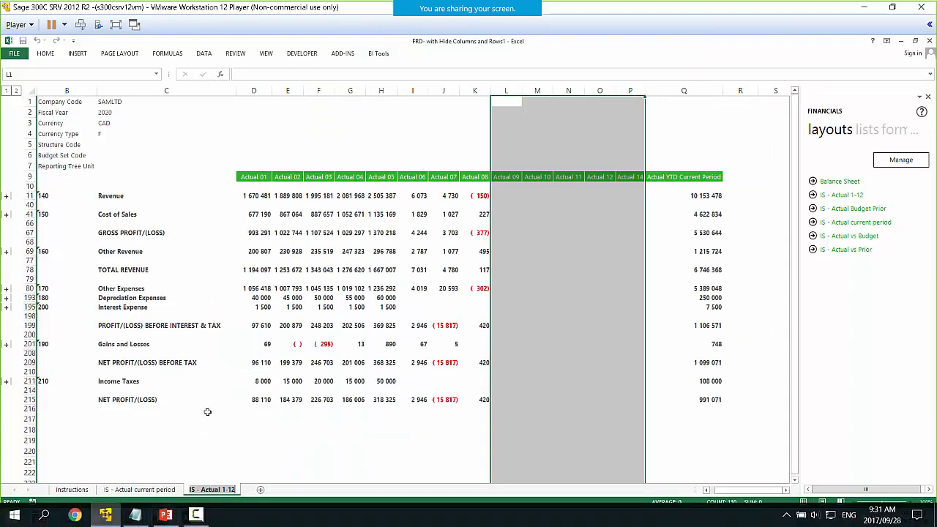
click(207, 411)
click(189, 518)
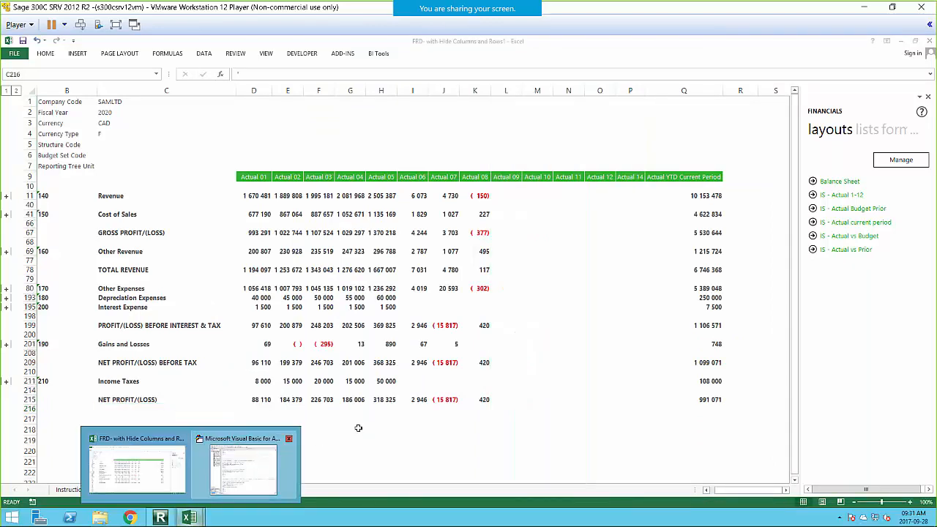
click(243, 468)
text(1-12").Range("HideColumns"))
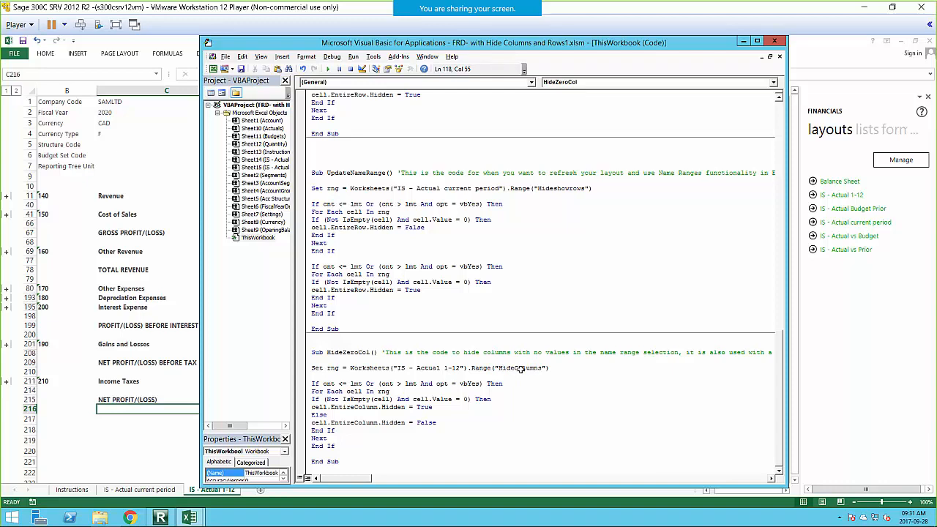
click(743, 41)
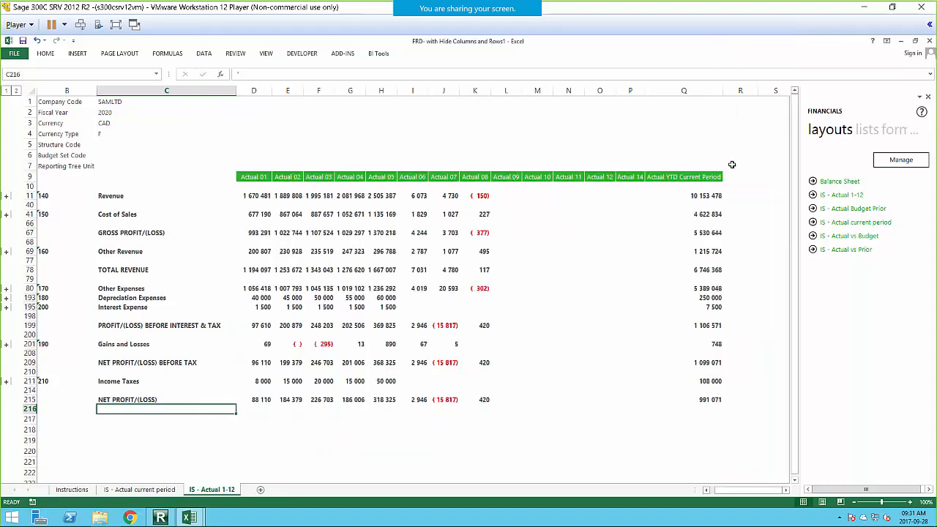
Unhide row 8 with the period numbers and delete the Actual 14 column from the IS - Actual 1-12 sheet
double_click(33, 172)
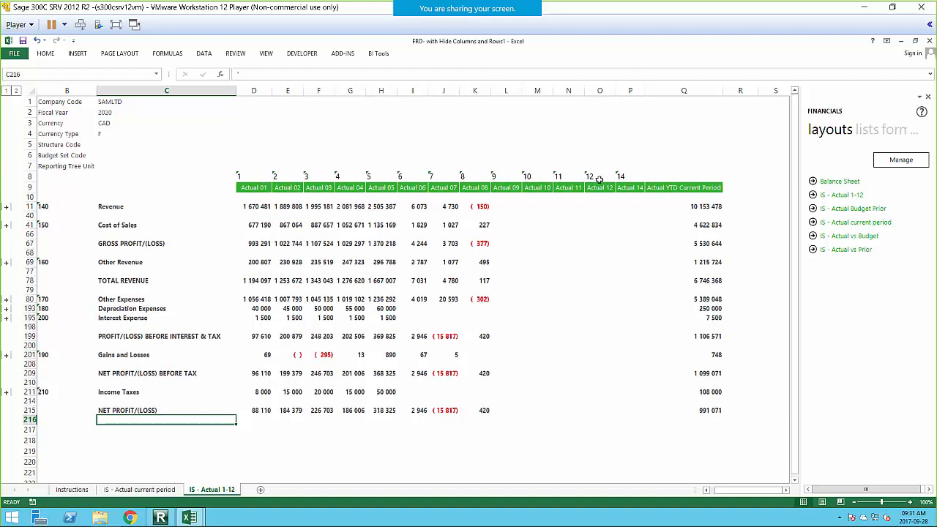
right_click(630, 90)
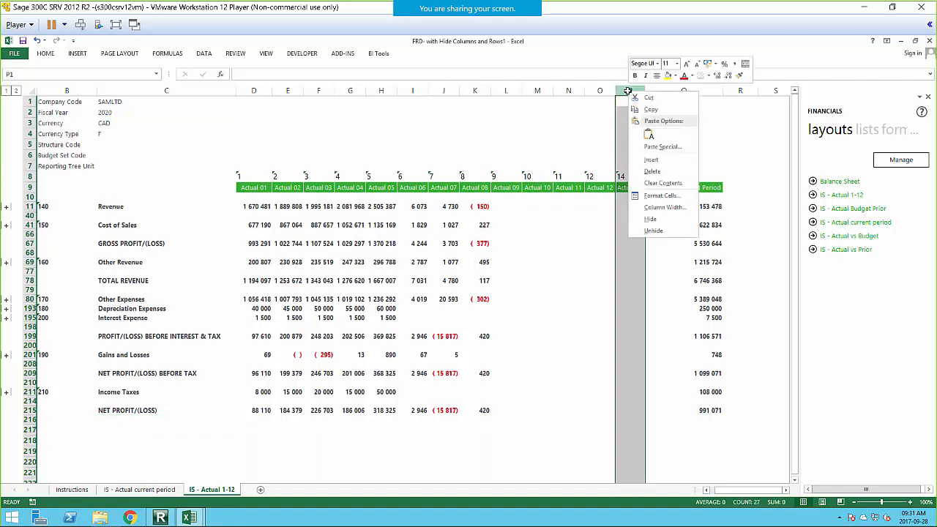
click(651, 171)
click(639, 130)
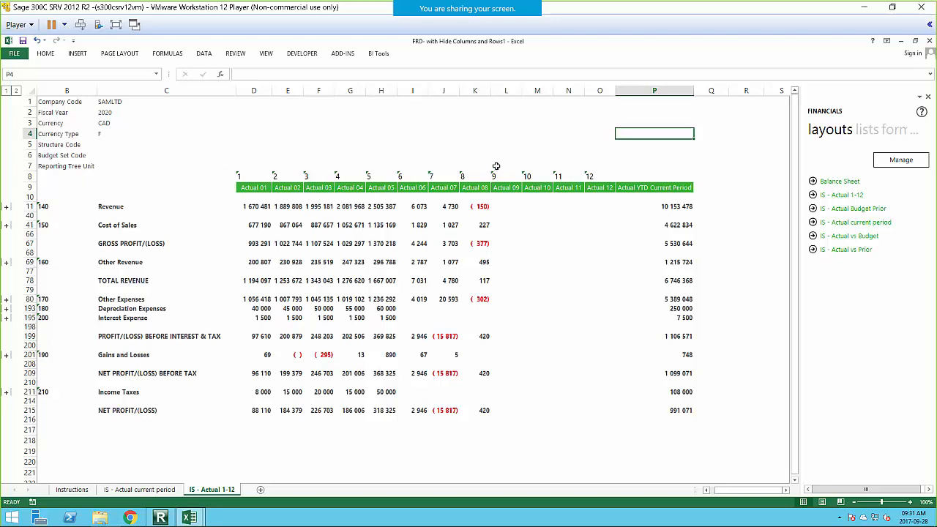
Insert a row above Structure Code and label it "Current Period" in cell B5
click(29, 144)
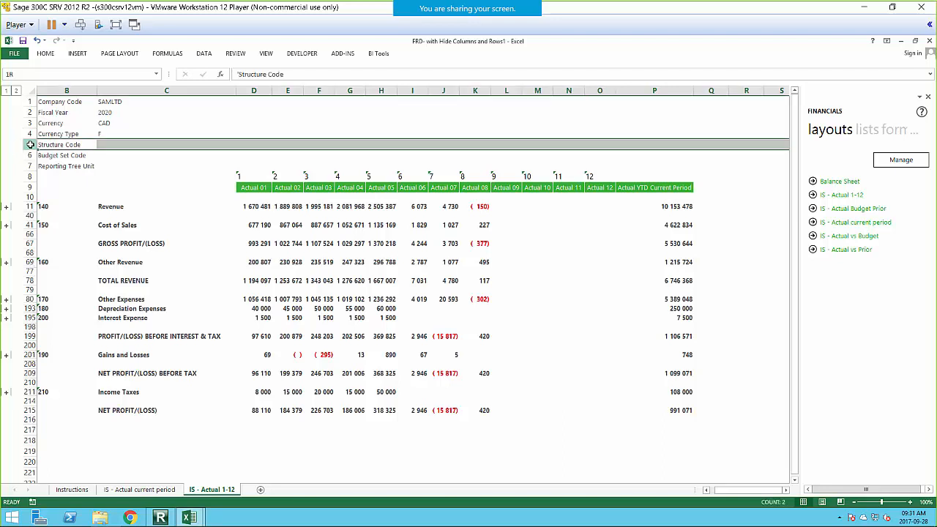
right_click(31, 144)
click(53, 213)
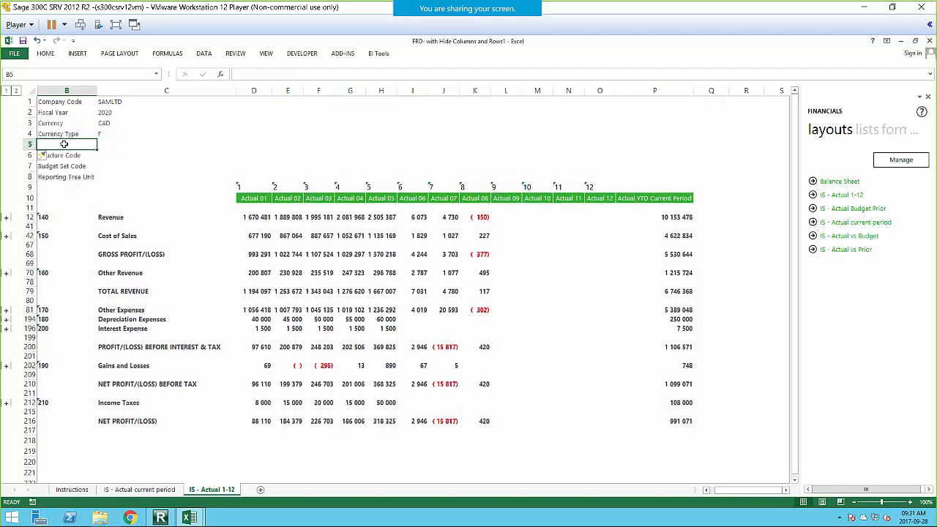
text(Current Period)
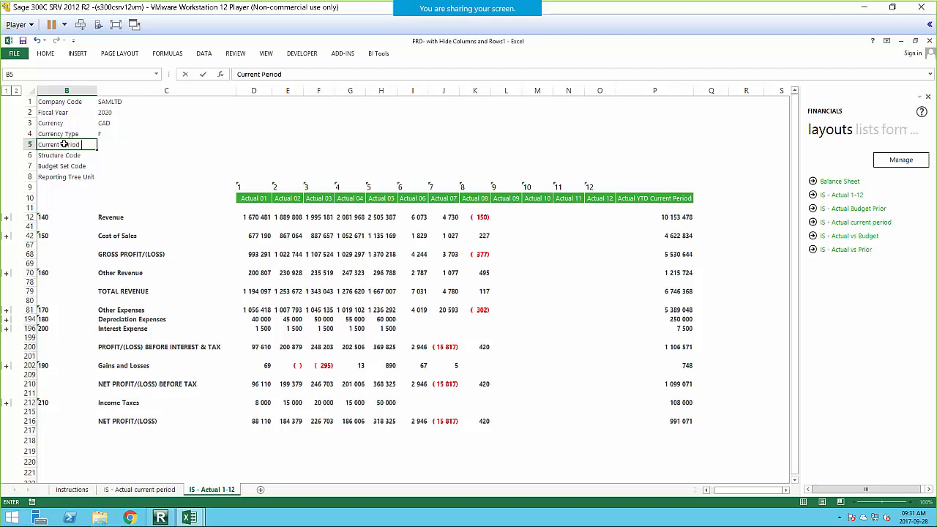
Add the Current Period formula to cell C5 and replace its company code with the absolute reference $C$1
click(129, 142)
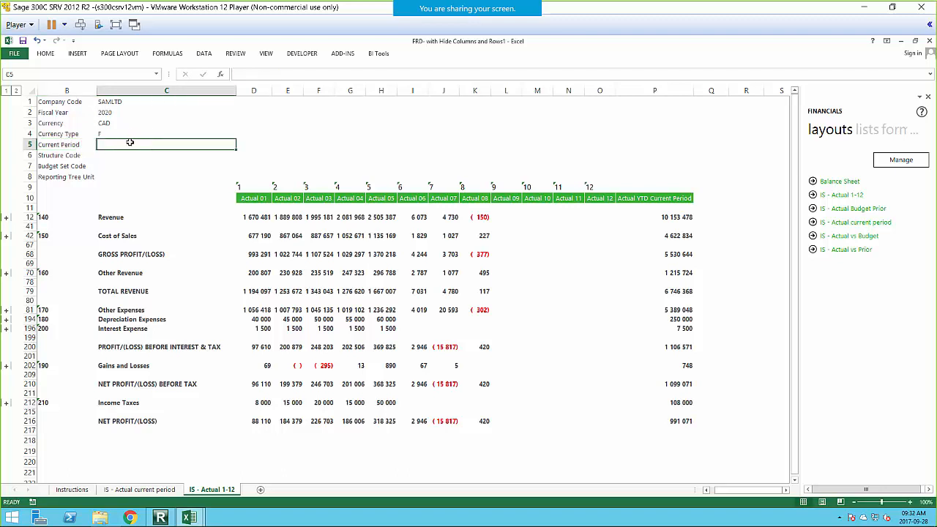
click(894, 130)
drag(834, 258, 179, 143)
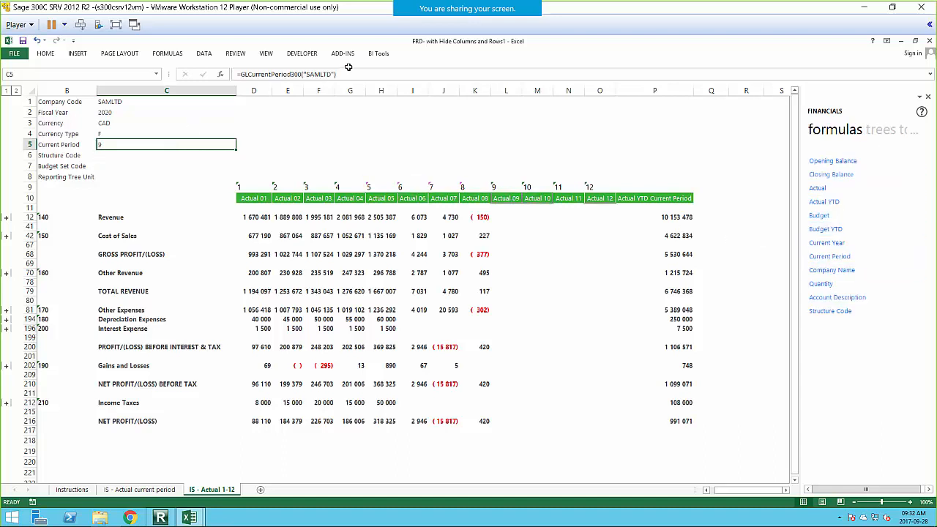
double_click(314, 74)
click(109, 103)
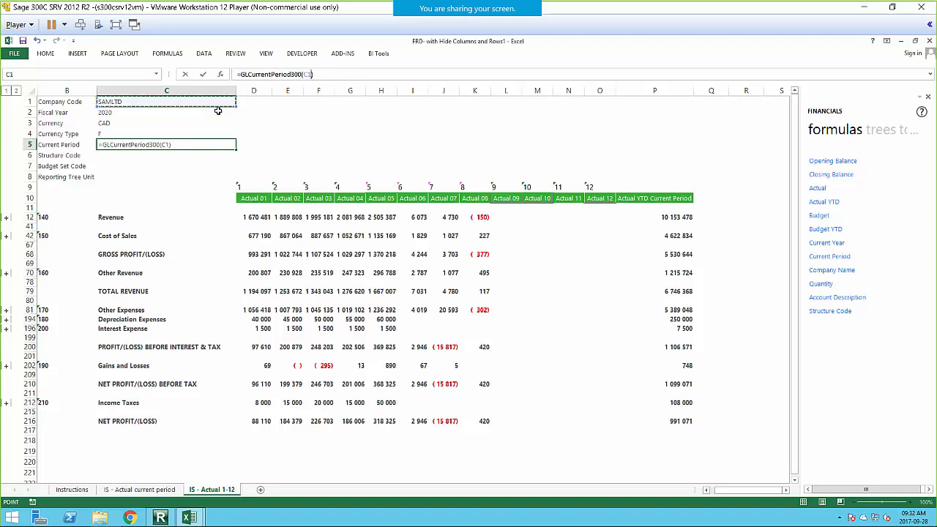
key(F4)
key(Return)
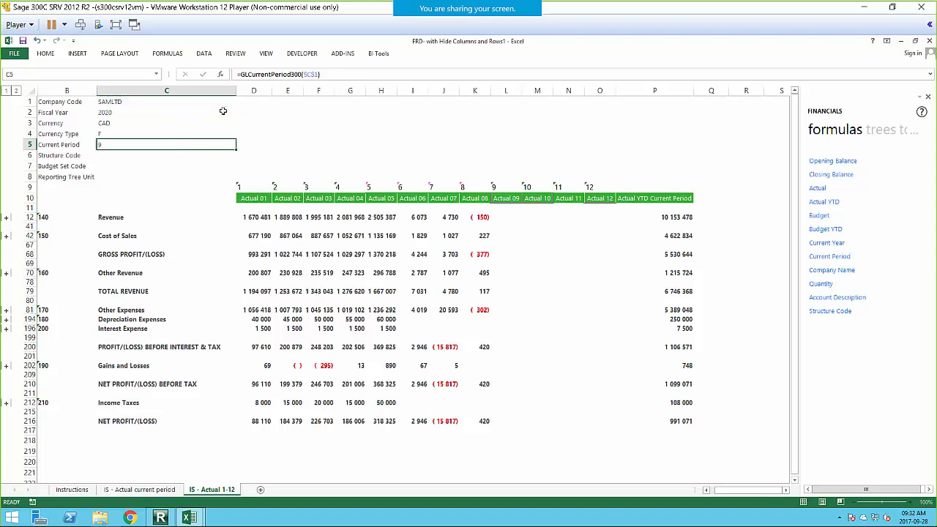
Wrap the Current Period formula in cell C5 in the NUMBERVALUE function
click(538, 150)
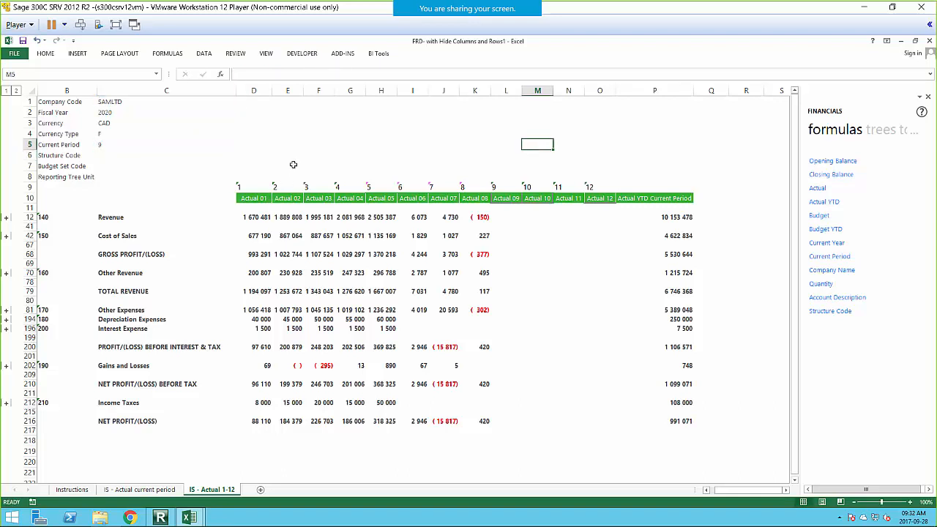
click(253, 167)
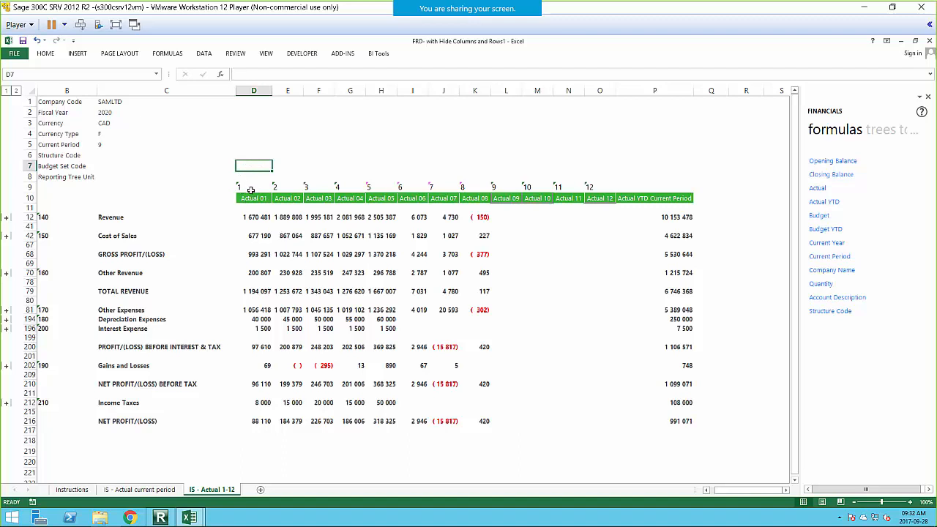
click(117, 145)
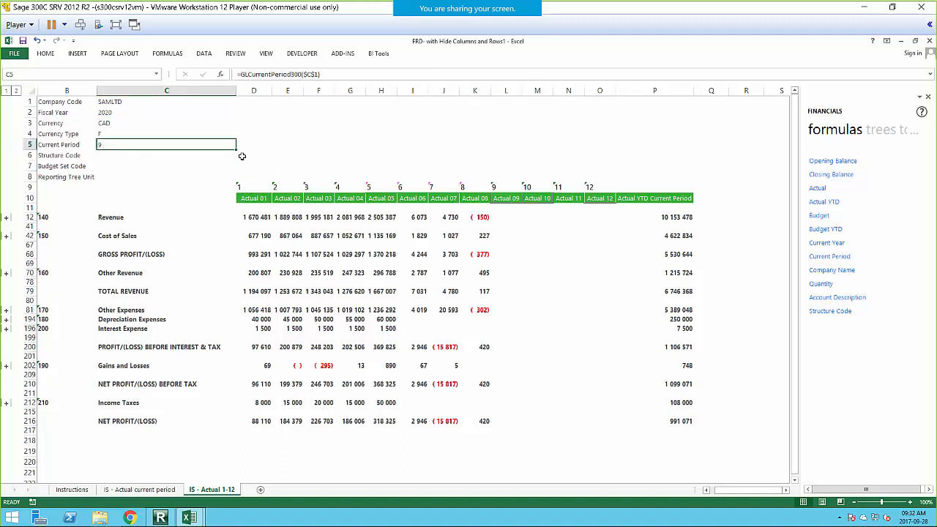
click(242, 74)
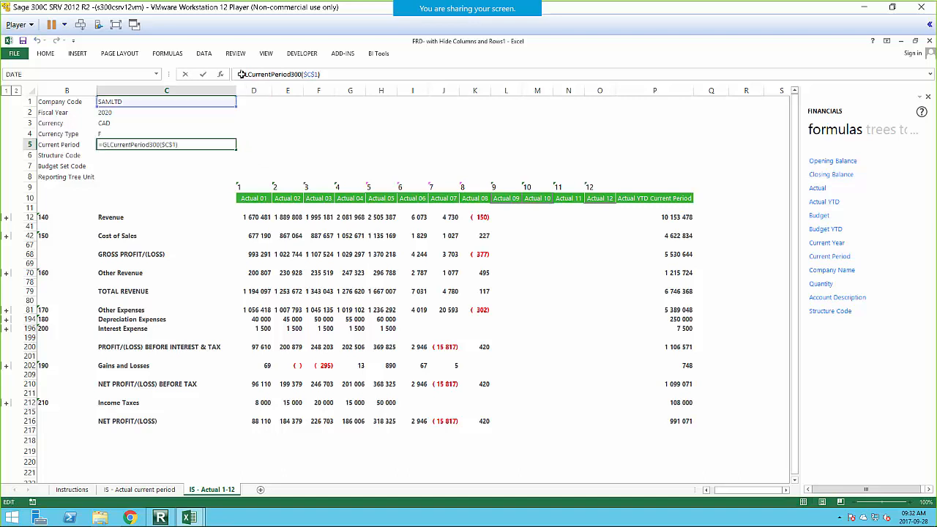
text(Num)
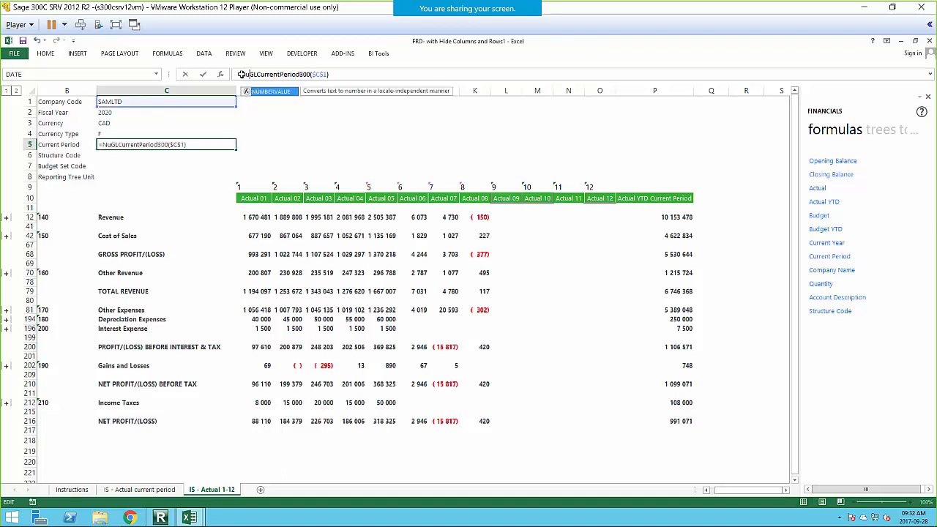
click(276, 100)
click(102, 144)
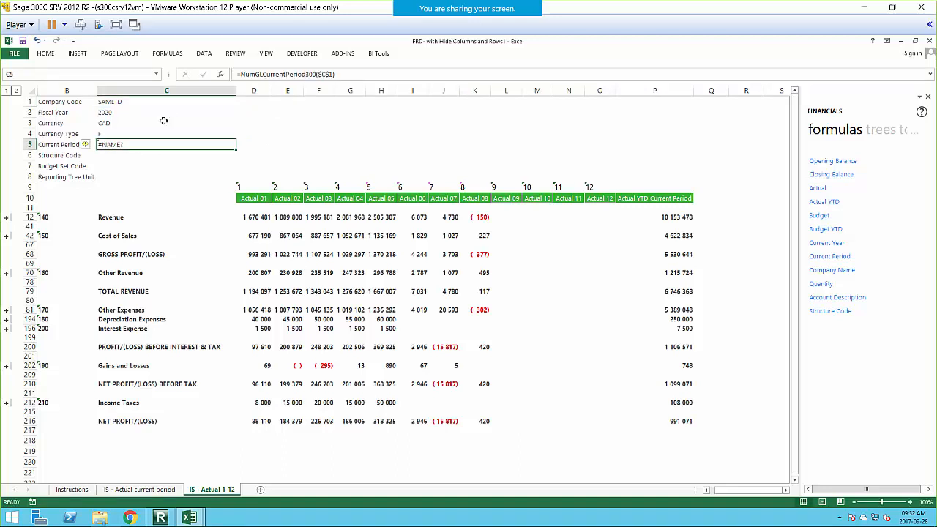
click(254, 74)
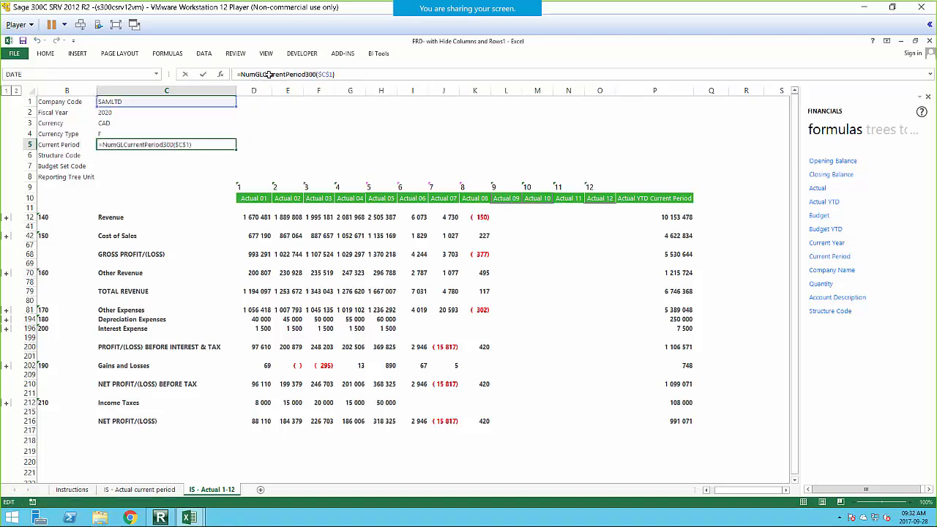
text(b)
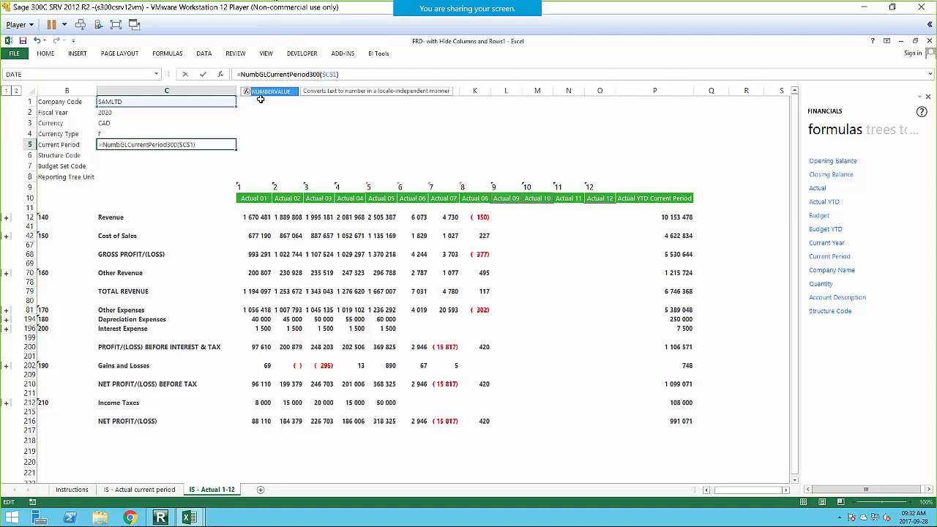
double_click(262, 90)
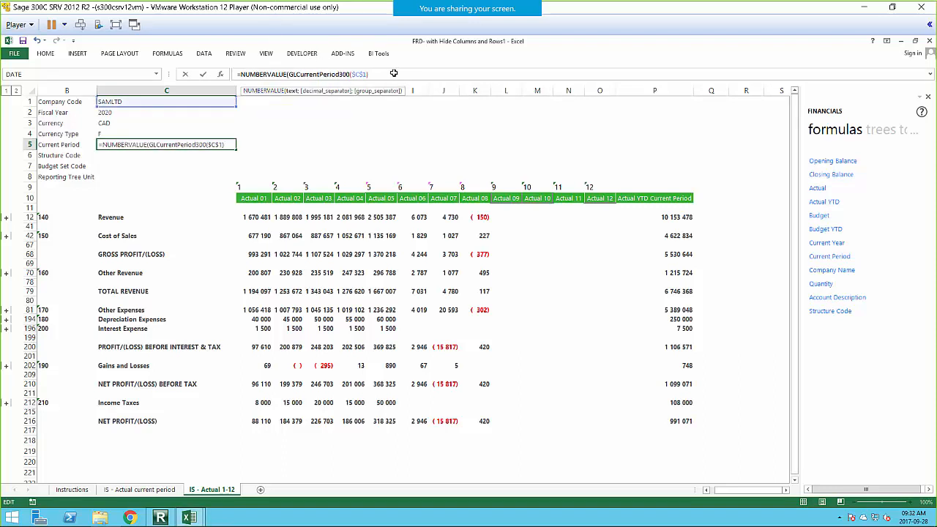
key(Return)
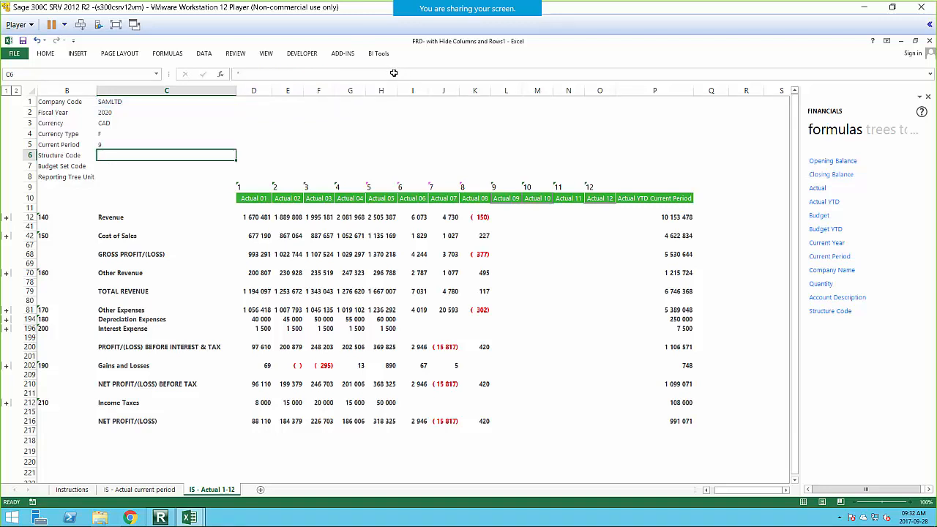
Enter the formula =IF($C$5<D$9;0;D$9) in cell D8 above period 1
click(258, 167)
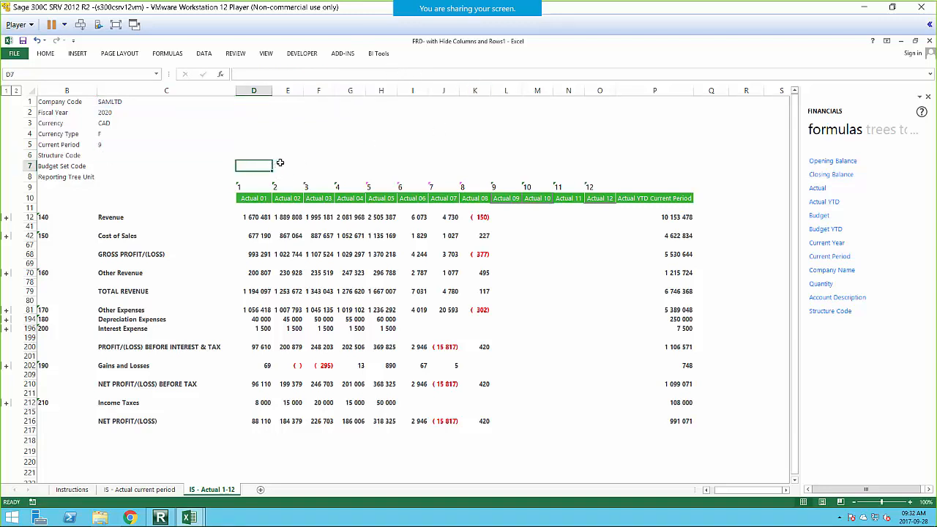
key(Down)
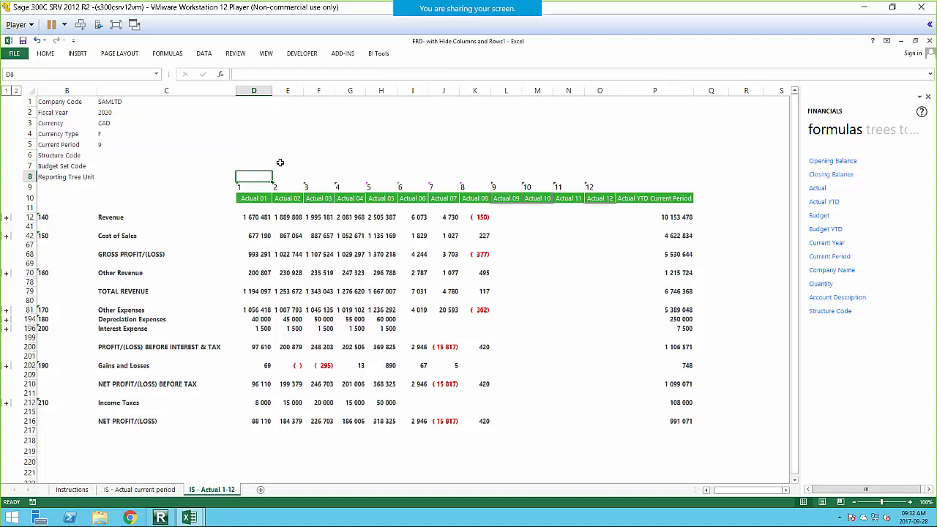
text(=IF)
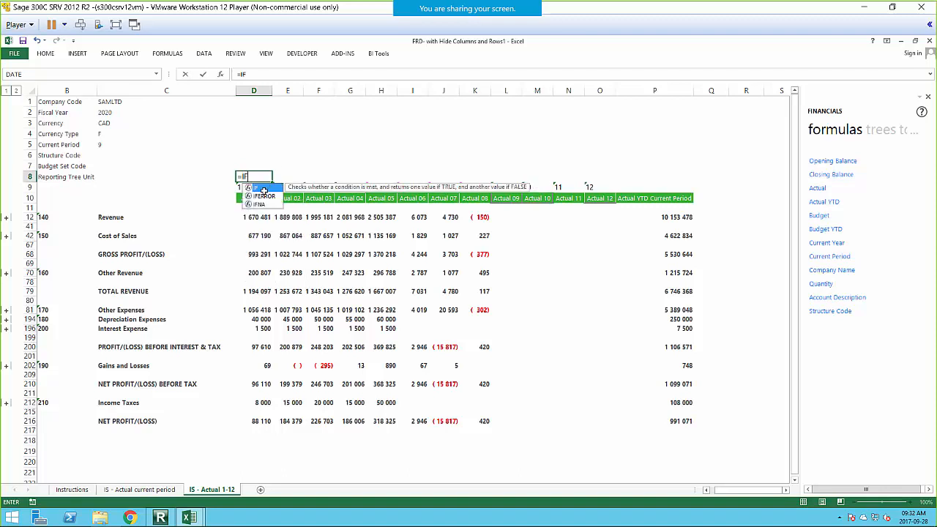
double_click(262, 189)
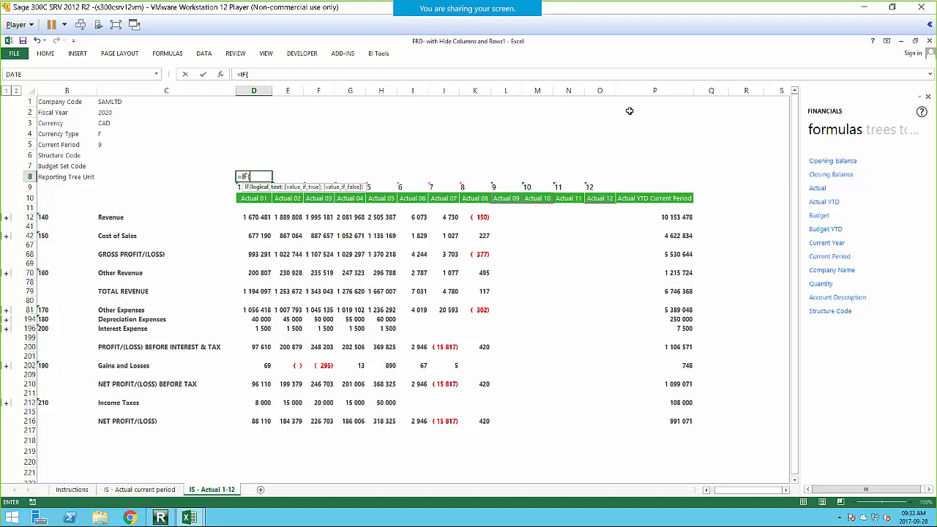
click(109, 145)
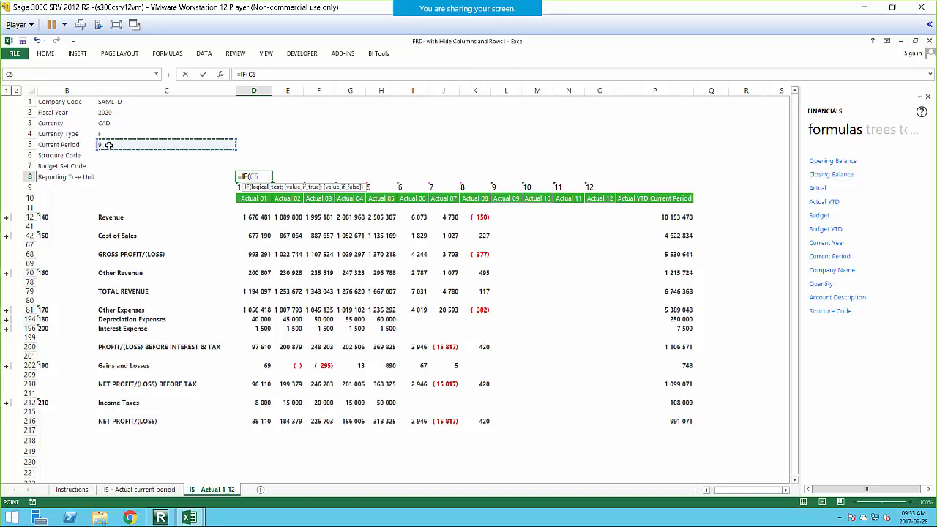
key(F4)
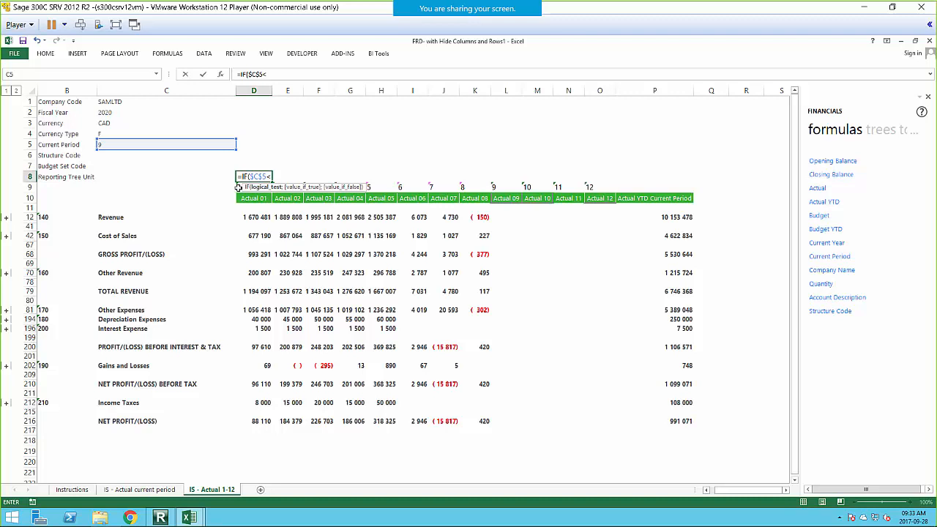
click(265, 192)
key(F4)
key(F4)
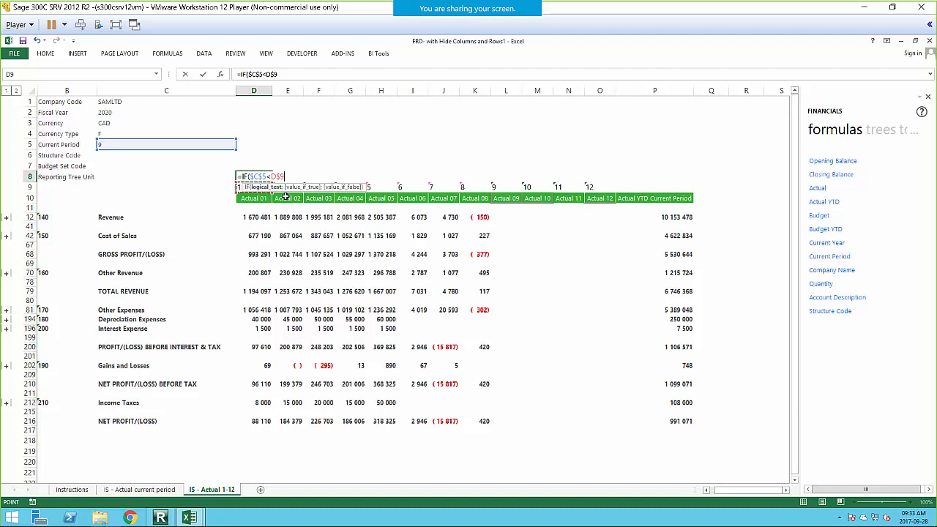
text(;)
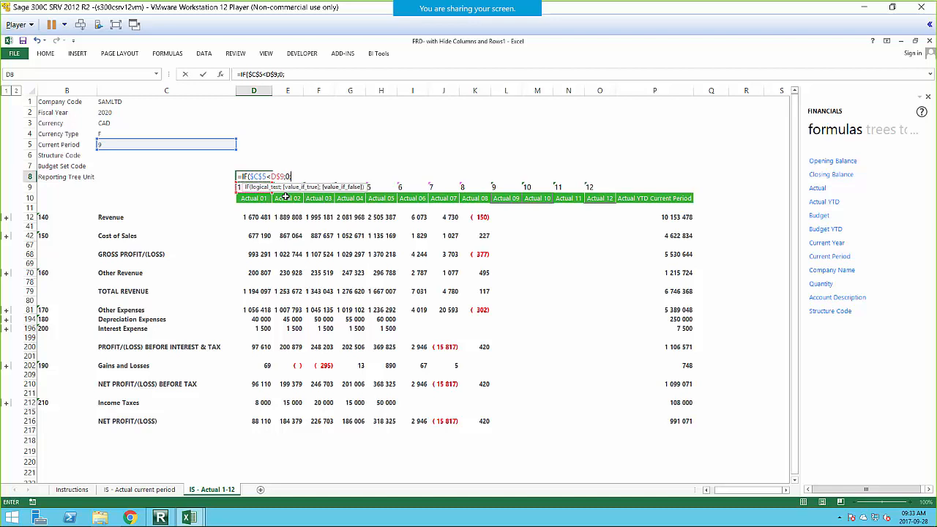
text(0;)
click(238, 189)
key(F4)
key(F4)
key(Return)
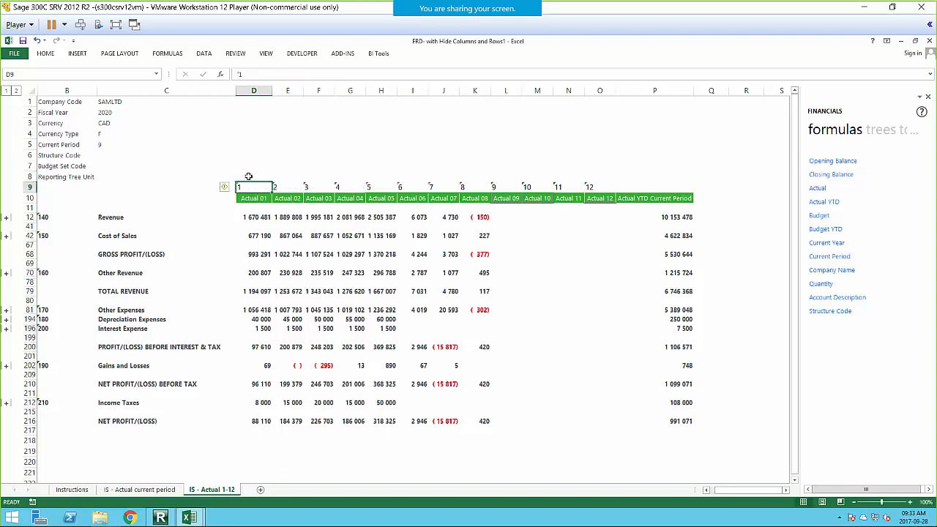
Check the references used in the IF formula in cell D8
click(248, 176)
double_click(248, 175)
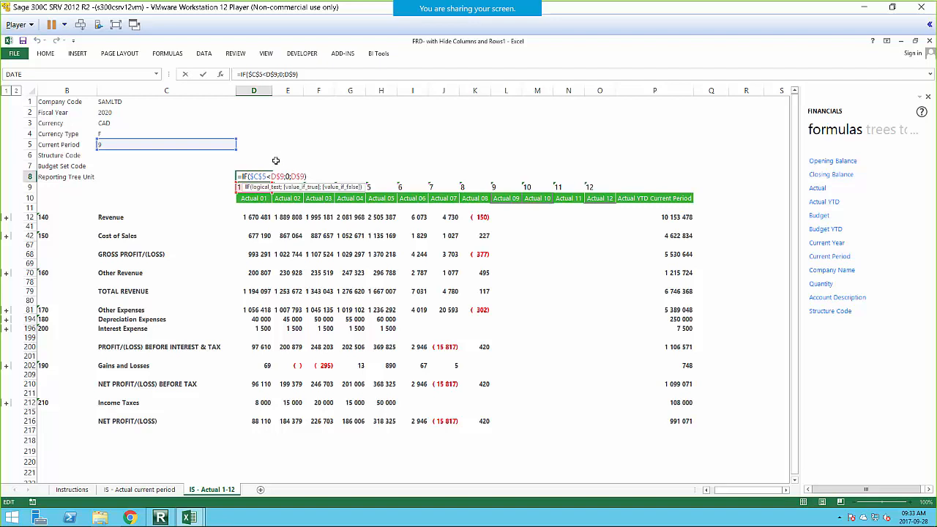
key(Return)
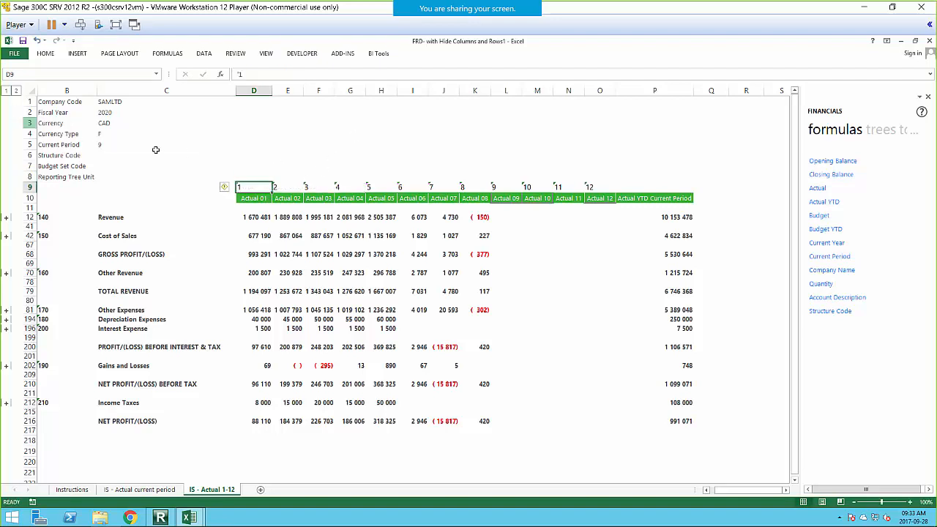
Format the Current Period value in cell C5 as a Number without decimals
click(127, 144)
click(45, 53)
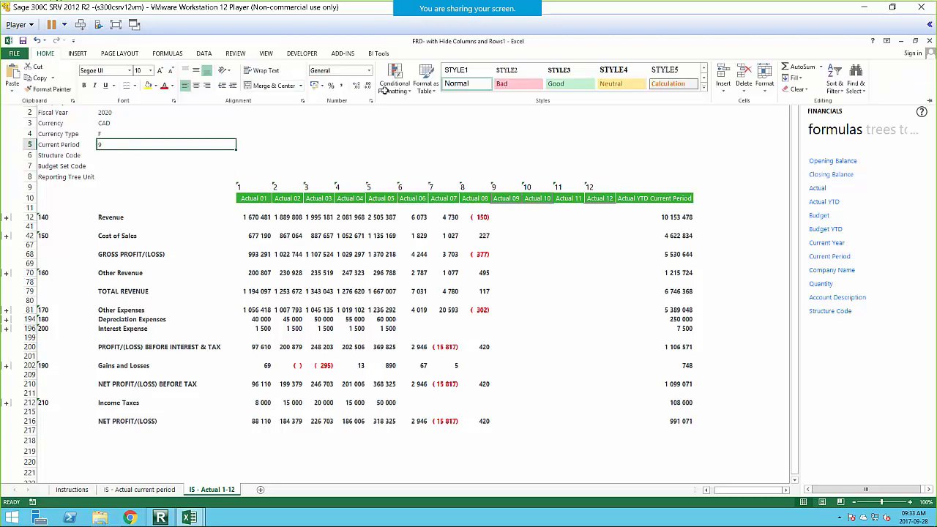
click(369, 70)
click(349, 110)
click(46, 53)
double_click(367, 87)
Apply the Number format to the period numbers 1 to 12 in cells D9:O9
click(251, 183)
click(240, 174)
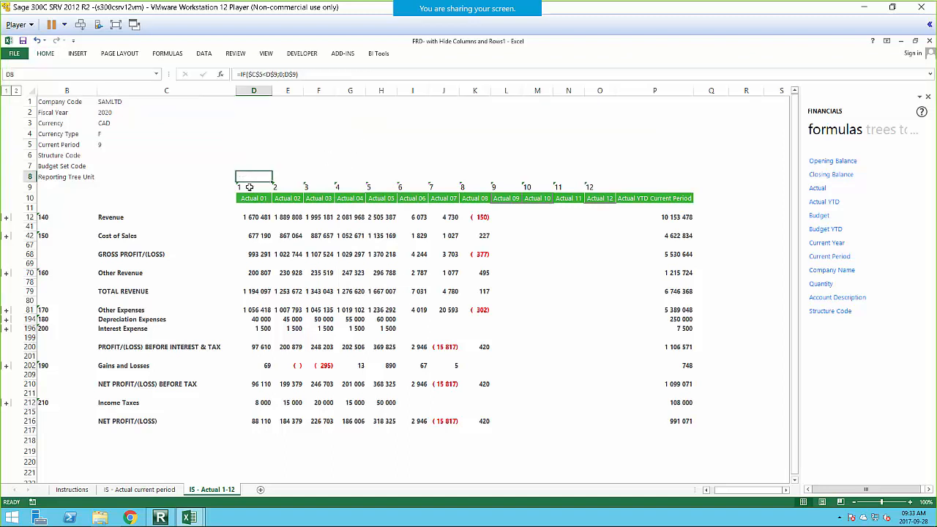
drag(249, 187, 604, 187)
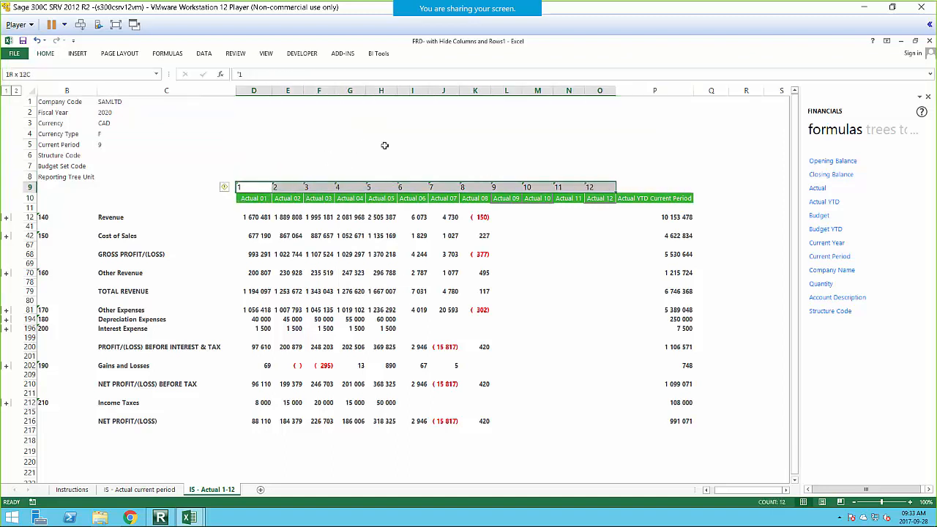
click(45, 53)
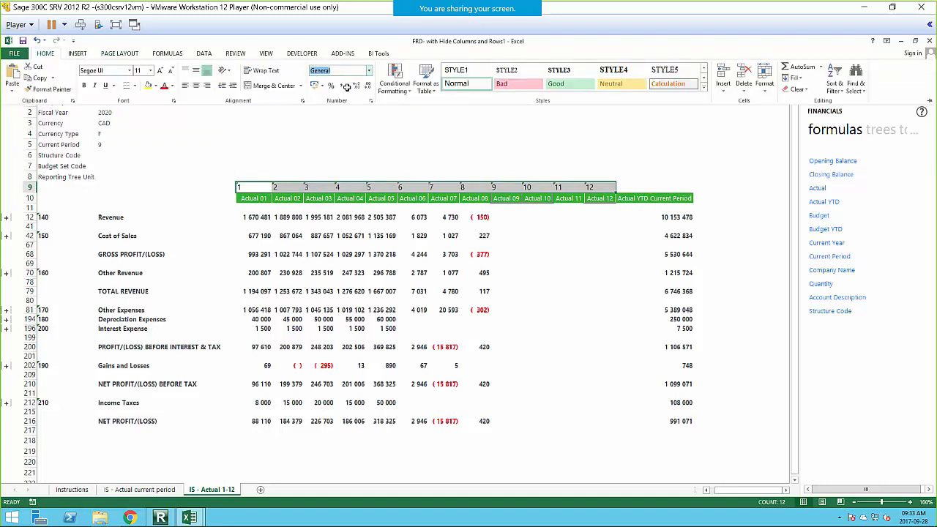
click(369, 70)
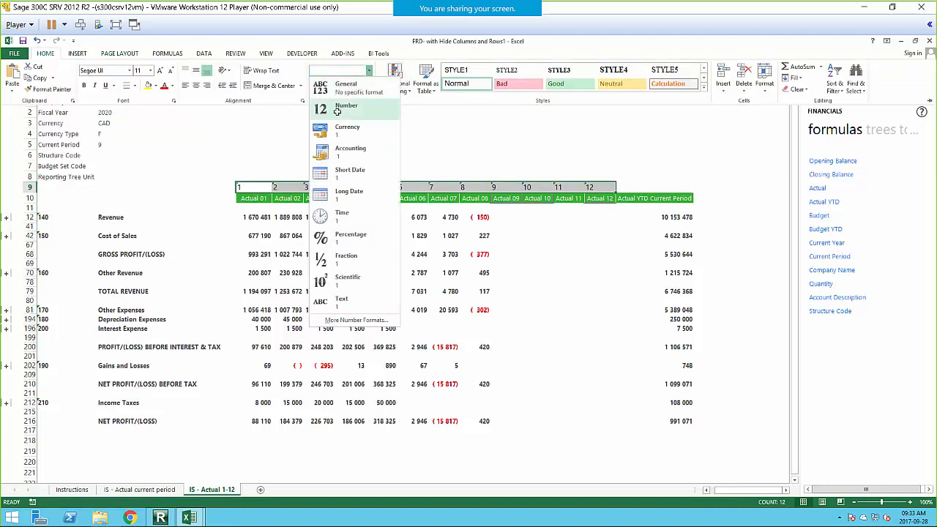
click(337, 111)
Recheck the IF formula in cell D8 and replace the Current Period formula in cell C5 with the fixed value 9
click(248, 174)
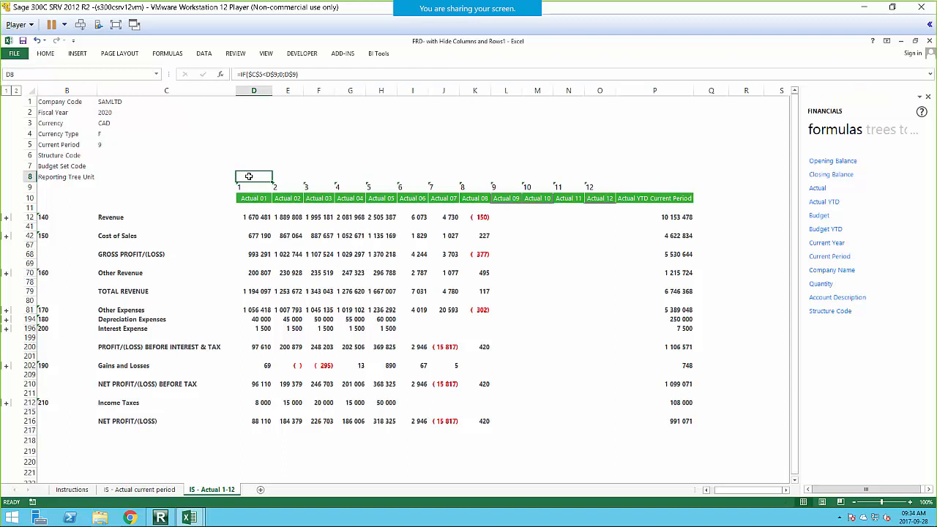
double_click(249, 176)
key(Escape)
click(289, 75)
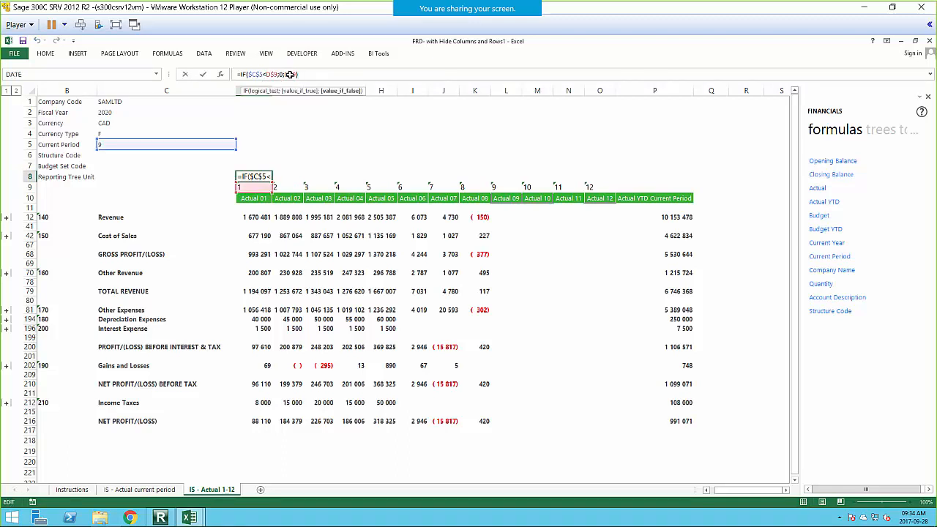
key(Return)
click(112, 142)
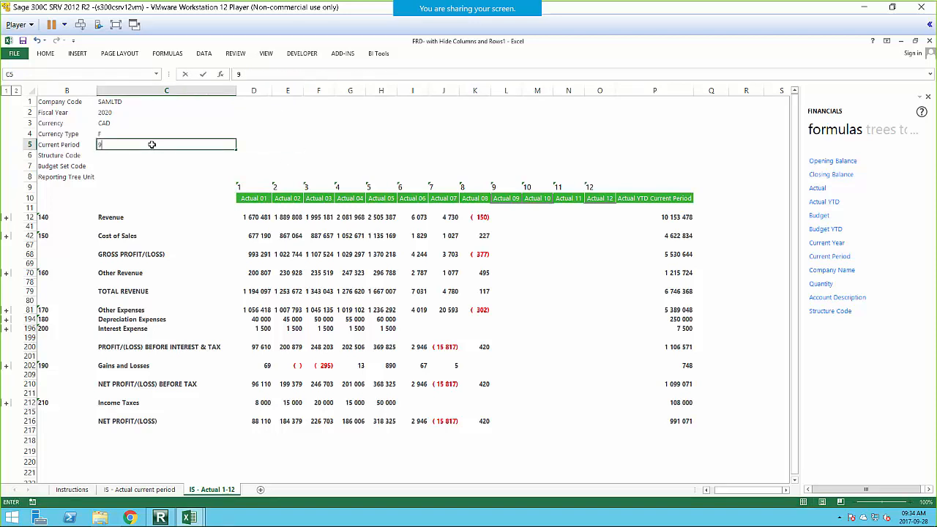
key(Return)
Clear cell D8 and start a new IF formula whose logical test is $C$5<D$9
click(249, 176)
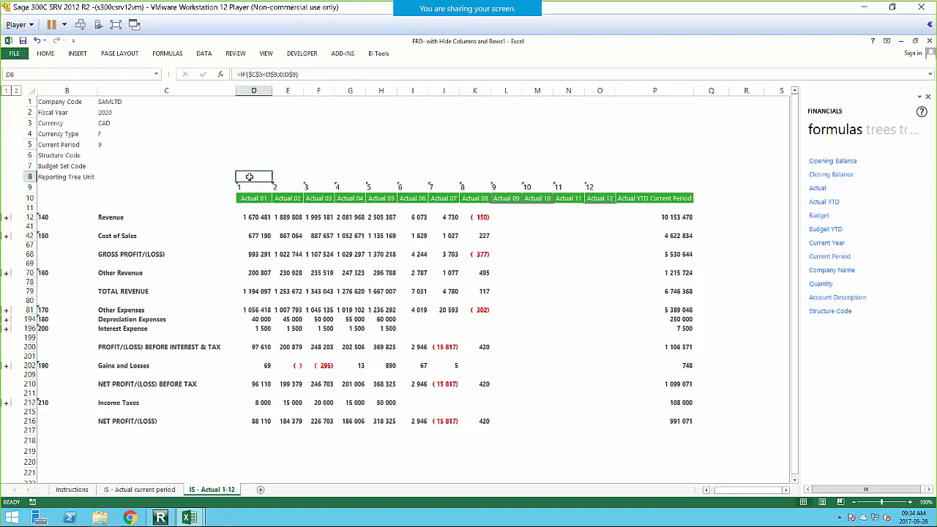
drag(326, 76, 106, 69)
key(Delete)
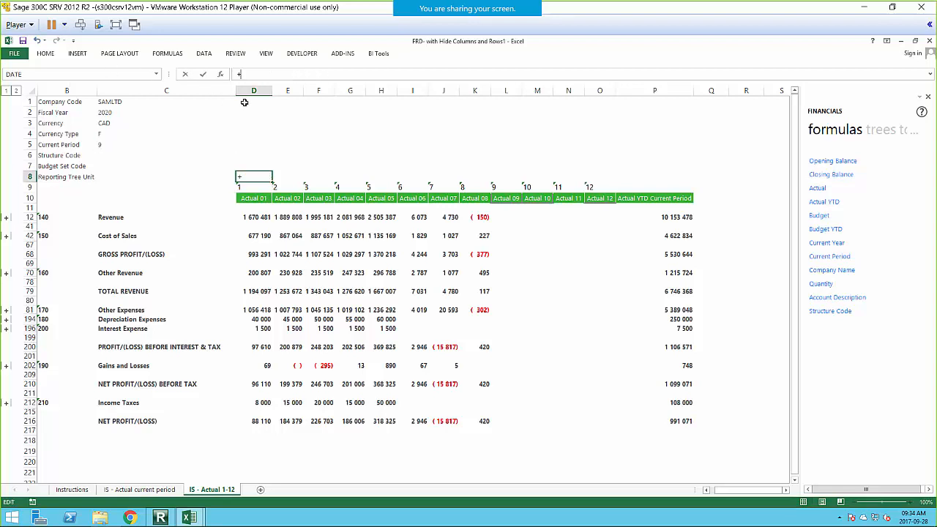
text(=IF)
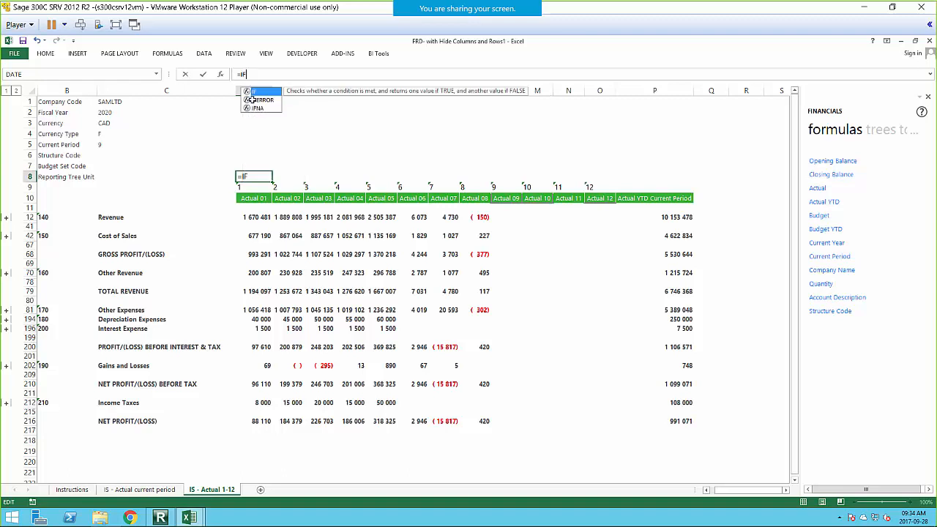
double_click(257, 90)
click(112, 144)
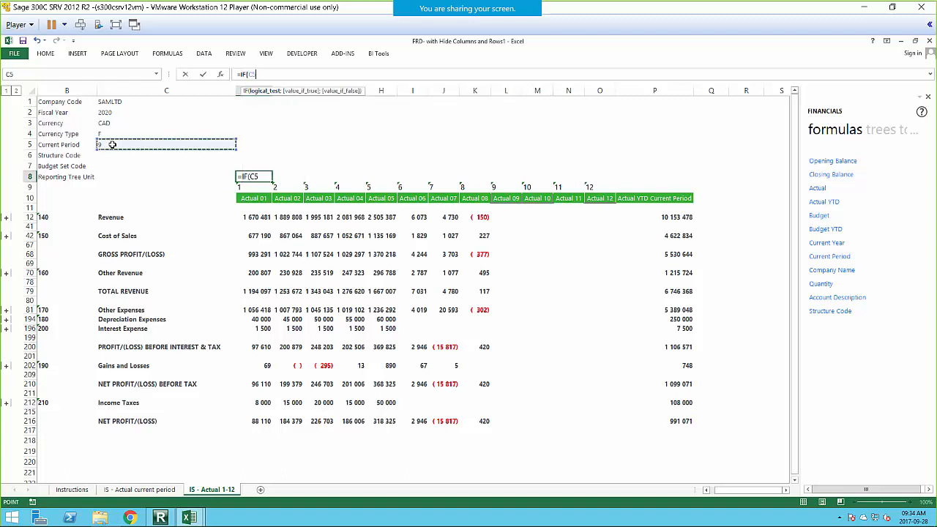
key(F4)
text(<)
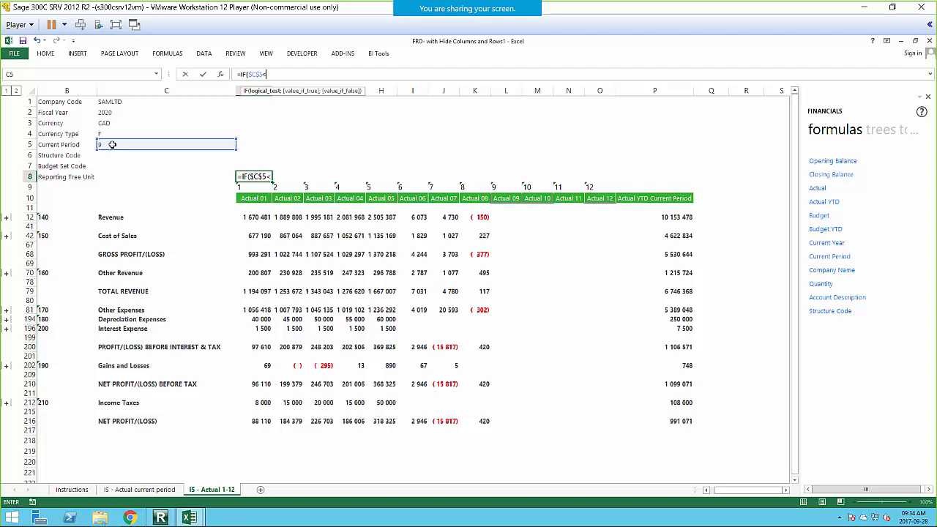
click(246, 188)
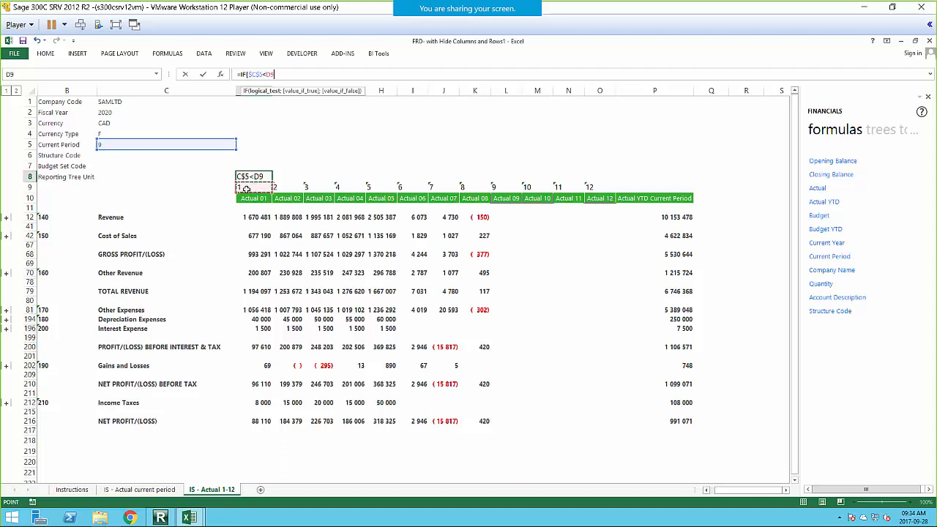
key(F4)
key(F4)
text(;)
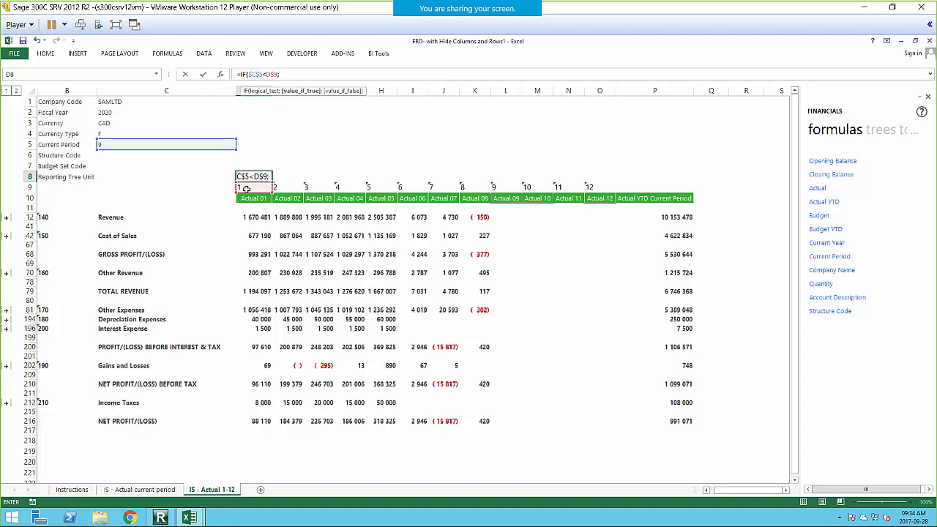
Complete the IF formula in D8 with 0 as the true value and D$9 as the false value
text(0;)
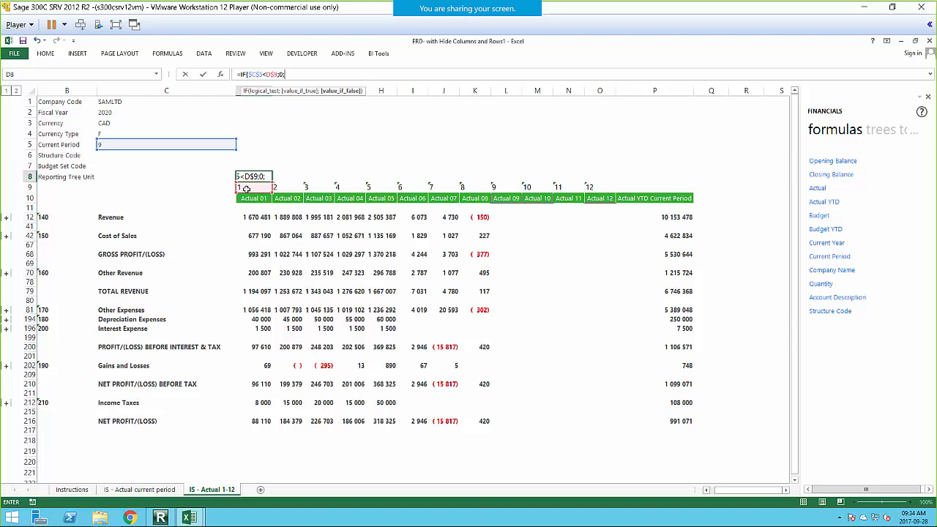
click(265, 187)
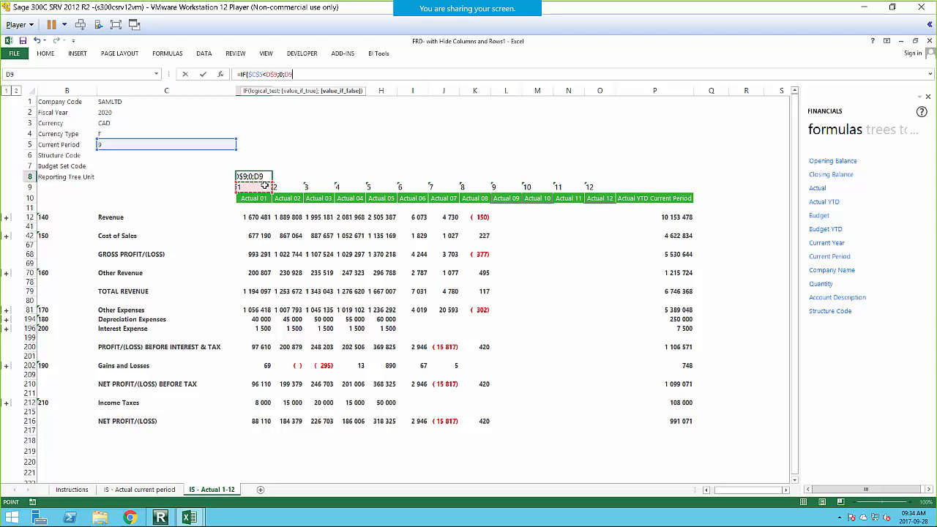
key(F4)
key(F4)
key(Return)
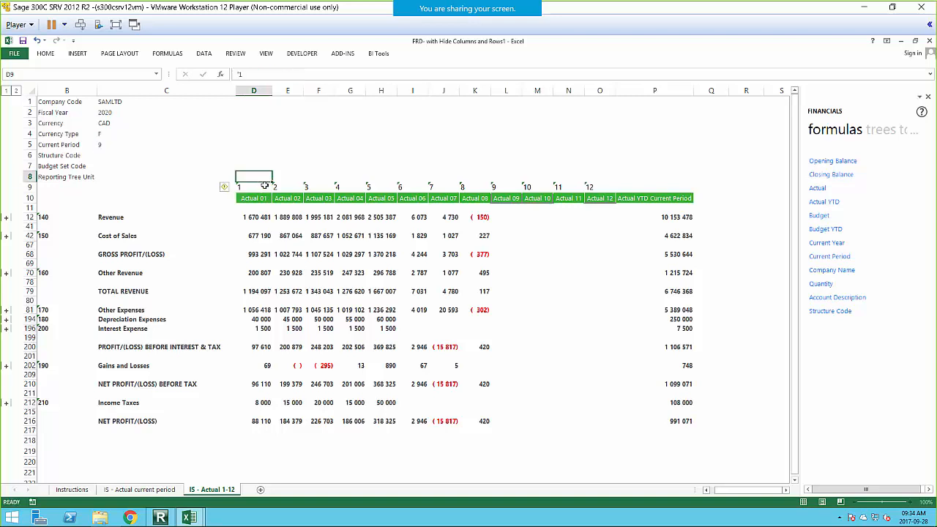
Apply the Number format to cells D8:O8 above the period numbers
drag(251, 177, 597, 178)
click(46, 54)
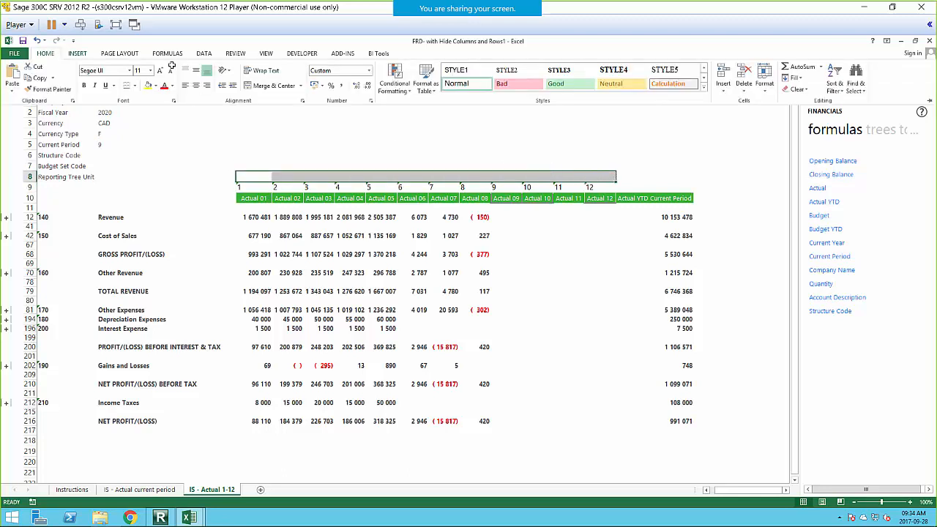
click(369, 71)
click(354, 106)
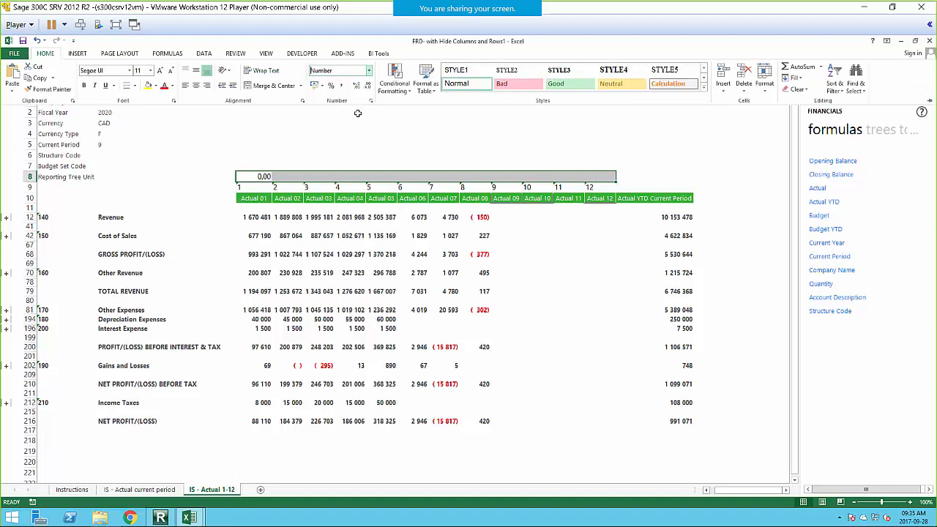
click(429, 143)
Re-enter the less-than operator between $C$5 and D$9 in the IF formula in cell D8
click(261, 176)
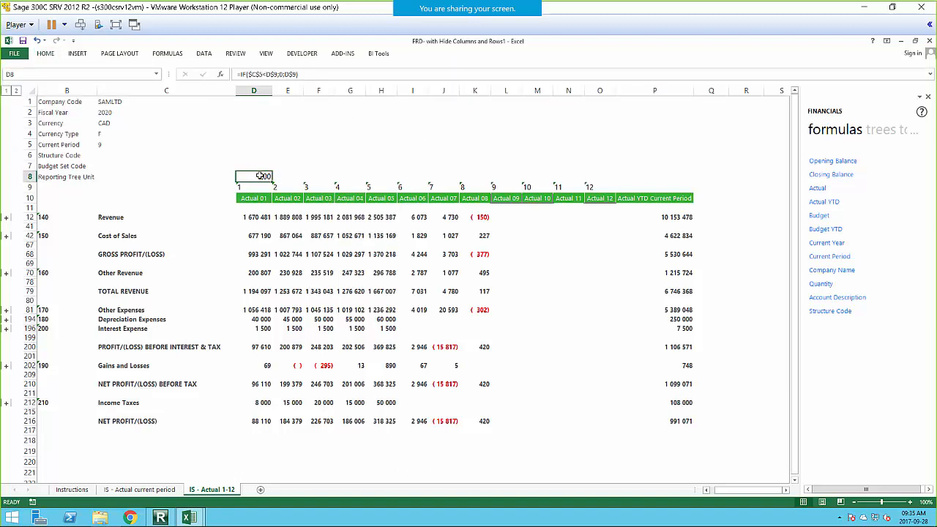
click(265, 74)
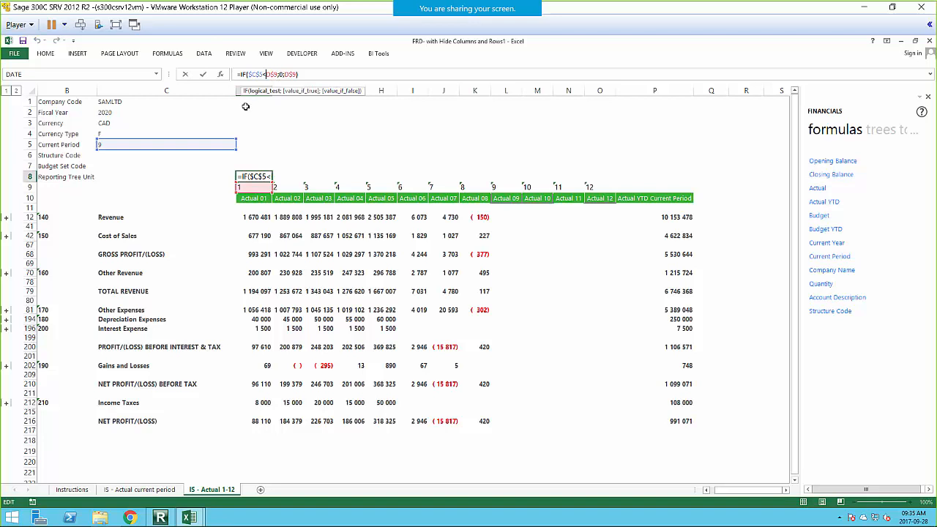
key(BackSpace)
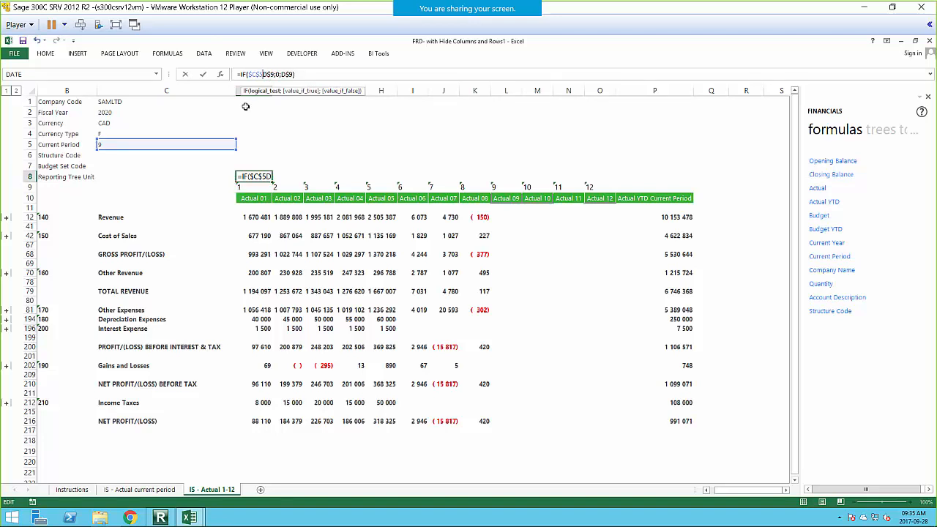
text(<)
key(BackSpace)
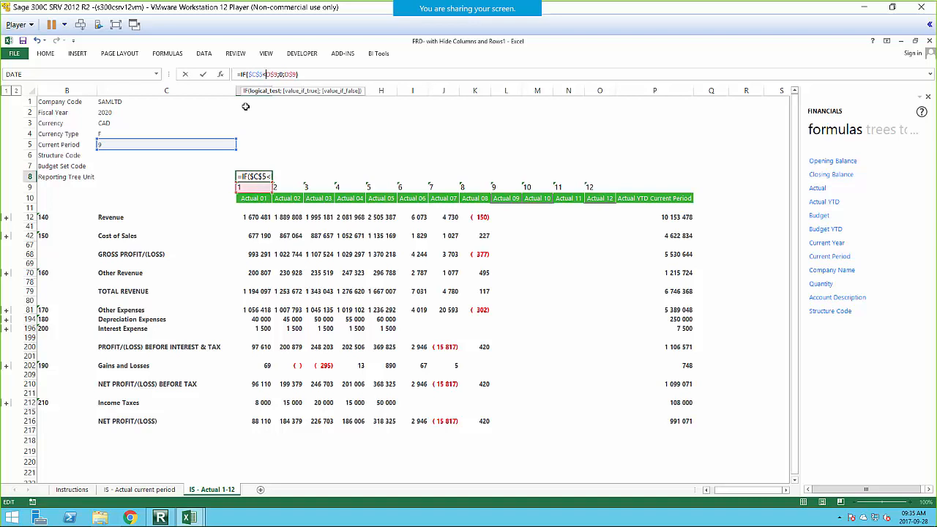
key(Return)
key(Up)
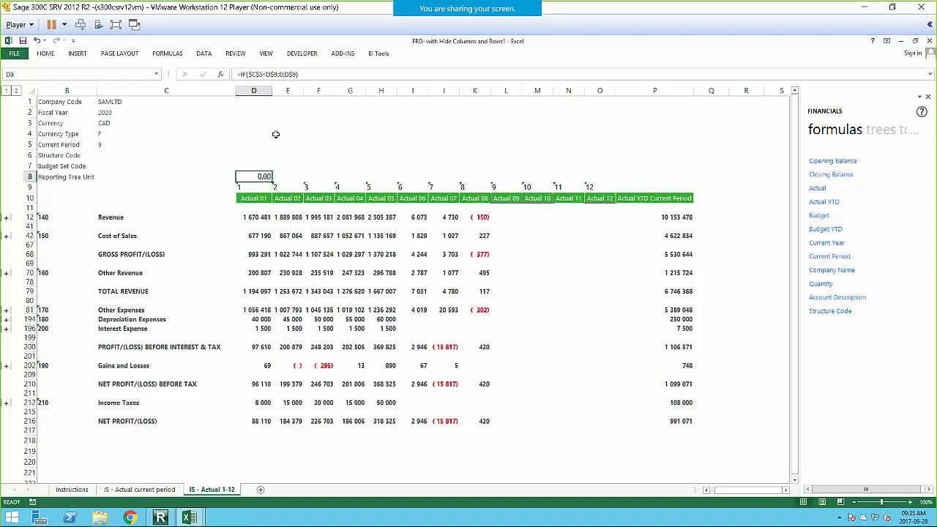
Format the period numbers in cells D9:O9 as Number with 0 decimal places
drag(242, 187, 591, 187)
right_click(590, 188)
click(650, 341)
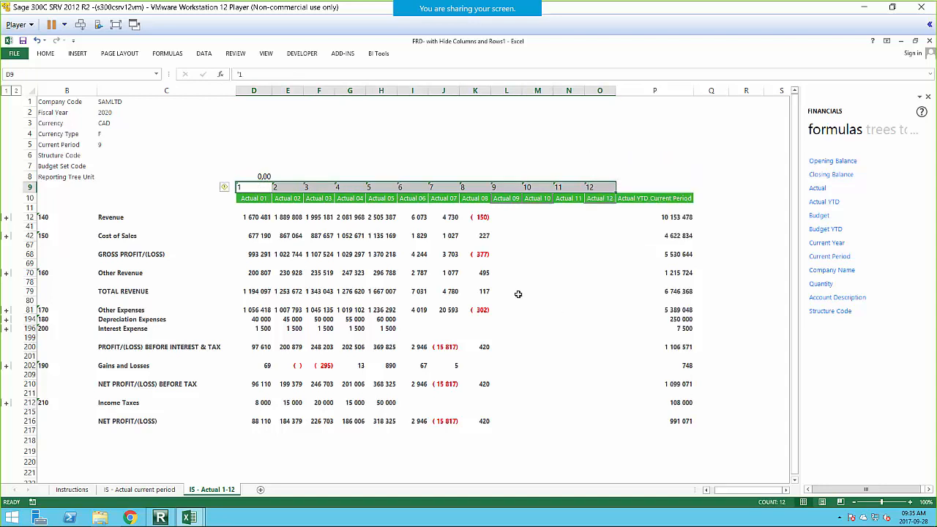
click(663, 291)
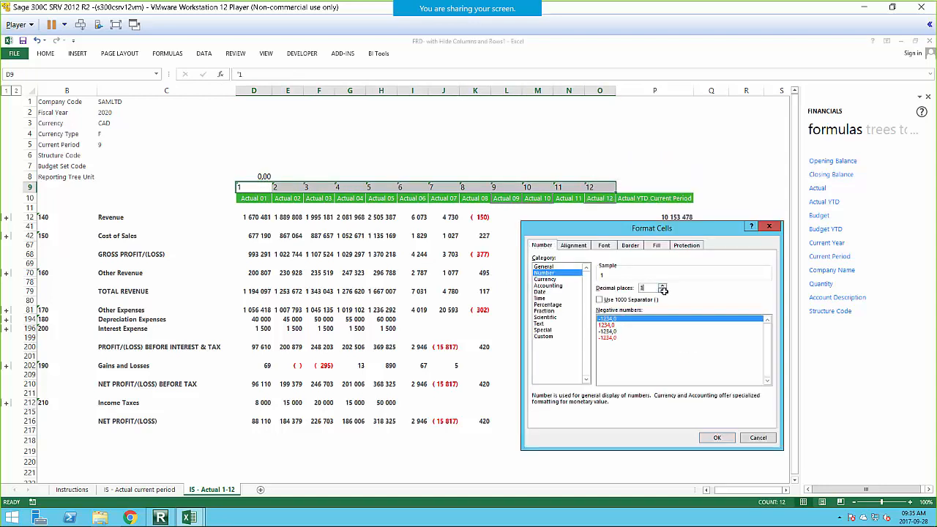
click(662, 290)
click(714, 437)
Convert the period numbers stored as text in D9:O9 to real numbers
click(226, 187)
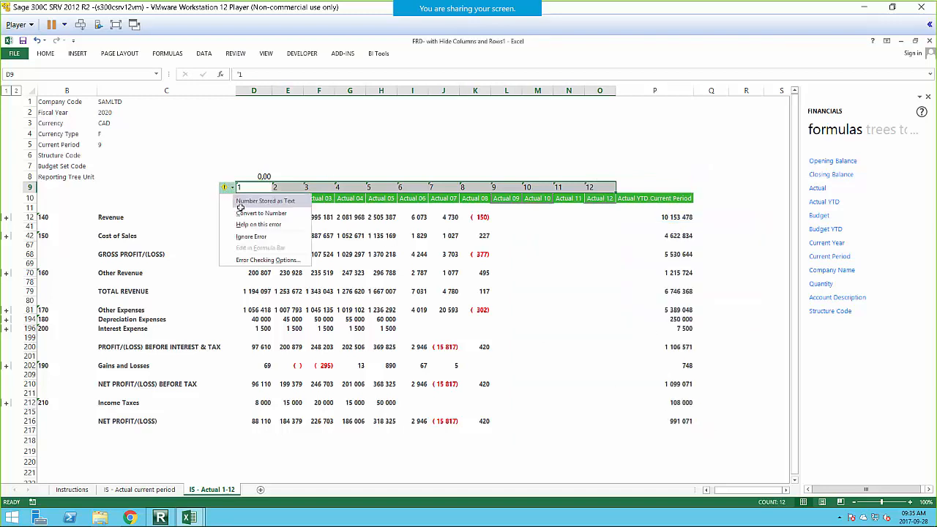
click(253, 212)
click(347, 157)
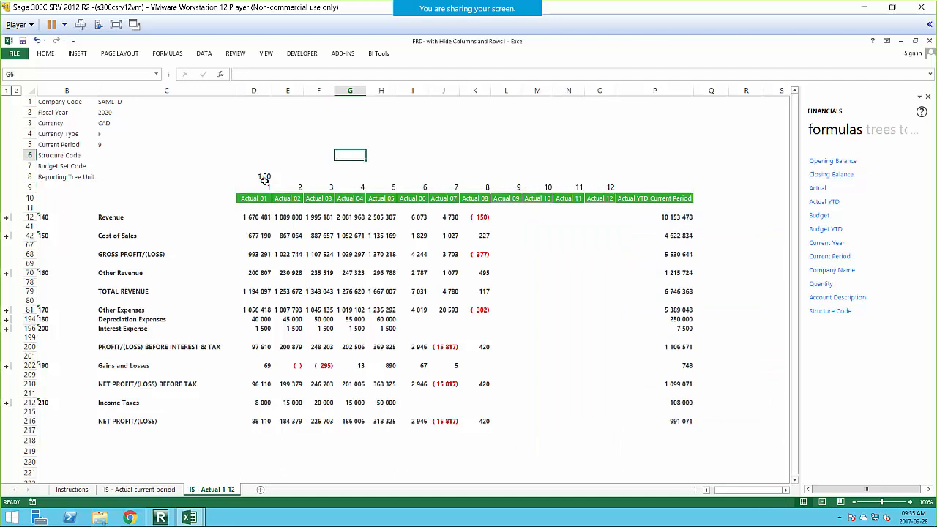
Set the Number format of cells D8:O8 to 0 decimal places
drag(265, 177, 608, 176)
right_click(608, 177)
click(645, 341)
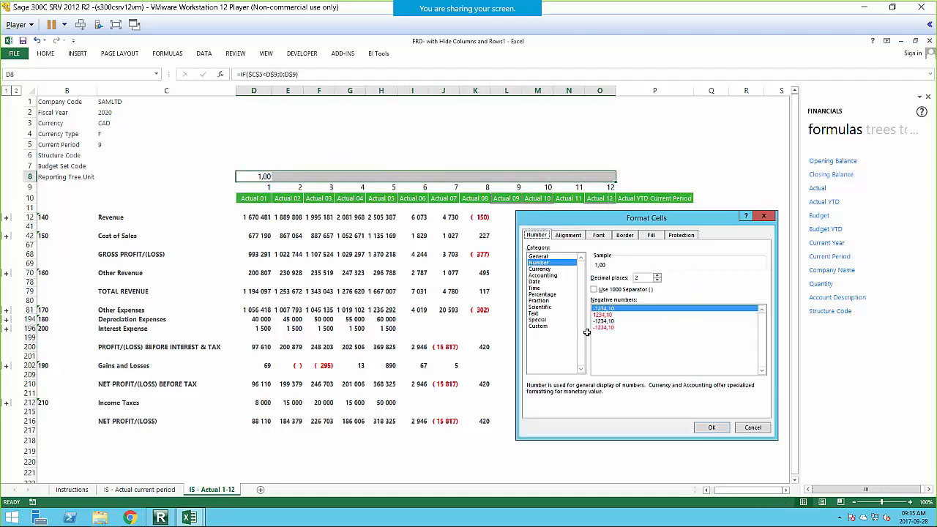
click(656, 280)
click(657, 279)
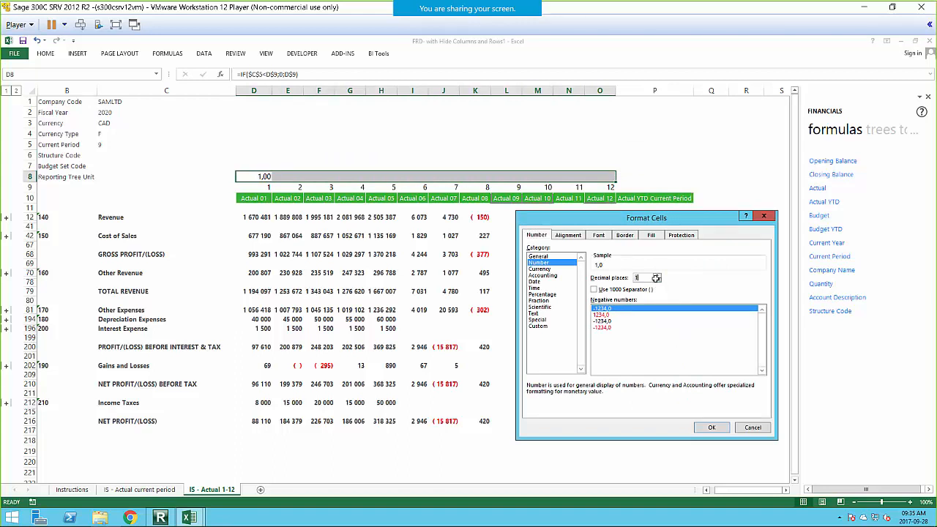
click(713, 428)
Fill the IF formula from cell D8 across the row to cell O8
click(253, 177)
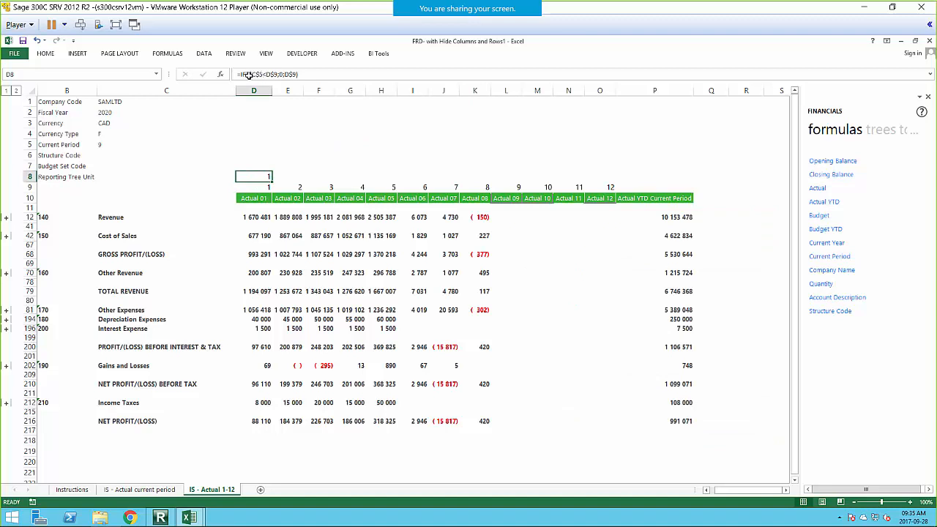
drag(272, 181, 611, 183)
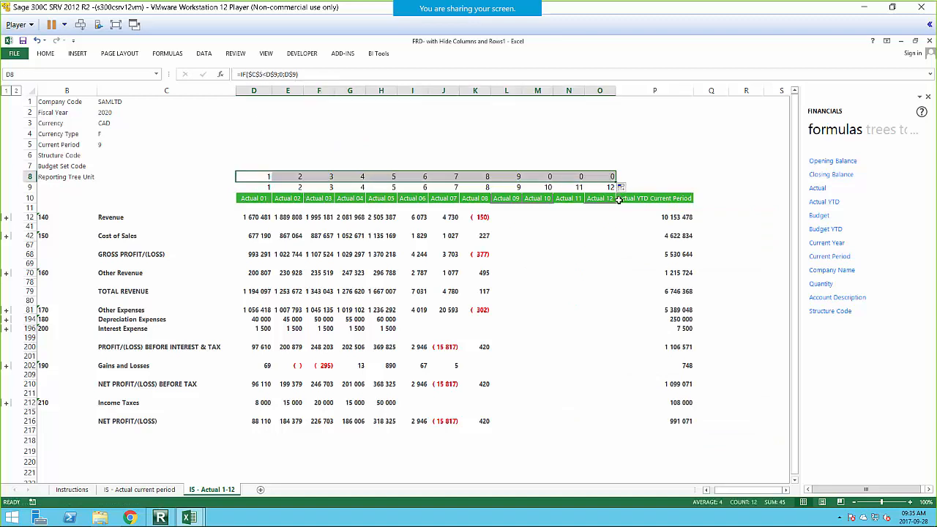
click(516, 131)
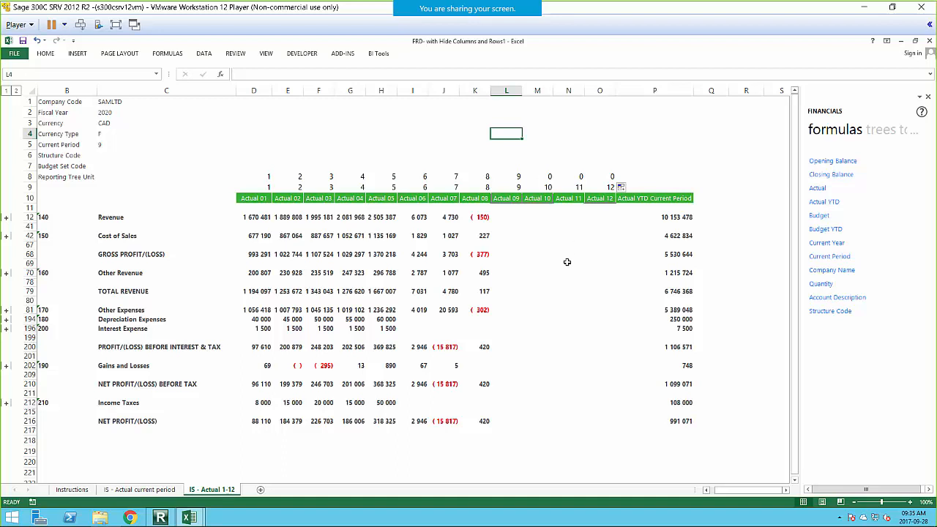
Set the Current Period value in cell C5 to 8 to test the IF formula row
click(113, 144)
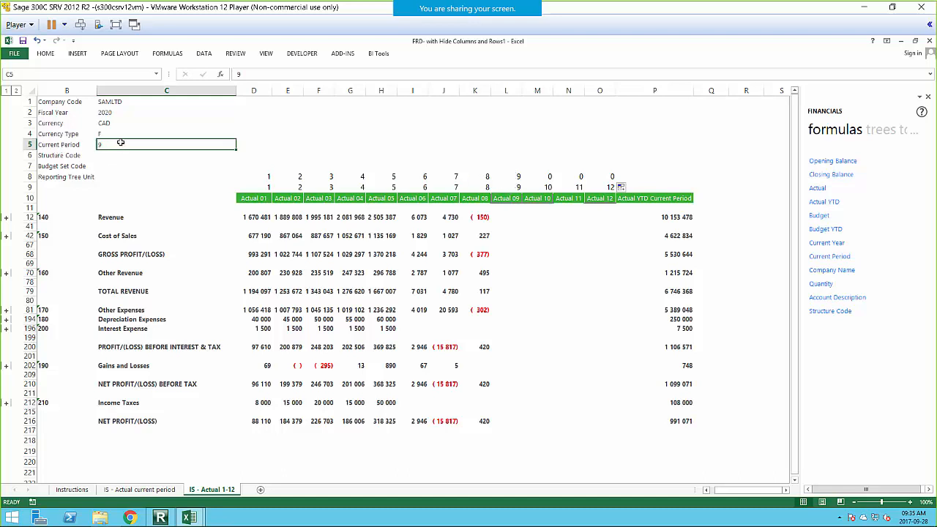
text(8)
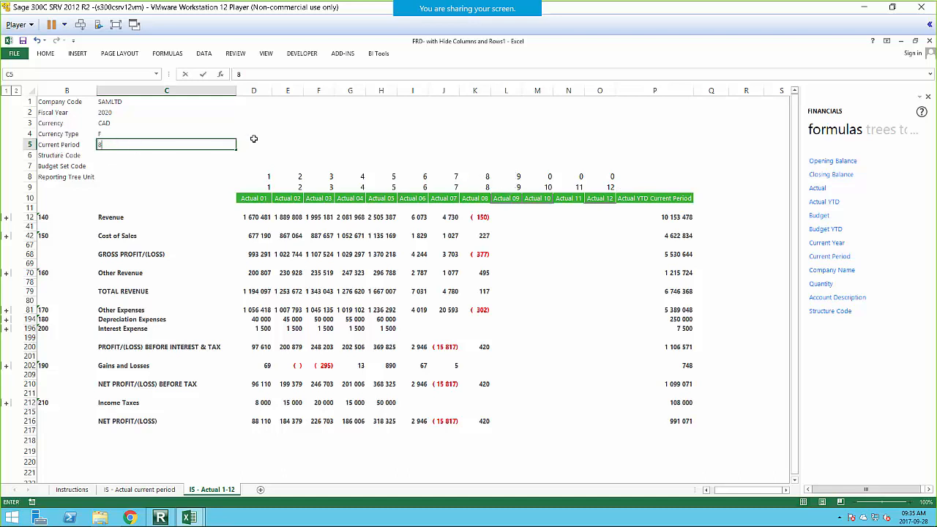
click(254, 135)
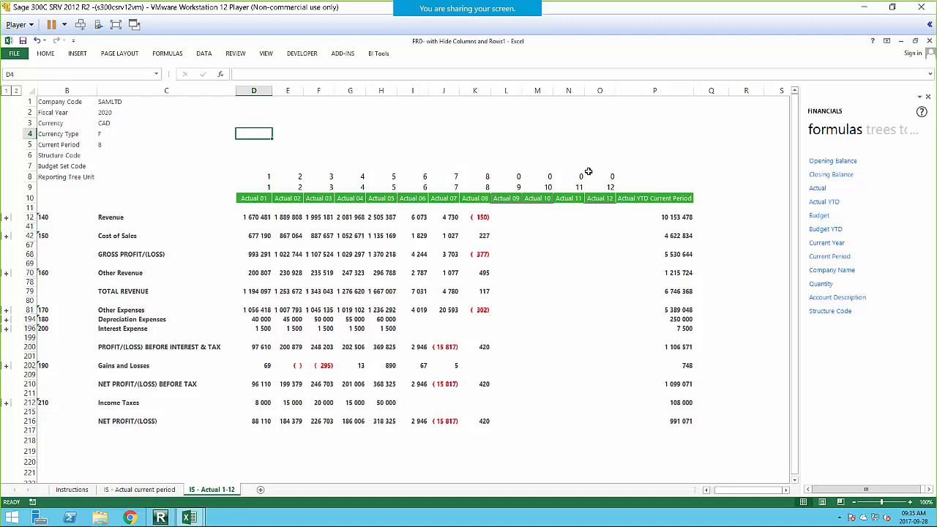
click(520, 146)
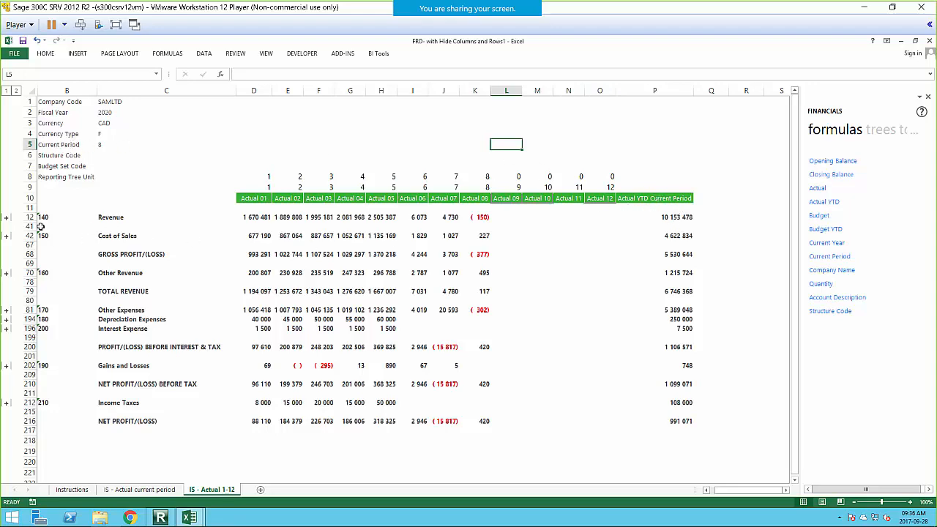
Expand the Revenue group and replace the GLCurrentPeriod300 function in the YTD formula of cell P13 with an absolute reference to $C$5
click(6, 217)
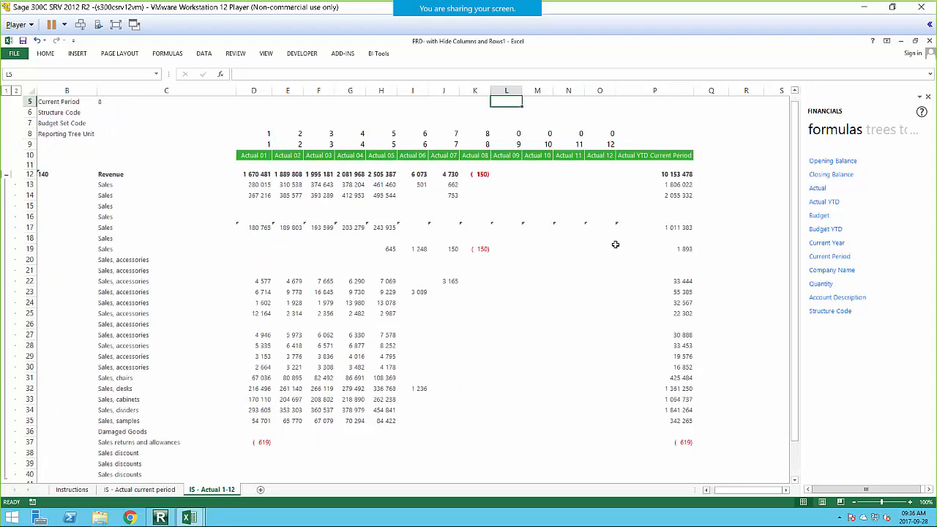
double_click(676, 184)
scroll(400, 117, up, 2)
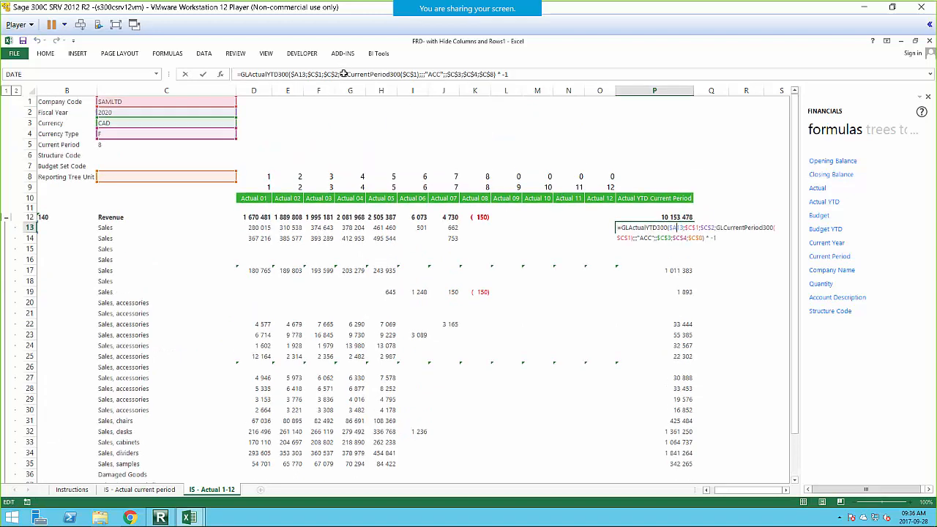
drag(340, 74, 415, 74)
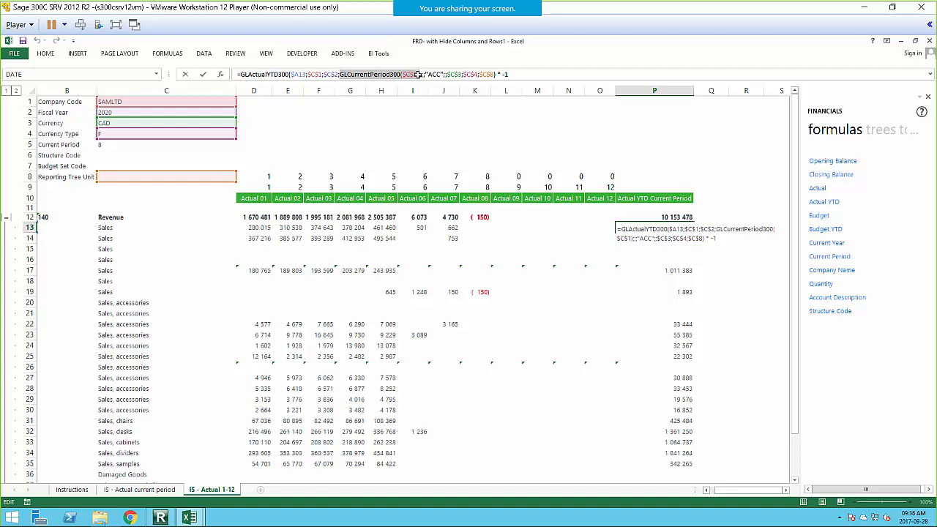
click(103, 147)
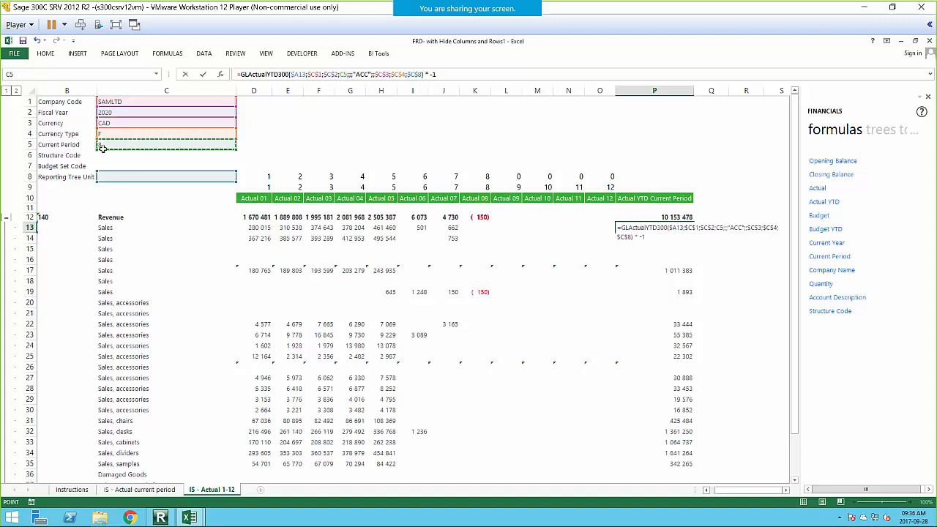
key(F4)
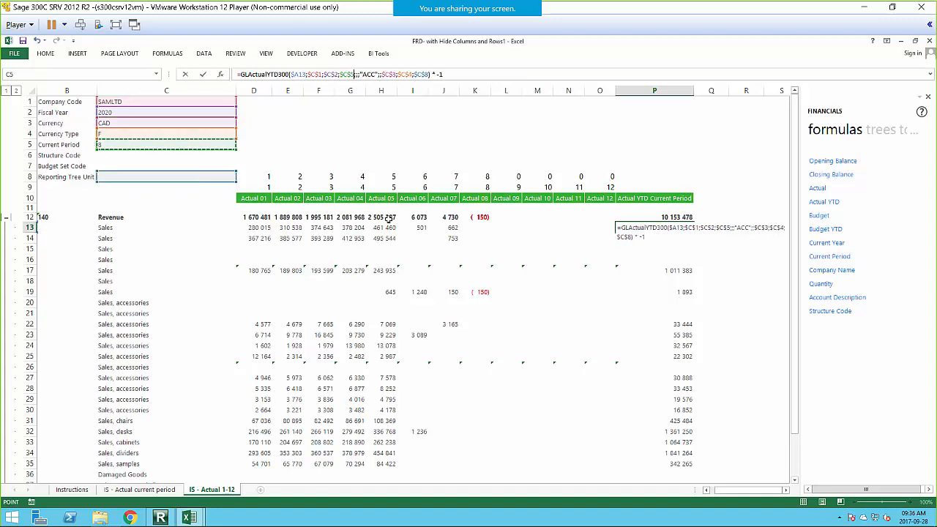
key(Return)
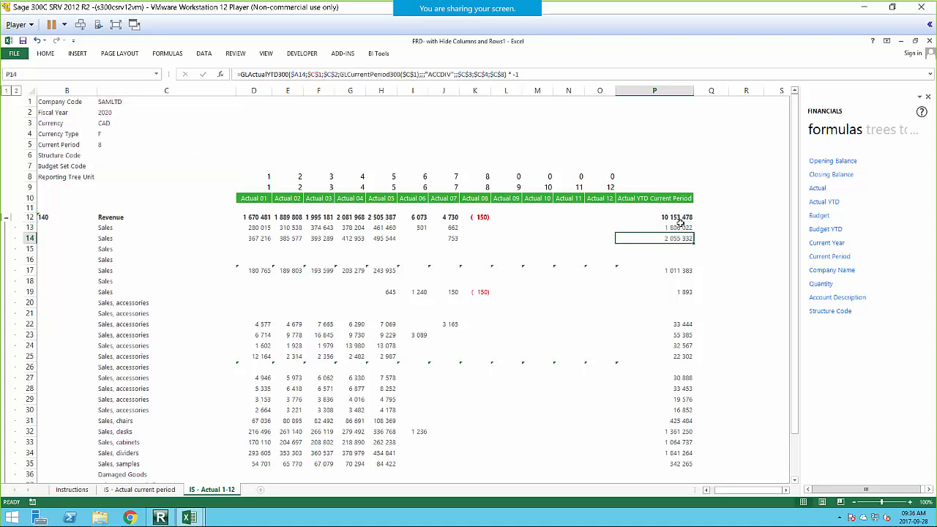
Fill the YTD formula from cell P13 down to P40 and check the cell references in P13
click(690, 228)
drag(692, 232, 697, 296)
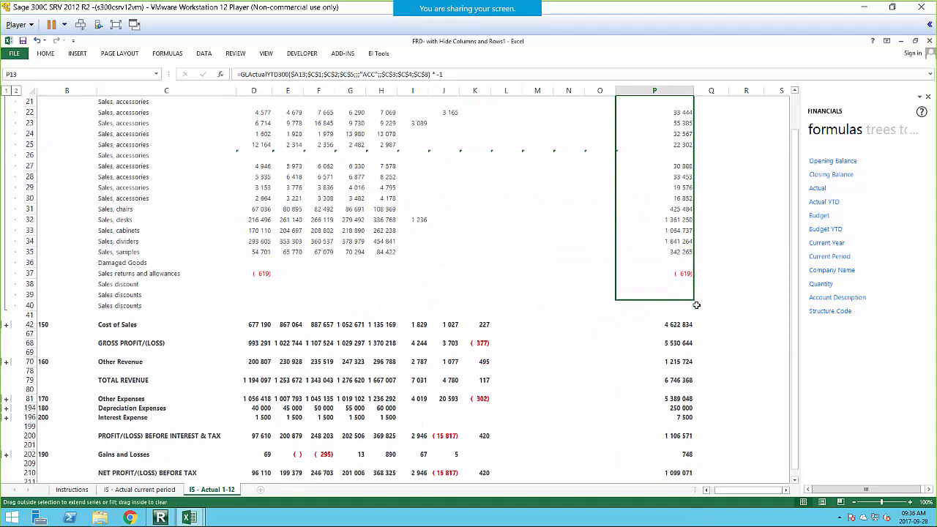
drag(695, 306, 695, 308)
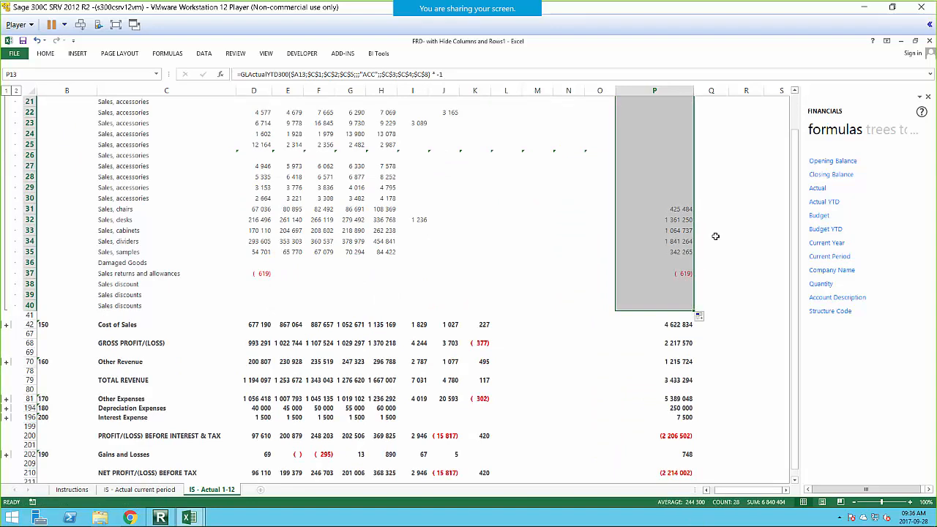
click(715, 232)
scroll(716, 232, up, 7)
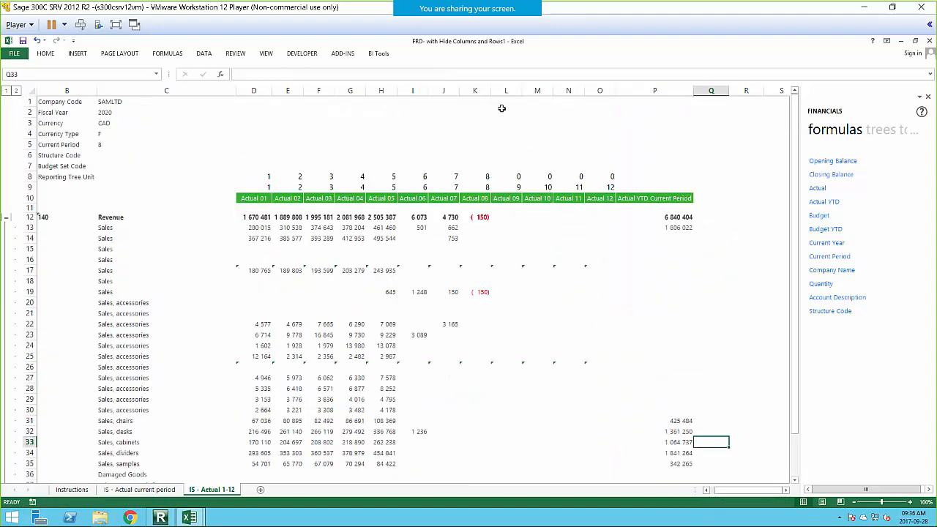
double_click(682, 228)
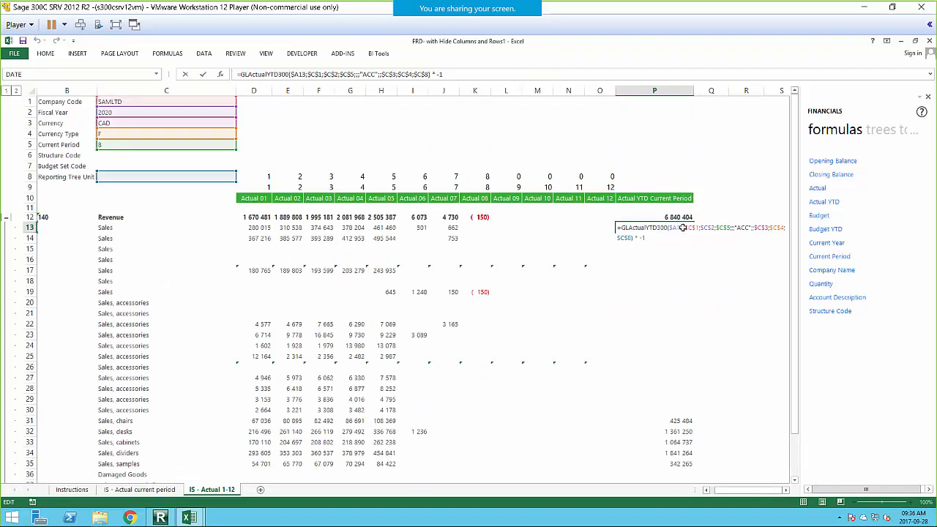
key(Escape)
click(591, 143)
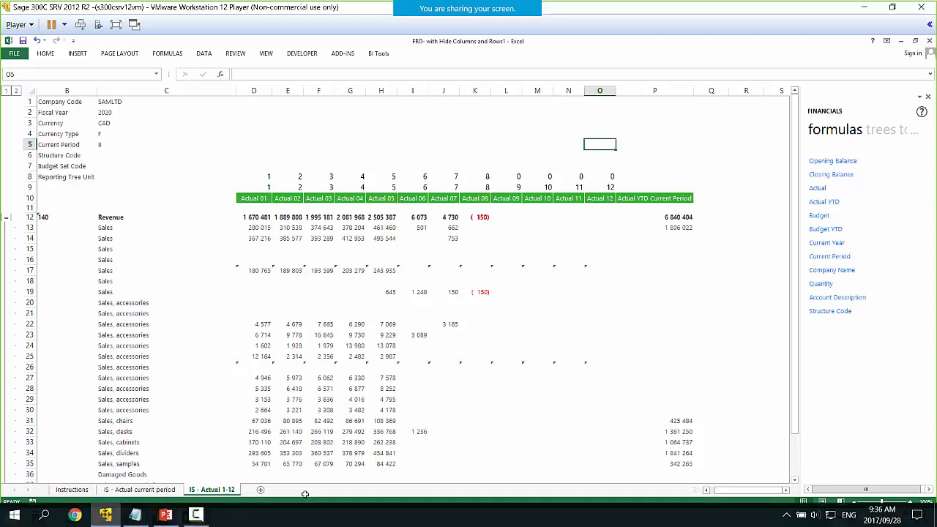
Review the HideZeroCol macro code in the Visual Basic editor and return to the worksheet
click(301, 54)
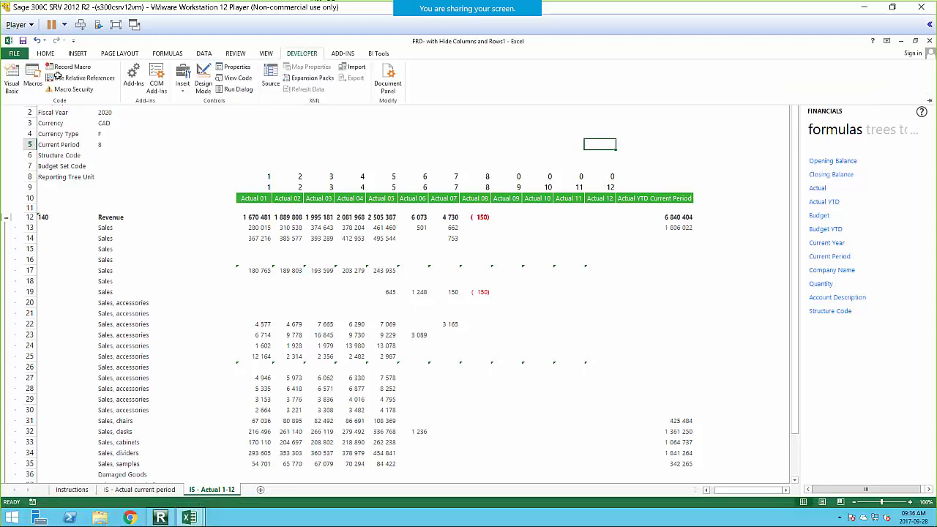
click(12, 73)
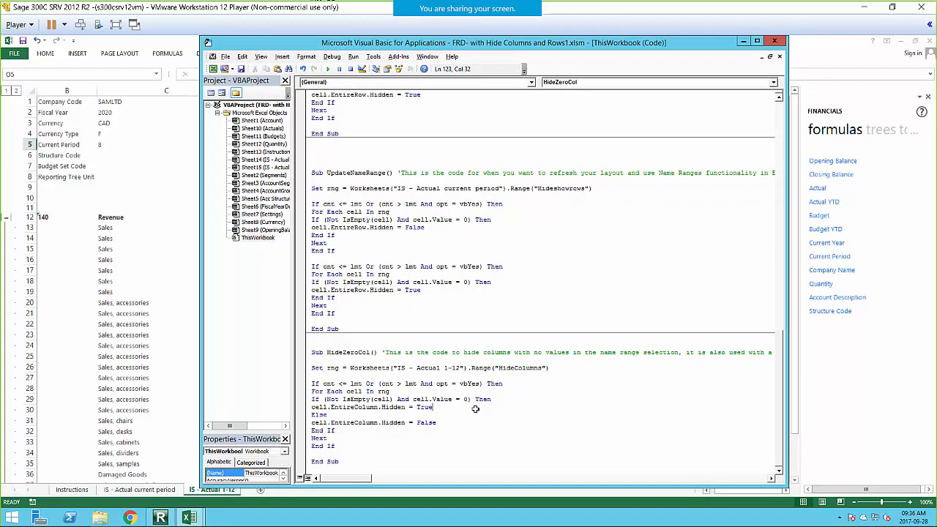
click(139, 146)
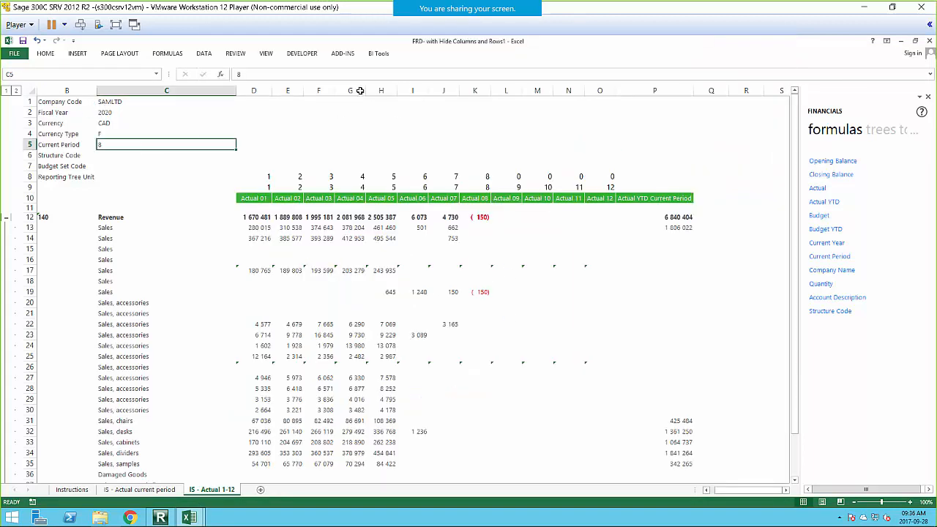
Insert a form control button beside the Currency parameters in column C and assign the ThisWorkbook.HideZeroCol macro to it
click(293, 53)
click(183, 80)
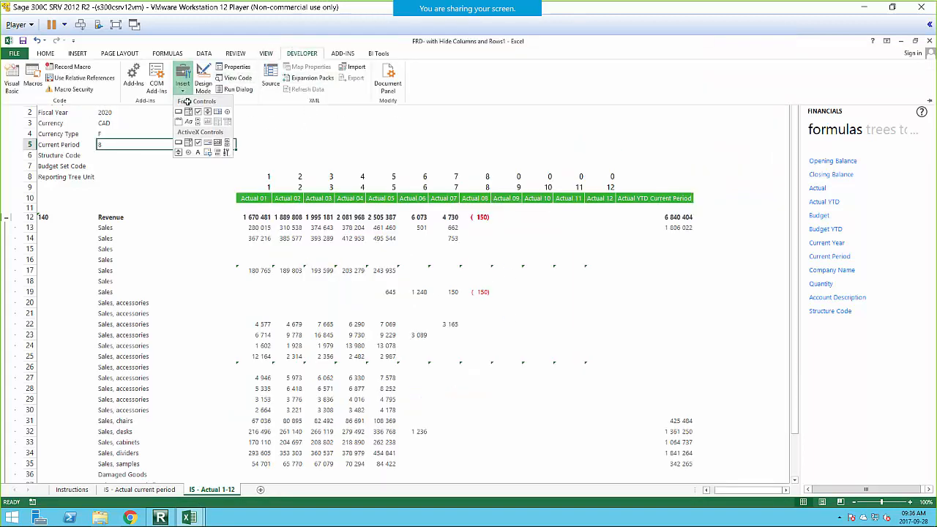
click(177, 112)
drag(169, 114, 236, 132)
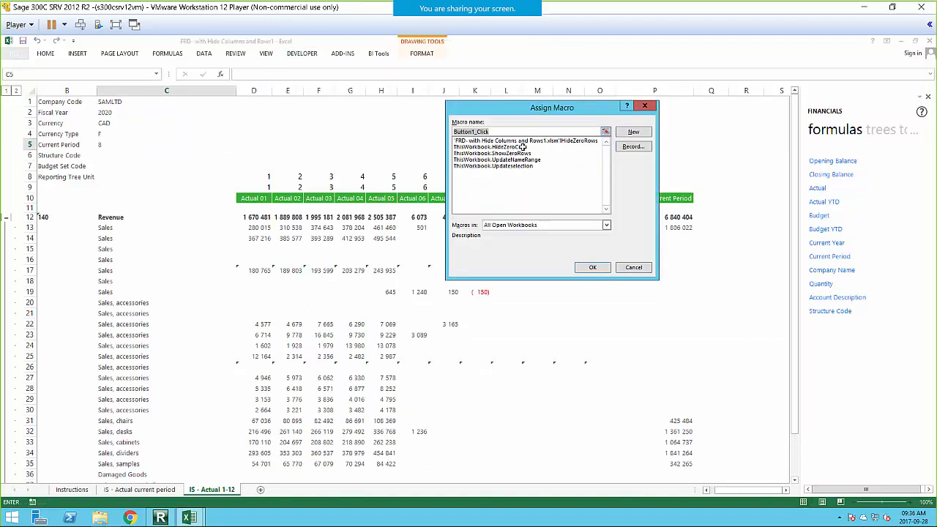
click(523, 147)
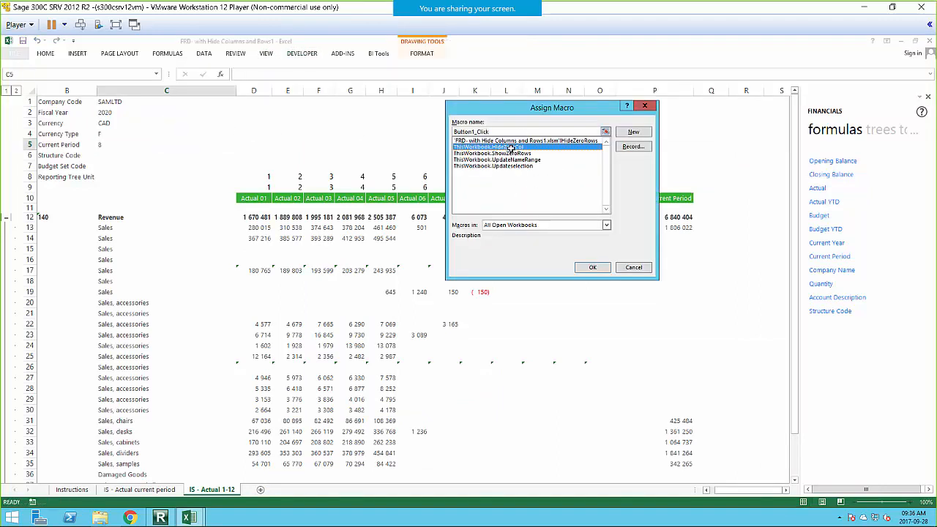
click(593, 267)
click(371, 141)
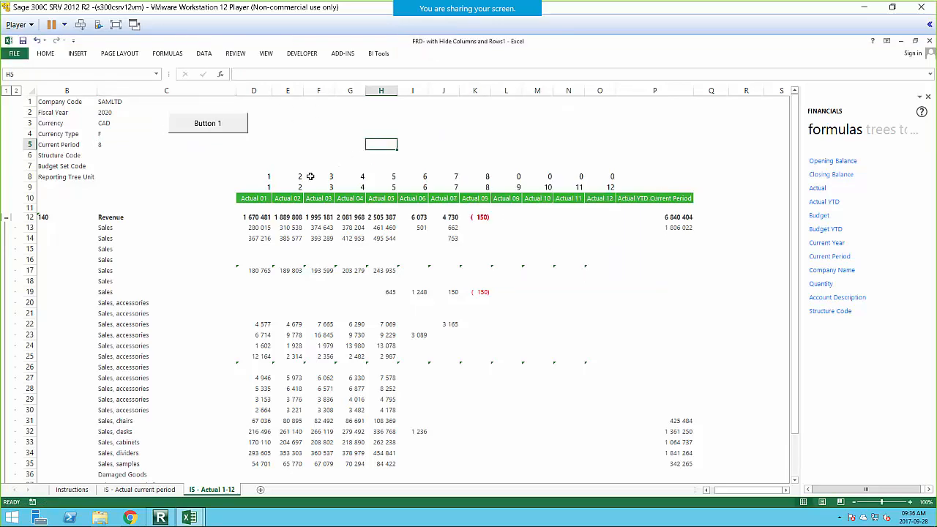
Copy the range name HideColumns from the HideZeroCol macro code and return to the worksheet
mouse_move(189, 517)
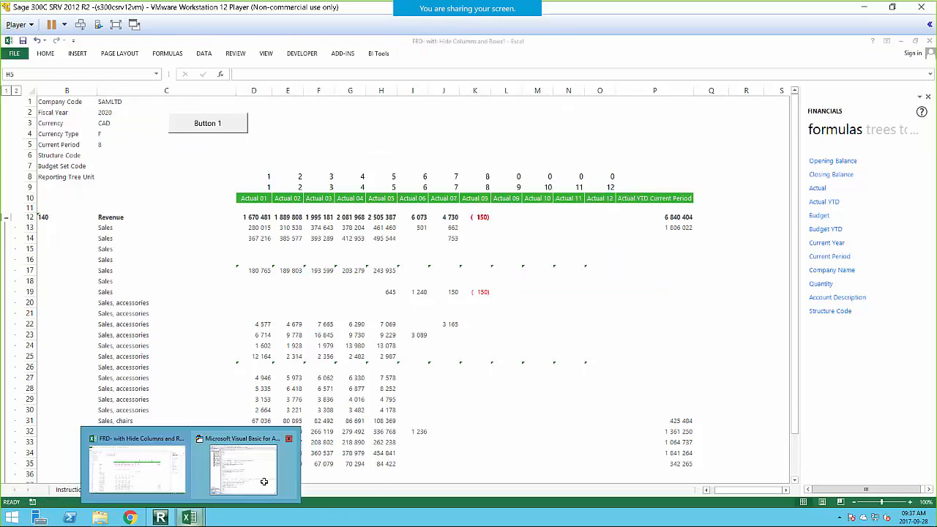
click(262, 481)
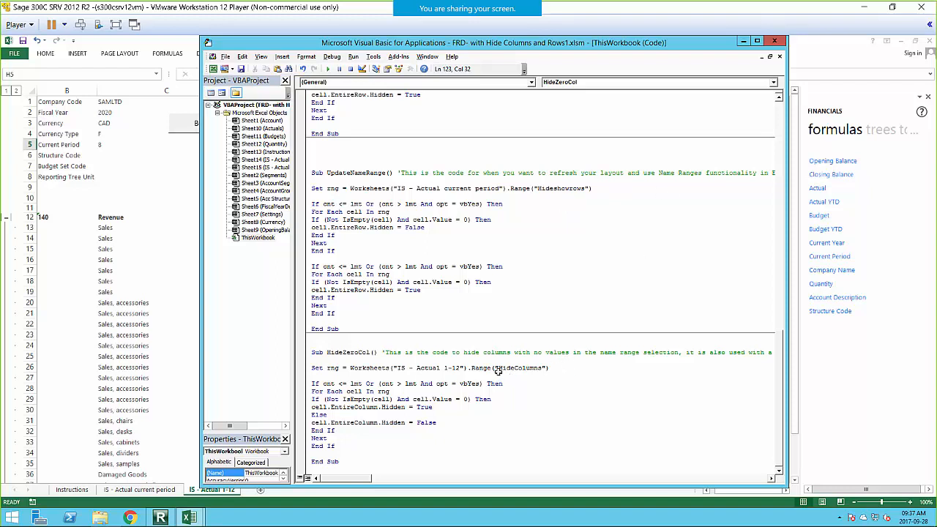
mouse_move(497, 372)
mouse_down()
mouse_move(549, 370)
mouse_move(500, 369)
mouse_up()
key(ctrl+c)
click(165, 164)
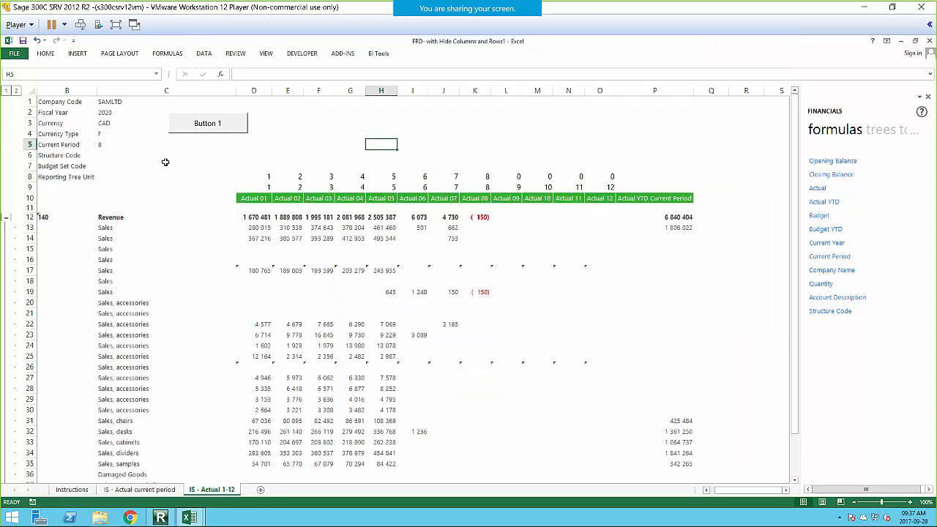
Define the workbook-scoped name HideColumns for the IF formula cells D8:O8
drag(268, 176, 617, 181)
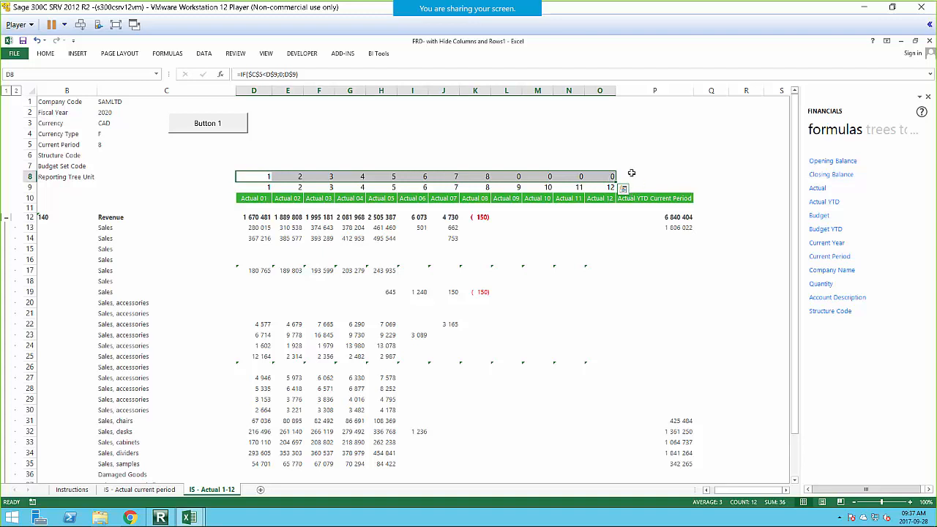
click(168, 54)
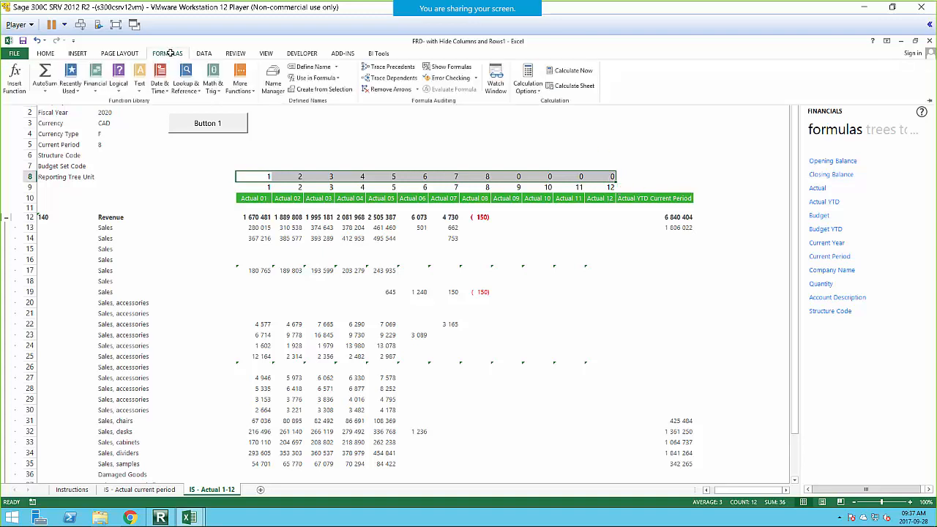
click(313, 67)
key(ctrl+v)
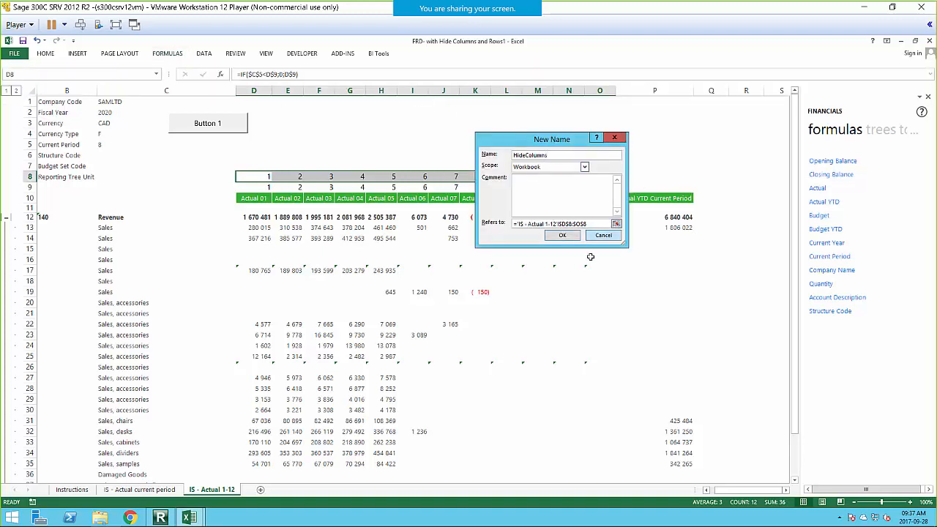
click(567, 233)
click(485, 145)
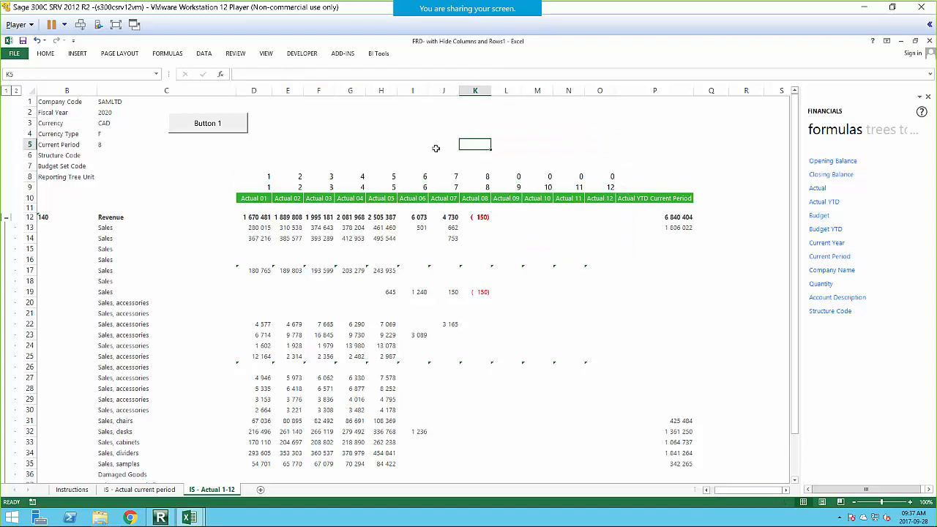
Change the button's label to Hide Columns and run its macro to hide the zero columns
right_click(205, 124)
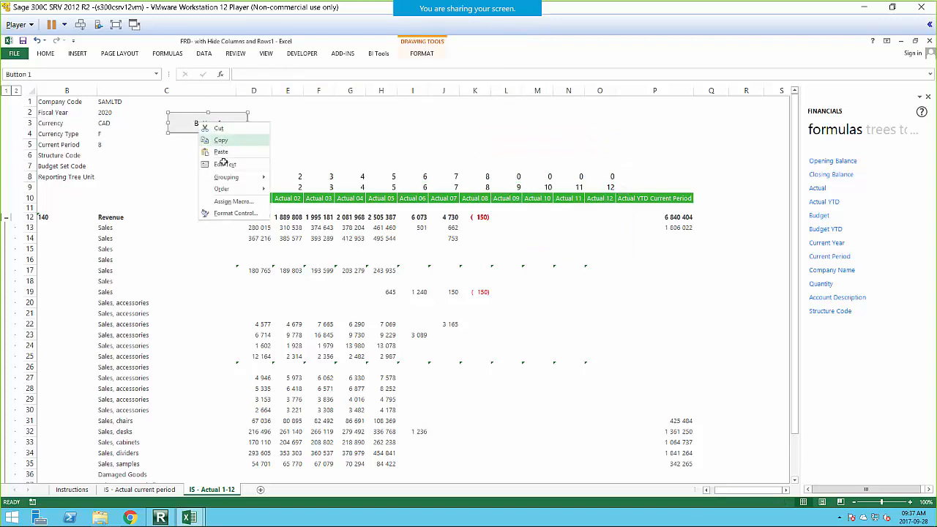
click(221, 164)
key(ctrl+a)
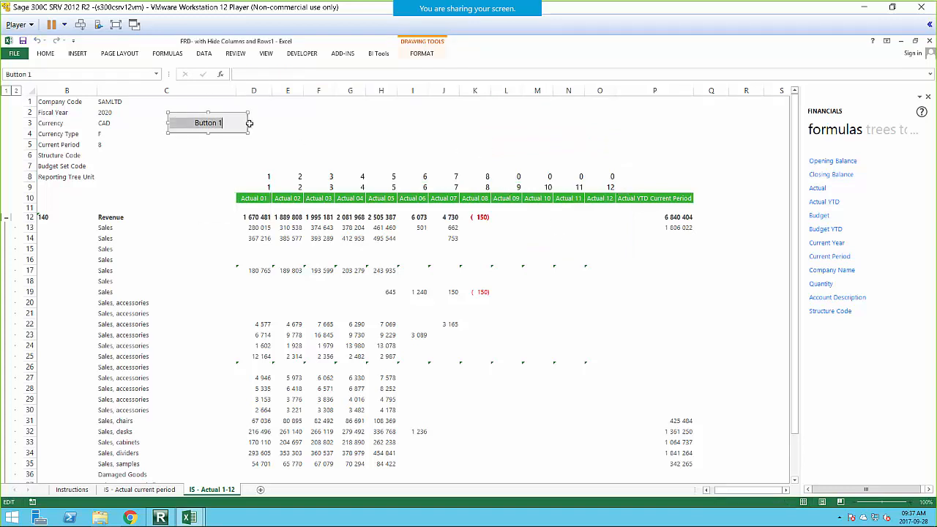
text(Hid)
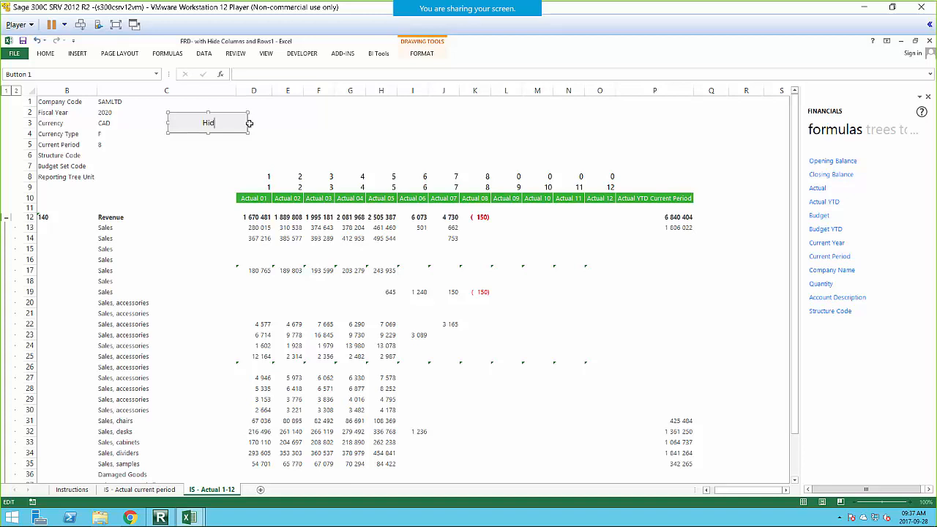
text(e Columns)
click(293, 128)
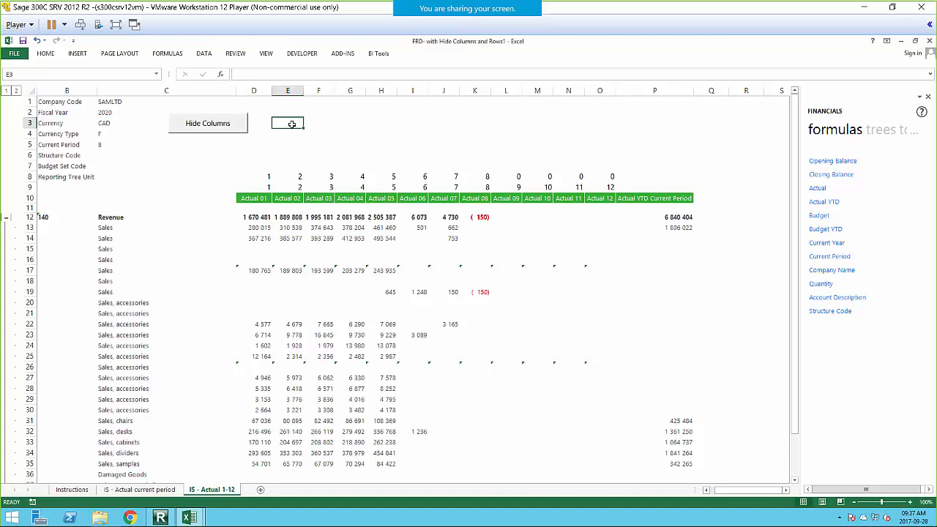
click(205, 125)
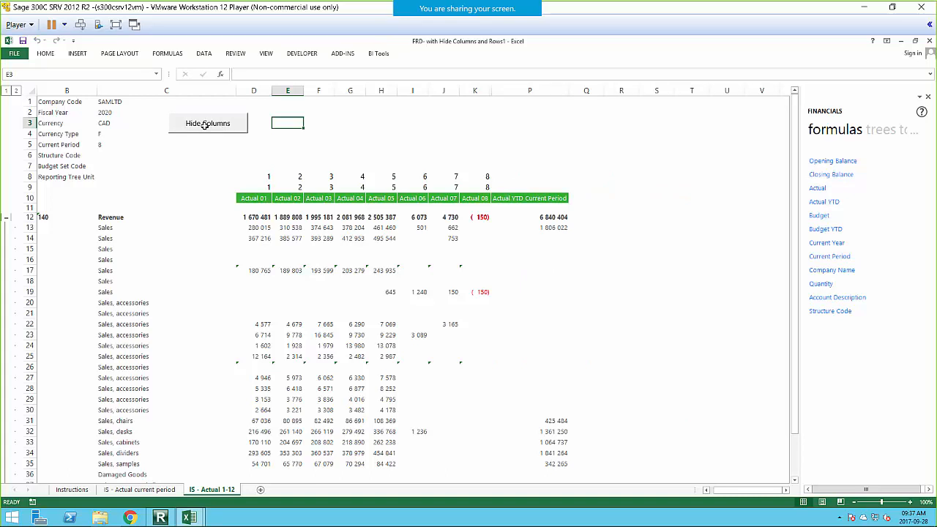
drag(99, 144, 121, 154)
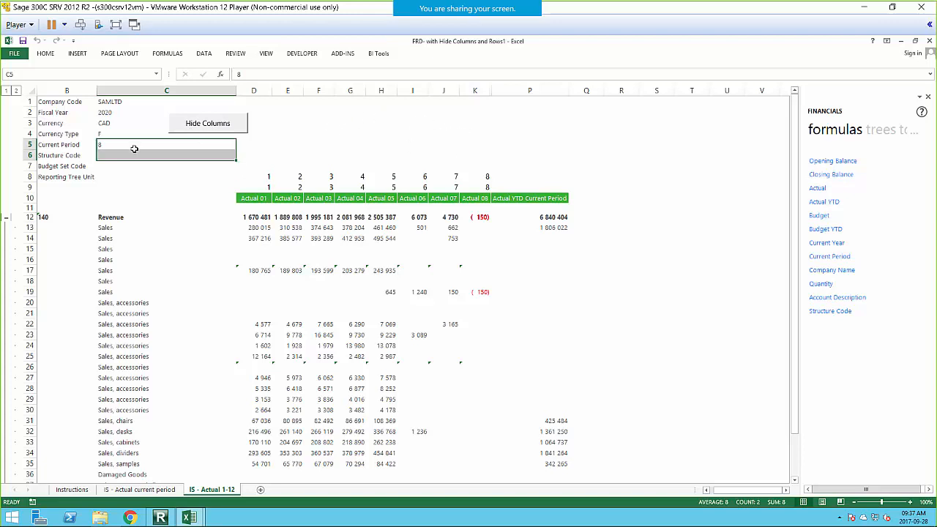
Review the UpdateColRows macro in the Final Macros.txt notes, including its row-updating and HideColumns sections
click(136, 517)
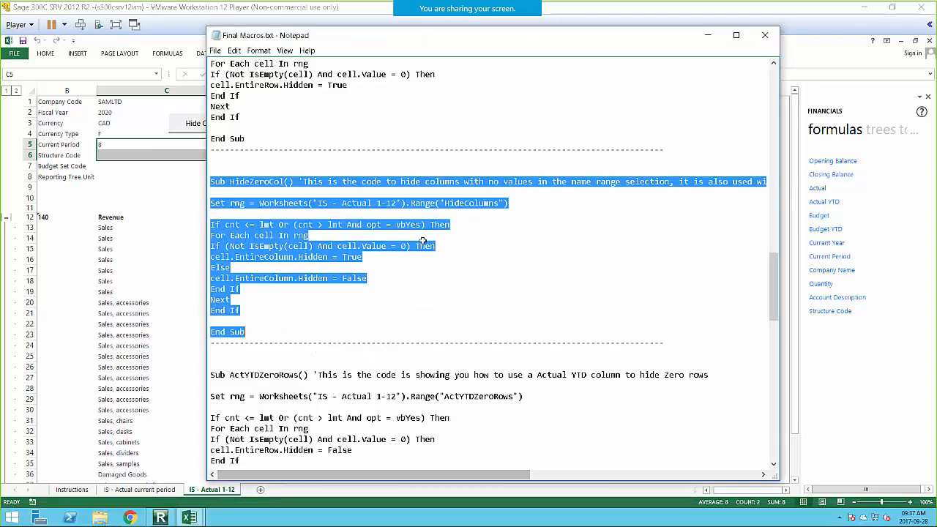
click(421, 320)
scroll(423, 320, down, 10)
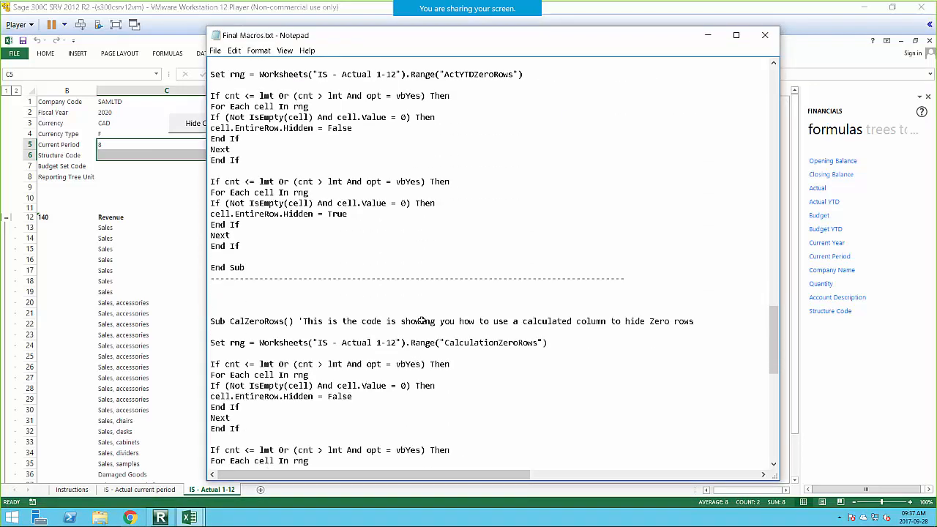
scroll(421, 320, down, 7)
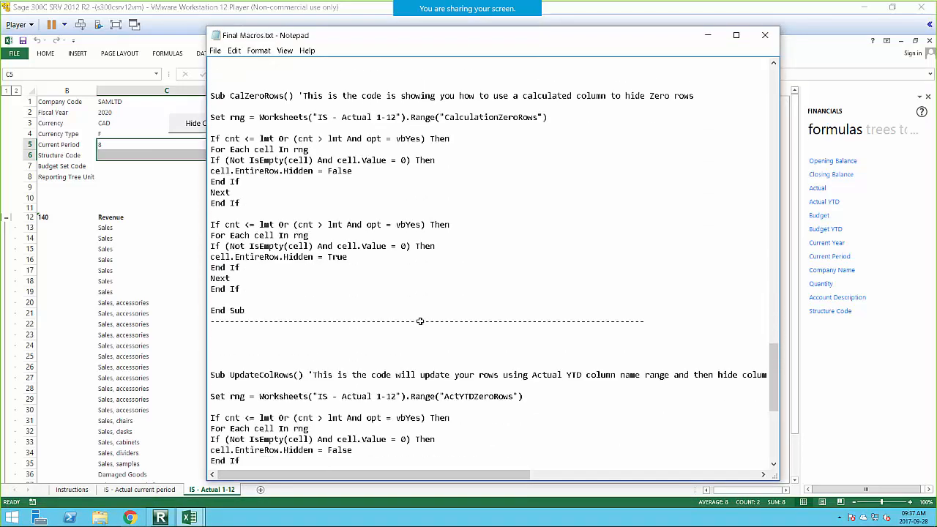
scroll(420, 321, down, 9)
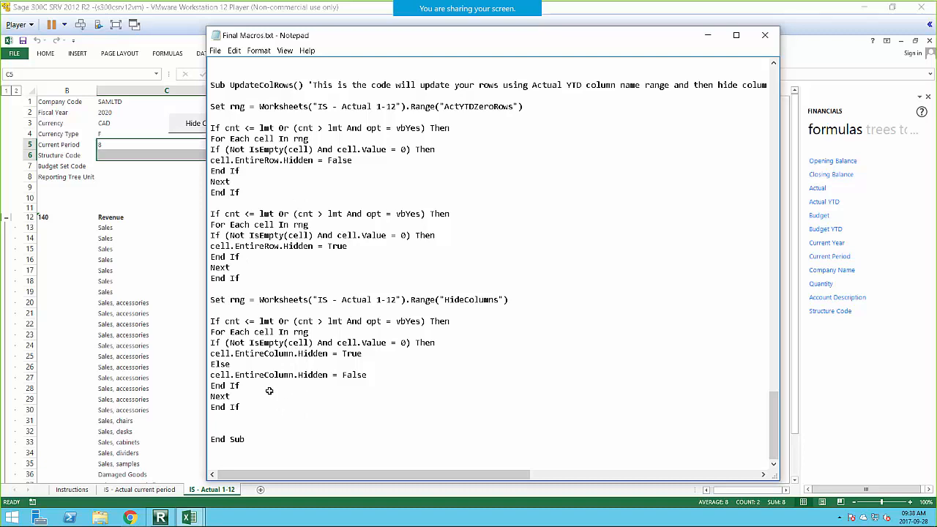
drag(444, 299, 489, 390)
click(536, 279)
scroll(593, 299, up, 12)
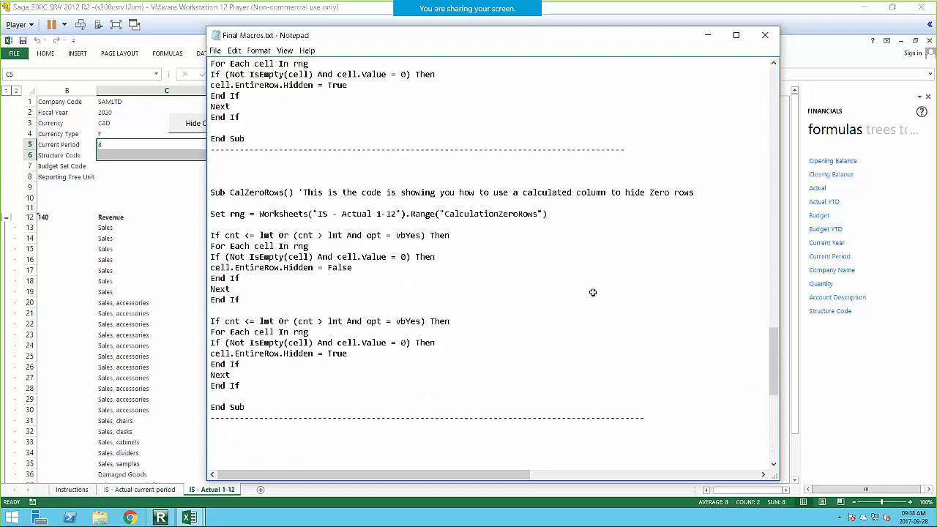
Compare the ActYTDZeroRows and CalZeroRows macros in the notes, and return to the IS - Actual 1-12 worksheet
scroll(423, 271, up, 1)
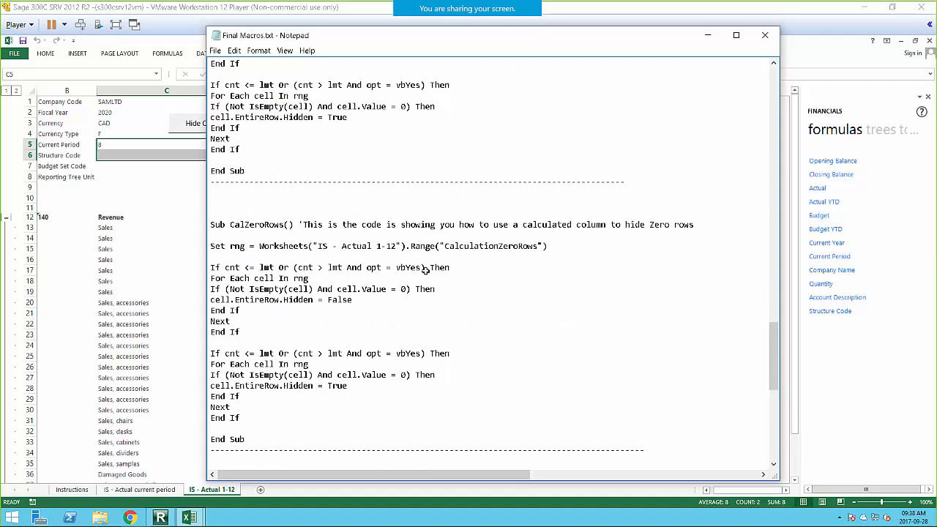
scroll(426, 271, up, 5)
scroll(426, 271, down, 1)
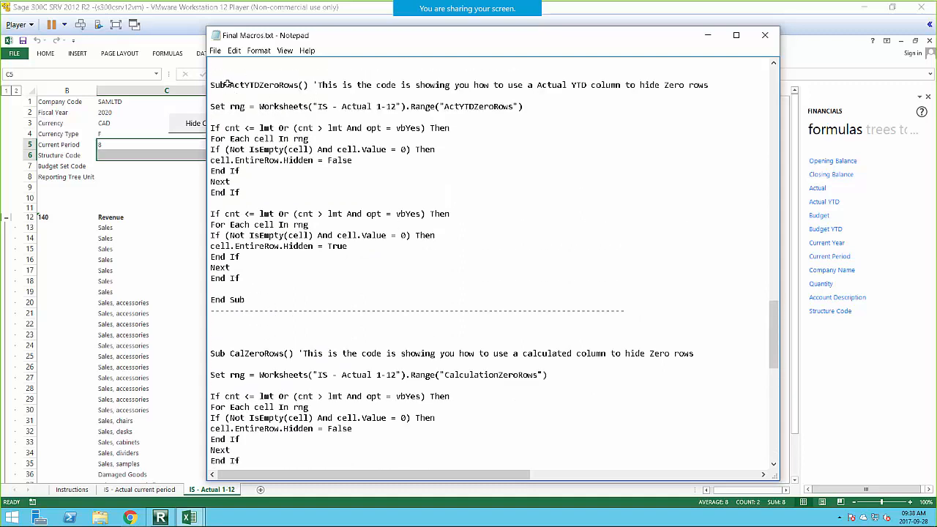
drag(231, 85, 314, 86)
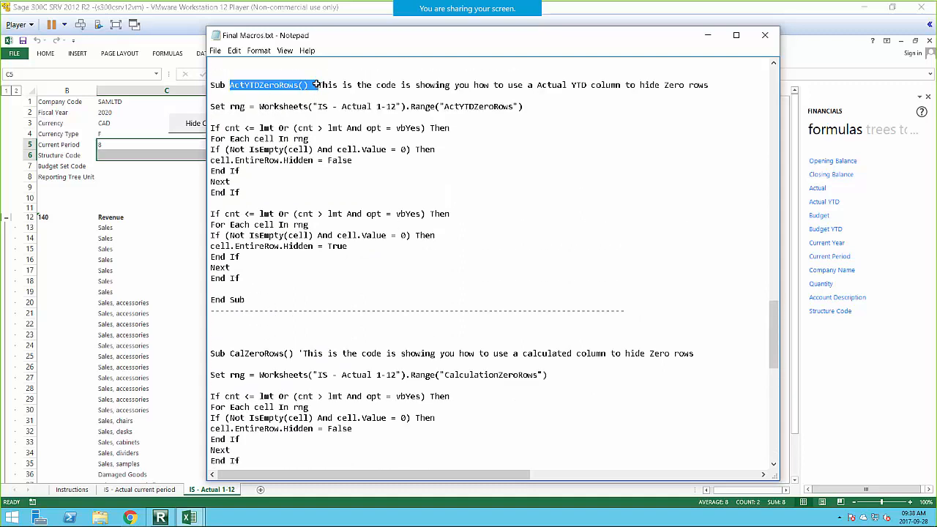
scroll(260, 322, down, 3)
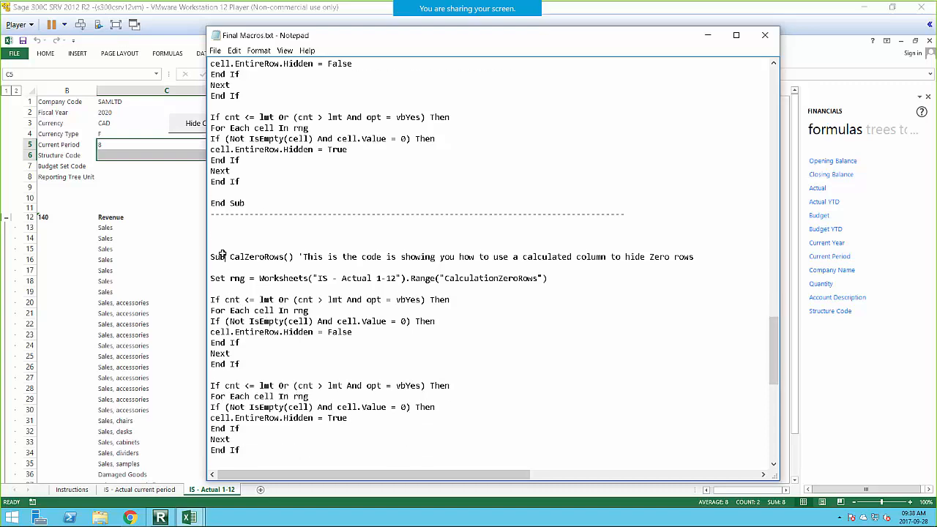
drag(225, 257, 389, 386)
click(267, 278)
click(170, 219)
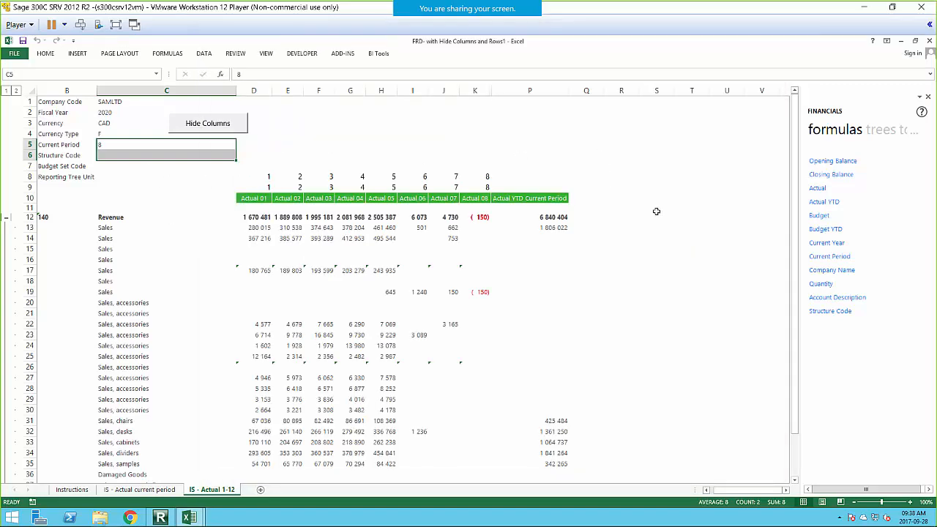
Add the heading Calculation of Zeros in cell R10 and fit column R's width to it
click(619, 197)
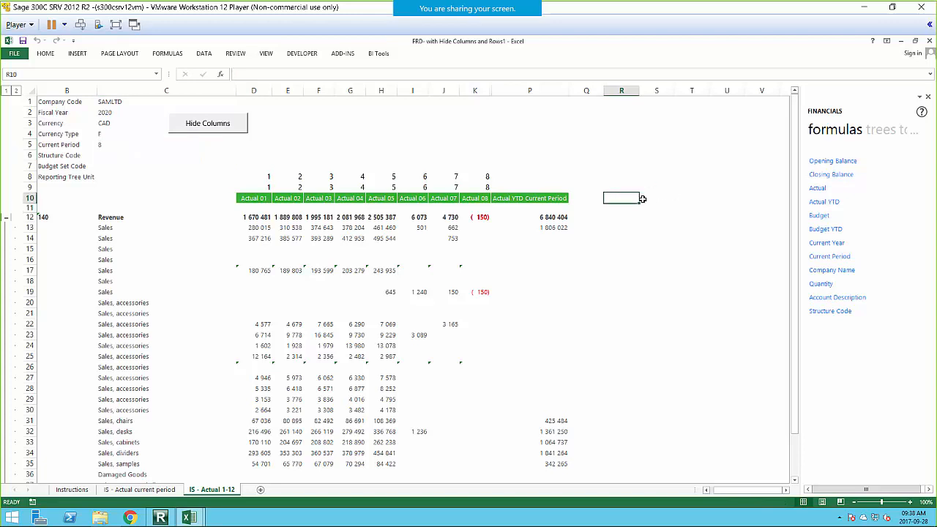
text(Calculation of Zeros)
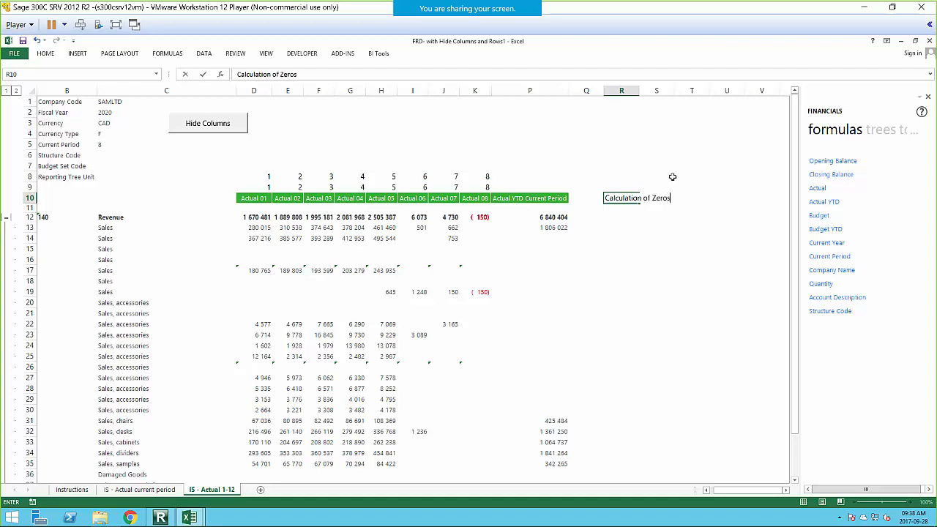
click(671, 178)
double_click(639, 90)
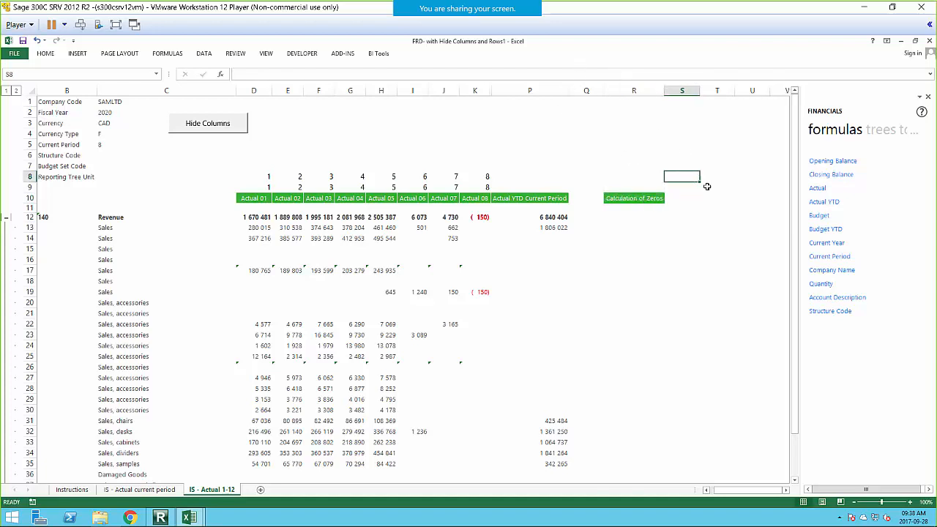
click(634, 218)
click(632, 226)
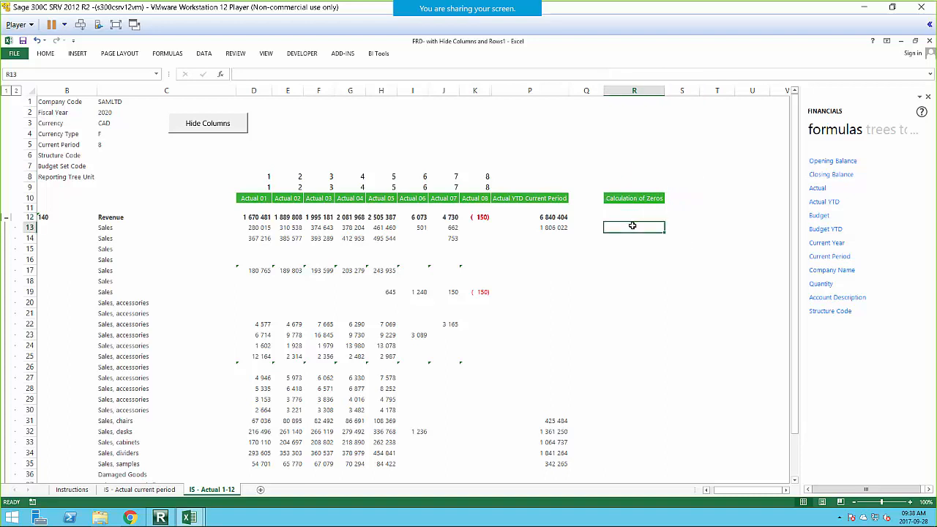
text(=)
key(BackSpace)
click(46, 53)
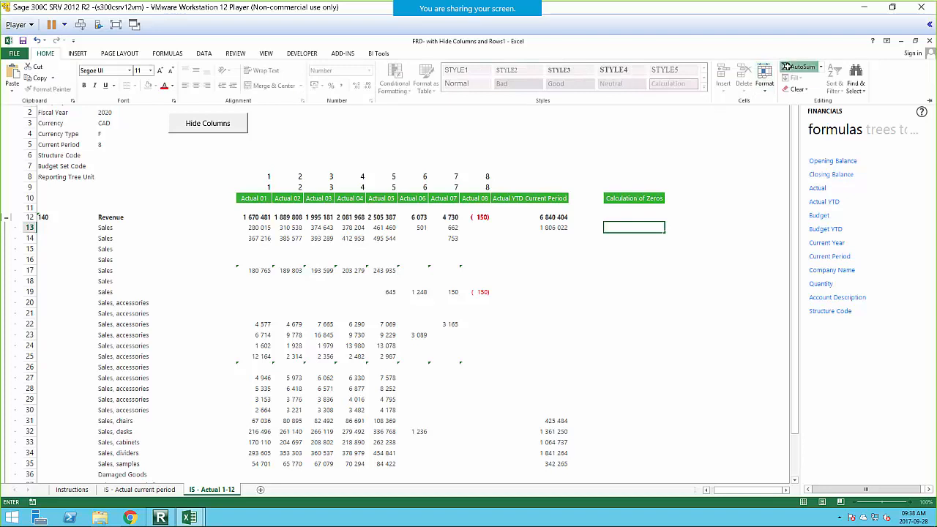
key(Escape)
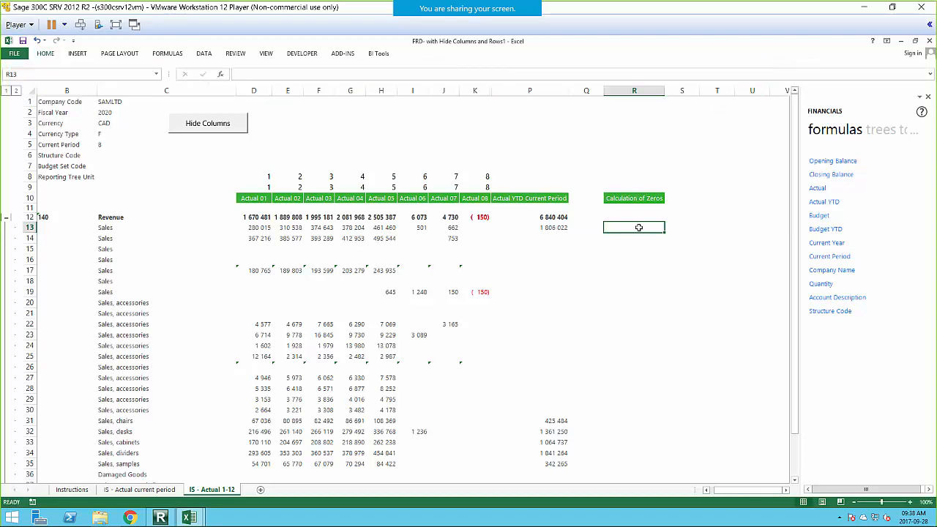
click(419, 228)
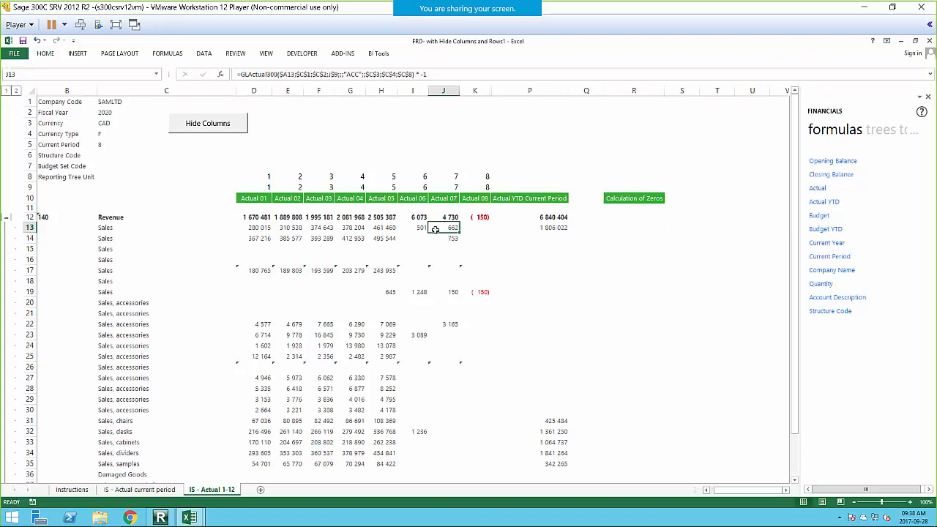
click(634, 228)
click(45, 54)
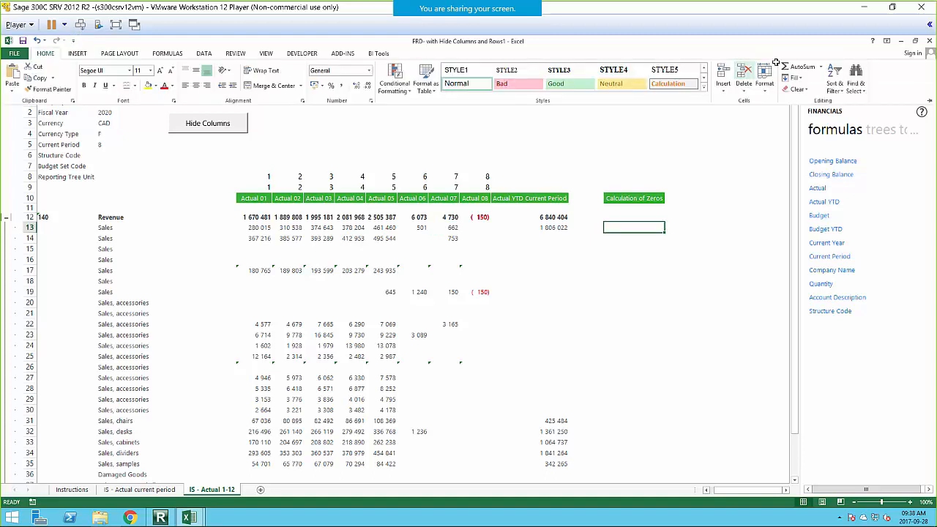
click(802, 67)
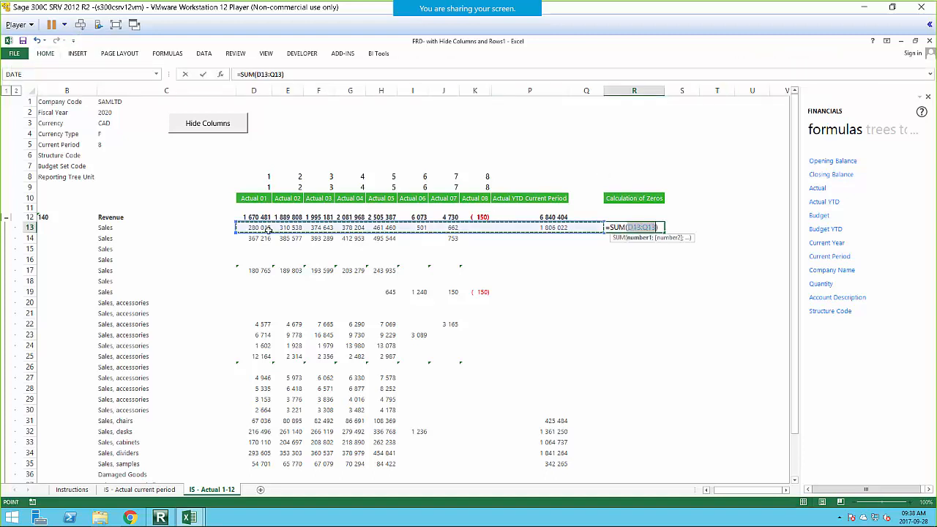
drag(246, 228, 477, 229)
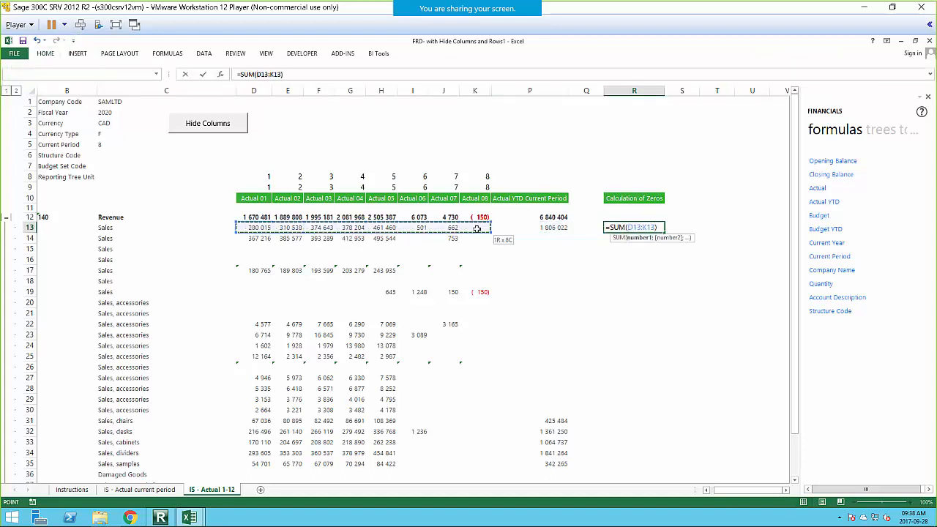
key(Escape)
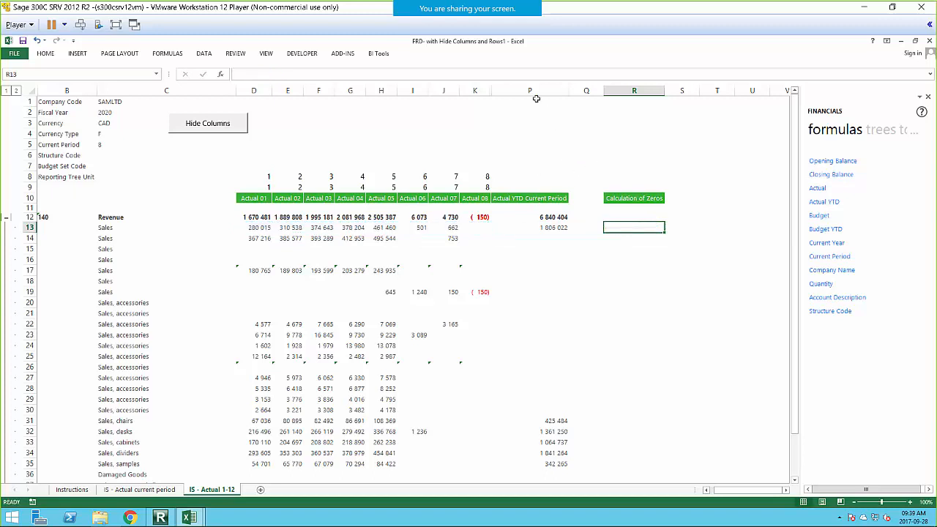
Unhide the period columns between K and P, and narrow the blank spacer column Q
drag(475, 90, 512, 90)
right_click(508, 94)
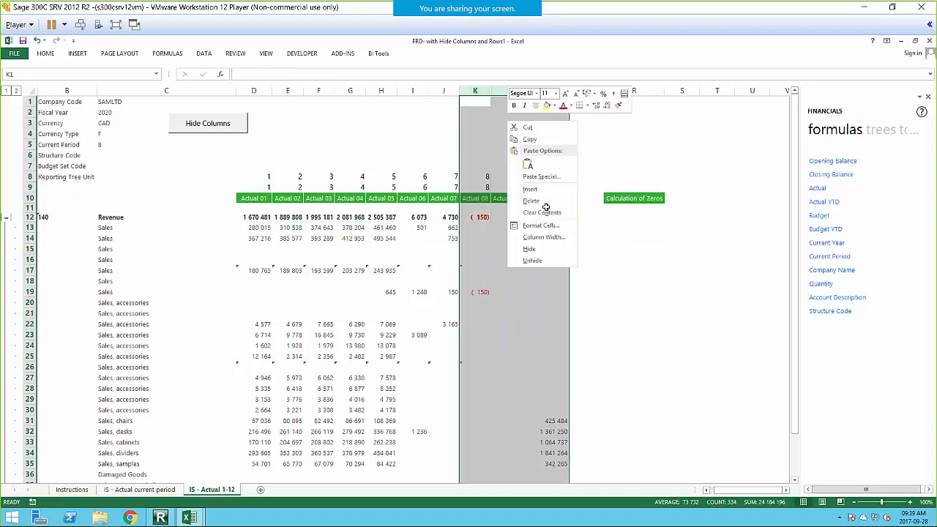
click(534, 260)
click(722, 135)
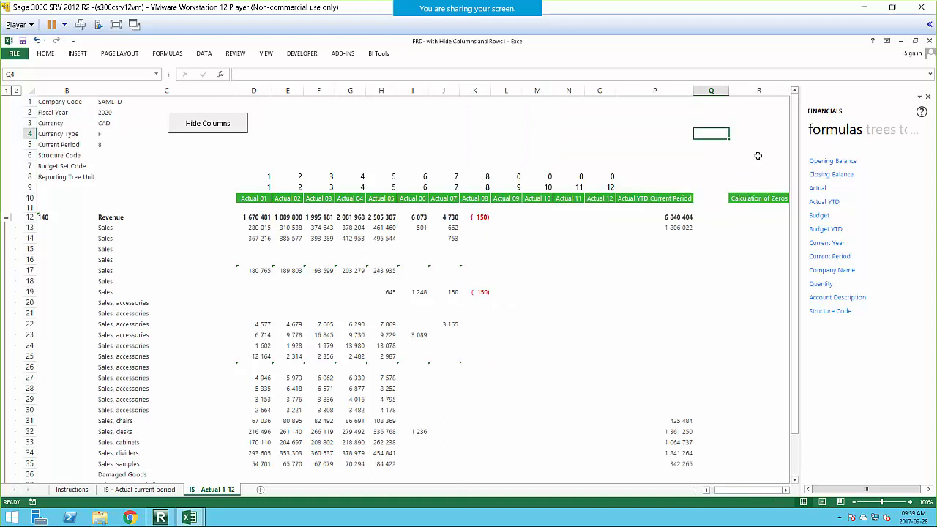
drag(730, 91, 701, 90)
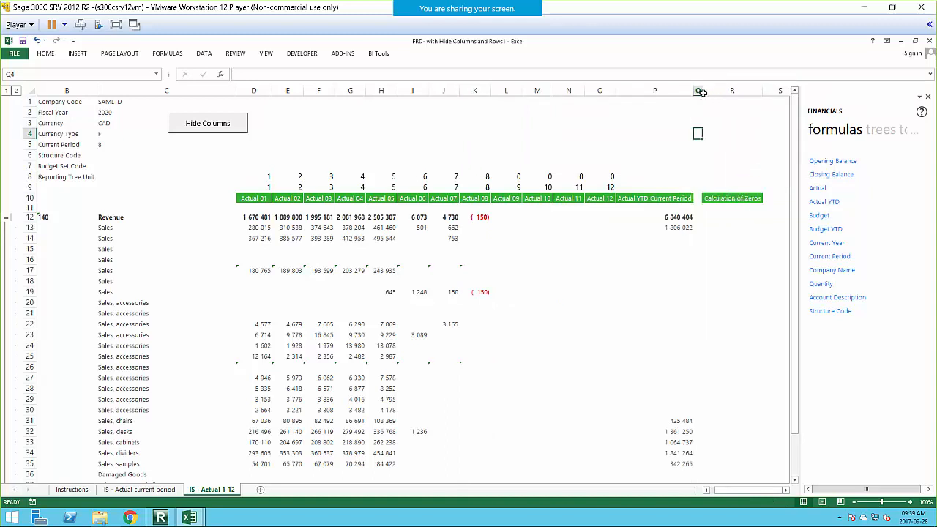
Enter the formula =SUM(D13:O13) in cell R13 to total the 12 periods of the first Sales row
click(732, 224)
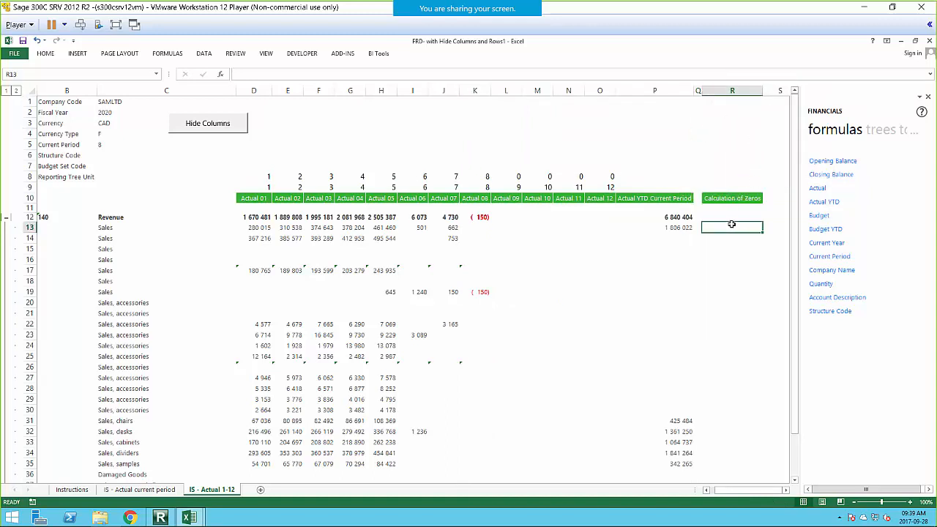
click(46, 53)
click(798, 63)
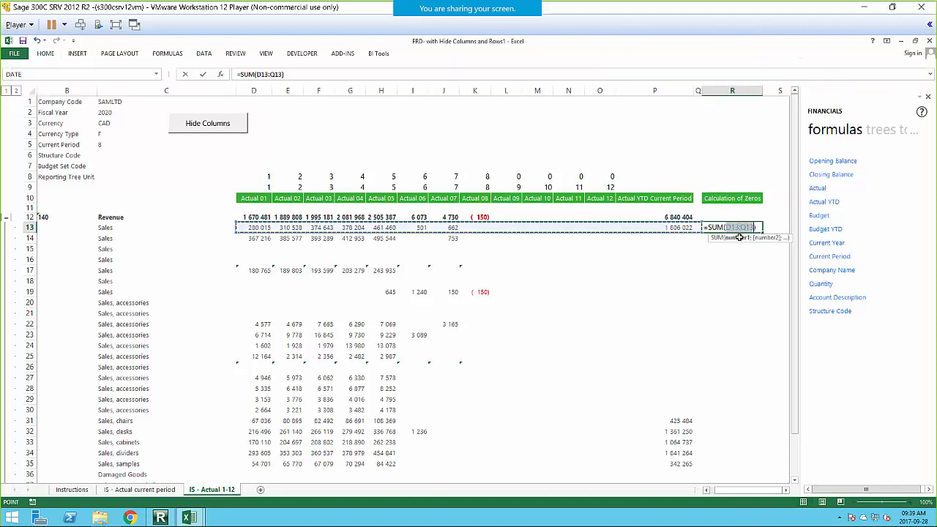
mouse_move(252, 227)
mouse_down()
mouse_move(598, 238)
mouse_move(614, 231)
mouse_up()
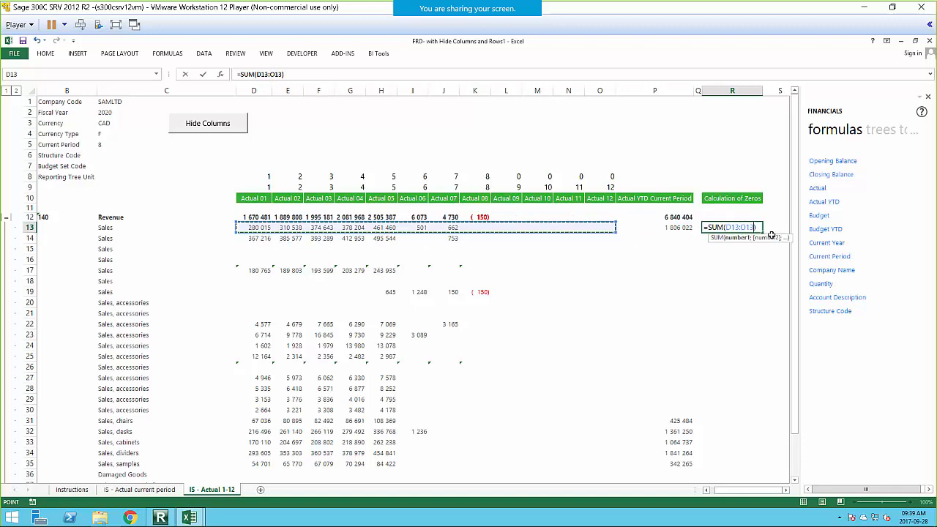
key(Return)
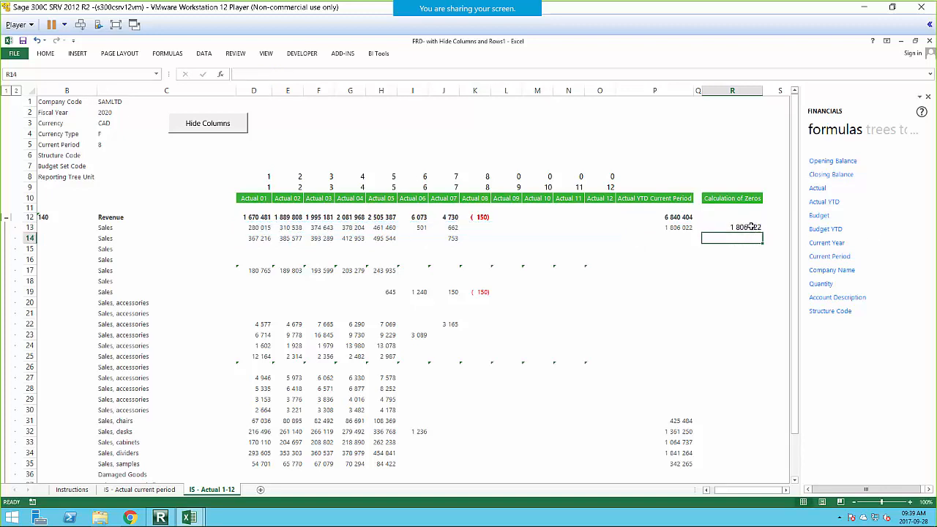
Fill the row-total formula from R13 down to R40 and check the blank results in the zero rows
click(750, 227)
drag(762, 233, 750, 332)
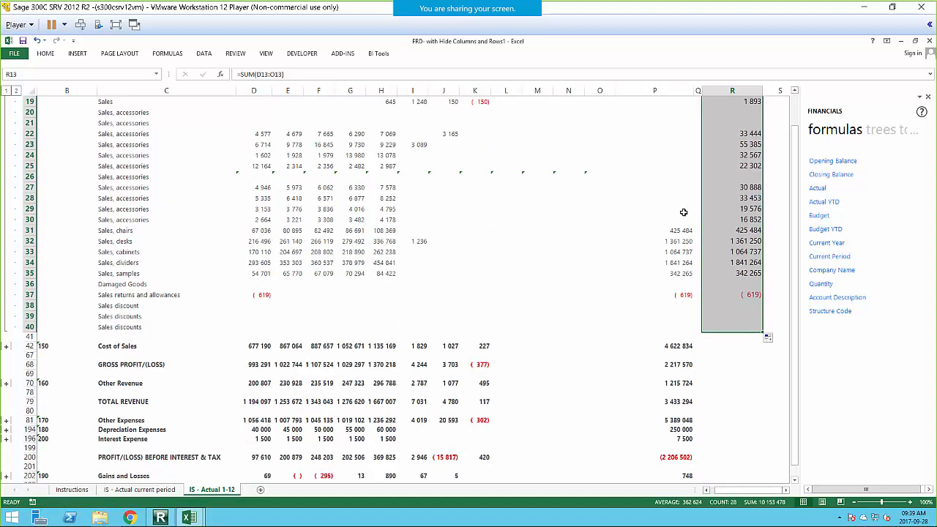
scroll(683, 213, up, 6)
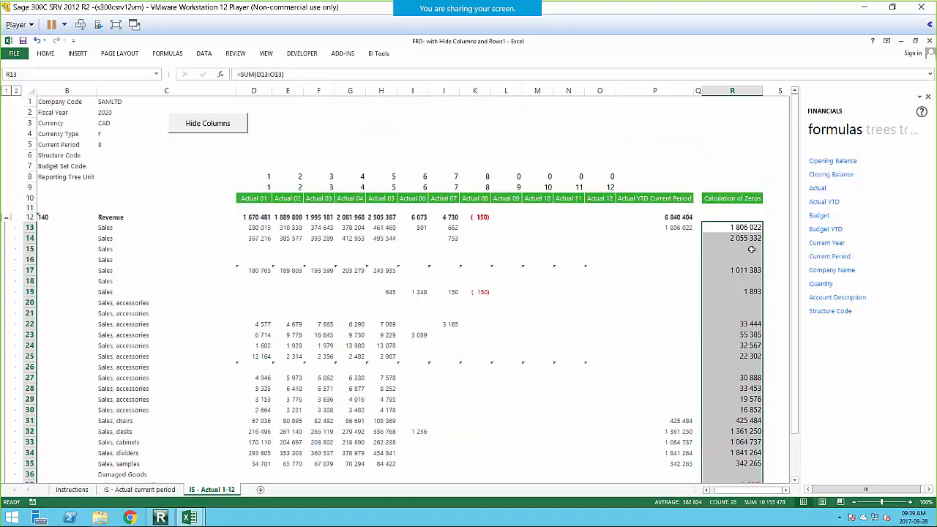
drag(750, 249, 754, 259)
drag(757, 303, 759, 315)
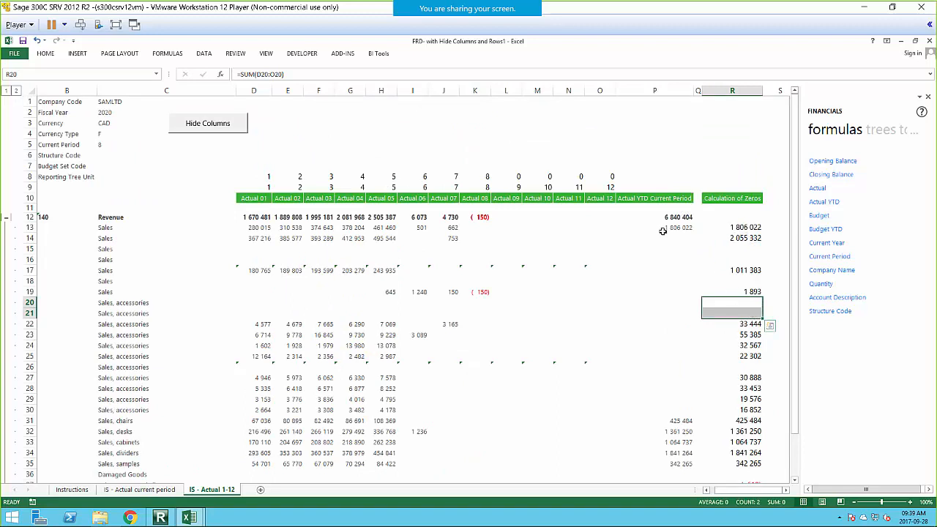
Hide column P, which holds the Actual YTD Current Period figures
click(648, 91)
right_click(648, 91)
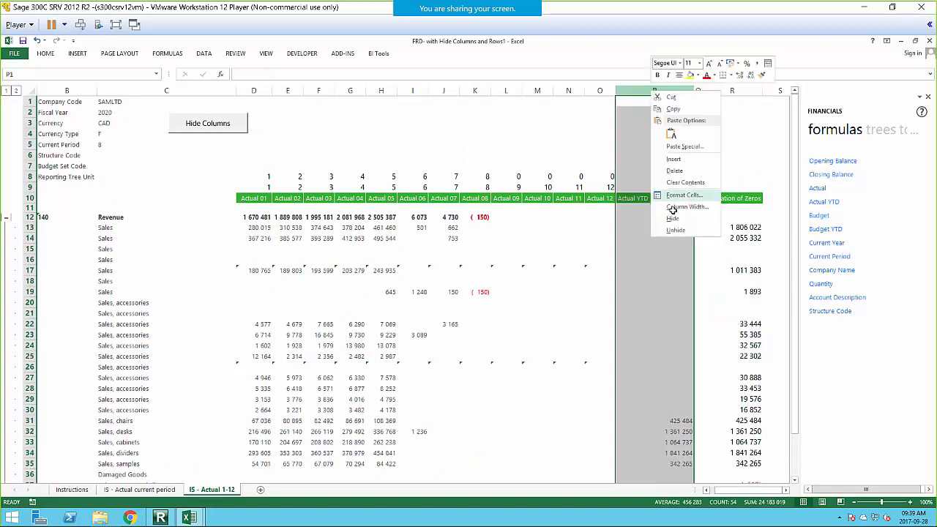
click(672, 217)
click(699, 135)
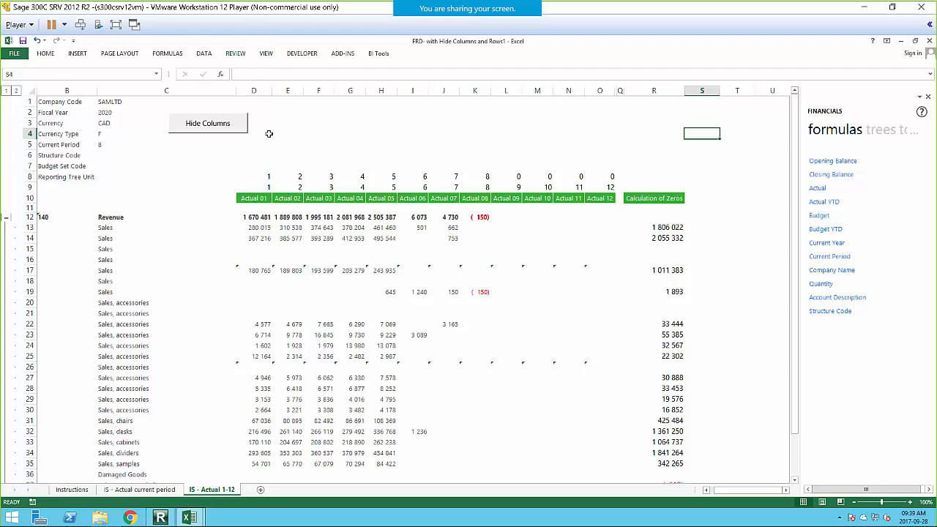
Copy the UpdateColRows macro from Final Macros.txt and paste it below the HideZeroCol macro in the ThisWorkbook code
click(298, 52)
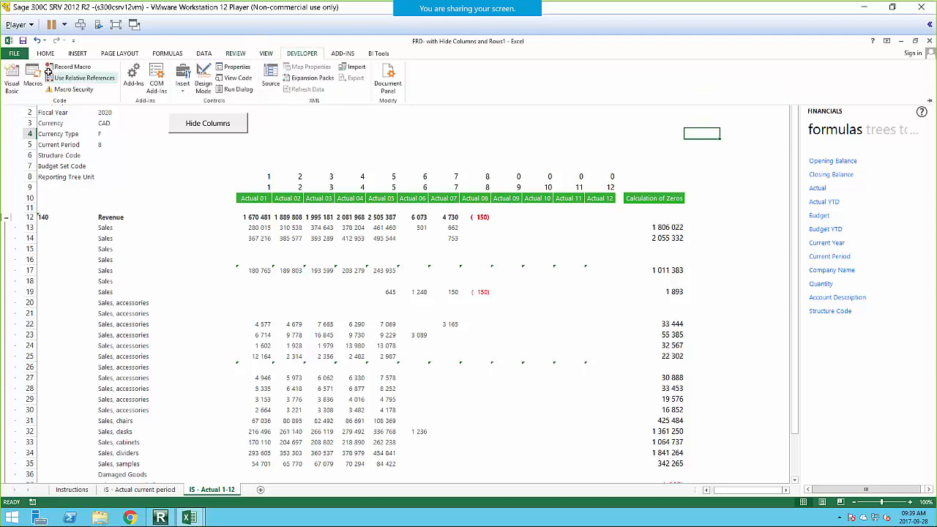
click(11, 77)
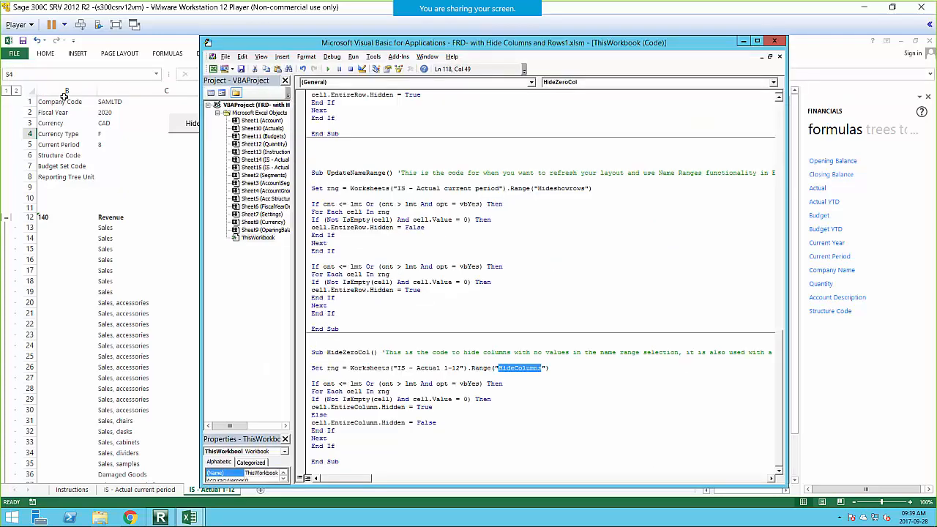
click(535, 414)
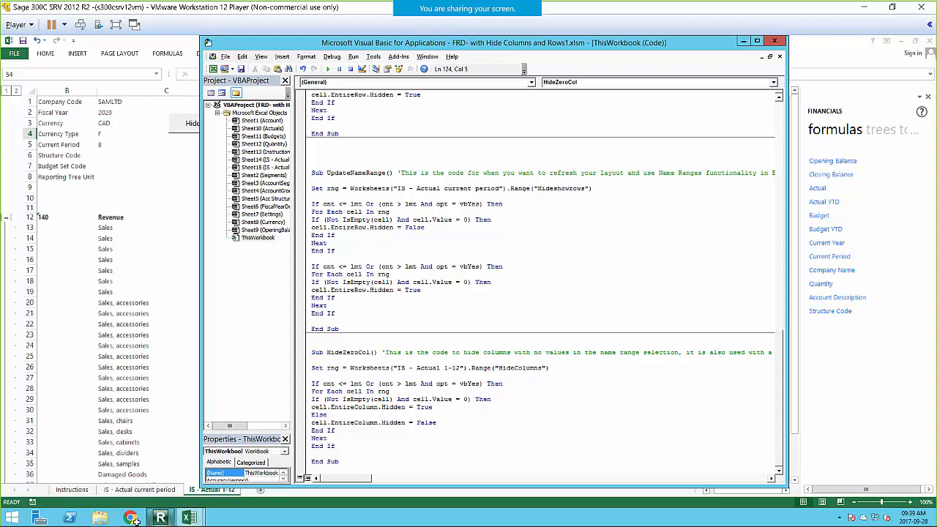
click(129, 516)
scroll(402, 312, down, 6)
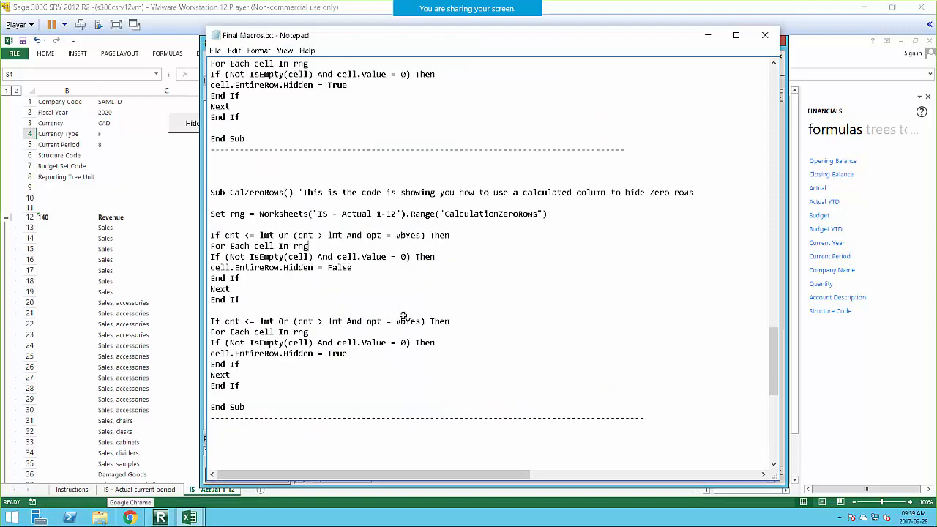
scroll(401, 321, up, 1)
scroll(401, 321, down, 9)
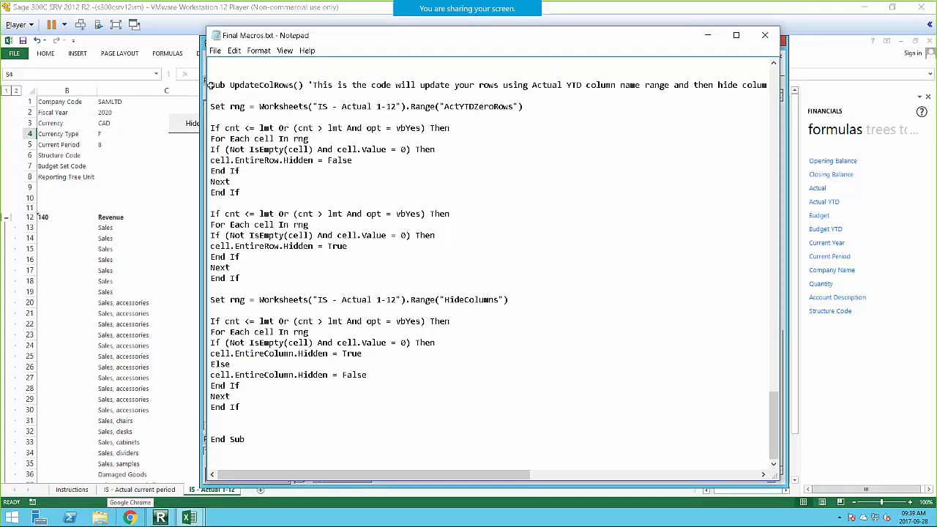
drag(210, 85, 304, 438)
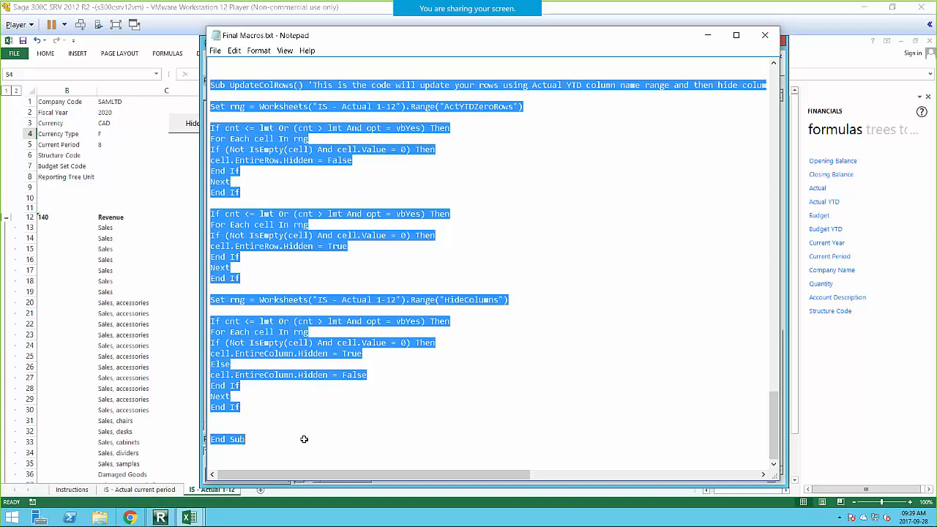
right_click(282, 150)
click(303, 182)
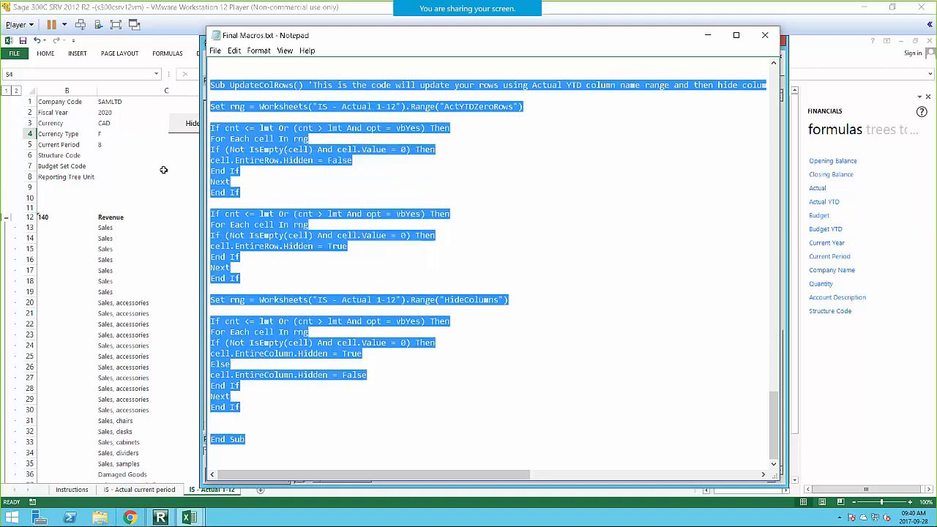
click(202, 175)
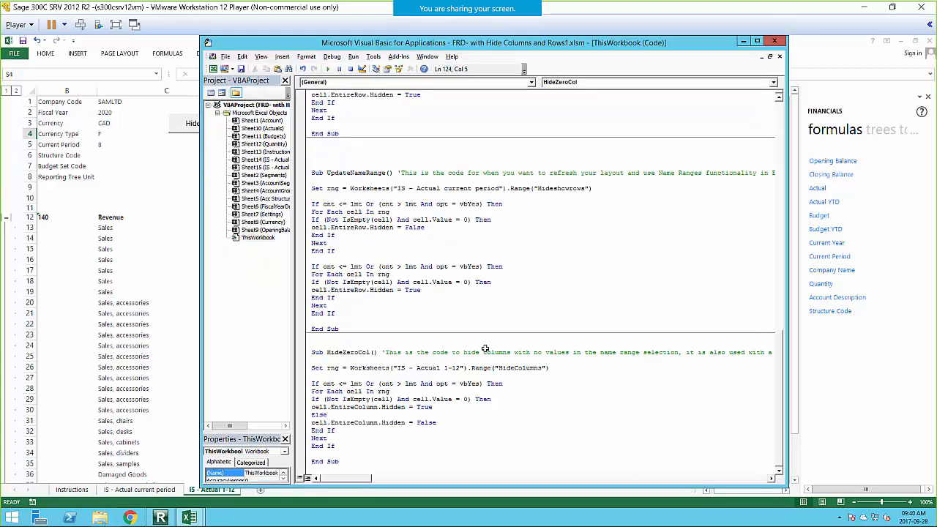
key(ctrl+v)
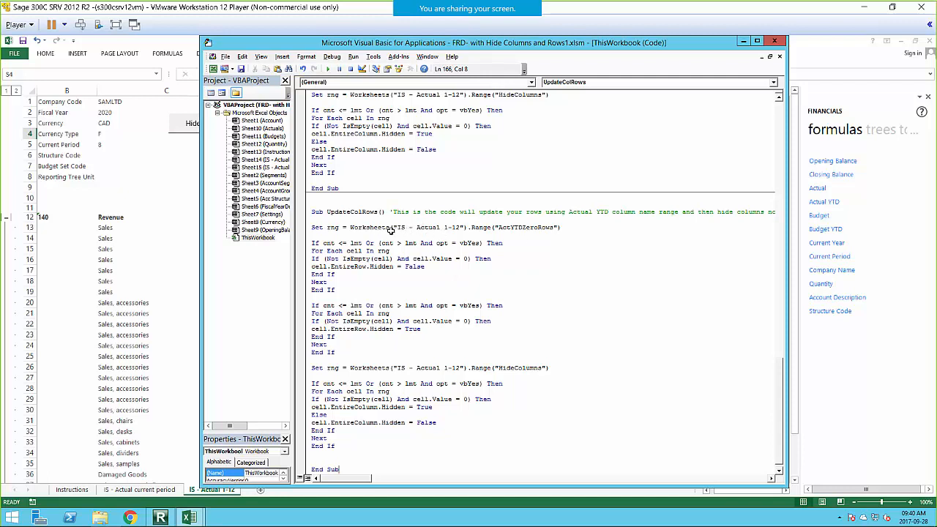
Replace the ActYTDZeroRows range name in the UpdateColRows macro with Calcultion
drag(400, 228, 554, 227)
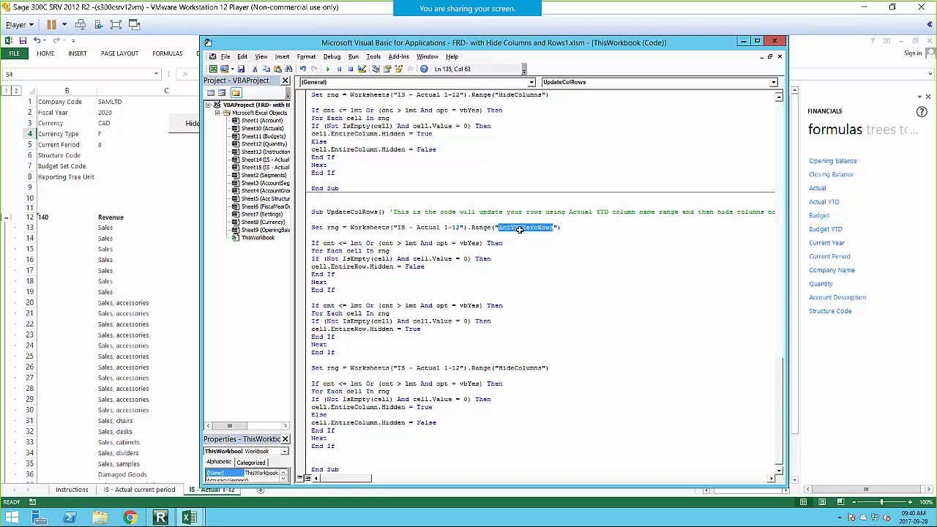
text(Calculation)
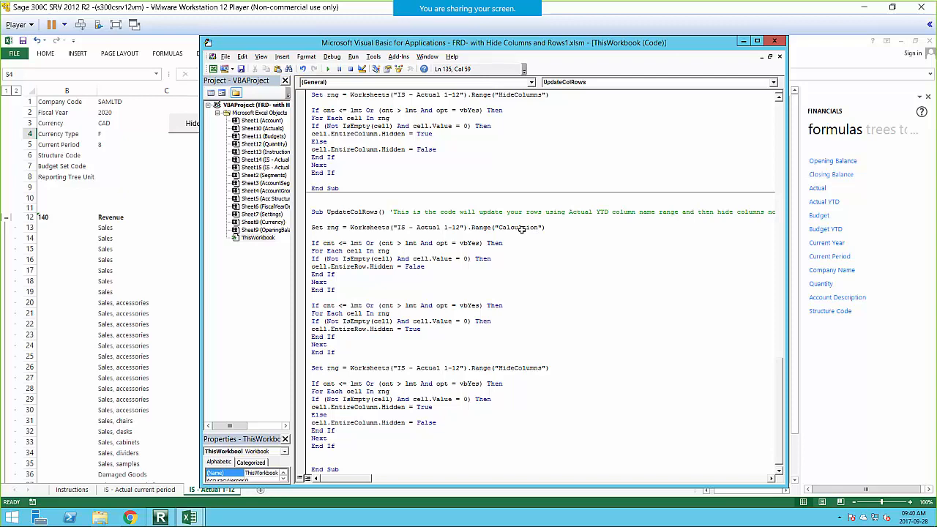
double_click(521, 228)
Define the workbook-scope name Calcultion for cells R13:R40 of the Calculation of Zeros column on the IS - Actual 1-12 sheet
click(154, 247)
drag(668, 227, 674, 353)
scroll(675, 354, up, 5)
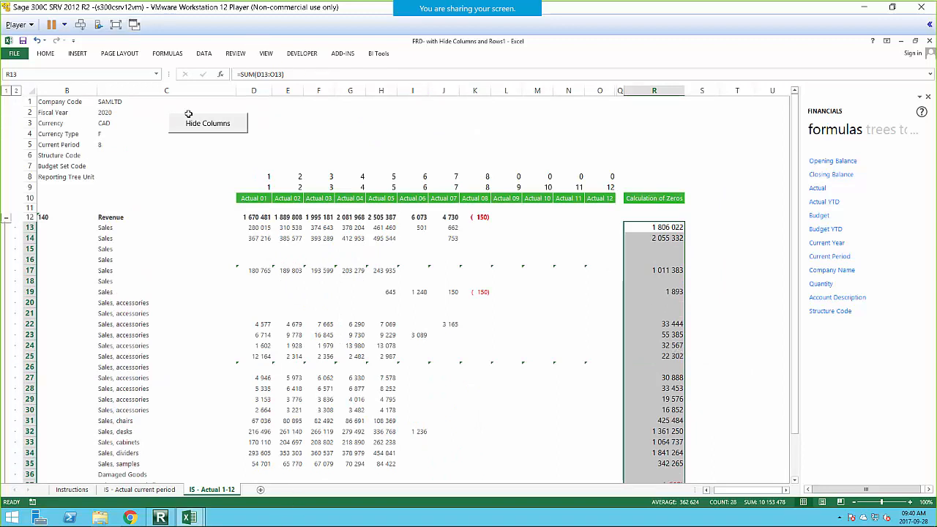
click(167, 53)
click(310, 68)
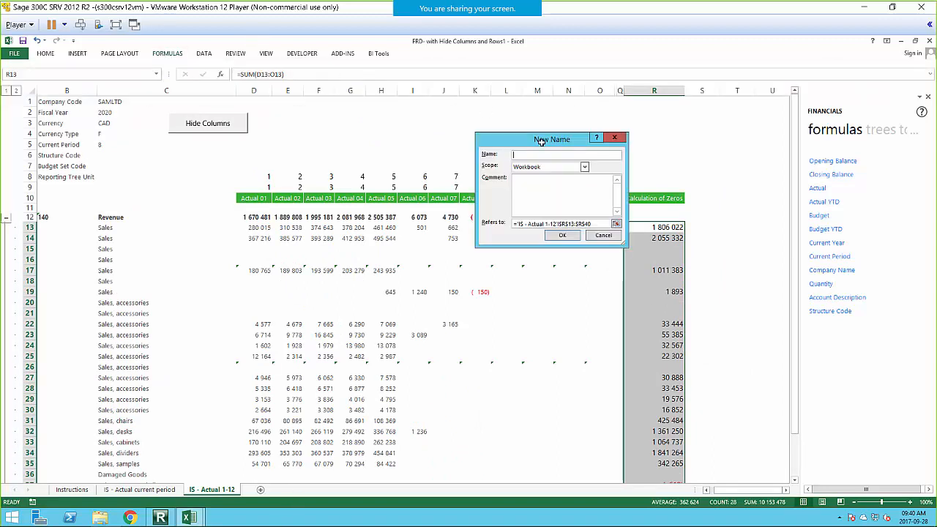
text(Calcultion)
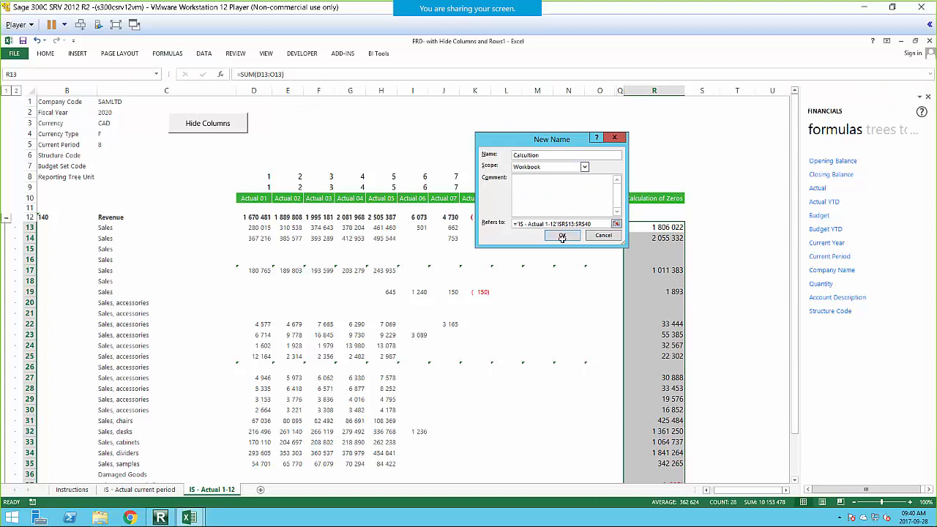
click(561, 237)
click(631, 145)
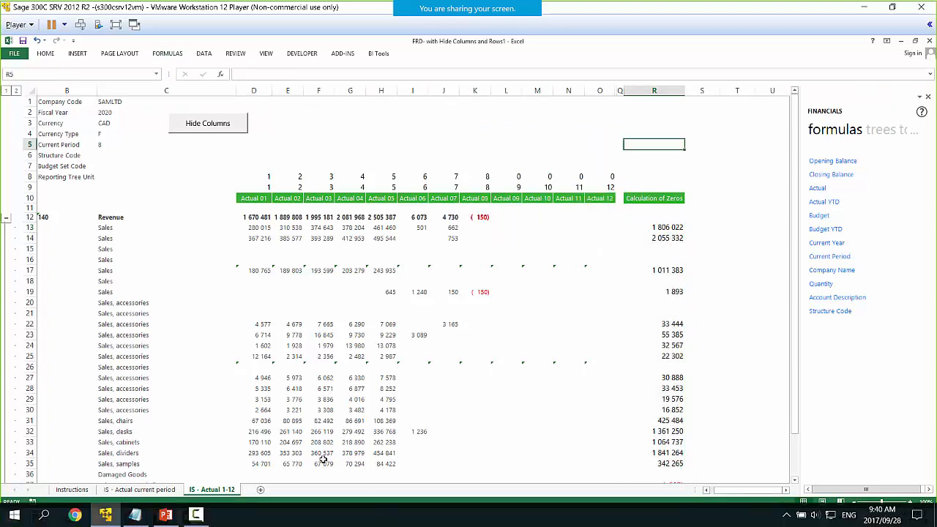
Examine the UpdateColRows code: the row unhide and hide loops, the EntireRow and EntireColumn lines, and the HideColumns range
click(245, 481)
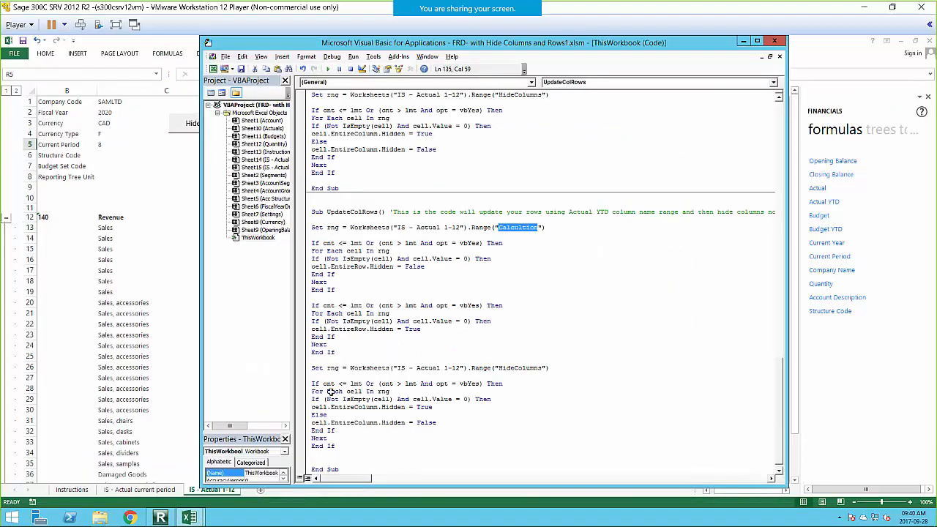
click(378, 251)
click(308, 244)
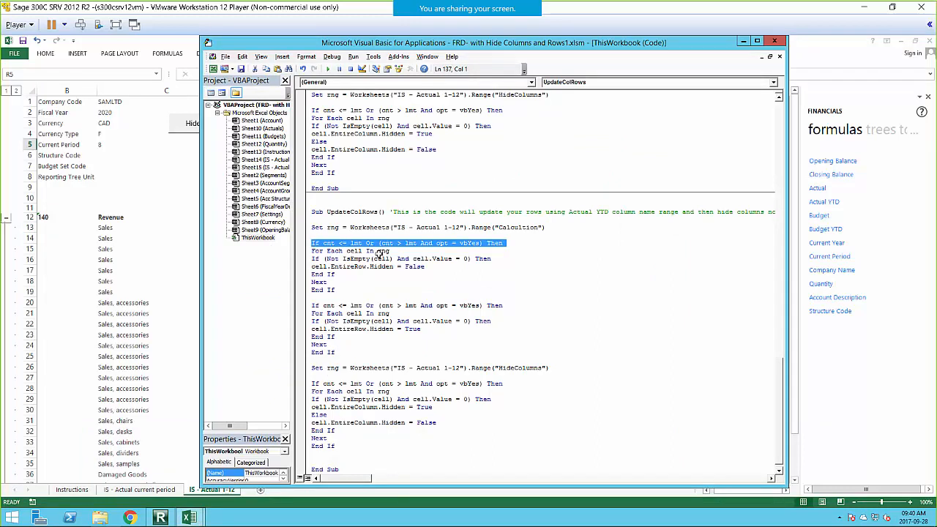
click(538, 290)
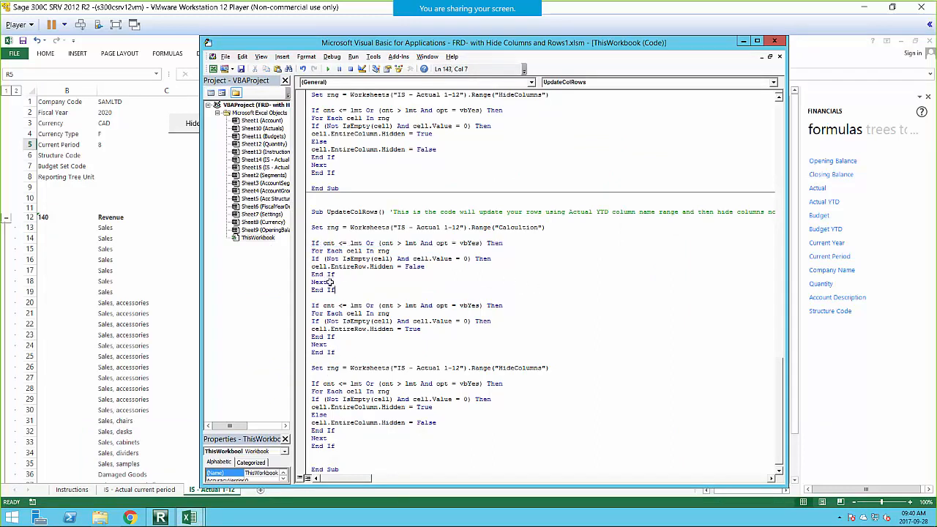
scroll(466, 323, down, 1)
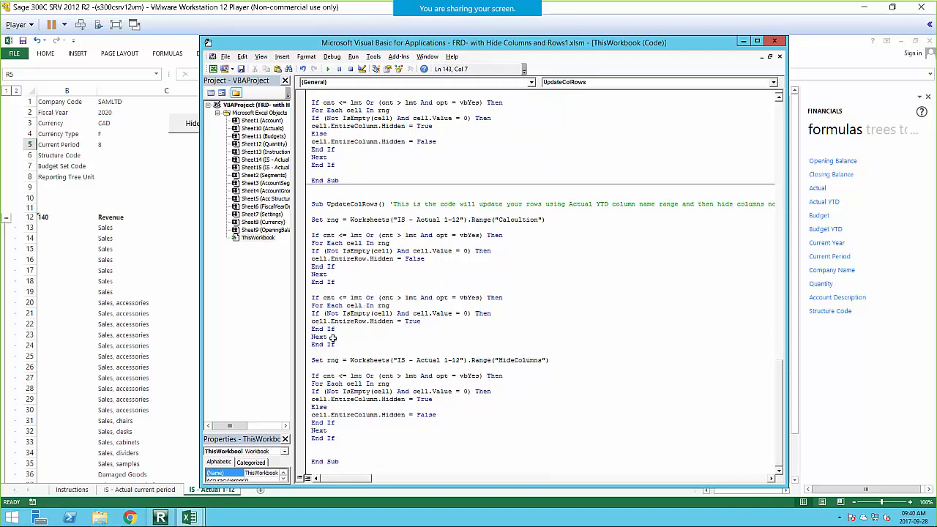
click(368, 335)
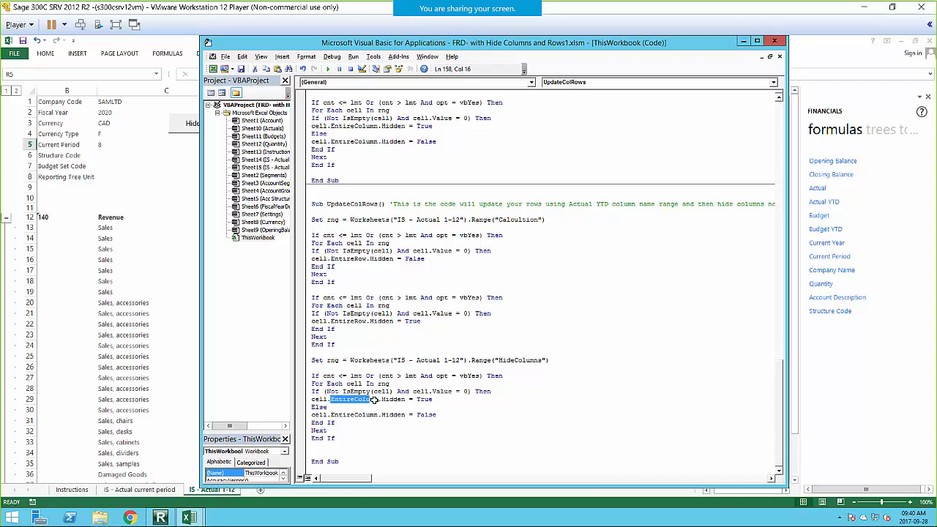
drag(331, 322, 390, 325)
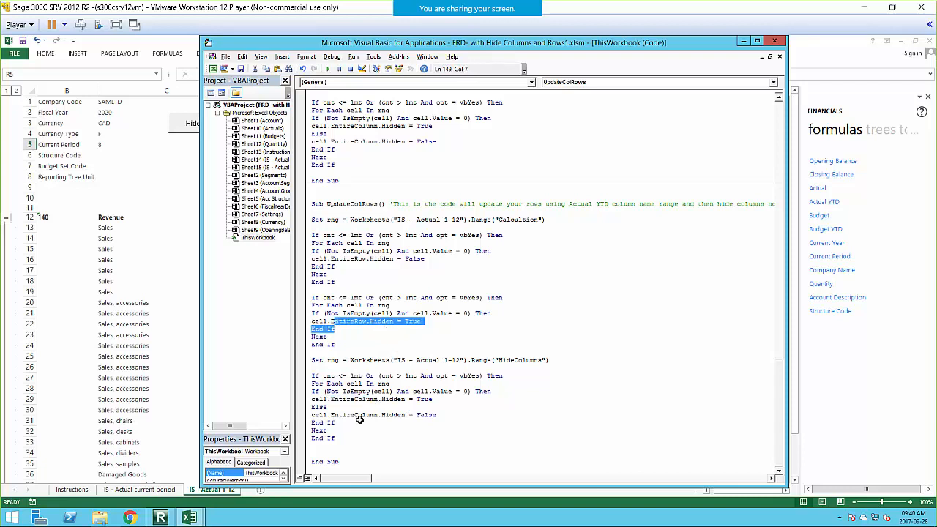
click(338, 400)
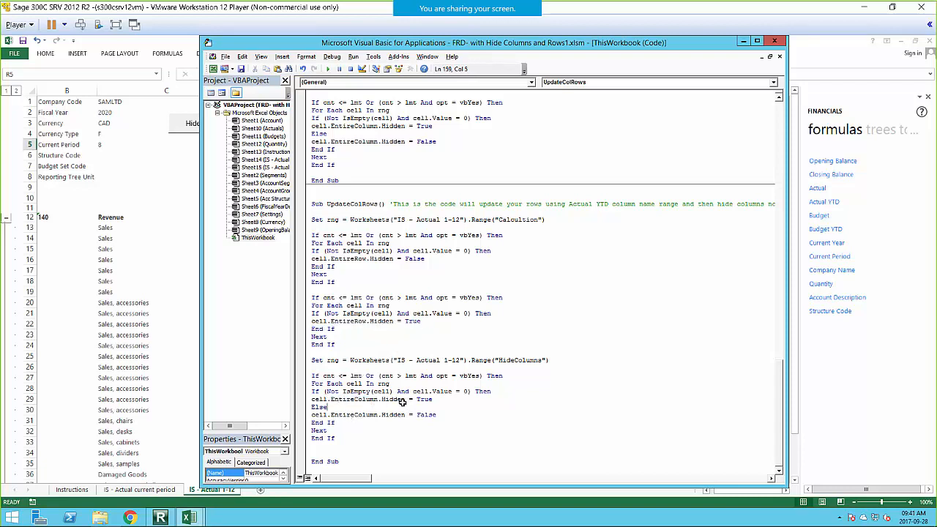
click(442, 421)
drag(498, 360, 540, 360)
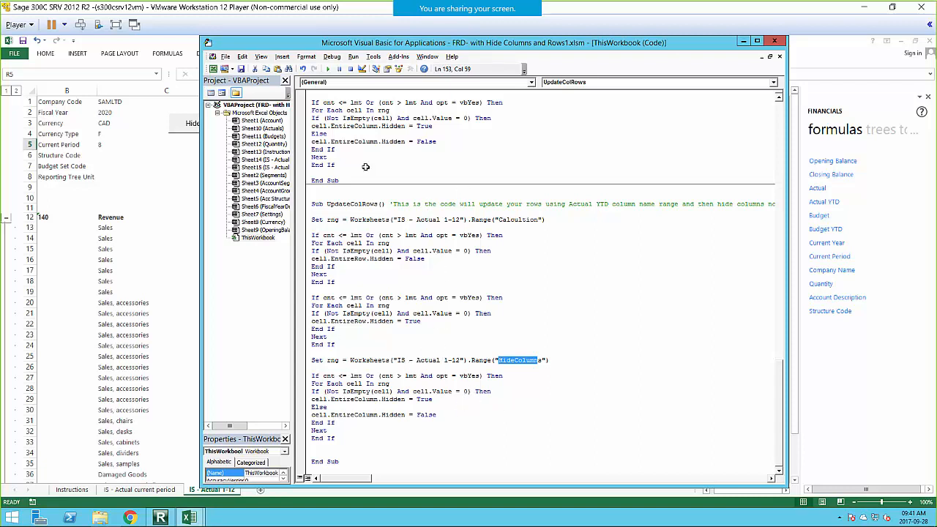
Insert a form button beside the Hide Columns button on the sheet and assign the ThisWorkbook.UpdateColRows macro to it
click(163, 169)
click(301, 53)
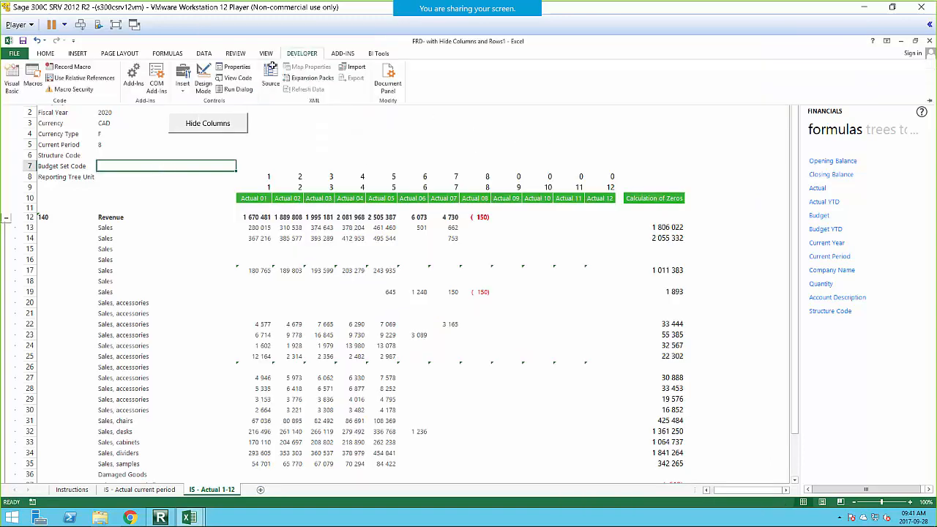
click(184, 83)
click(178, 112)
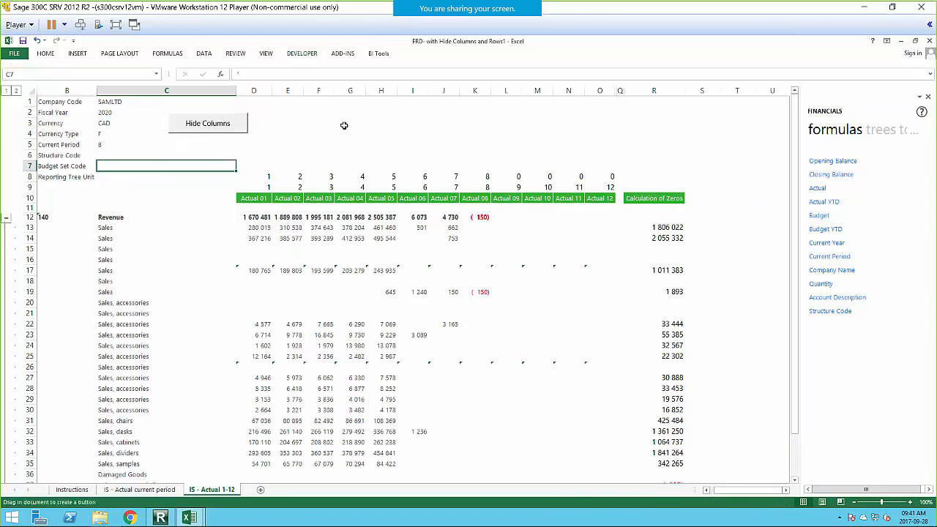
drag(267, 116, 352, 133)
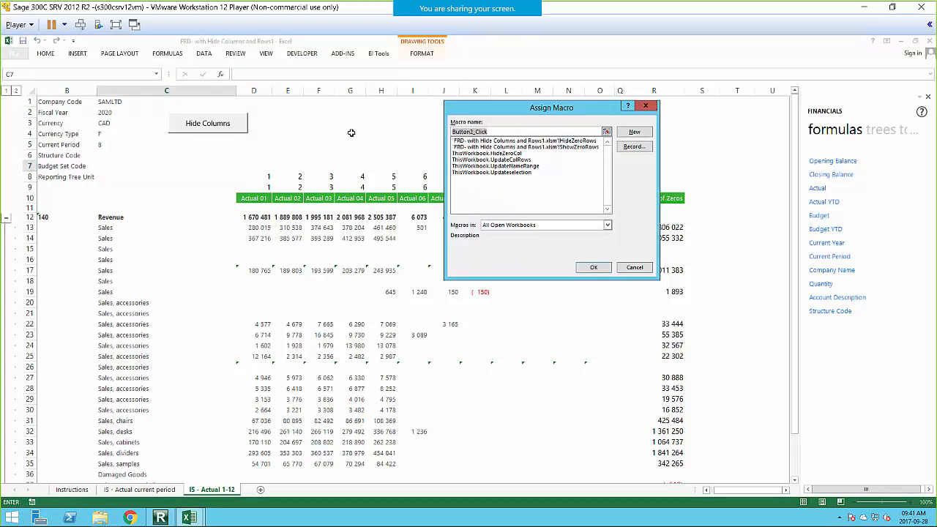
click(507, 159)
click(591, 268)
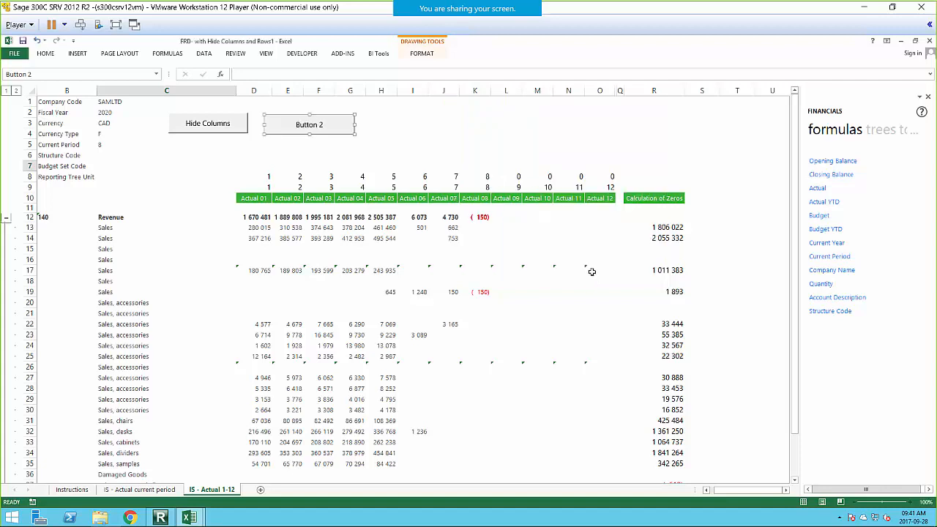
Label the new button Update and run it to hide the zero rows and columns
click(301, 125)
drag(300, 125, 361, 126)
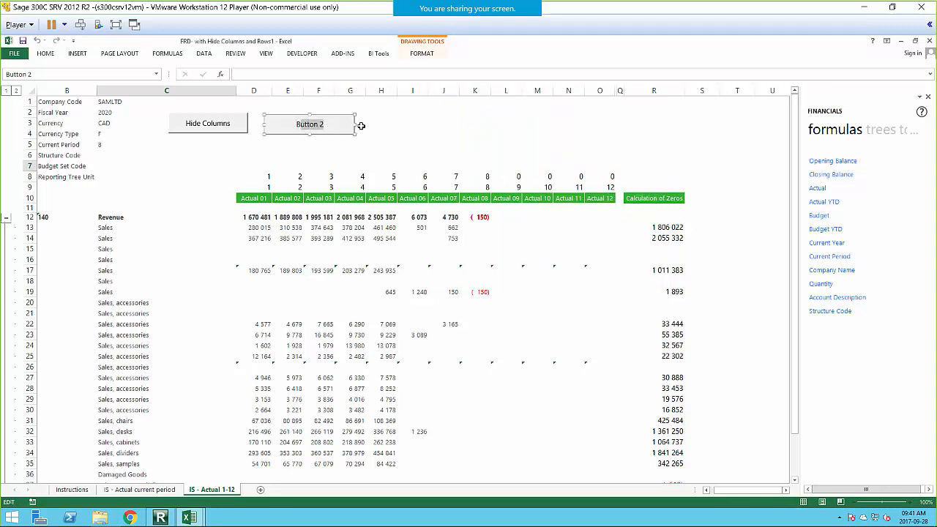
key(BackSpace)
text(Update)
click(298, 124)
click(438, 130)
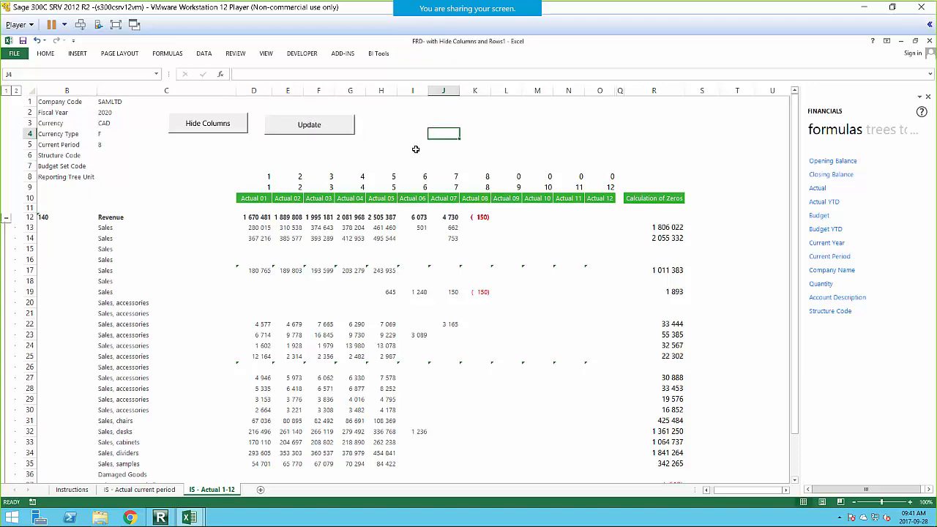
click(308, 126)
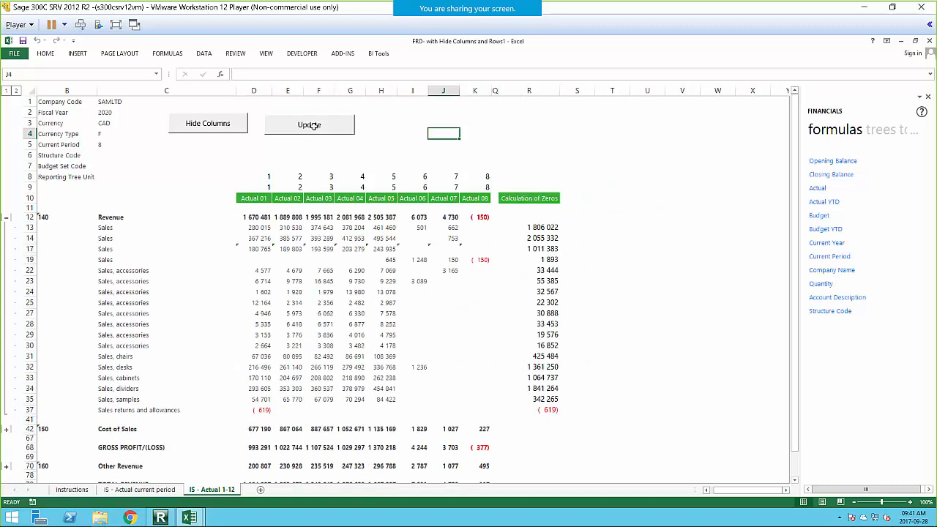
click(413, 122)
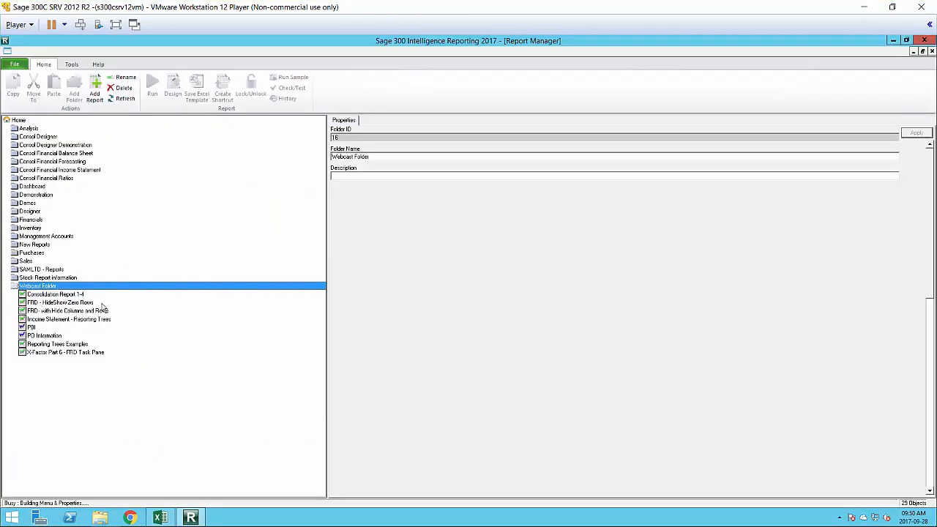
In Report Manager, save workbook FRD- with Hide Columns and Rows1.xlsm as the FRD- with Hide Columns and Rows report's template, FRD- with Hide Columns and Rows.xltm
click(99, 303)
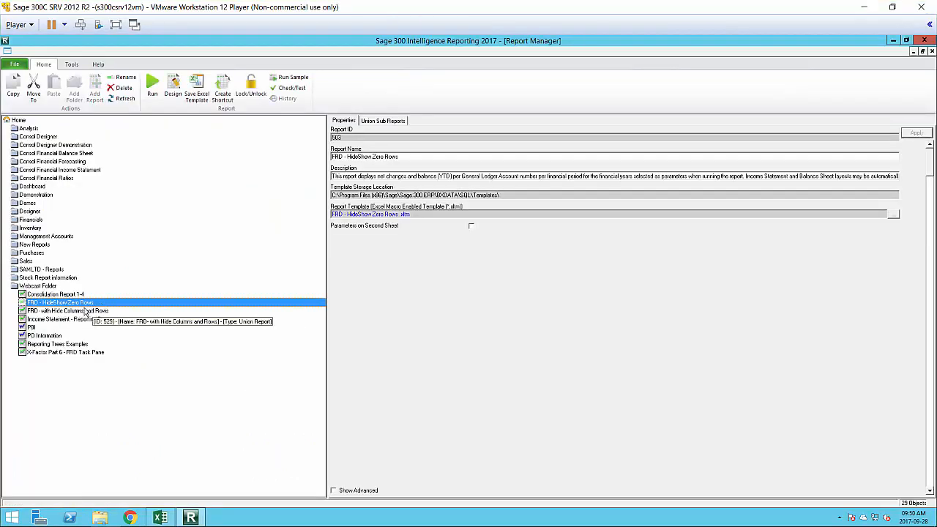
click(76, 312)
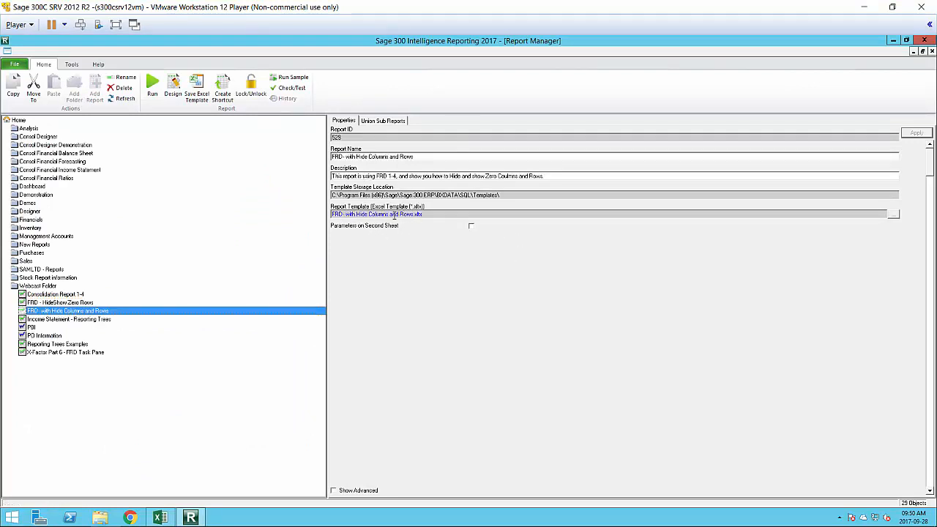
click(197, 88)
click(449, 232)
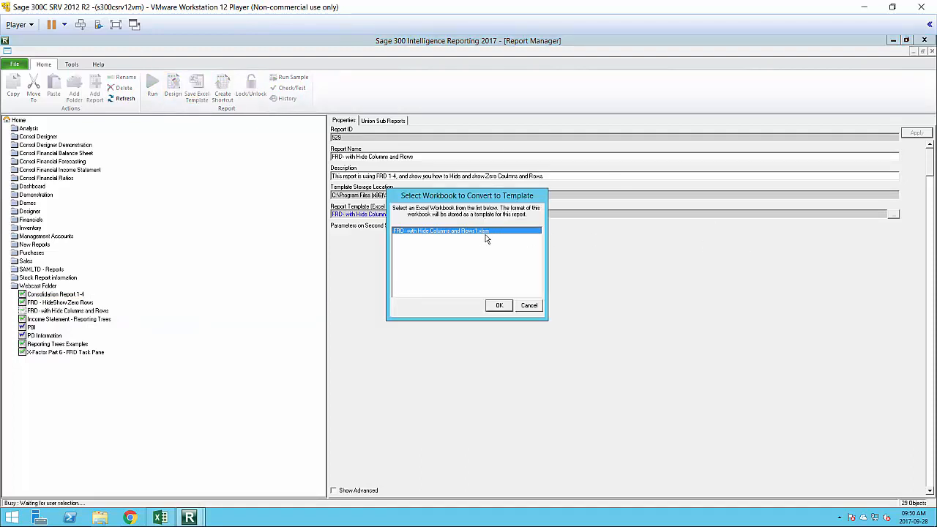
click(499, 306)
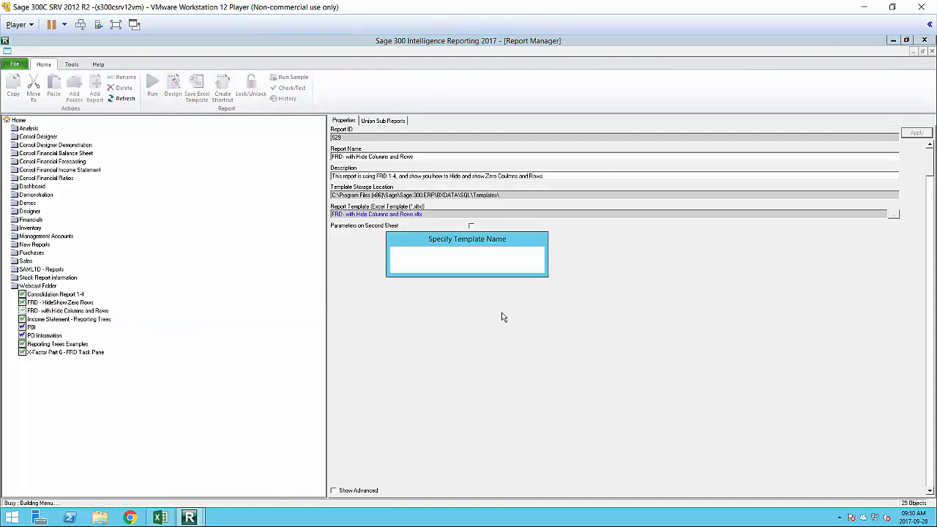
click(512, 253)
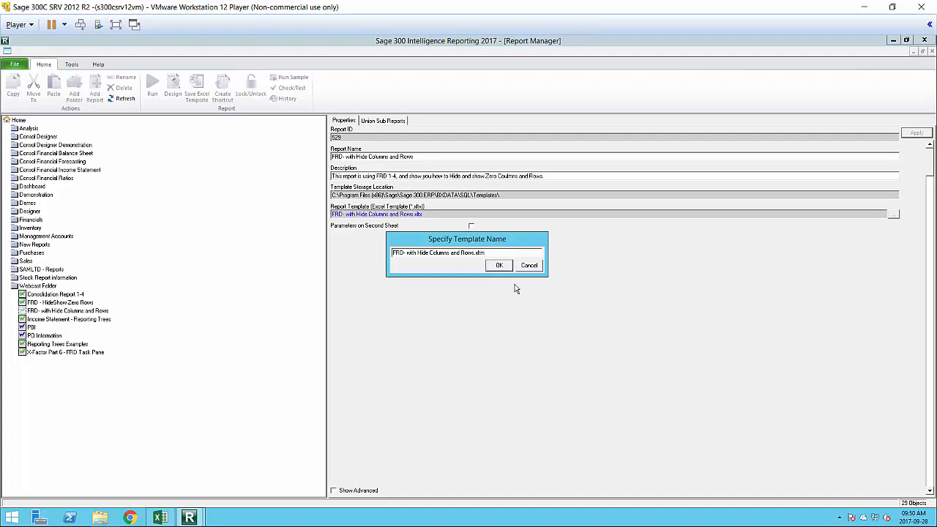
click(500, 265)
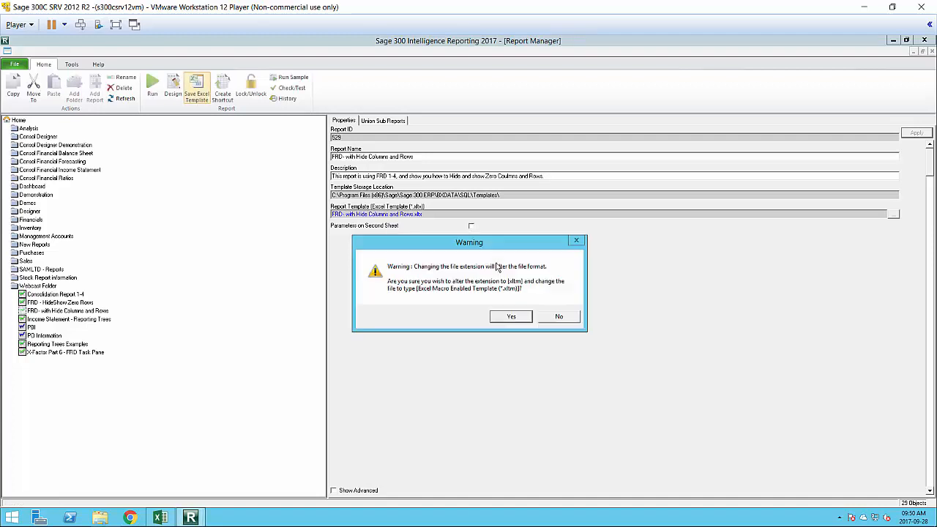
click(511, 317)
click(552, 311)
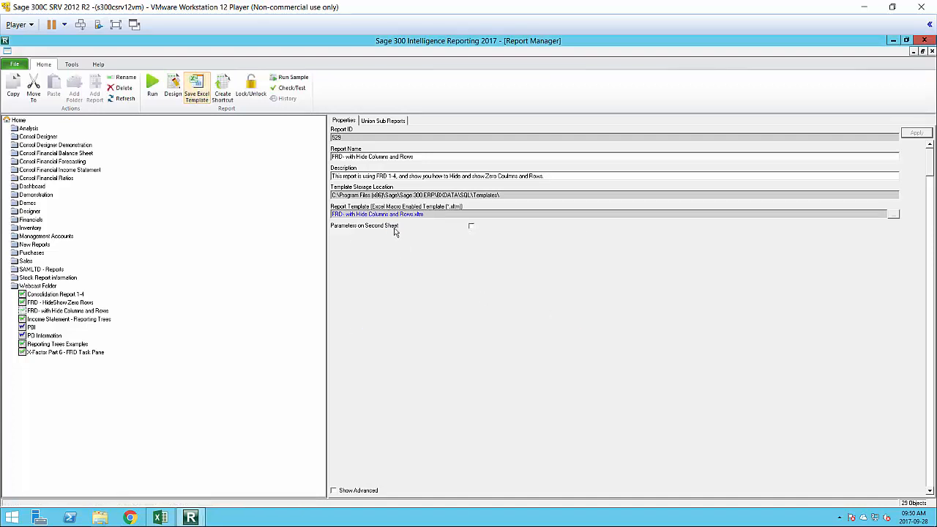